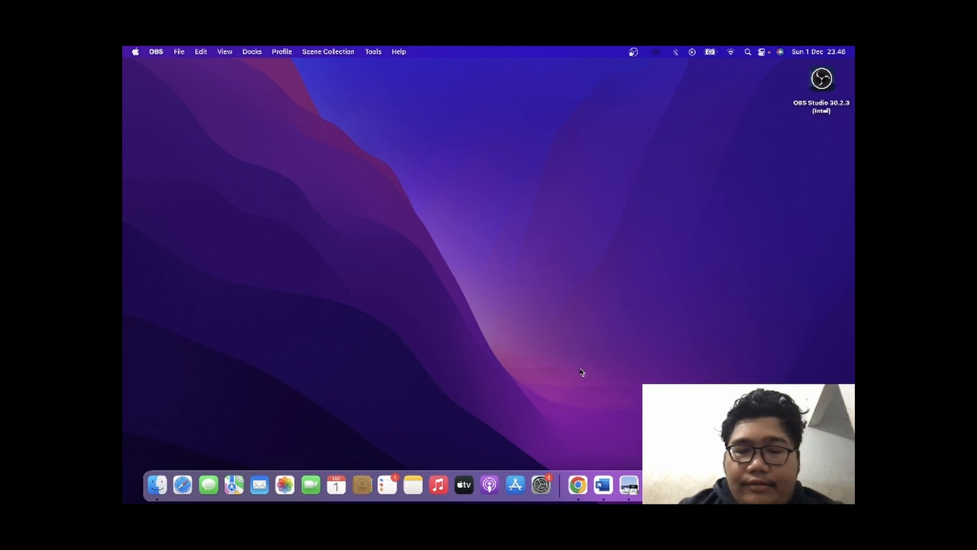
Open PenyebaranDBDQGIS.pdf and review the study's abstract, research method, location map, classification tables and rainfall data for Kota Bandung.
{"action": "left_click", "coordinate": [629, 485]}
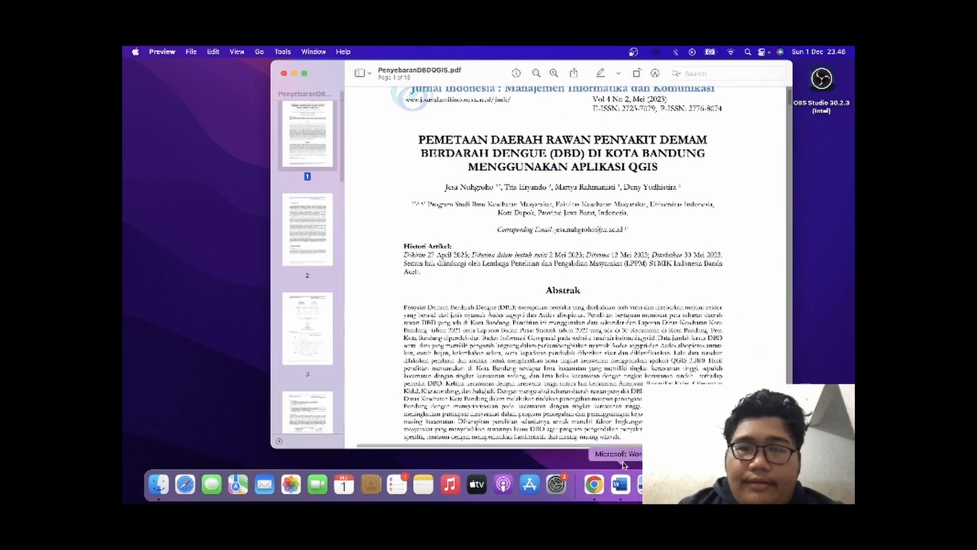
{"action": "scroll", "coordinate": [586, 269], "scroll_direction": "up", "scroll_amount": 2}
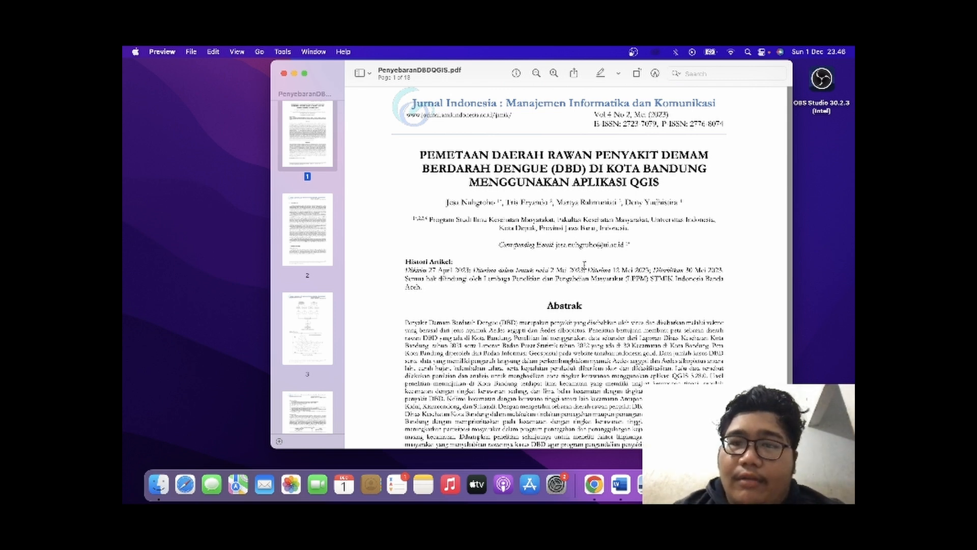
{"action": "scroll", "coordinate": [584, 264], "scroll_direction": "down", "scroll_amount": 5}
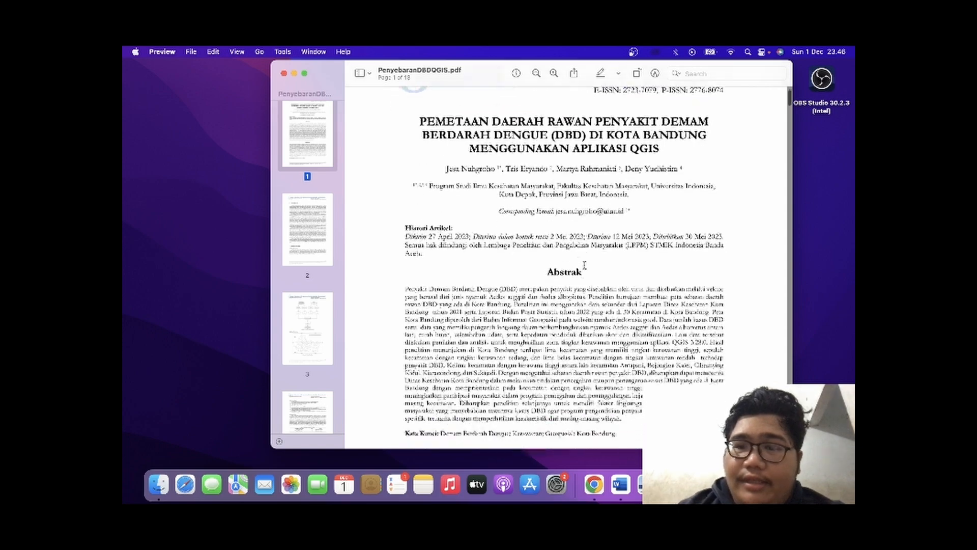
{"action": "scroll", "coordinate": [585, 263], "scroll_direction": "down", "scroll_amount": 5}
{"action": "scroll", "coordinate": [586, 264], "scroll_direction": "down", "scroll_amount": 15}
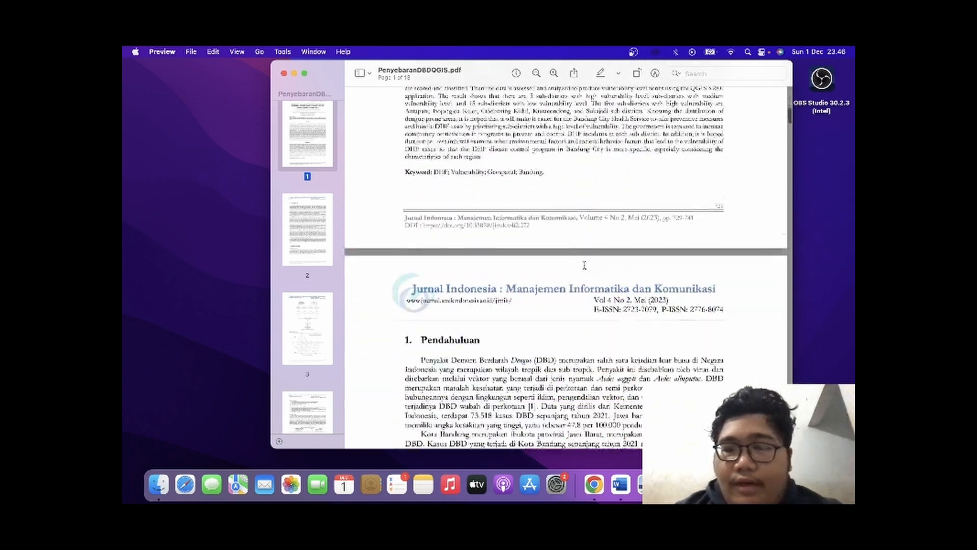
{"action": "scroll", "coordinate": [586, 264], "scroll_direction": "down", "scroll_amount": 15}
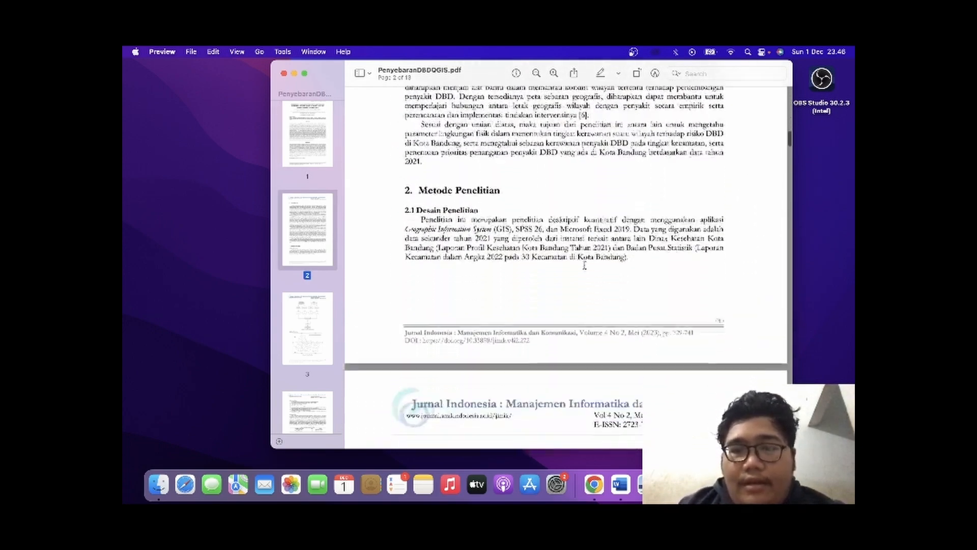
{"action": "scroll", "coordinate": [584, 264], "scroll_direction": "down", "scroll_amount": 15}
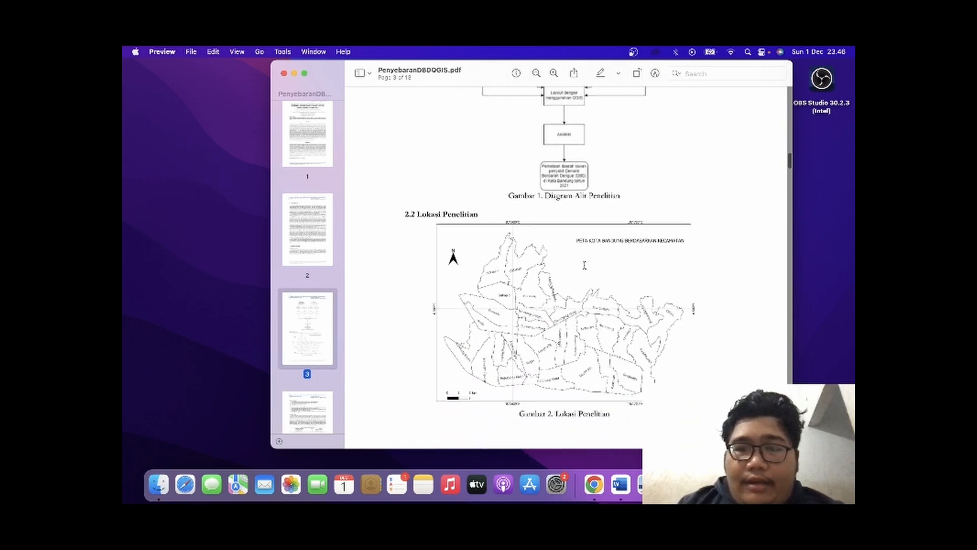
{"action": "scroll", "coordinate": [585, 267], "scroll_direction": "down", "scroll_amount": 10}
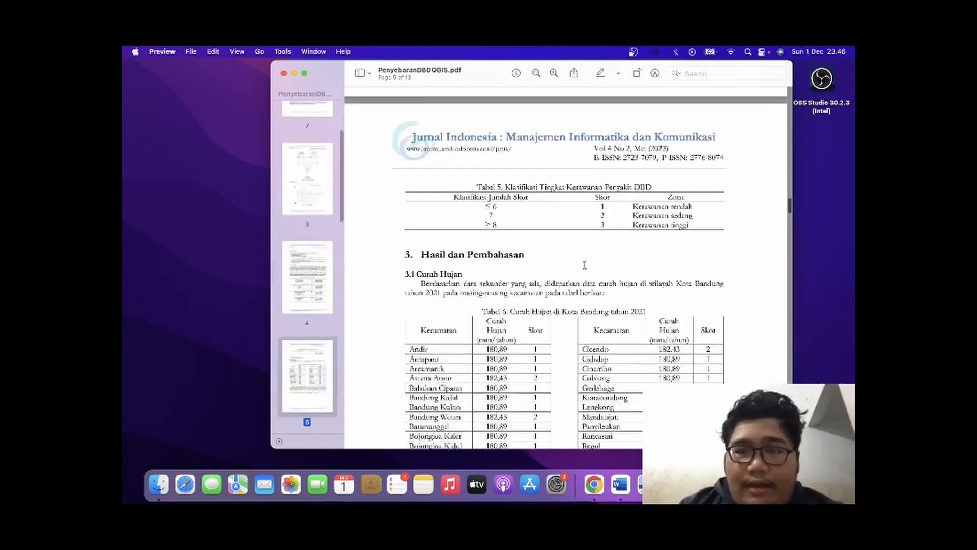
{"action": "scroll", "coordinate": [584, 266], "scroll_direction": "up", "scroll_amount": 10}
{"action": "scroll", "coordinate": [584, 266], "scroll_direction": "down", "scroll_amount": 4}
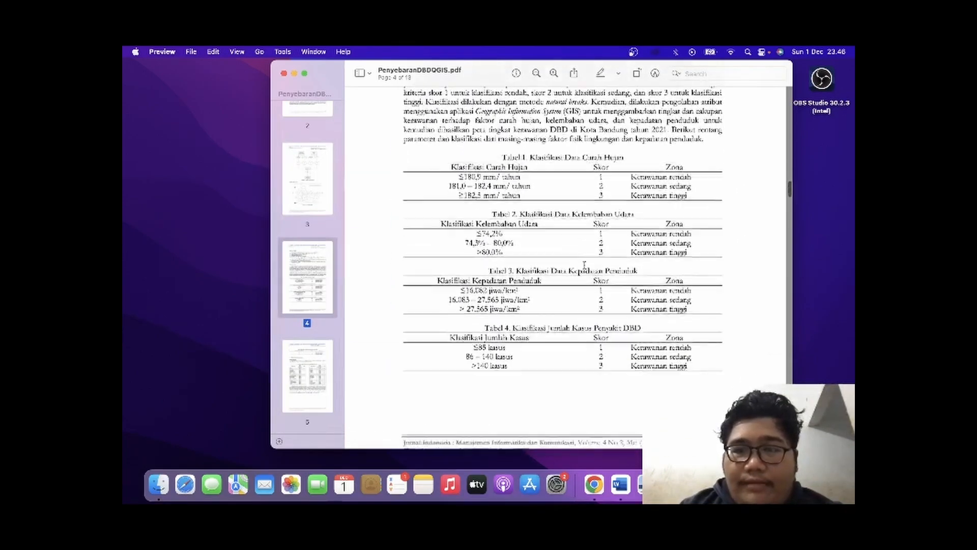
{"action": "scroll", "coordinate": [584, 264], "scroll_direction": "down", "scroll_amount": 10}
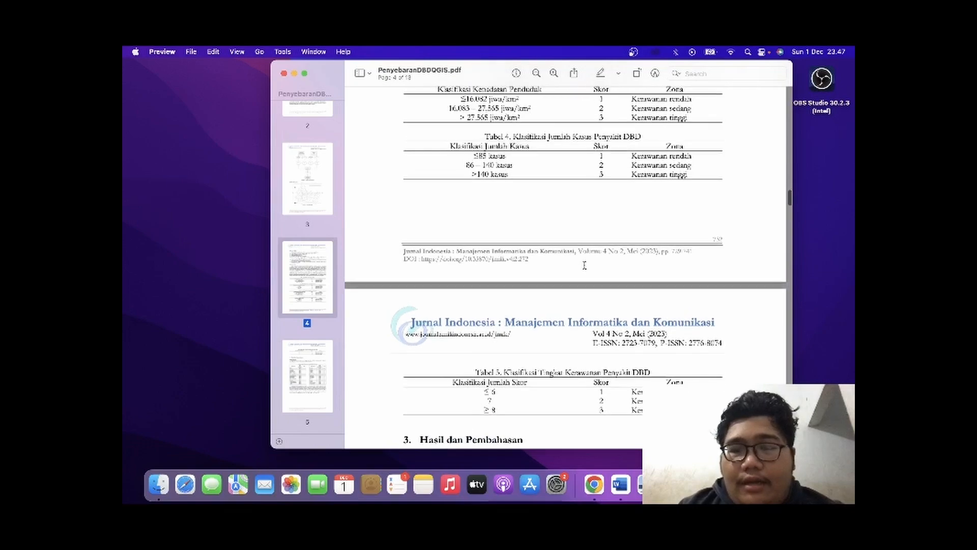
{"action": "scroll", "coordinate": [584, 265], "scroll_direction": "down", "scroll_amount": 3}
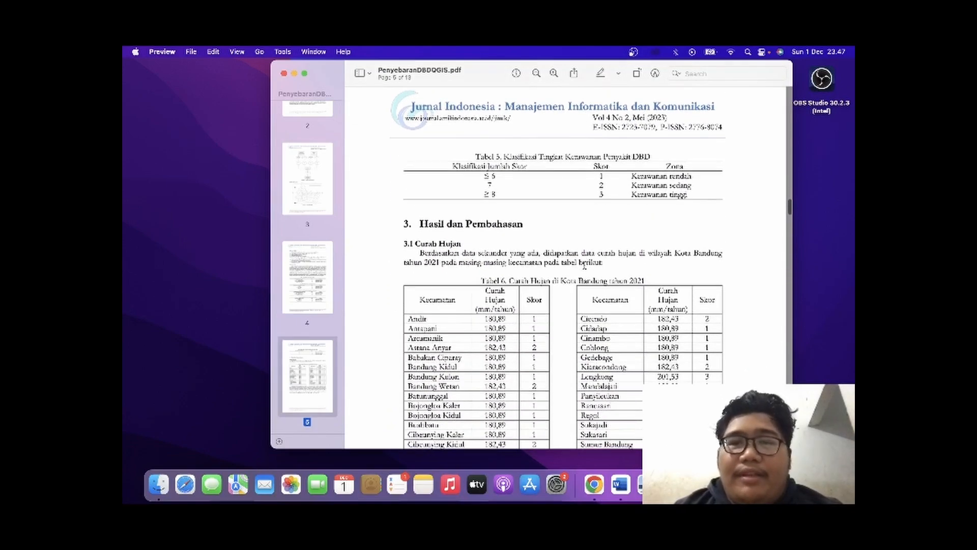
{"action": "scroll", "coordinate": [584, 264], "scroll_direction": "up", "scroll_amount": 15}
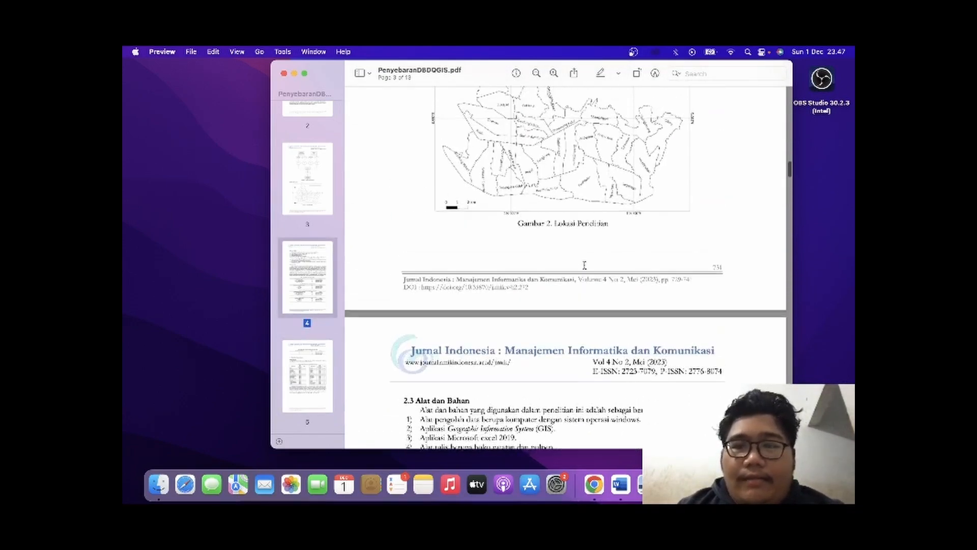
Switch to QGIS and add the JAWABARAT_ADM_KEC.shp shapefile from the favorites to the project as a layer.
{"action": "mouse_move", "coordinate": [122, 503]}
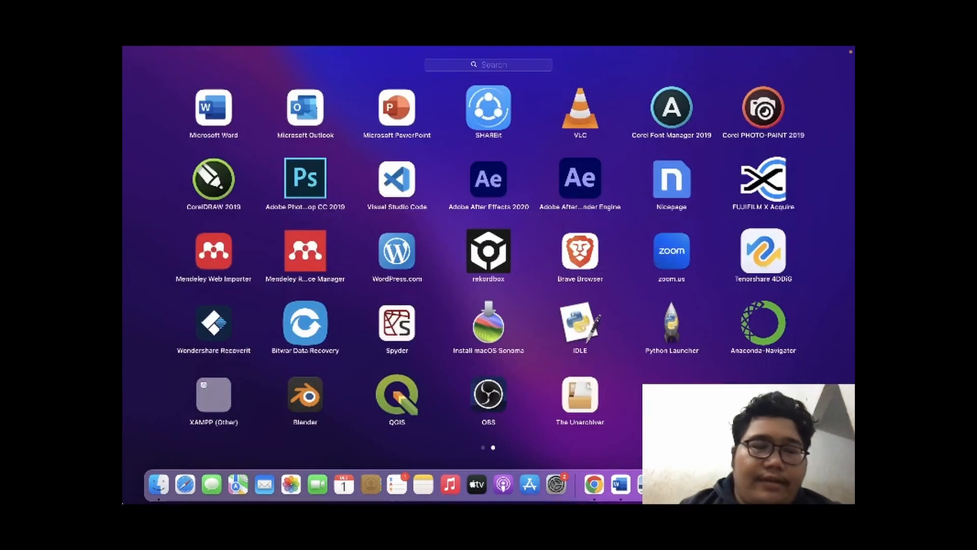
{"action": "left_click", "coordinate": [427, 387]}
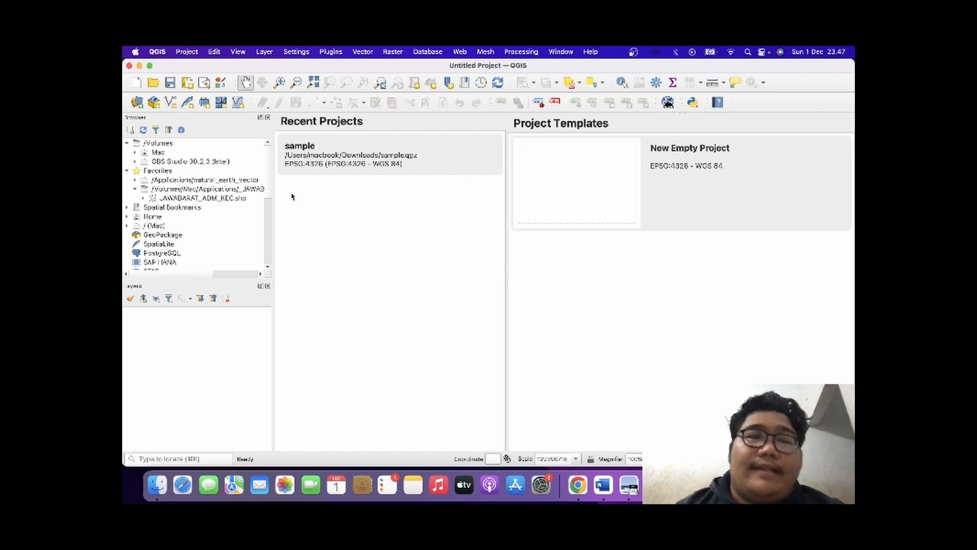
{"action": "left_click", "coordinate": [242, 200]}
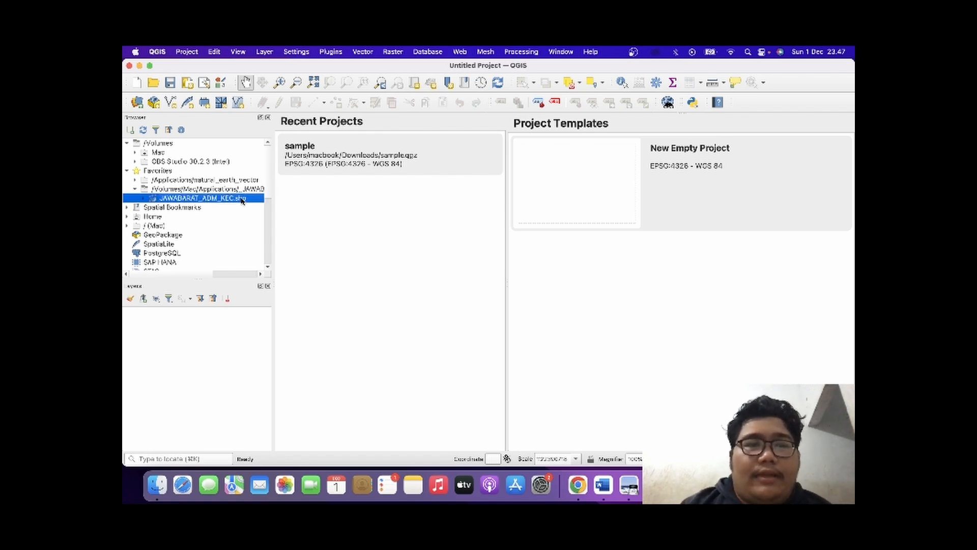
{"action": "left_click_drag", "start_coordinate": [243, 200], "coordinate": [215, 349]}
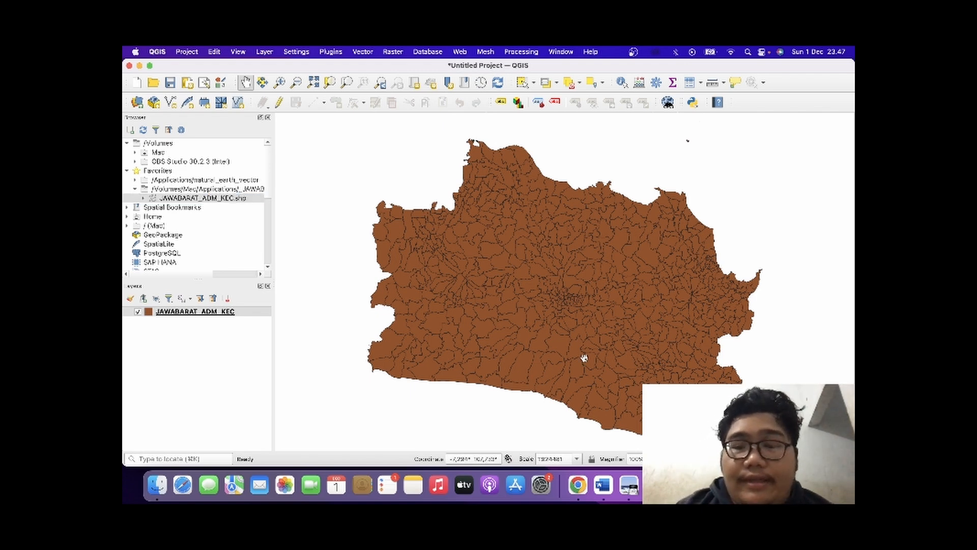
Turn on Single Labels for the JAWABARAT_ADM_KEC layer, using the WADMKC field as the label value.
{"action": "scroll", "coordinate": [555, 319], "scroll_direction": "up", "scroll_amount": 1}
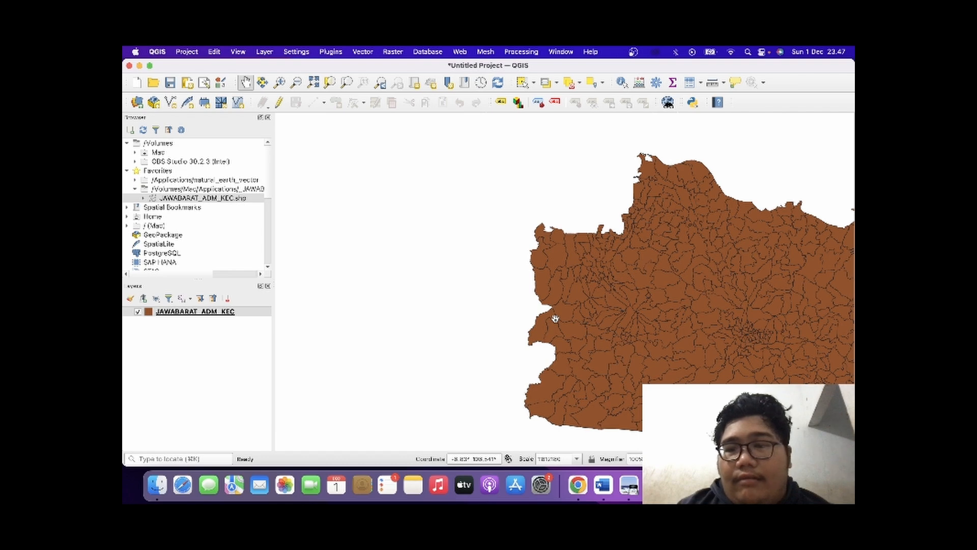
{"action": "left_click_drag", "start_coordinate": [556, 319], "coordinate": [371, 278]}
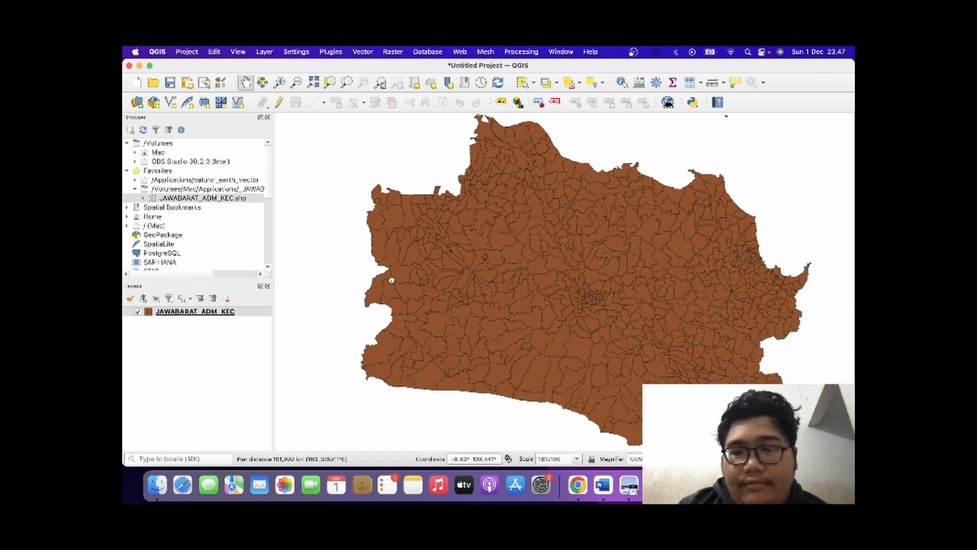
{"action": "left_click", "coordinate": [177, 312]}
{"action": "double_click", "coordinate": [178, 313]}
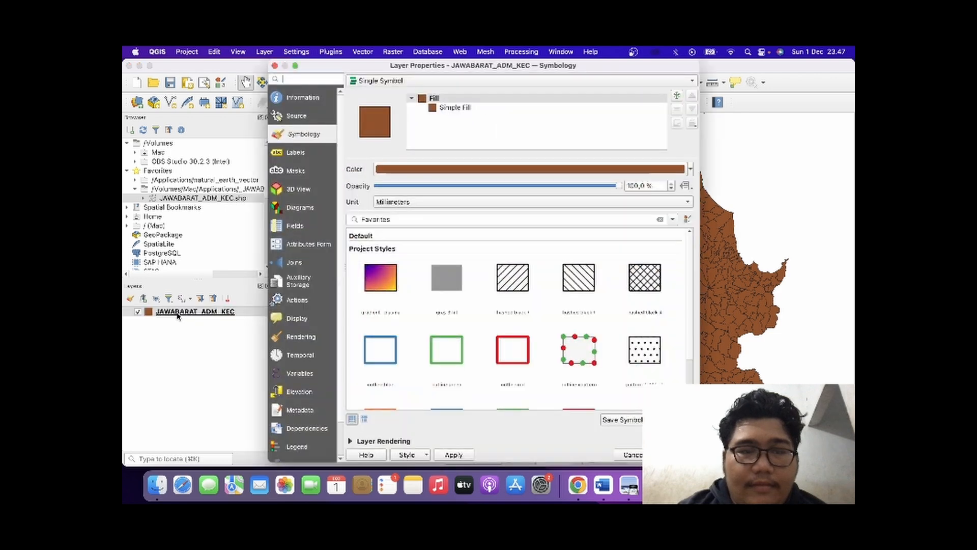
{"action": "left_click", "coordinate": [316, 155]}
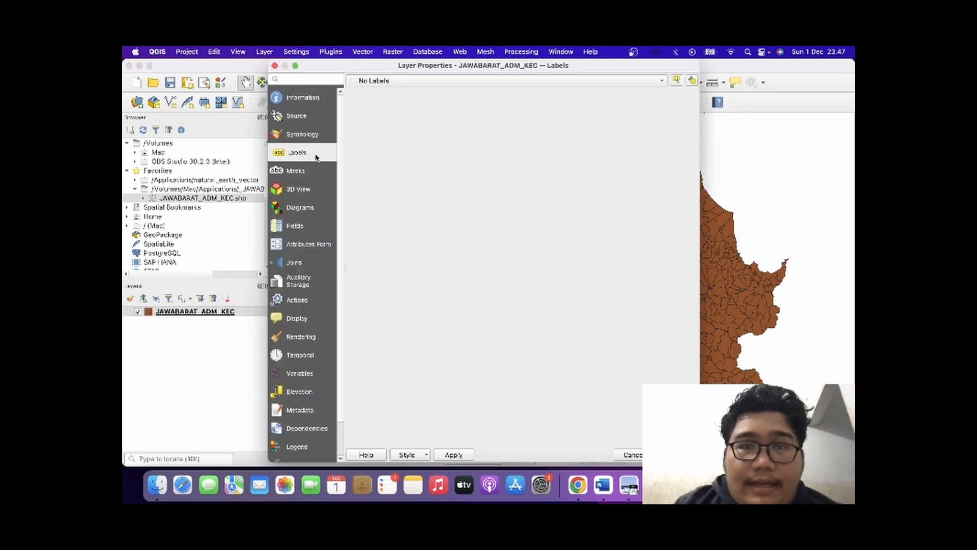
{"action": "left_click", "coordinate": [375, 81]}
{"action": "left_click", "coordinate": [371, 94]}
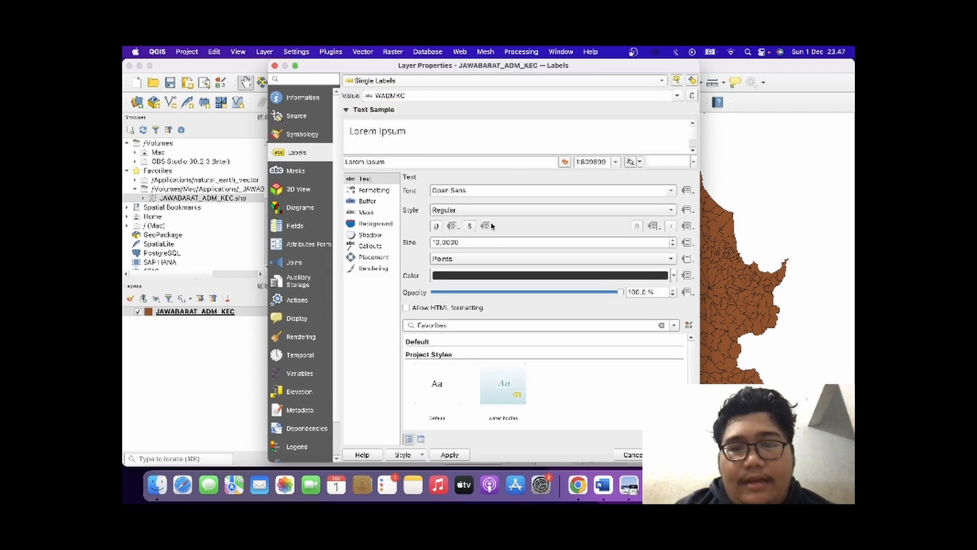
{"action": "left_click", "coordinate": [670, 454]}
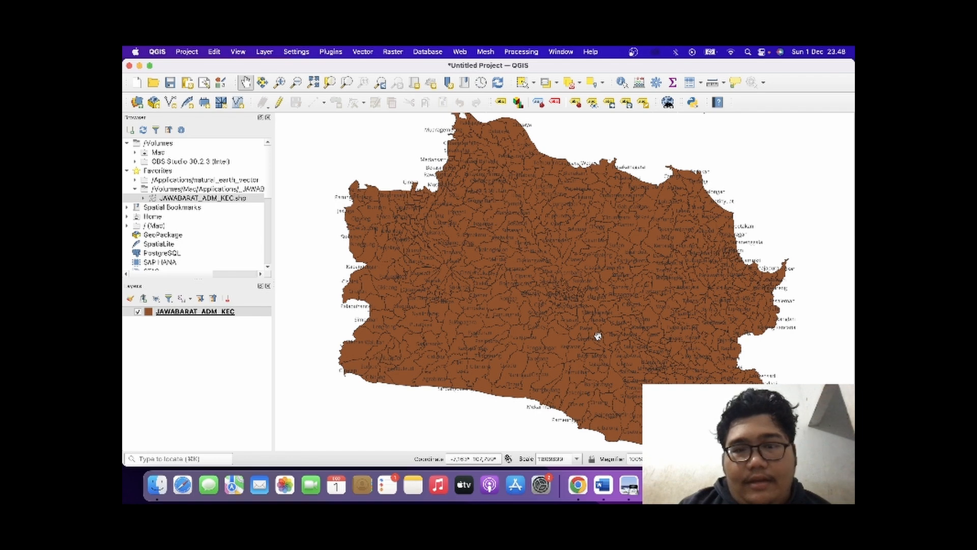
Filter the JAWABARAT_ADM_KEC layer's source with the provider expression "WADMKK" = 'Kota Bandung'.
{"action": "left_click", "coordinate": [220, 314]}
{"action": "double_click", "coordinate": [220, 314]}
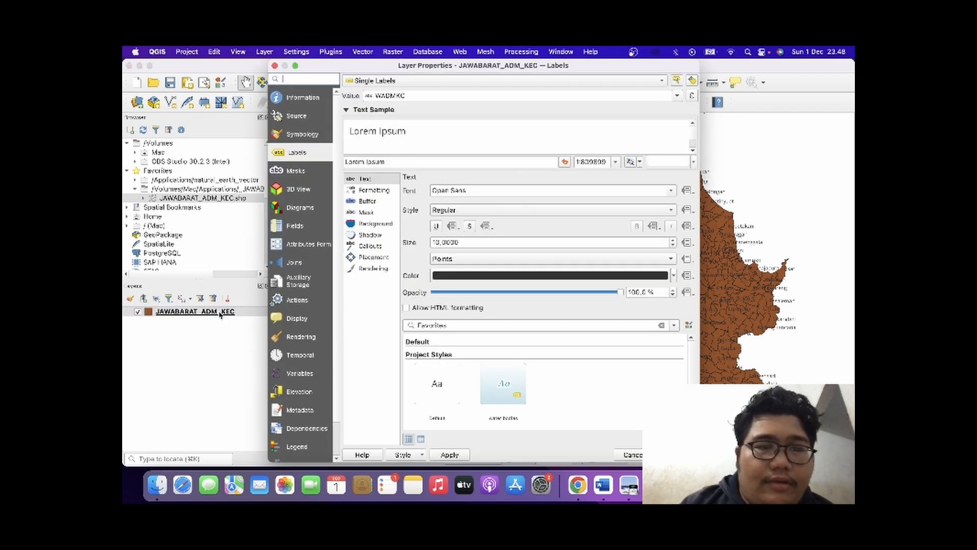
{"action": "left_click", "coordinate": [313, 135]}
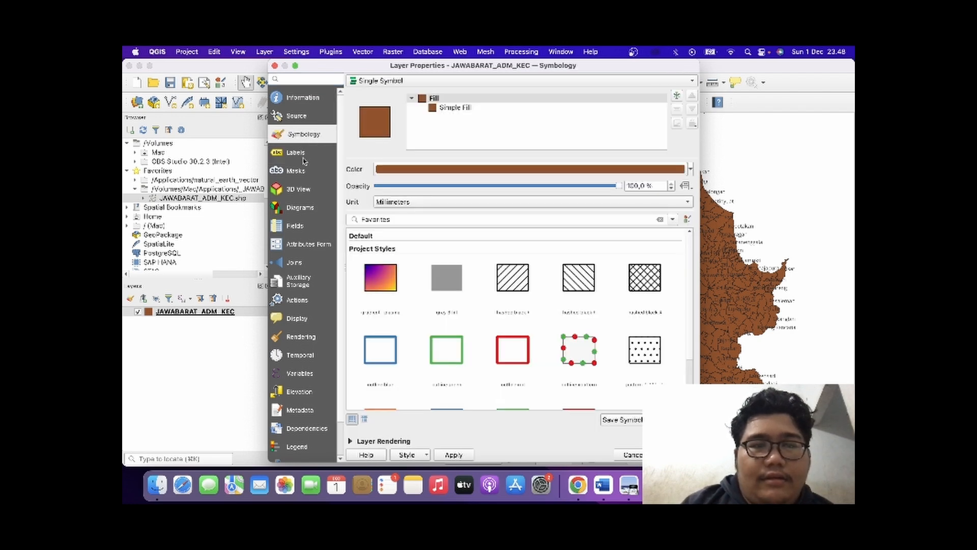
{"action": "left_click", "coordinate": [308, 119]}
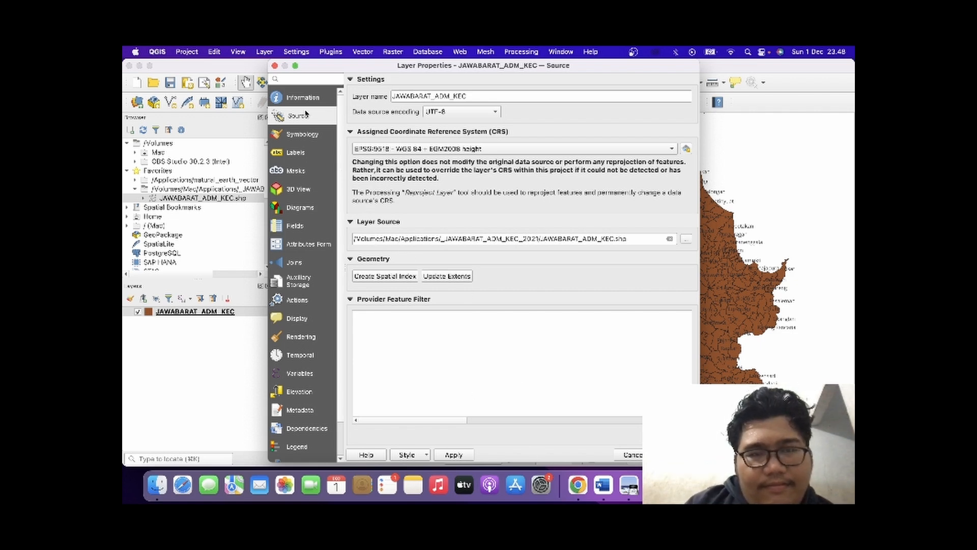
{"action": "double_click", "coordinate": [575, 331]}
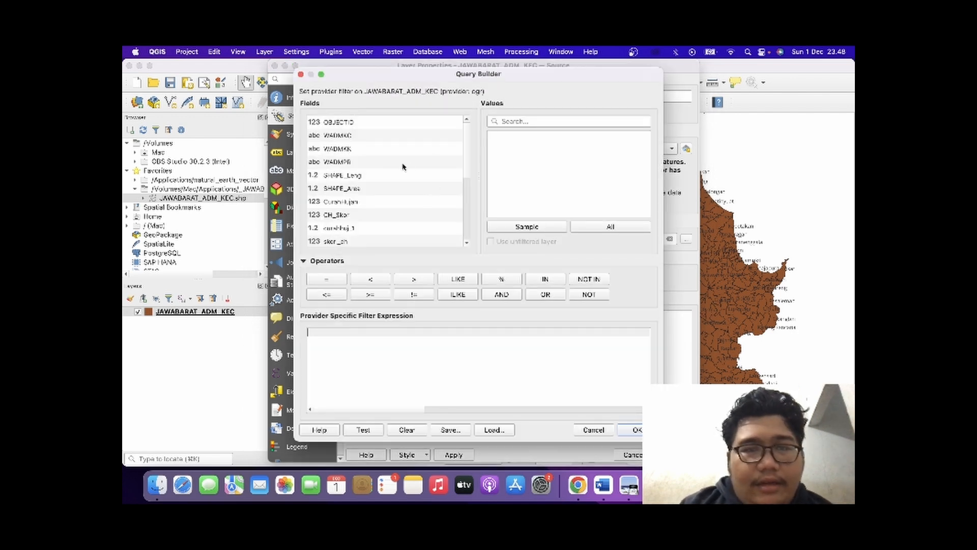
{"action": "scroll", "coordinate": [404, 163], "scroll_direction": "down", "scroll_amount": 5}
{"action": "scroll", "coordinate": [403, 164], "scroll_direction": "up", "scroll_amount": 5}
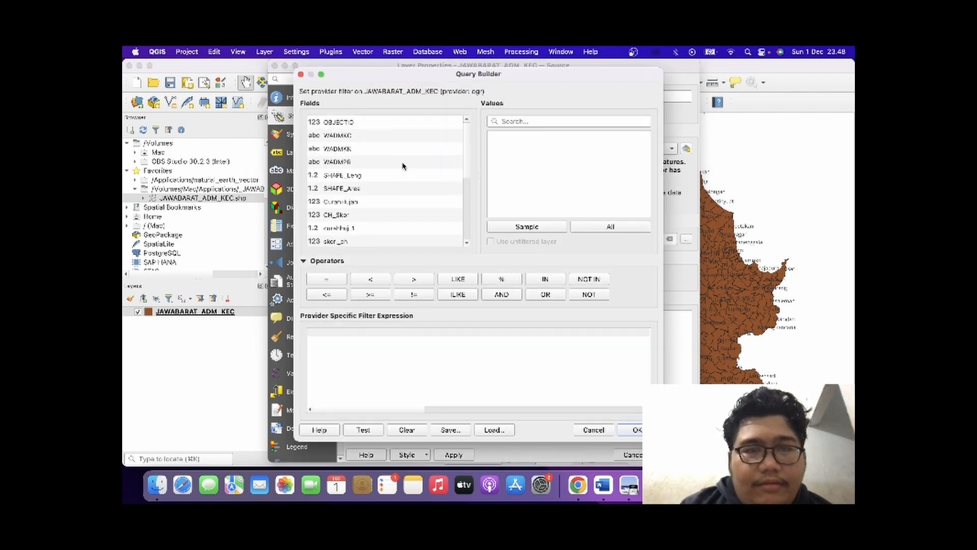
{"action": "double_click", "coordinate": [340, 149]}
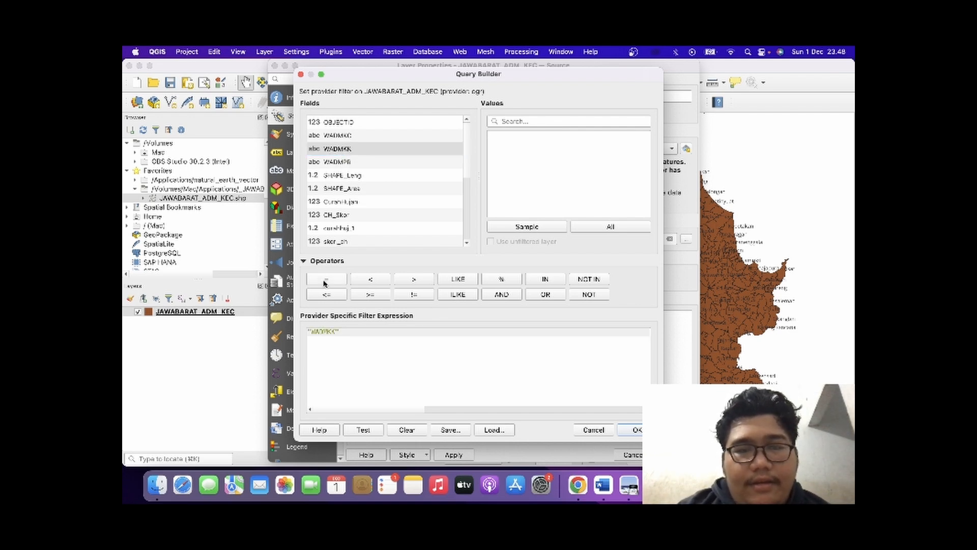
{"action": "left_click", "coordinate": [550, 227]}
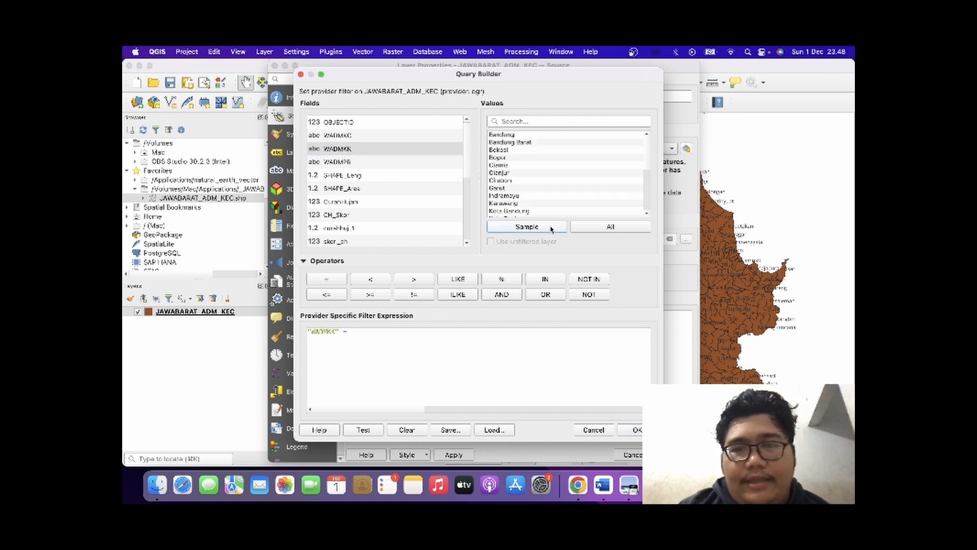
{"action": "double_click", "coordinate": [511, 210]}
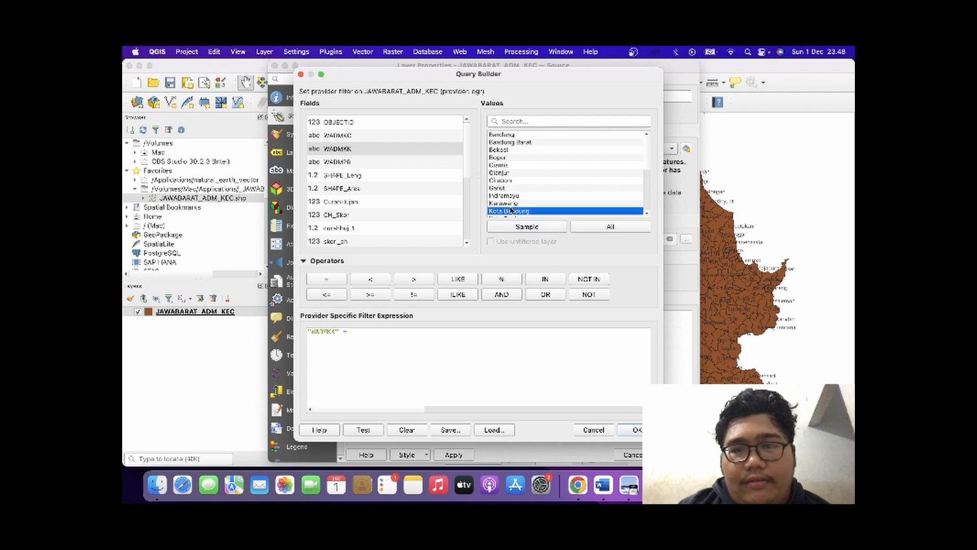
{"action": "left_click", "coordinate": [632, 429]}
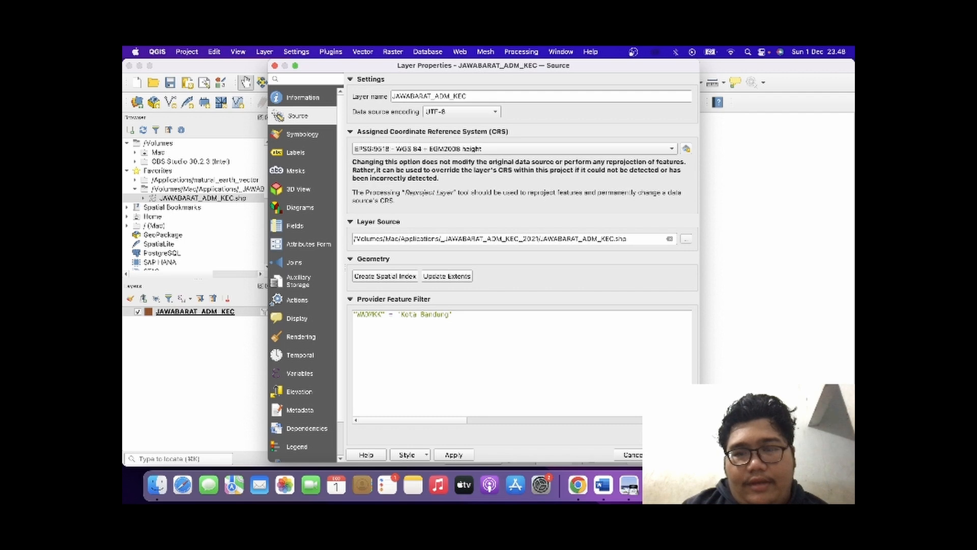
{"action": "left_click", "coordinate": [674, 454]}
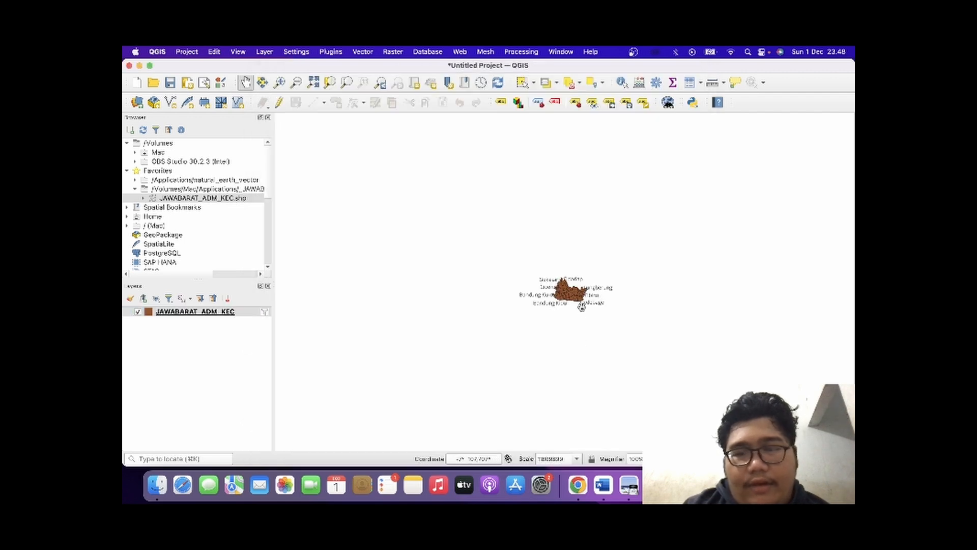
Zoom in on the filtered Kota Bandung districts and centre the whole city in the map canvas.
{"action": "left_click_drag", "start_coordinate": [582, 306], "coordinate": [752, 360]}
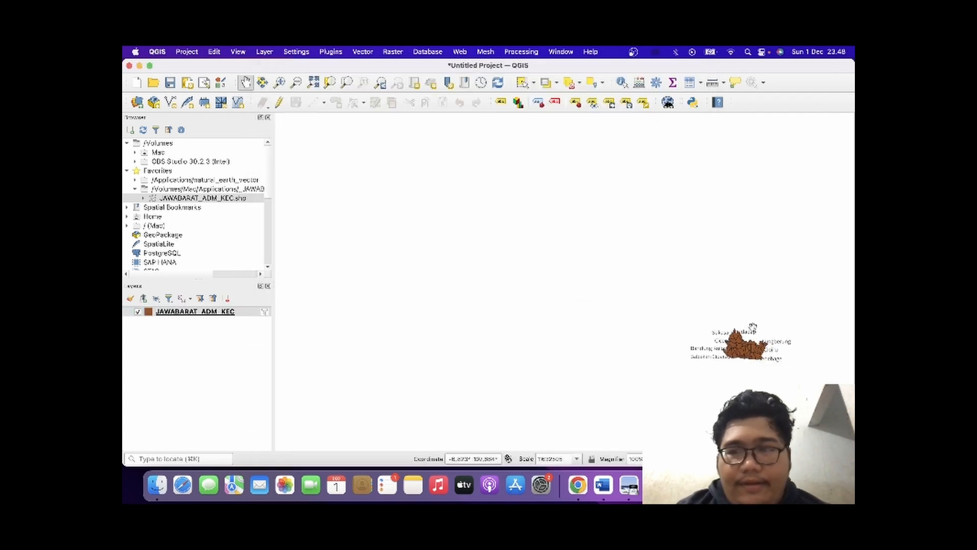
{"action": "left_click_drag", "start_coordinate": [753, 326], "coordinate": [537, 274]}
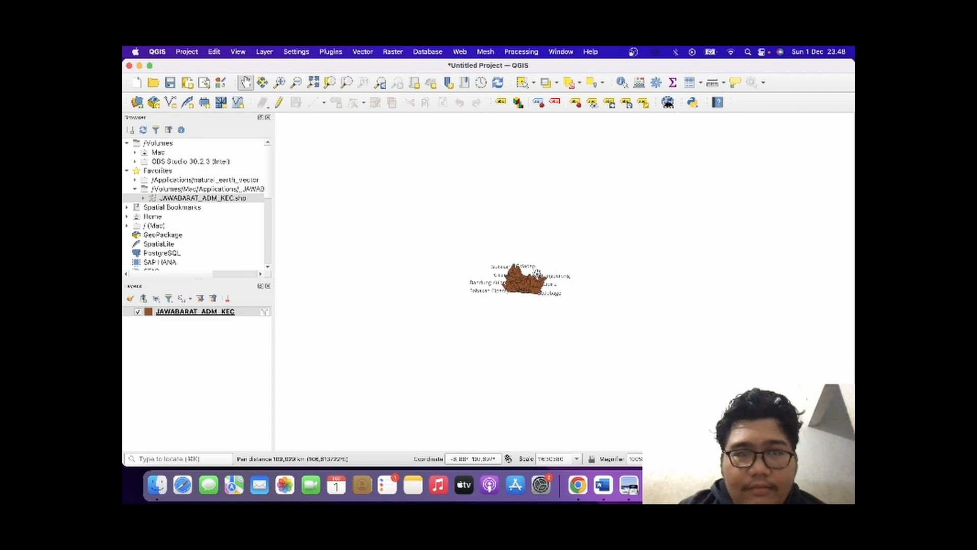
{"action": "left_click", "coordinate": [279, 83]}
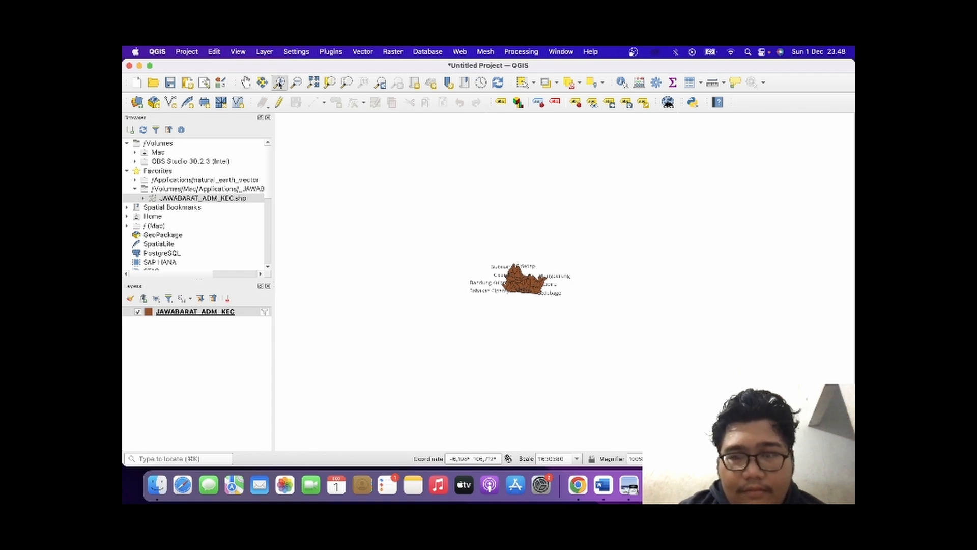
{"action": "left_click", "coordinate": [505, 277]}
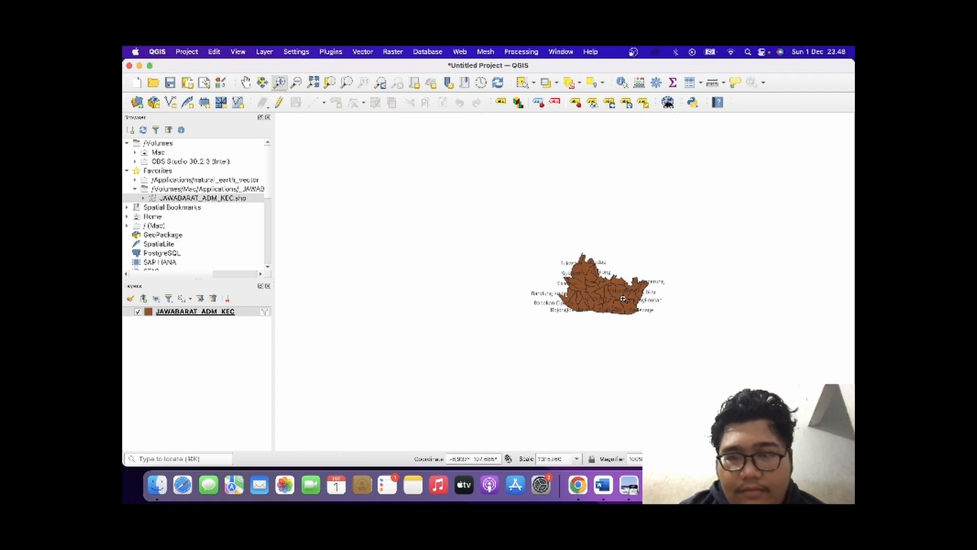
{"action": "left_click", "coordinate": [623, 299]}
{"action": "left_click", "coordinate": [611, 306]}
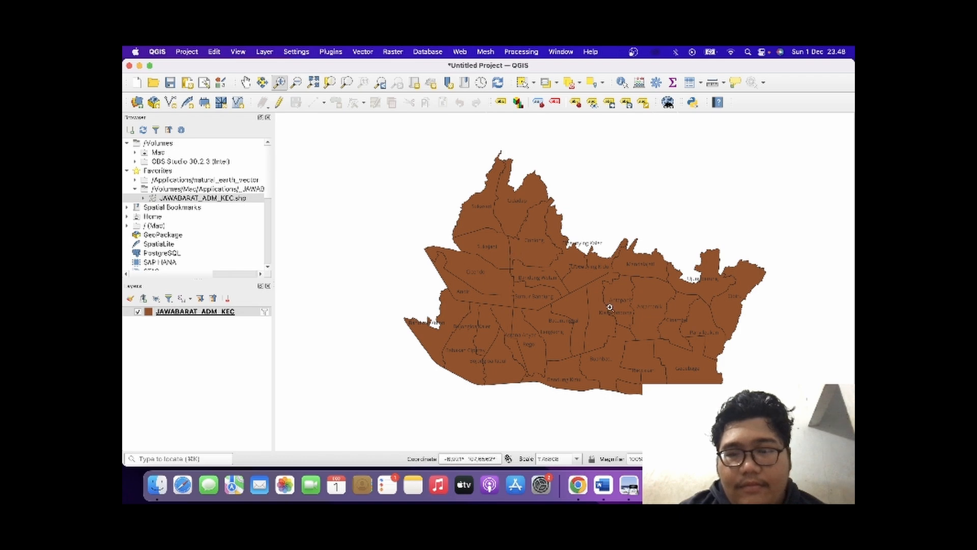
{"action": "left_click", "coordinate": [609, 308]}
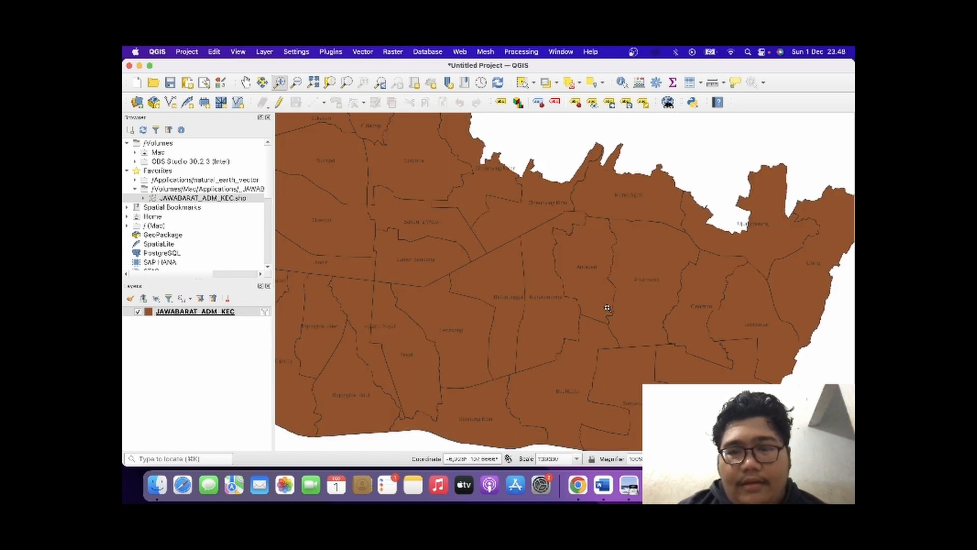
{"action": "left_click", "coordinate": [246, 85]}
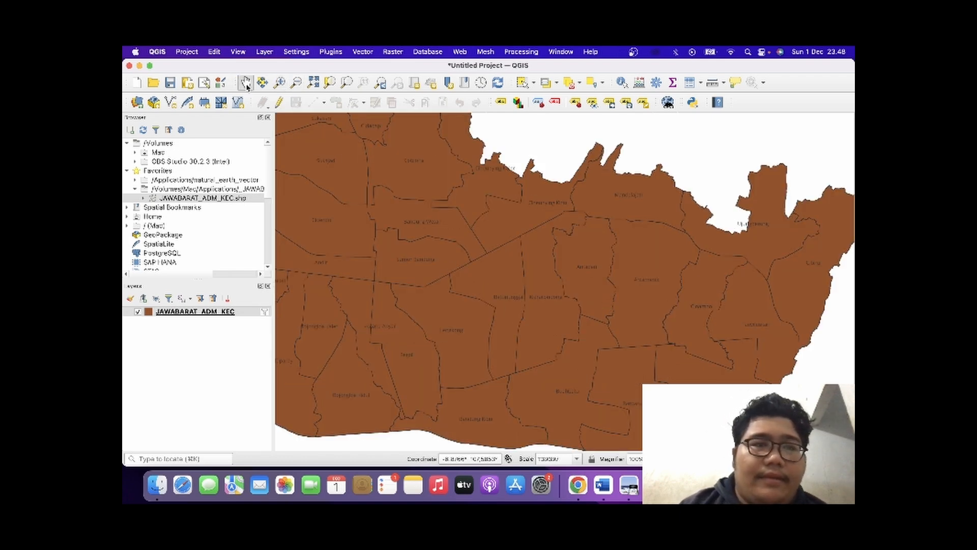
{"action": "scroll", "coordinate": [478, 332], "scroll_direction": "down", "scroll_amount": 1}
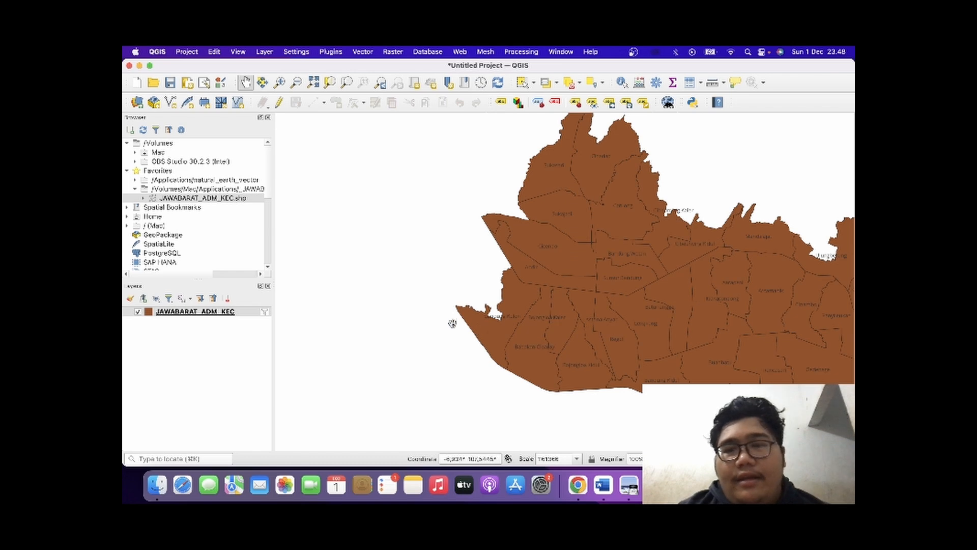
{"action": "left_click_drag", "start_coordinate": [670, 290], "coordinate": [539, 322]}
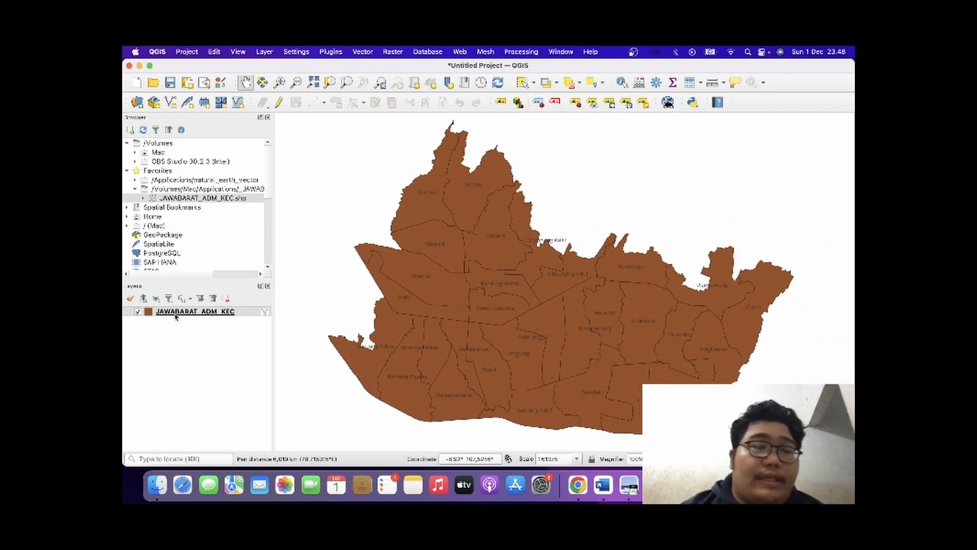
Change the JAWABARAT_ADM_KEC layer's fill colour to white, keeping the Single Symbol style.
{"action": "left_click", "coordinate": [148, 312]}
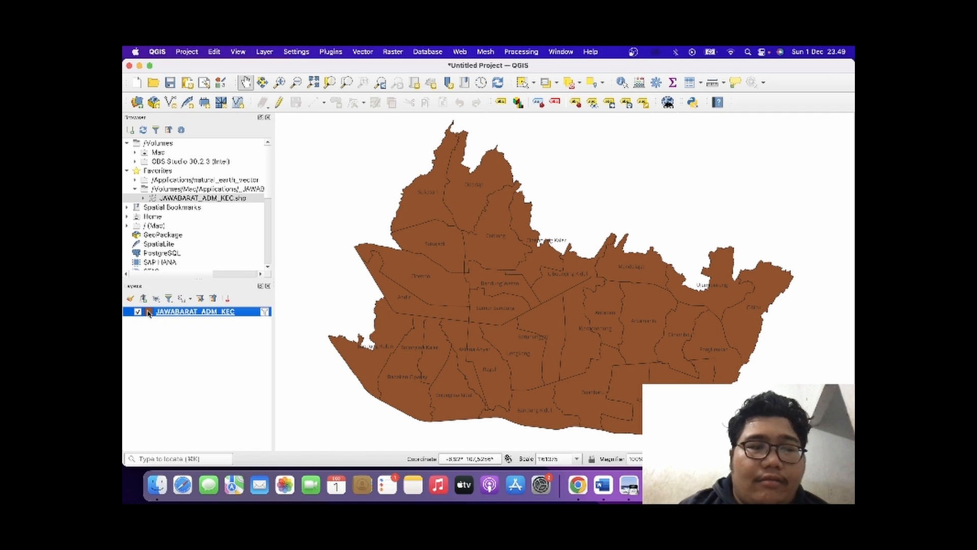
{"action": "double_click", "coordinate": [148, 313]}
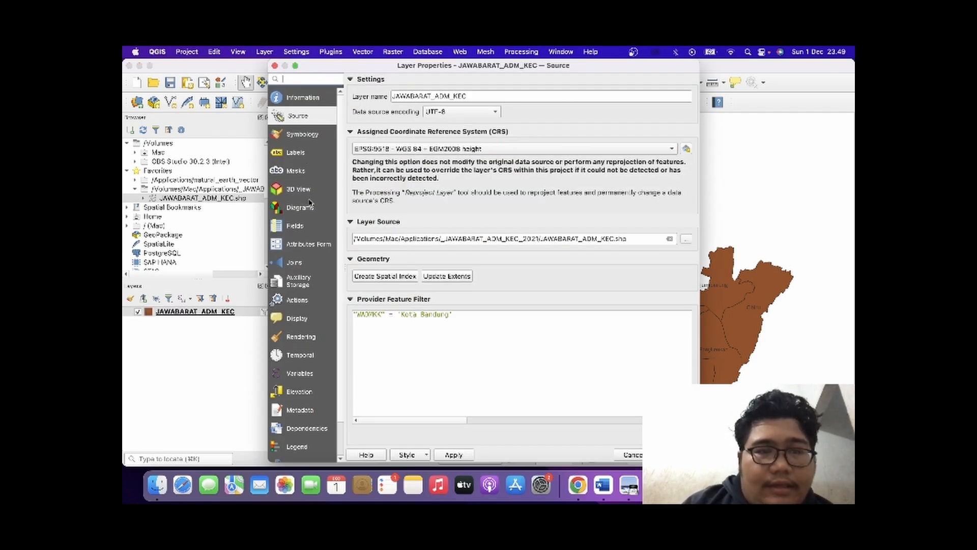
{"action": "left_click", "coordinate": [298, 152]}
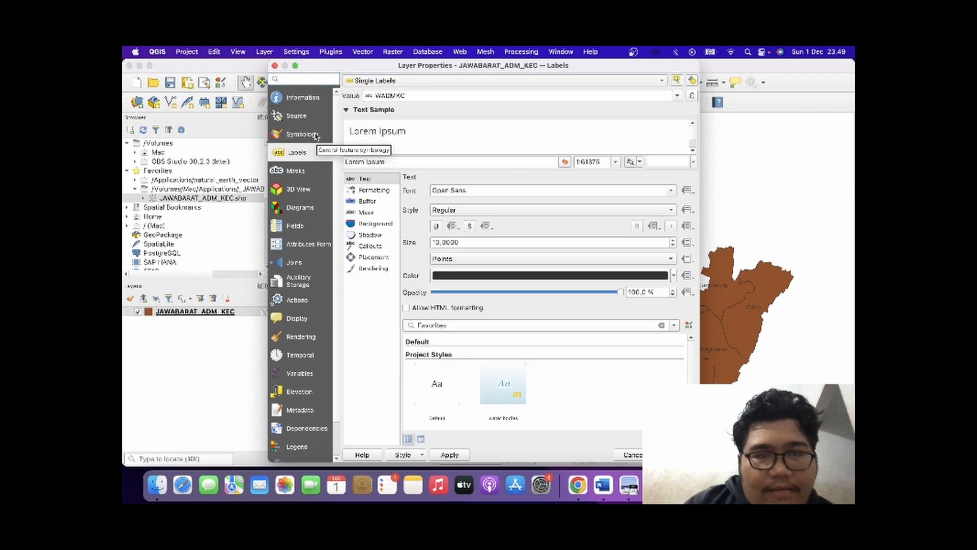
{"action": "left_click", "coordinate": [305, 134]}
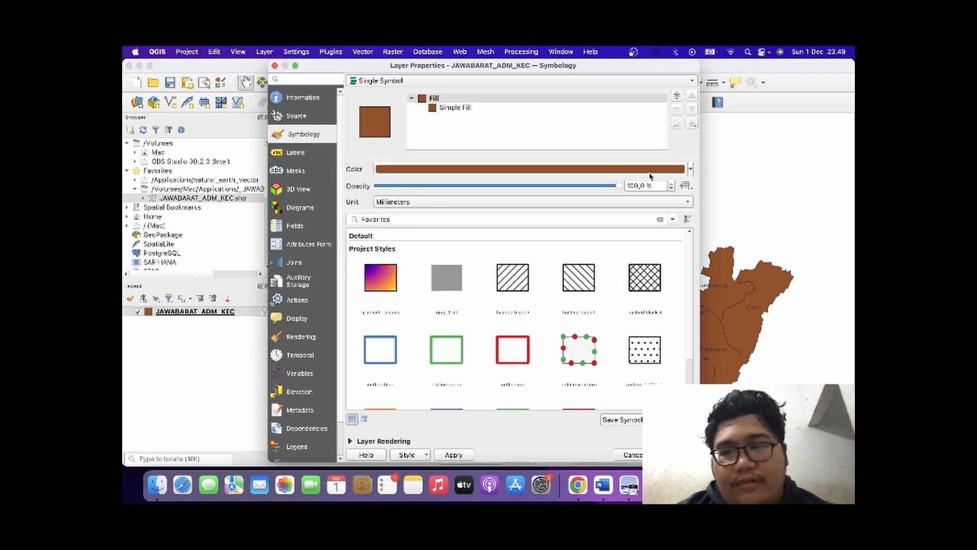
{"action": "left_click", "coordinate": [689, 171]}
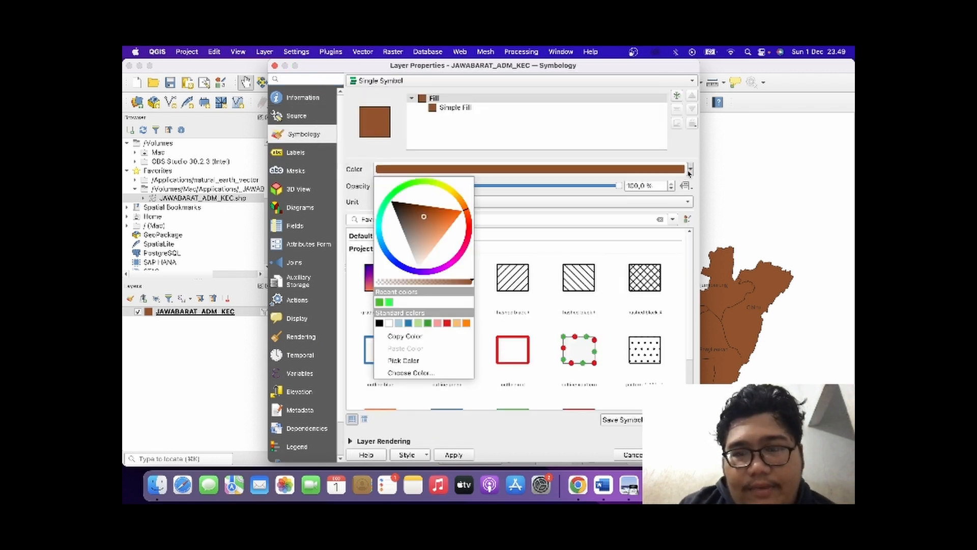
{"action": "left_click", "coordinate": [388, 322]}
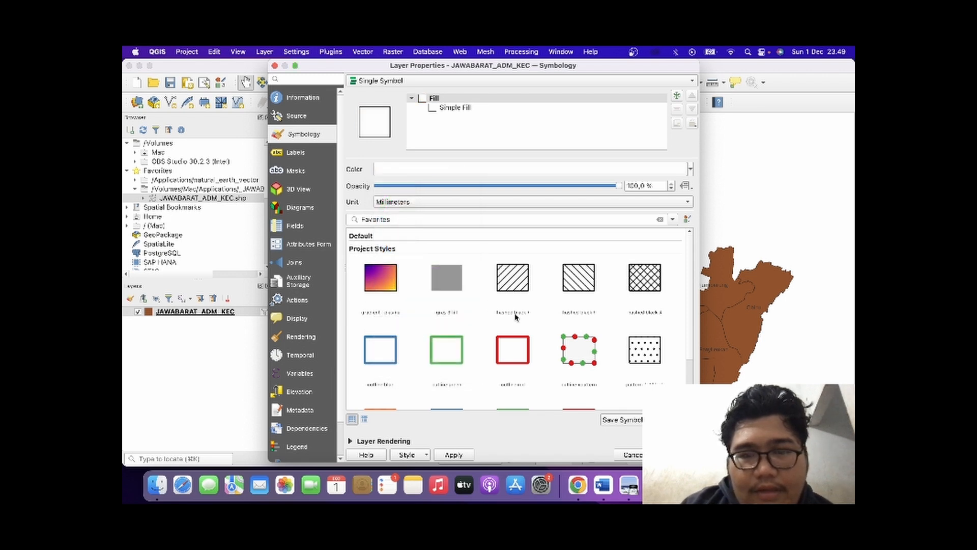
{"action": "scroll", "coordinate": [516, 317], "scroll_direction": "down", "scroll_amount": 3}
{"action": "scroll", "coordinate": [516, 318], "scroll_direction": "up", "scroll_amount": 3}
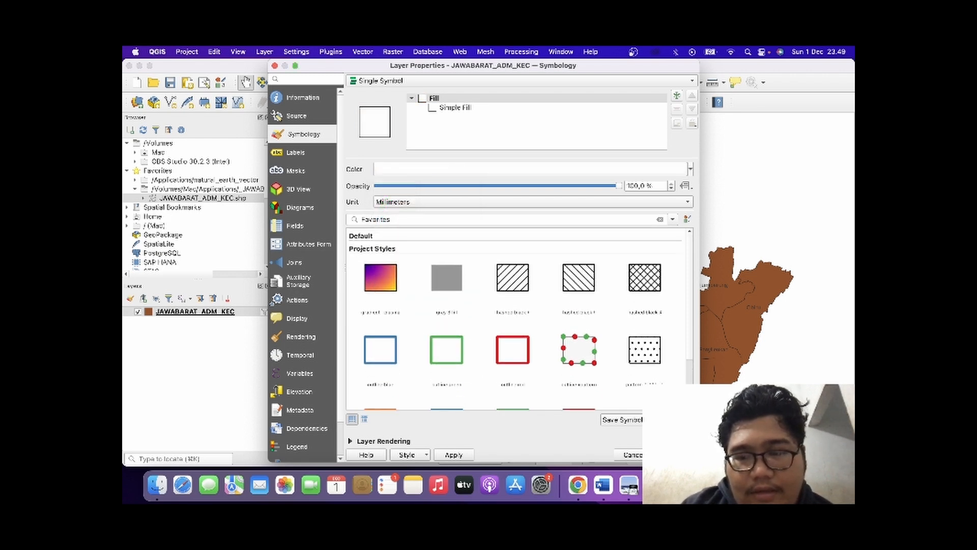
{"action": "left_click", "coordinate": [676, 454]}
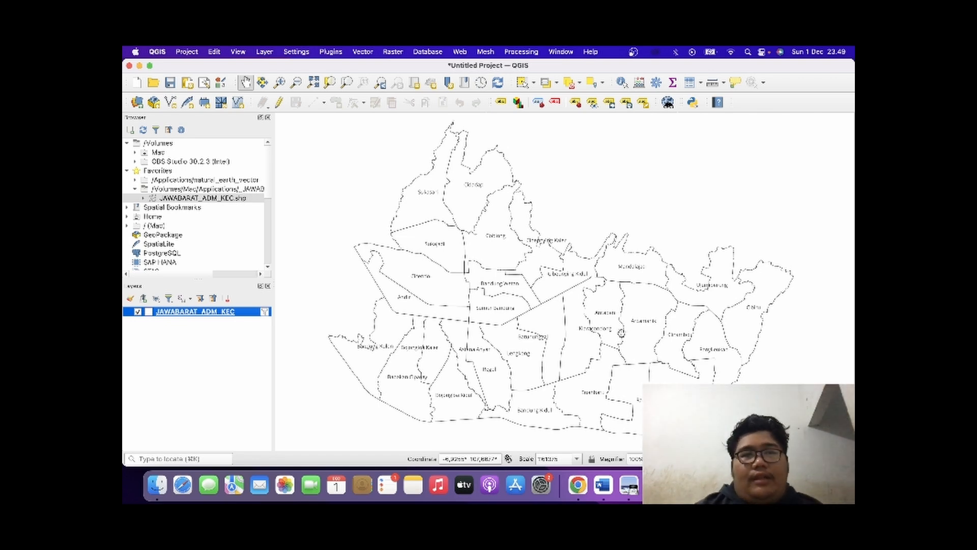
Create a print layout titled "Peta Lokasi Penelitian" and draw a rectangle frame of about 289 × 202 mm just inside the page edges.
{"action": "left_click", "coordinate": [476, 188]}
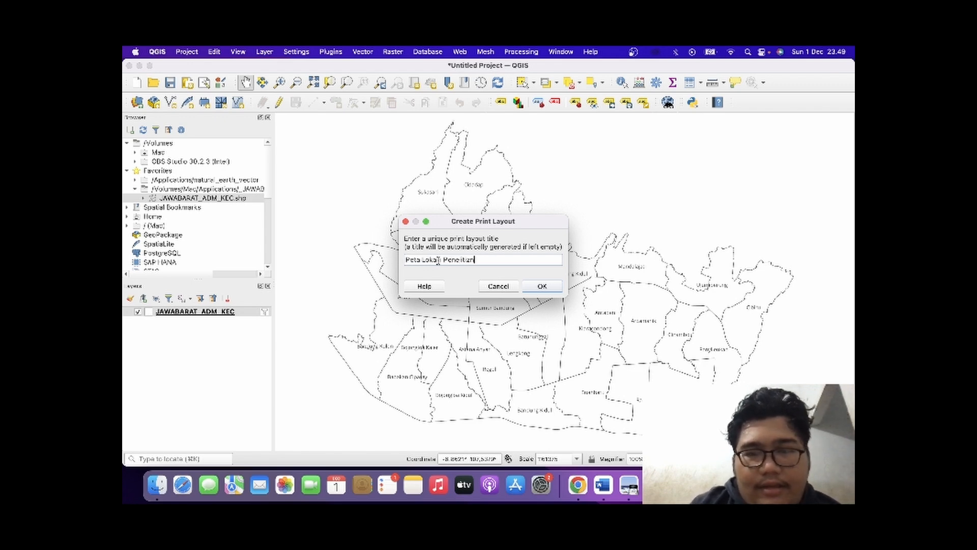
{"action": "left_click", "coordinate": [532, 288]}
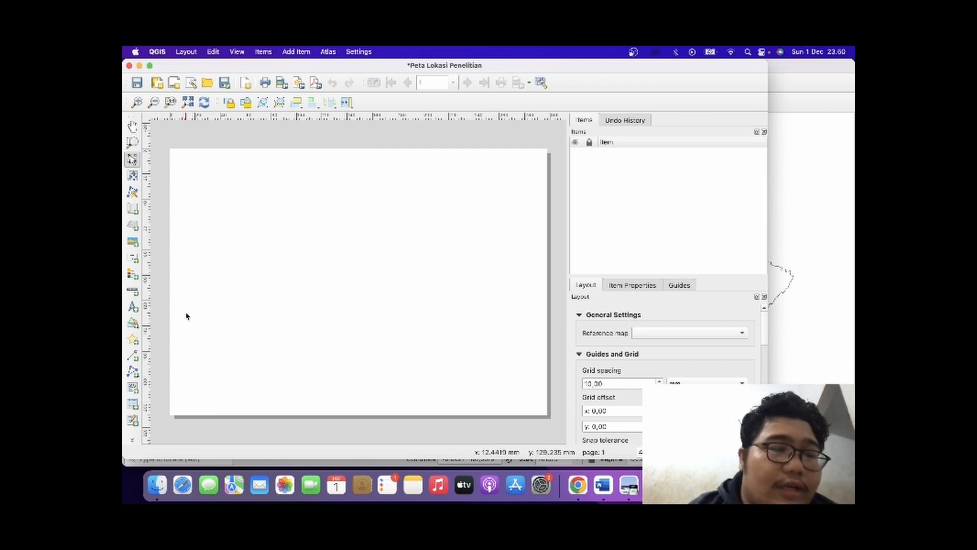
{"action": "left_click", "coordinate": [295, 52]}
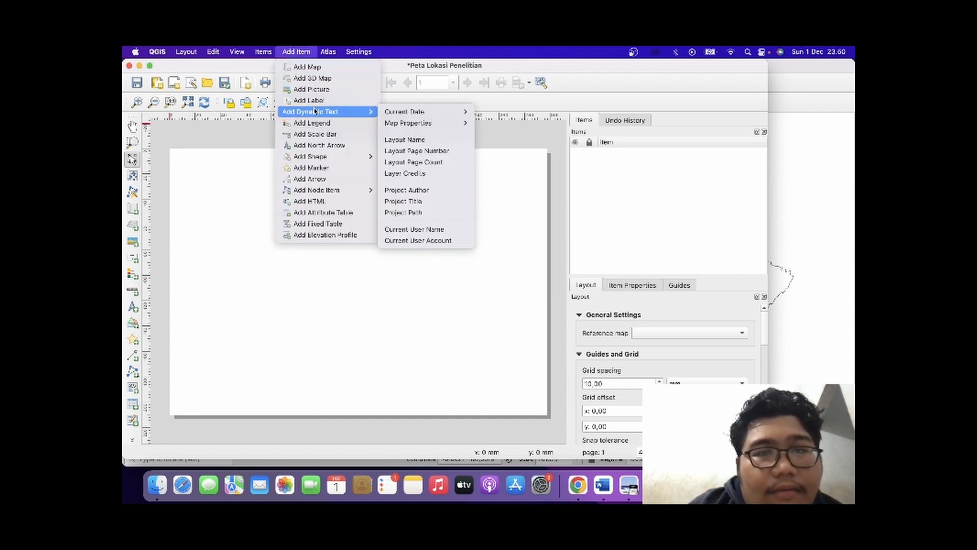
{"action": "mouse_move", "coordinate": [359, 156]}
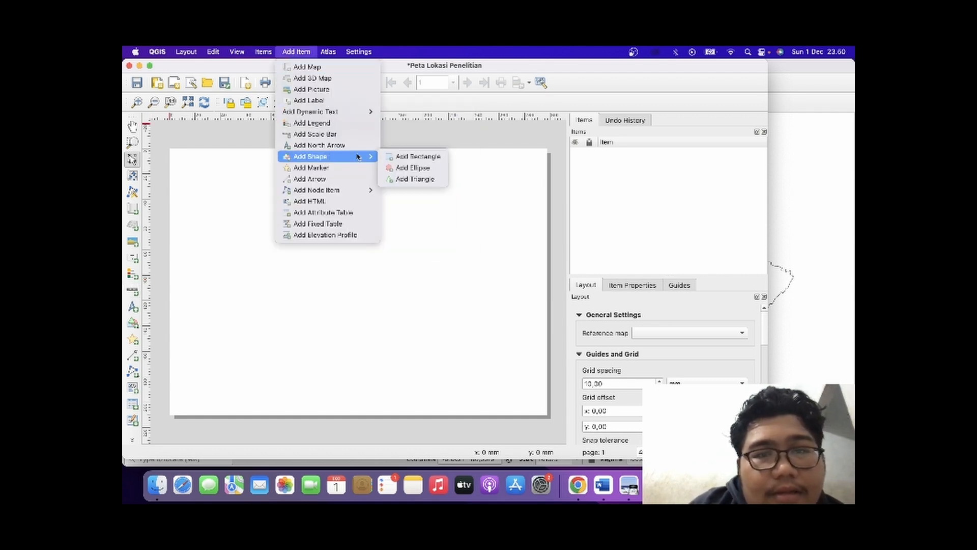
{"action": "left_click", "coordinate": [411, 157]}
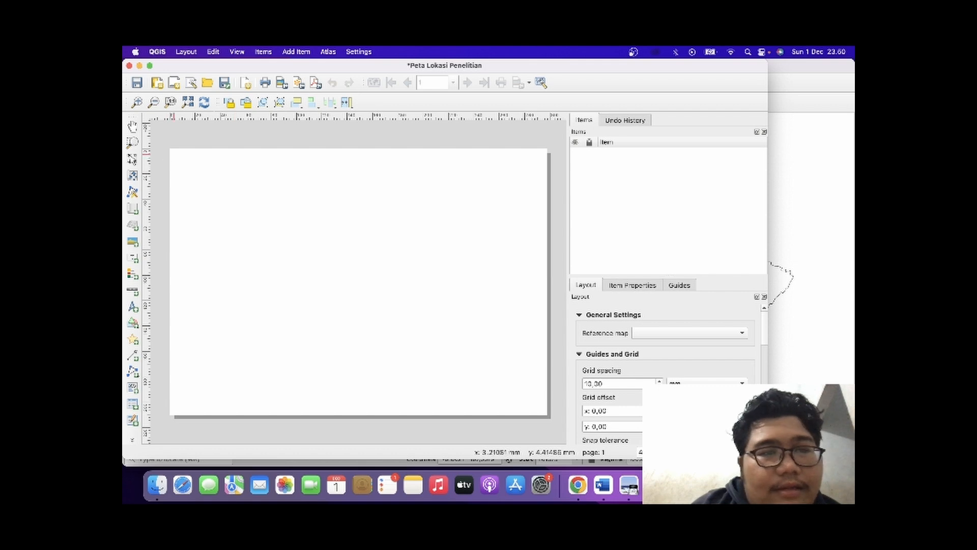
{"action": "mouse_move", "coordinate": [174, 153]}
{"action": "left_mouse_down"}
{"action": "mouse_move", "coordinate": [352, 311]}
{"action": "mouse_move", "coordinate": [487, 364]}
{"action": "mouse_move", "coordinate": [540, 409]}
{"action": "left_mouse_up"}
{"action": "left_click", "coordinate": [433, 362]}
{"action": "left_click", "coordinate": [340, 300]}
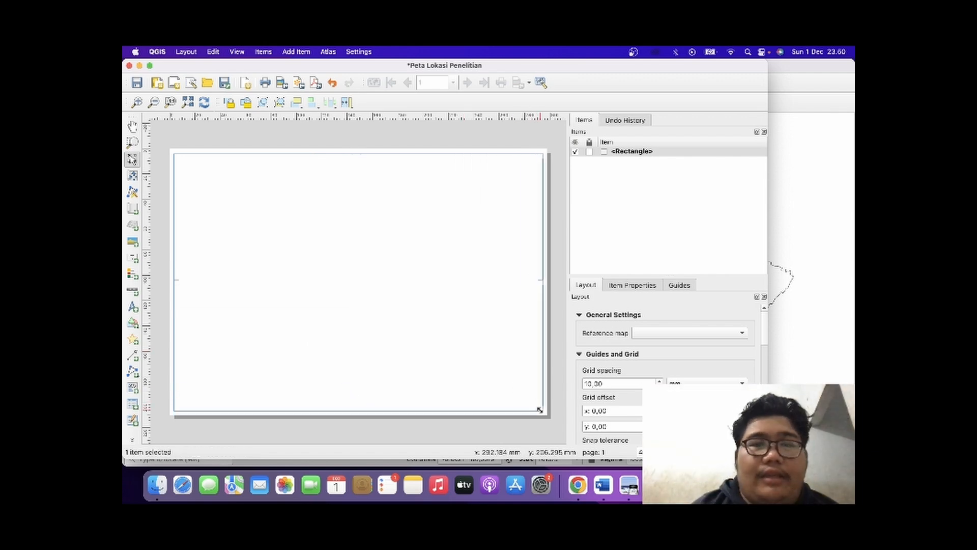
{"action": "left_click", "coordinate": [446, 141]}
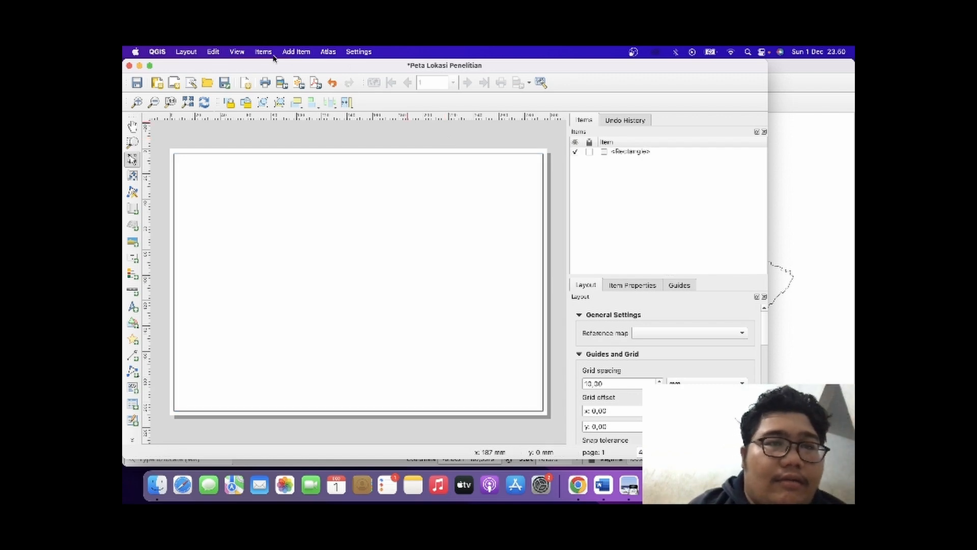
Add a map of the Kota Bandung districts to the layout, filling the rectangle frame.
{"action": "left_click", "coordinate": [296, 52]}
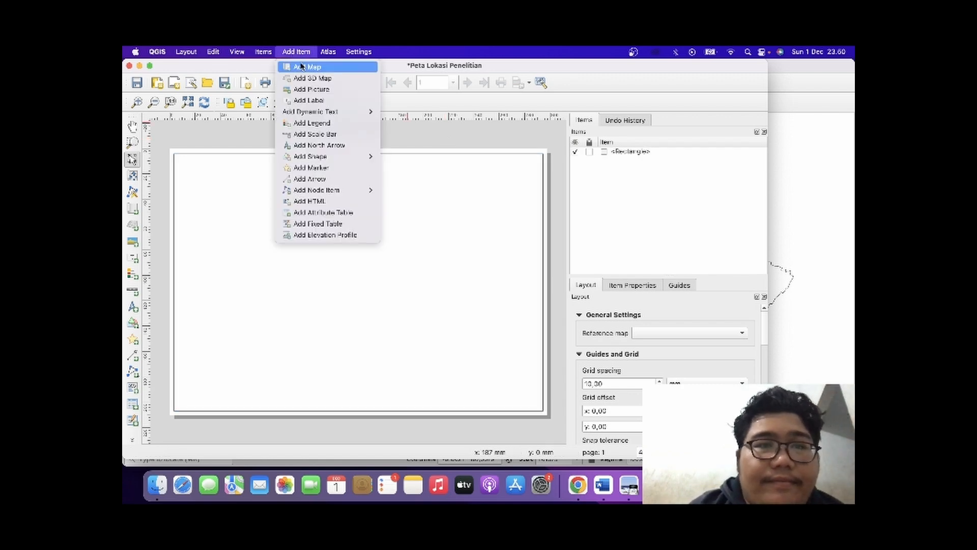
{"action": "left_click", "coordinate": [301, 66]}
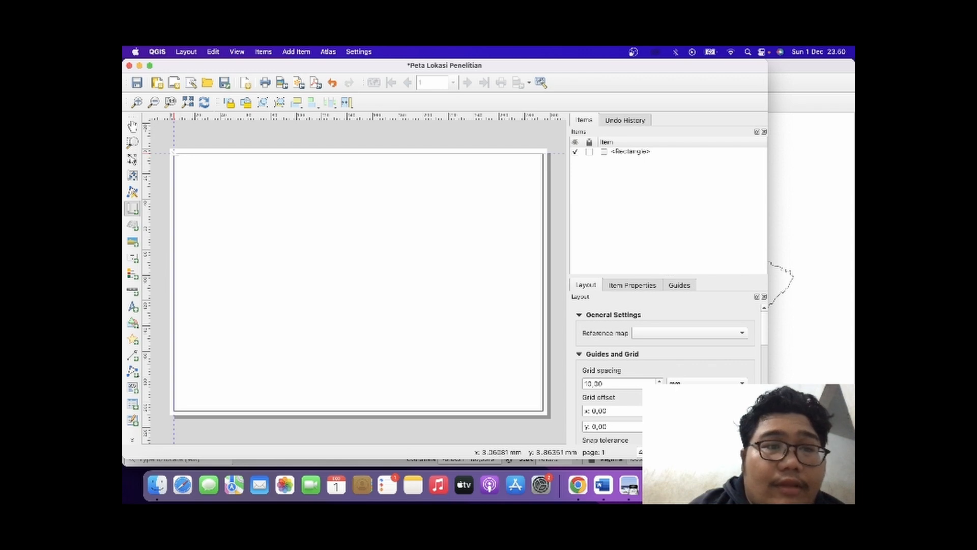
{"action": "left_click_drag", "start_coordinate": [174, 153], "coordinate": [541, 408]}
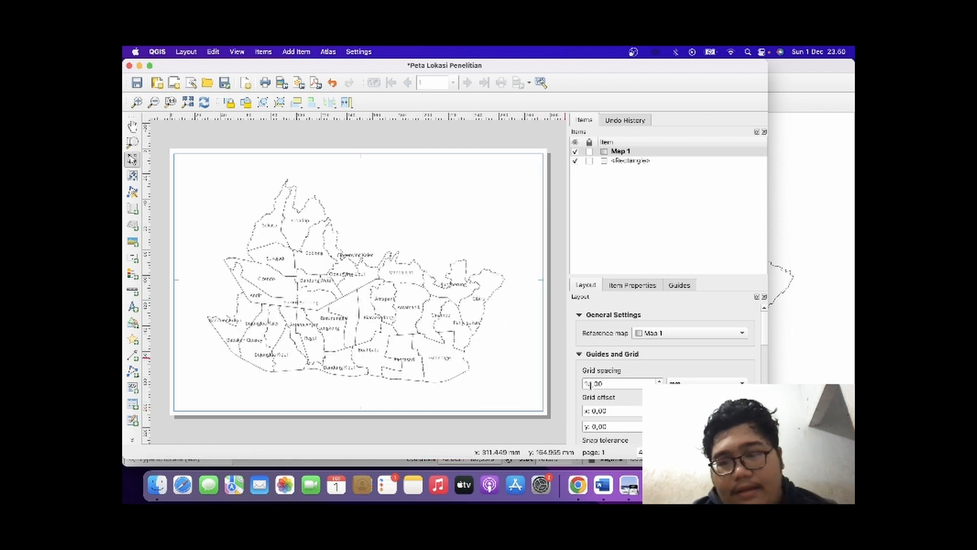
Set the scale of Map 1 in the print layout to 80000.
{"action": "scroll", "coordinate": [585, 359], "scroll_direction": "down", "scroll_amount": 5}
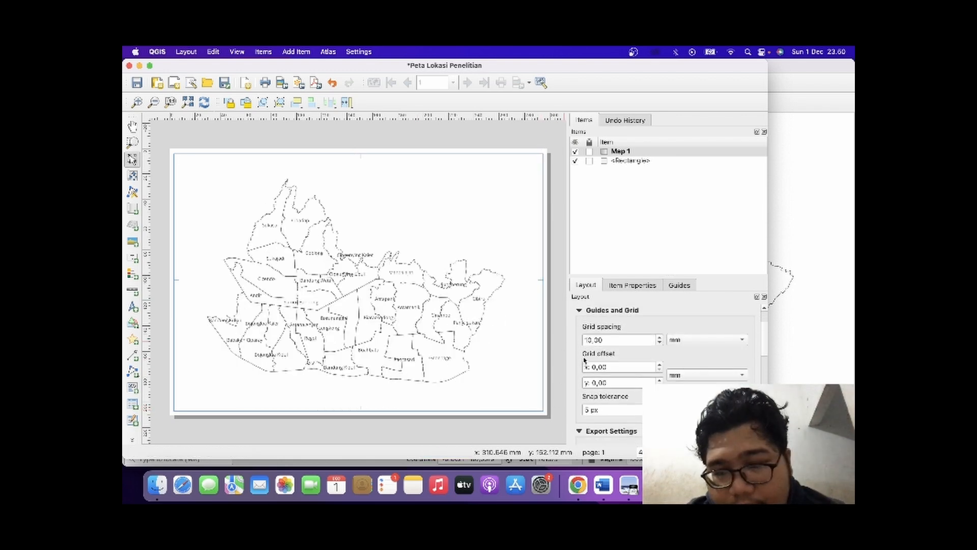
{"action": "scroll", "coordinate": [606, 326], "scroll_direction": "up", "scroll_amount": 5}
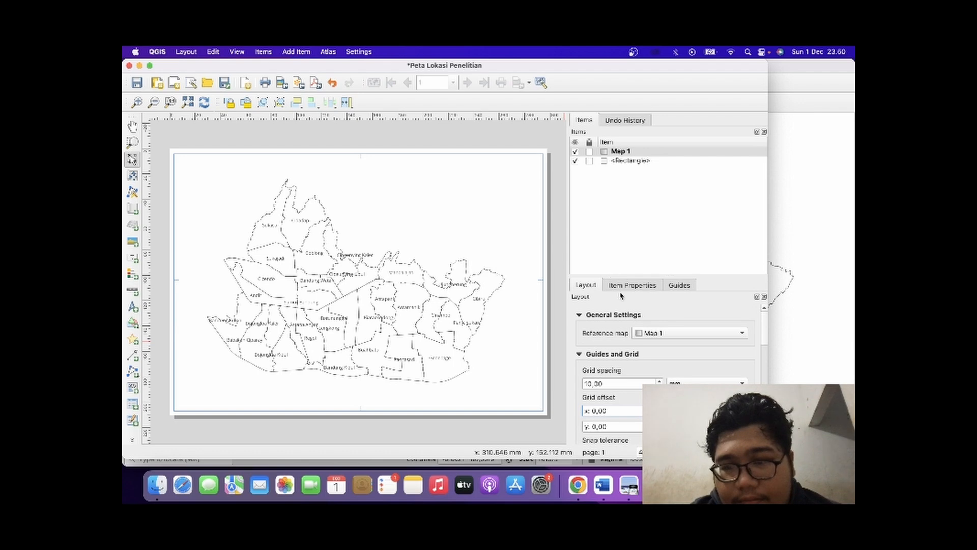
{"action": "left_click", "coordinate": [621, 286]}
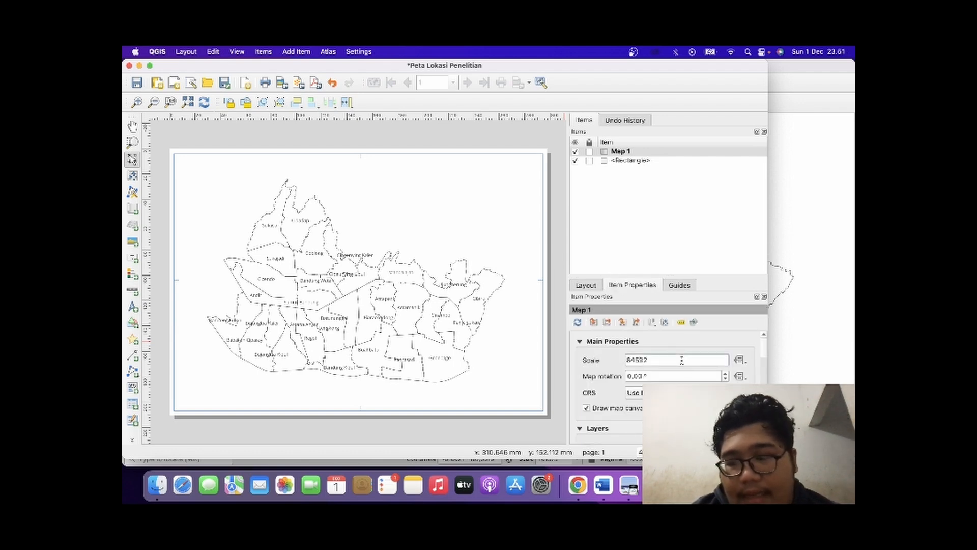
{"action": "key", "text": "BackSpace"}
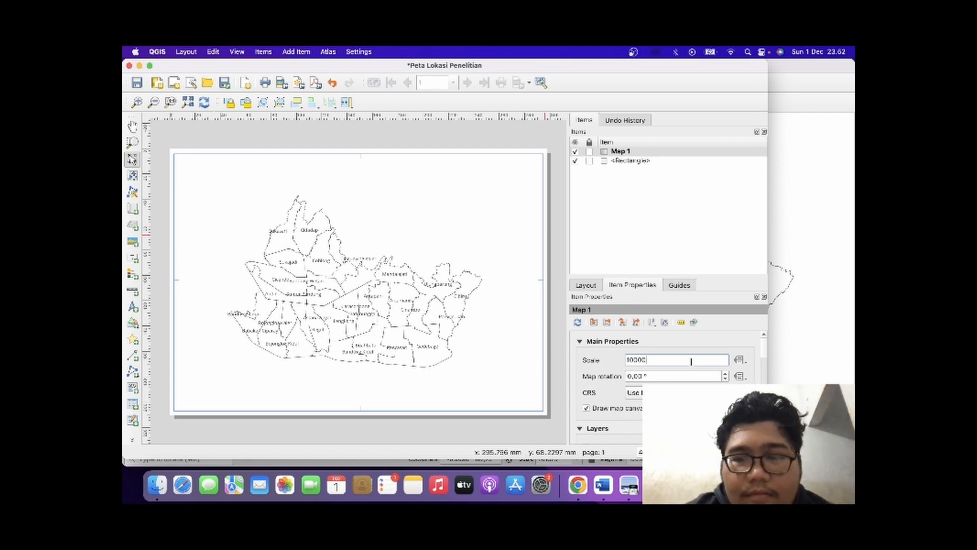
{"action": "key", "text": "Return"}
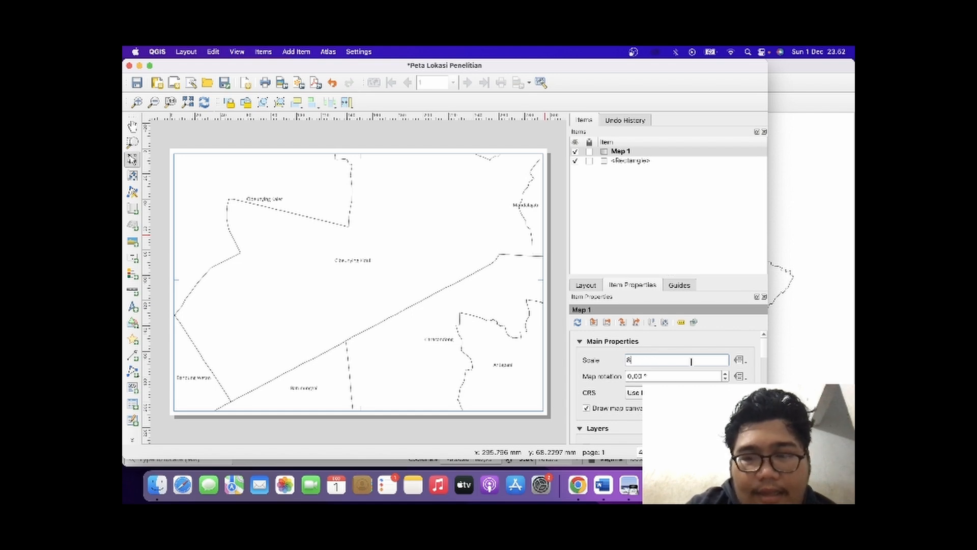
{"action": "type", "text": "0000"}
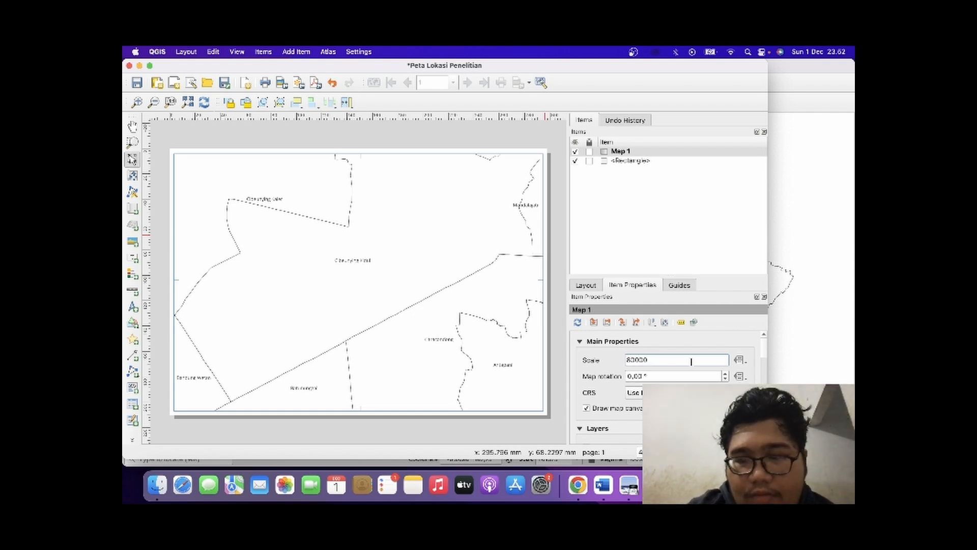
{"action": "key", "text": "Return"}
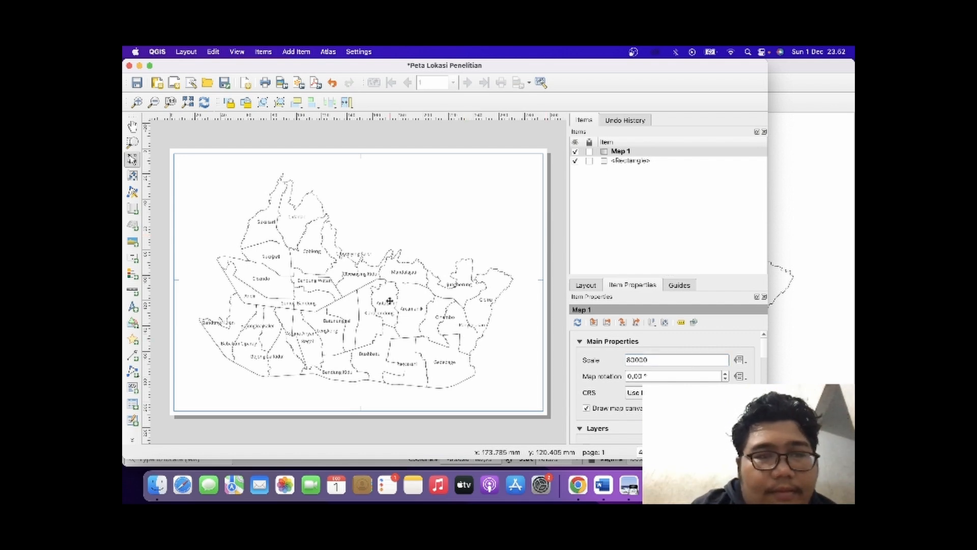
{"action": "mouse_move", "coordinate": [389, 300]}
{"action": "left_mouse_down"}
{"action": "mouse_move", "coordinate": [390, 290]}
{"action": "mouse_move", "coordinate": [389, 300]}
{"action": "left_mouse_up"}
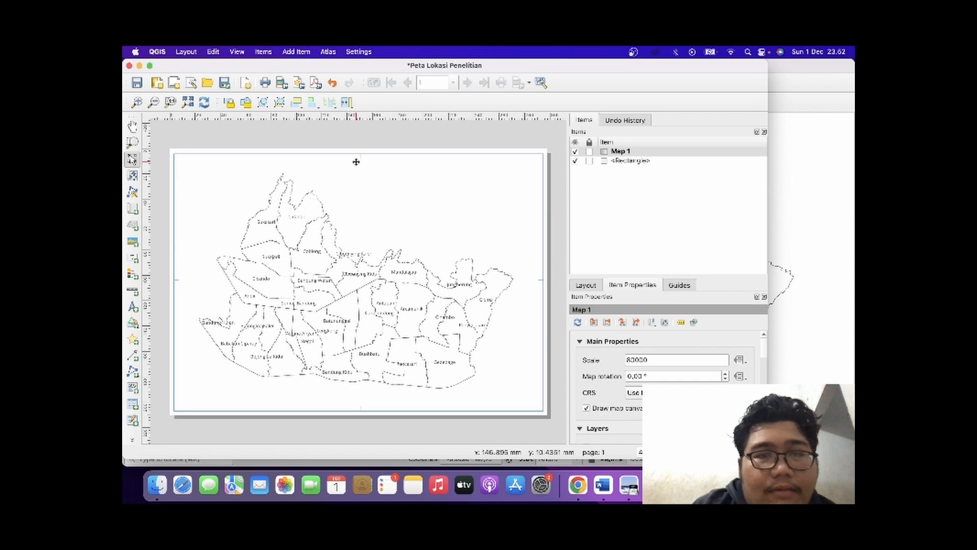
Shrink Map 1 on all four sides so it leaves a narrow, even margin inside the rectangle frame.
{"action": "left_click_drag", "start_coordinate": [357, 158], "coordinate": [358, 162]}
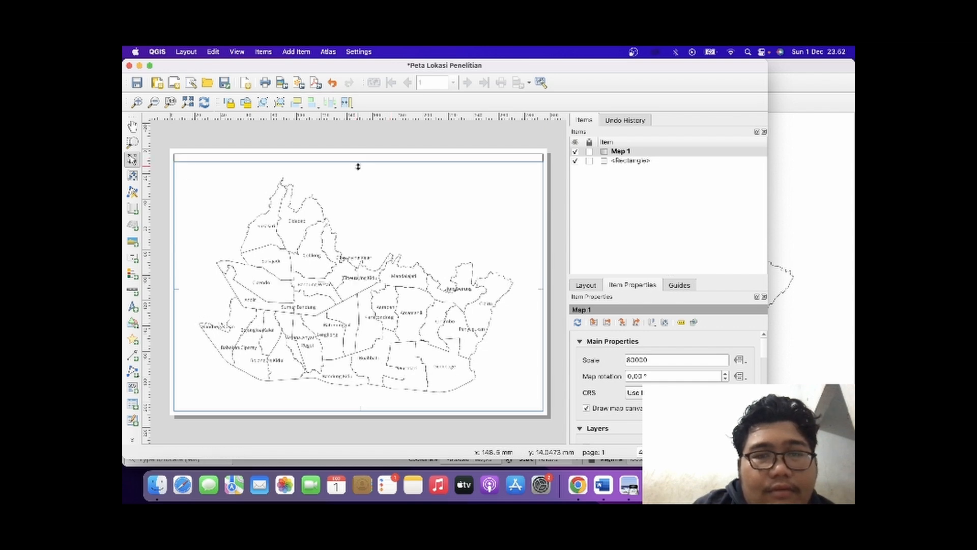
{"action": "left_click_drag", "start_coordinate": [540, 407], "coordinate": [534, 402]}
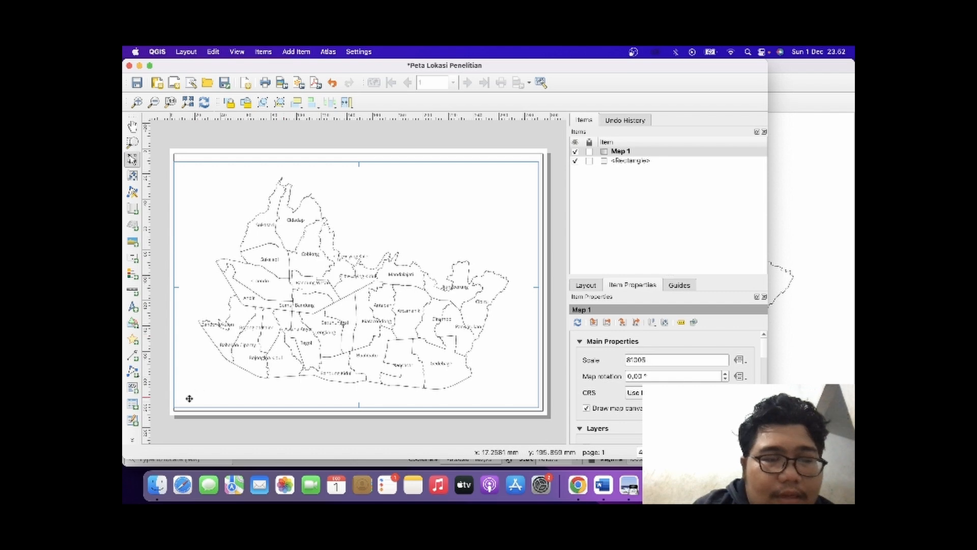
{"action": "left_click_drag", "start_coordinate": [175, 407], "coordinate": [182, 400]}
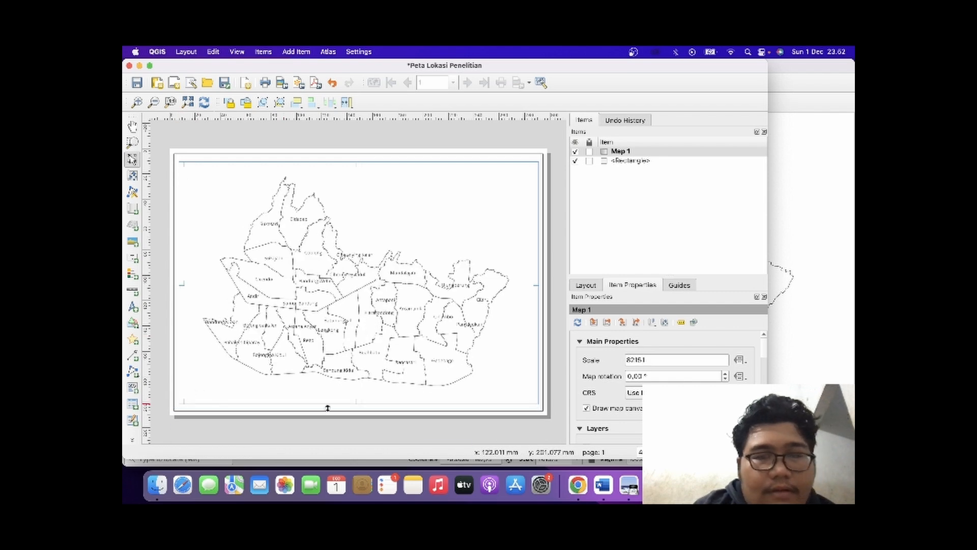
{"action": "left_click", "coordinate": [345, 433]}
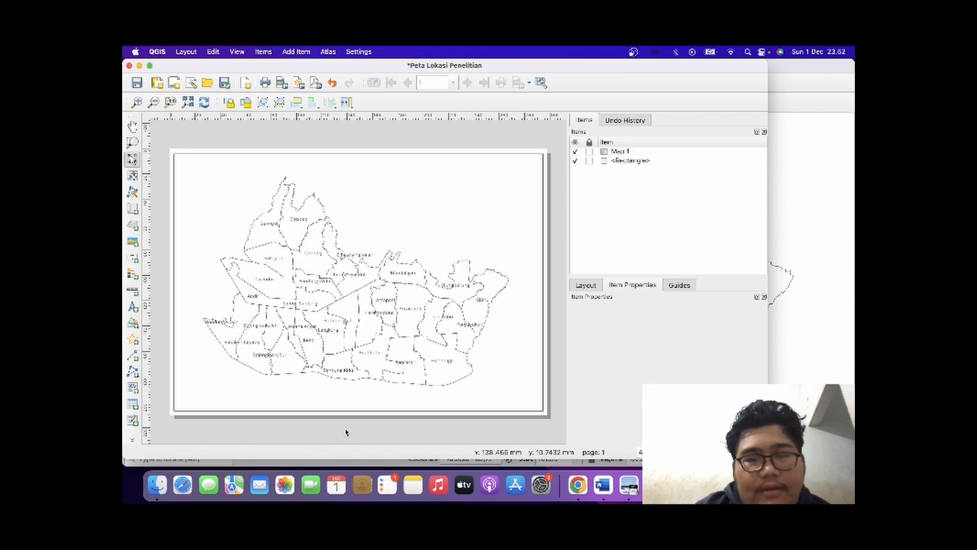
Add a north arrow to the layout in the empty area above the northeastern districts.
{"action": "left_click", "coordinate": [586, 287]}
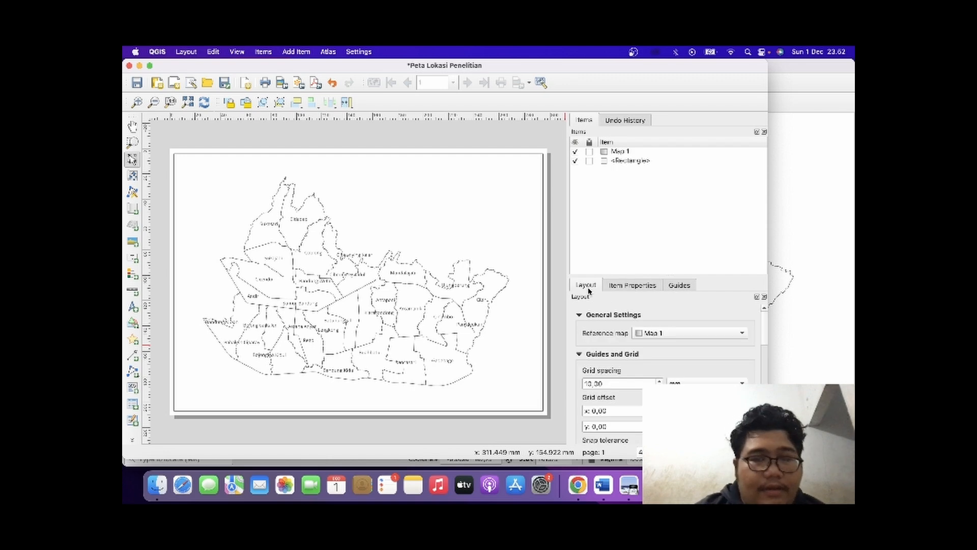
{"action": "left_click", "coordinate": [132, 308]}
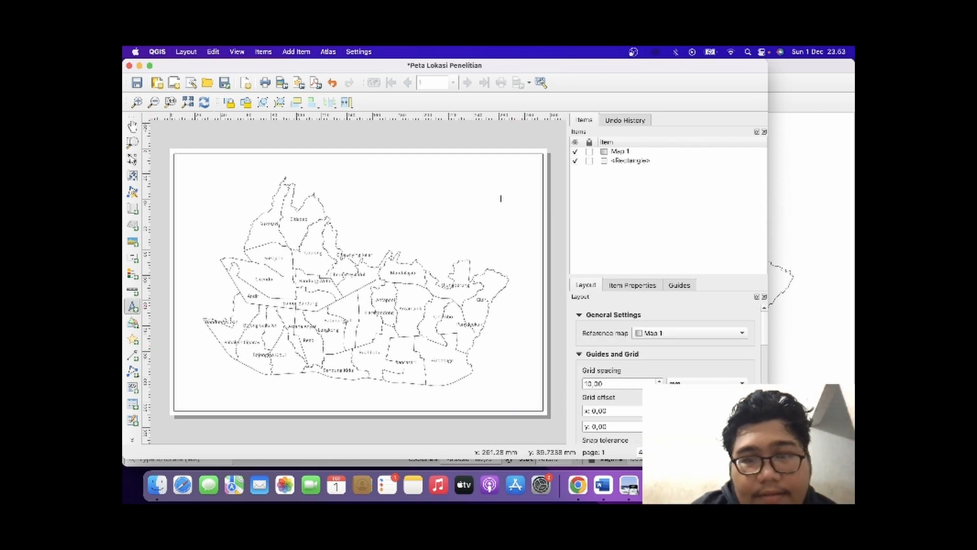
{"action": "left_click_drag", "start_coordinate": [462, 175], "coordinate": [502, 198]}
Try blue and red as the north arrow's stroke colour, then set it back to black.
{"action": "scroll", "coordinate": [670, 363], "scroll_direction": "down", "scroll_amount": 3}
{"action": "scroll", "coordinate": [670, 362], "scroll_direction": "down", "scroll_amount": 10}
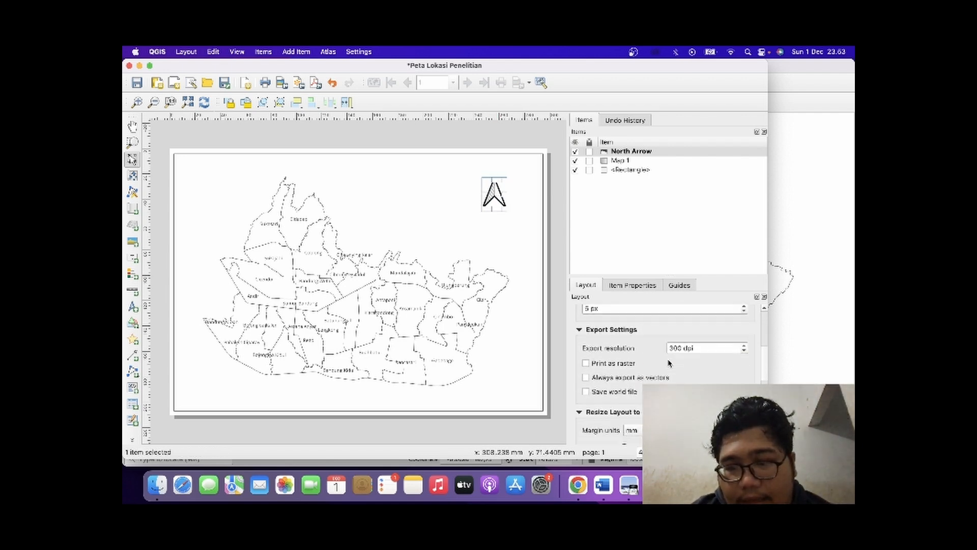
{"action": "scroll", "coordinate": [669, 361], "scroll_direction": "up", "scroll_amount": 3}
{"action": "scroll", "coordinate": [669, 361], "scroll_direction": "up", "scroll_amount": 5}
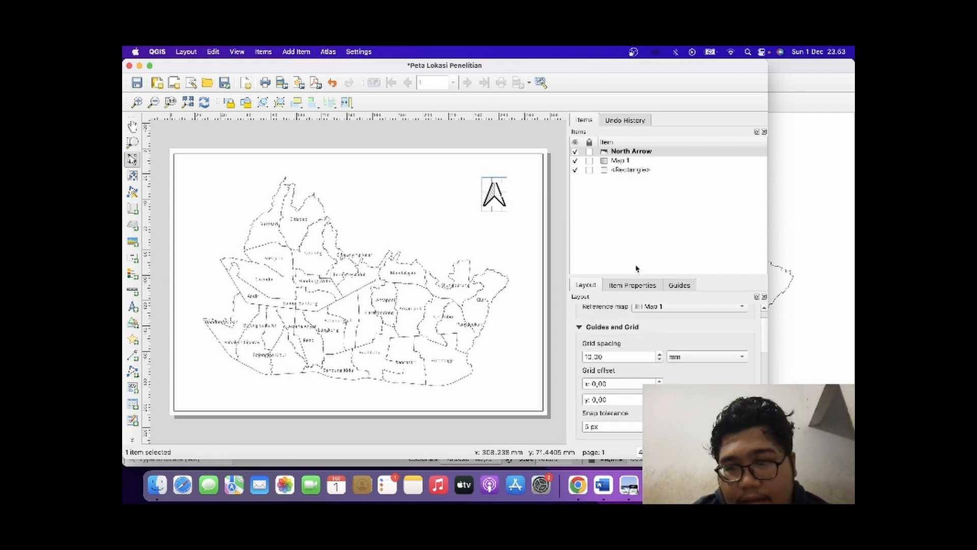
{"action": "left_click", "coordinate": [634, 286]}
{"action": "scroll", "coordinate": [659, 360], "scroll_direction": "down", "scroll_amount": 5}
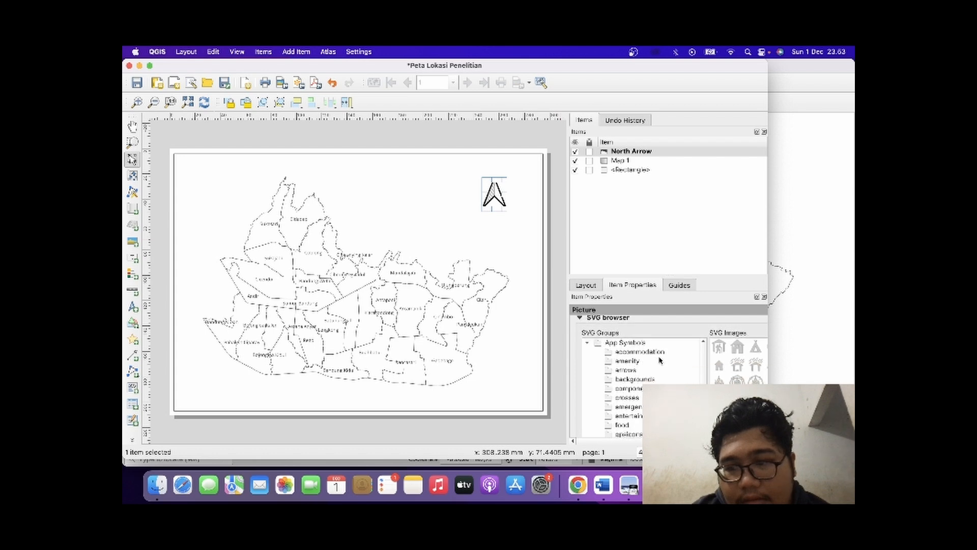
{"action": "scroll", "coordinate": [666, 371], "scroll_direction": "down", "scroll_amount": 5}
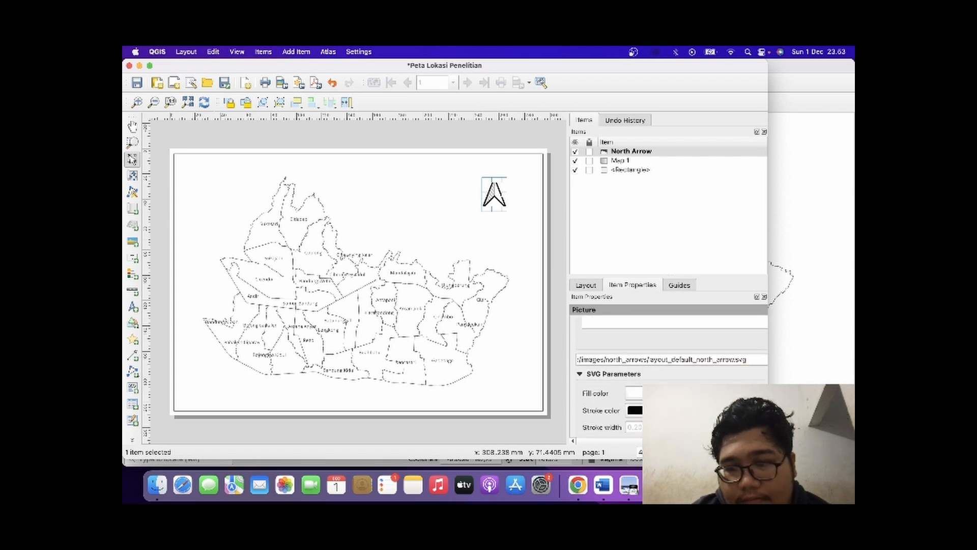
{"action": "scroll", "coordinate": [667, 371], "scroll_direction": "up", "scroll_amount": 2}
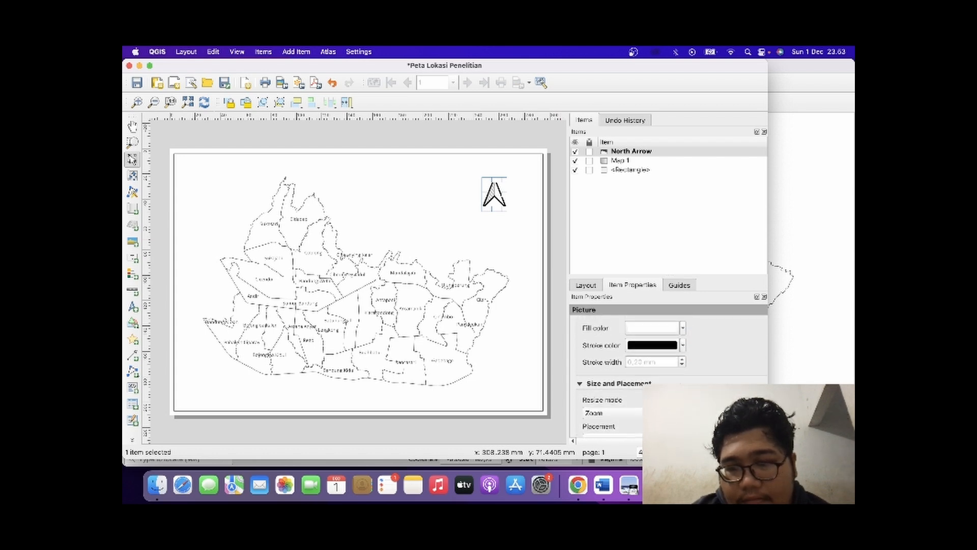
{"action": "left_click", "coordinate": [683, 364]}
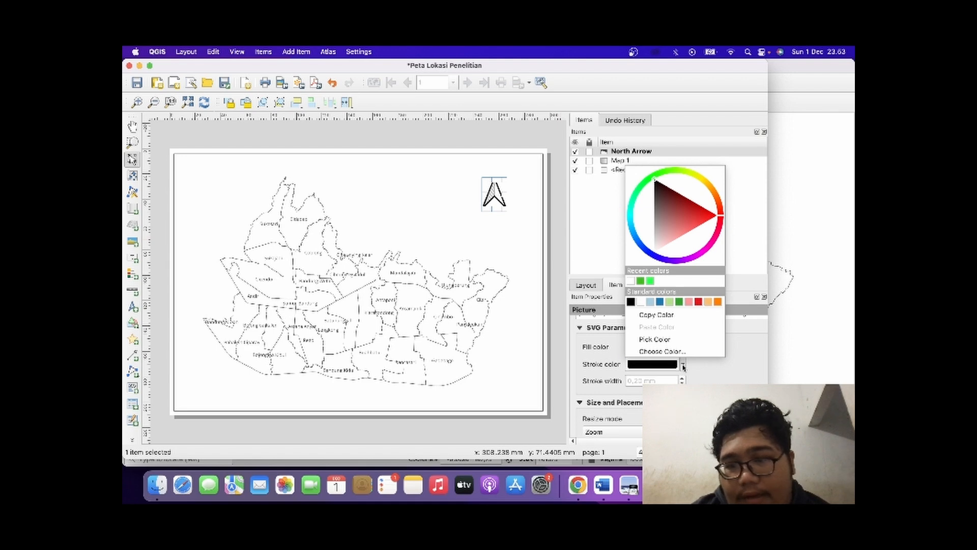
{"action": "left_click", "coordinate": [660, 301]}
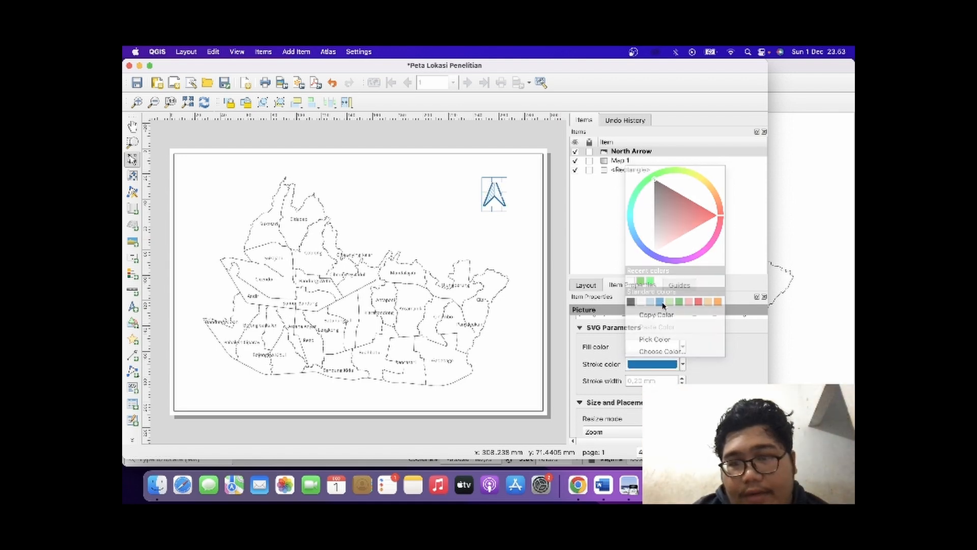
{"action": "left_click", "coordinate": [683, 364]}
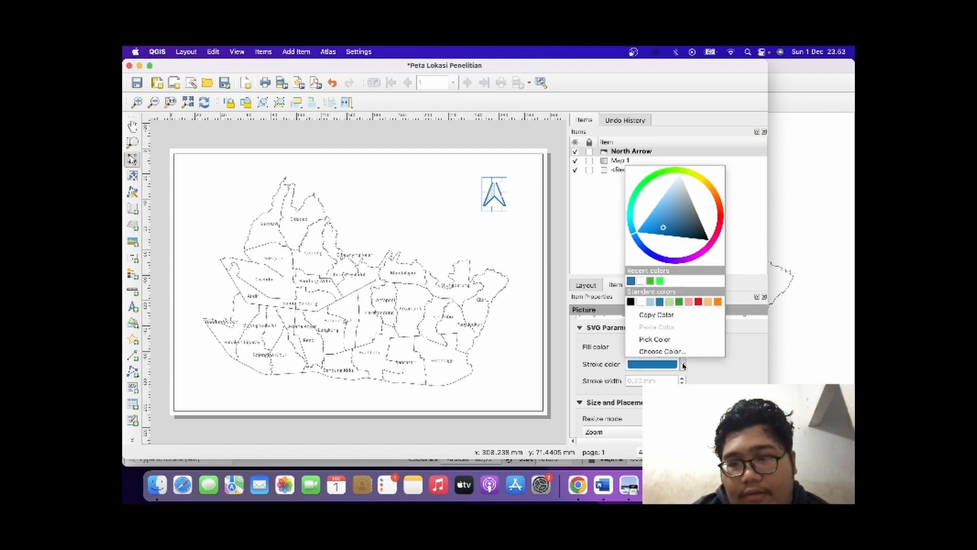
{"action": "left_click", "coordinate": [700, 303]}
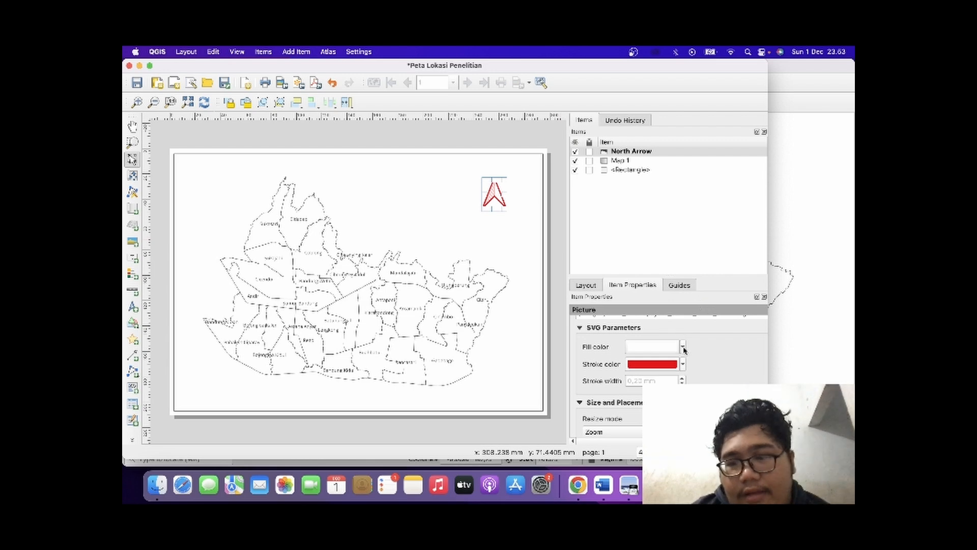
{"action": "left_click", "coordinate": [683, 364]}
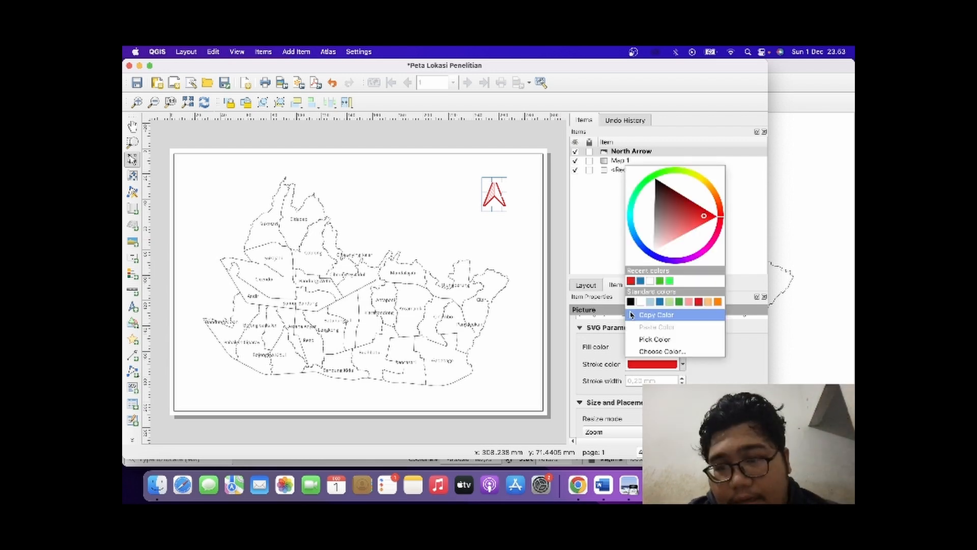
{"action": "left_click", "coordinate": [630, 302]}
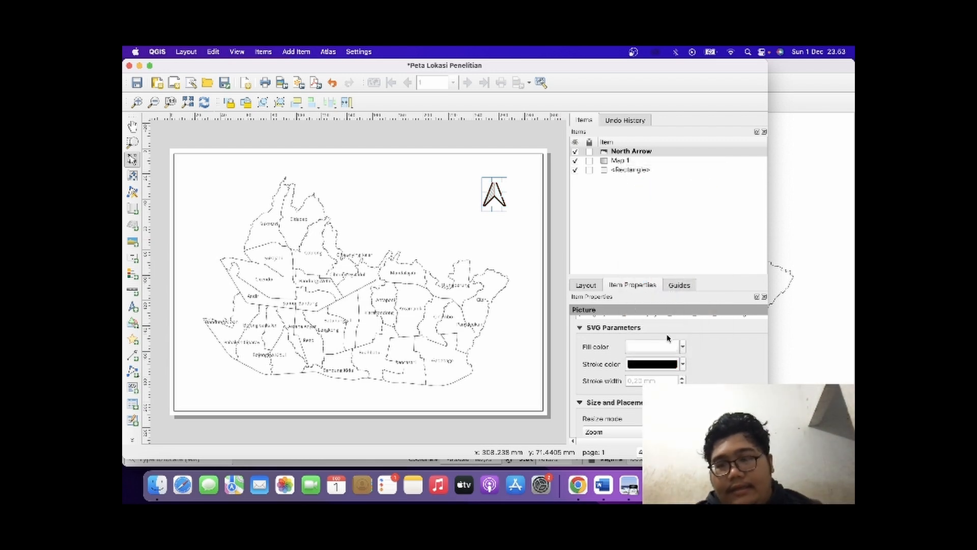
Examine the north arrow's rotation and variable properties, then the layout's general, grid, export and variable settings.
{"action": "scroll", "coordinate": [714, 378], "scroll_direction": "down", "scroll_amount": 10}
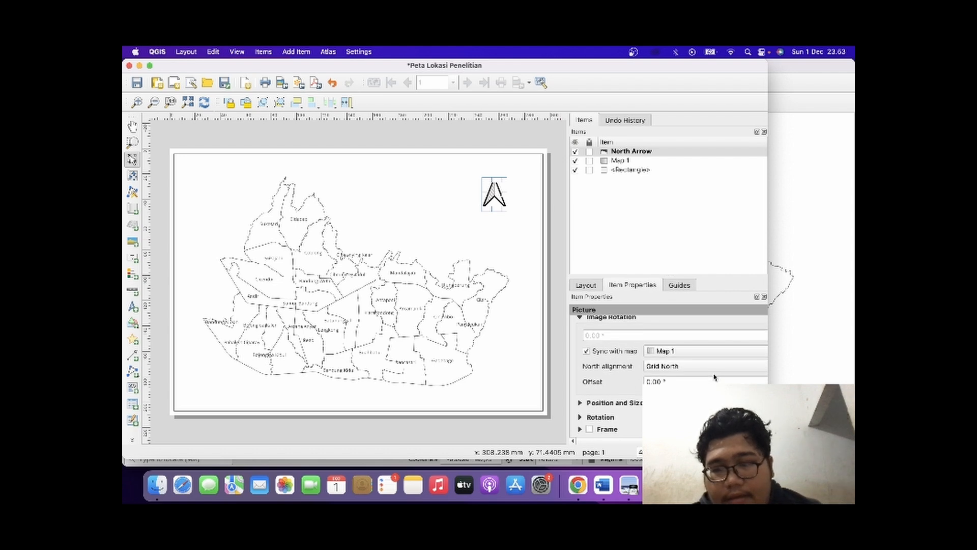
{"action": "scroll", "coordinate": [715, 377], "scroll_direction": "down", "scroll_amount": 8}
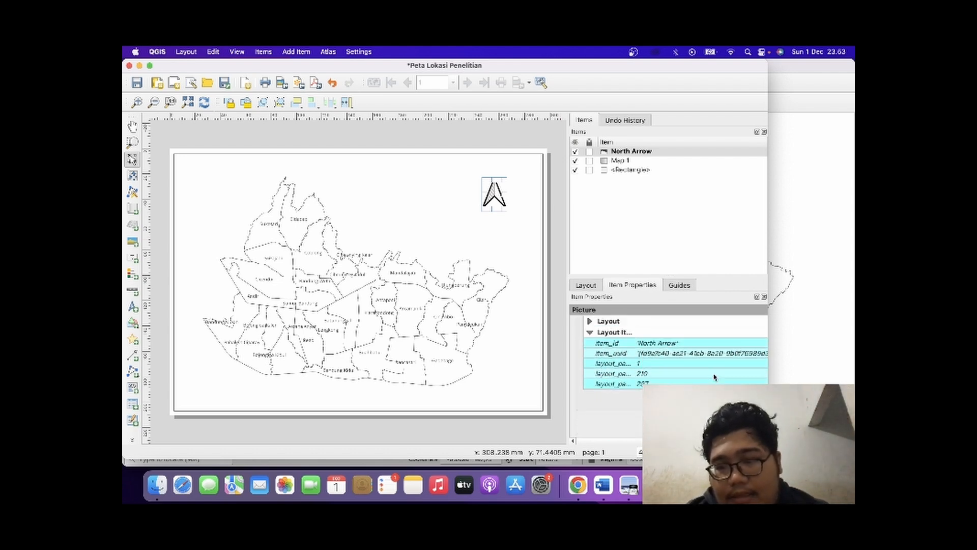
{"action": "scroll", "coordinate": [714, 377], "scroll_direction": "up", "scroll_amount": 15}
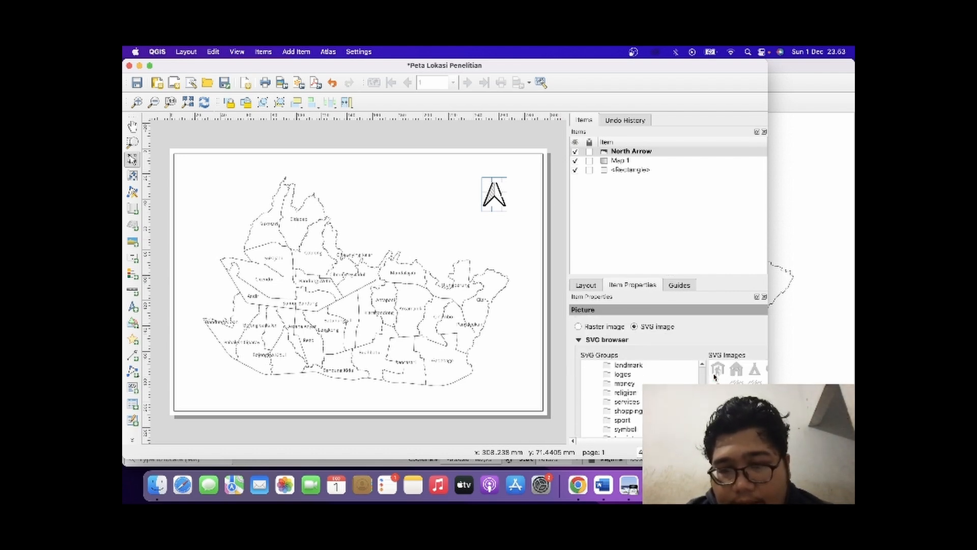
{"action": "left_click", "coordinate": [584, 287]}
{"action": "scroll", "coordinate": [668, 379], "scroll_direction": "down", "scroll_amount": 5}
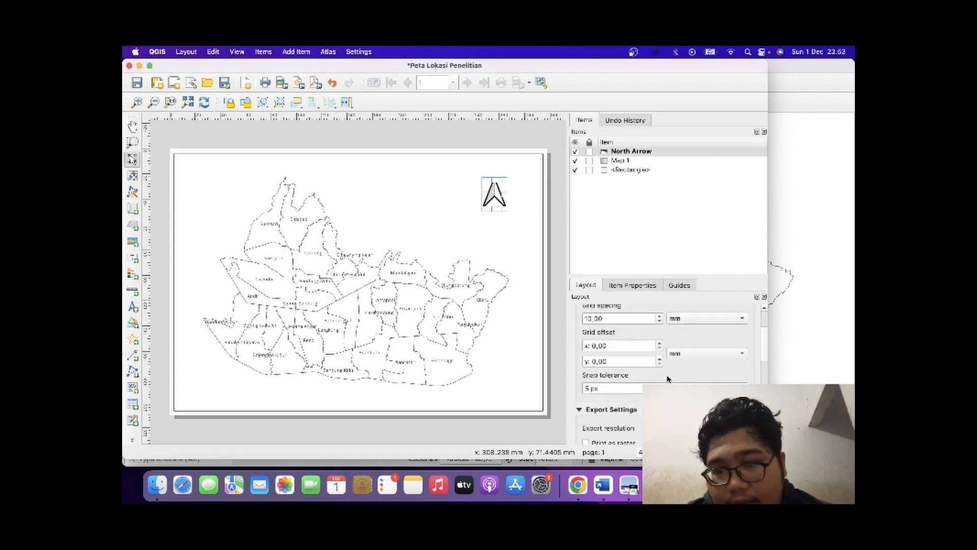
{"action": "scroll", "coordinate": [669, 378], "scroll_direction": "up", "scroll_amount": 3}
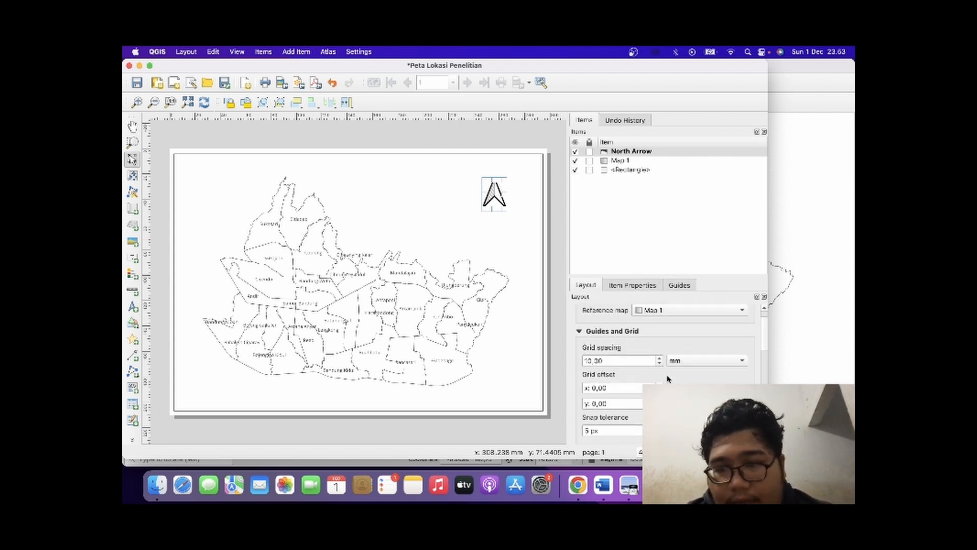
{"action": "scroll", "coordinate": [668, 379], "scroll_direction": "down", "scroll_amount": 2}
{"action": "scroll", "coordinate": [668, 378], "scroll_direction": "down", "scroll_amount": 8}
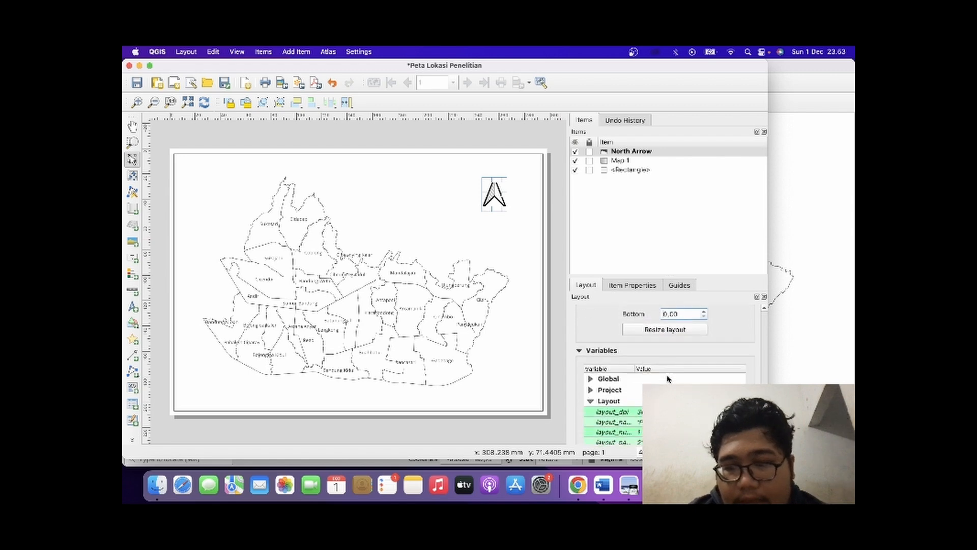
{"action": "scroll", "coordinate": [668, 378], "scroll_direction": "up", "scroll_amount": 3}
{"action": "scroll", "coordinate": [668, 379], "scroll_direction": "up", "scroll_amount": 6}
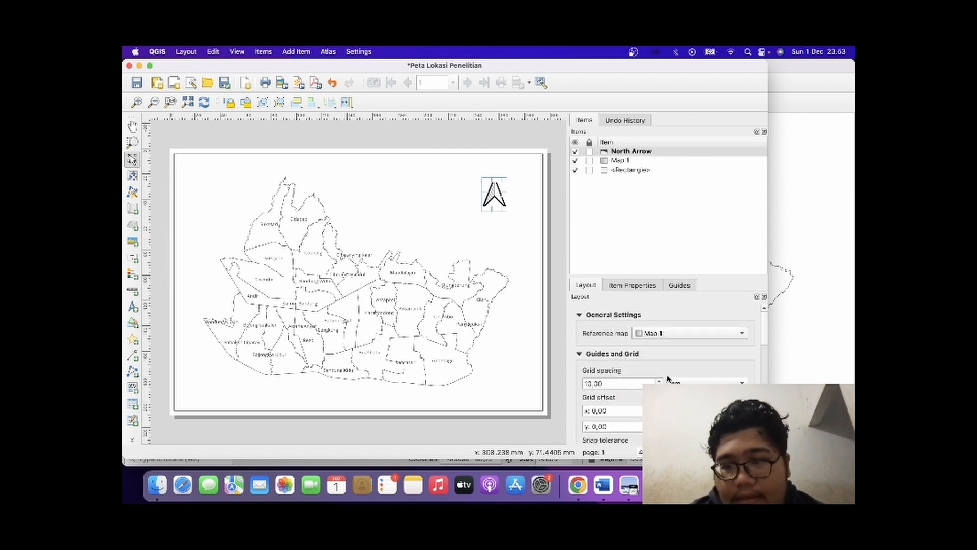
Add a grid to Map 1 and open its grid properties for editing.
{"action": "left_click", "coordinate": [633, 286]}
{"action": "left_click", "coordinate": [620, 160]}
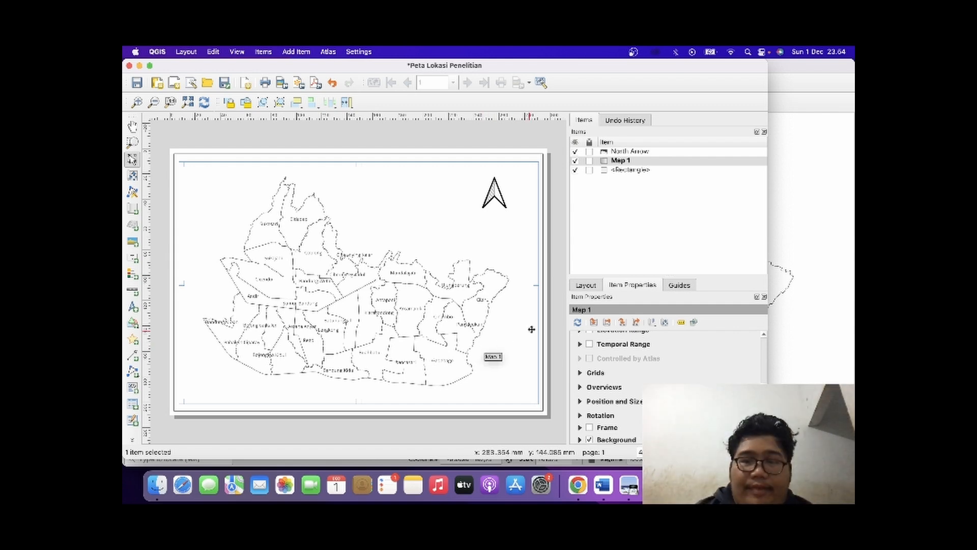
{"action": "left_click", "coordinate": [580, 373]}
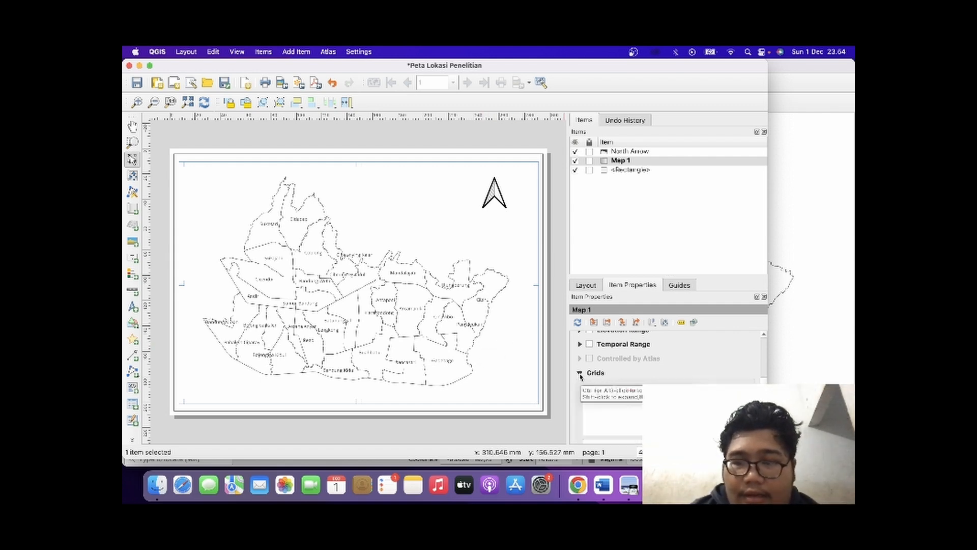
{"action": "left_click", "coordinate": [594, 367]}
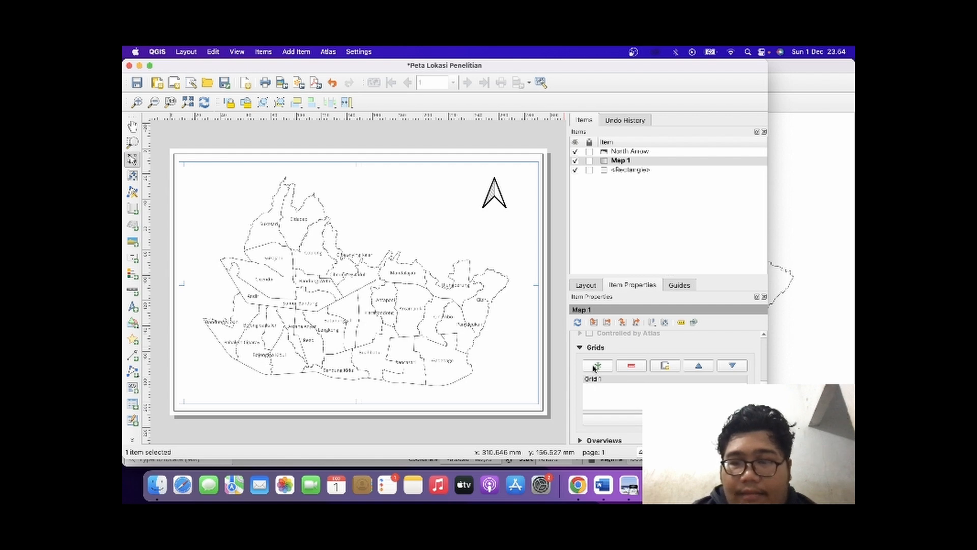
{"action": "left_click", "coordinate": [611, 419]}
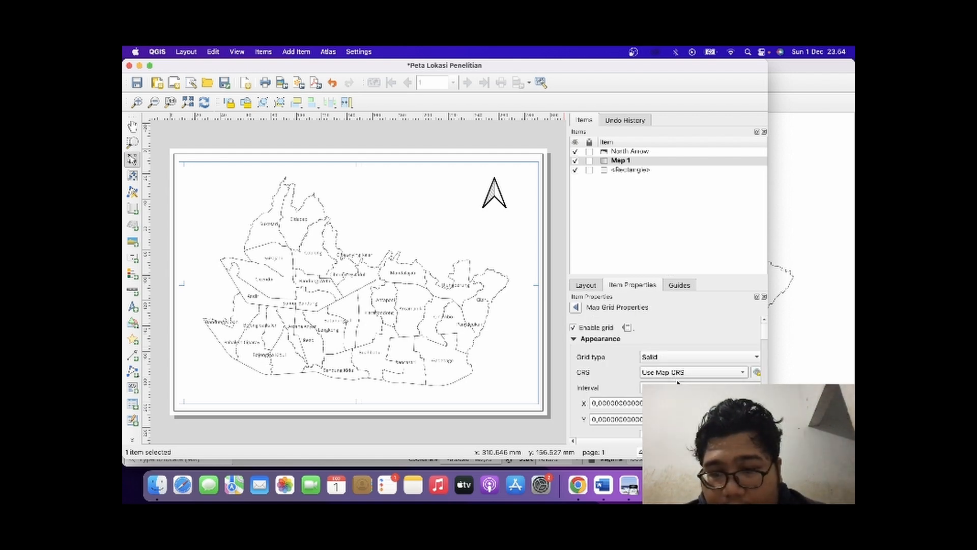
Switch the grid interval to a minimum and maximum segment width, and set the minimum to 91,00 mm.
{"action": "left_click", "coordinate": [699, 388]}
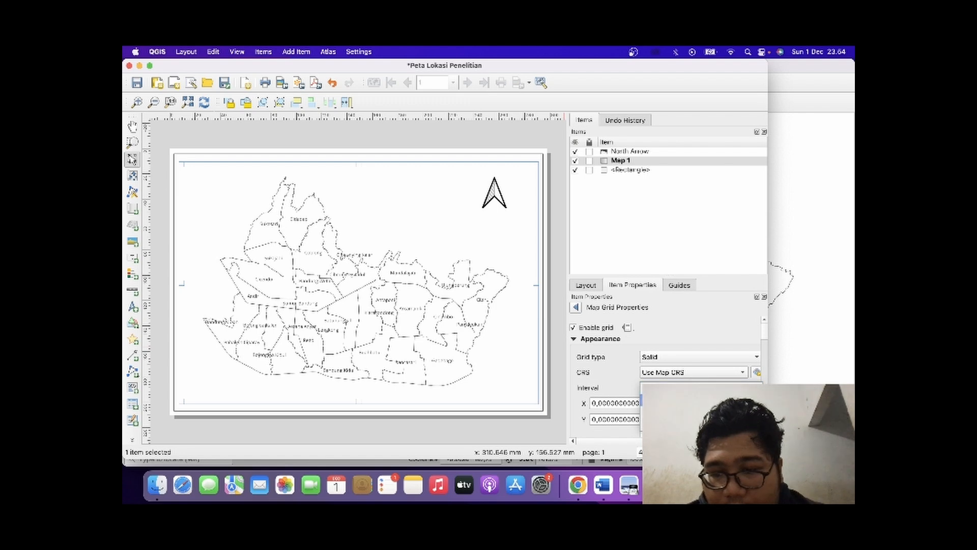
{"action": "left_click", "coordinate": [697, 400]}
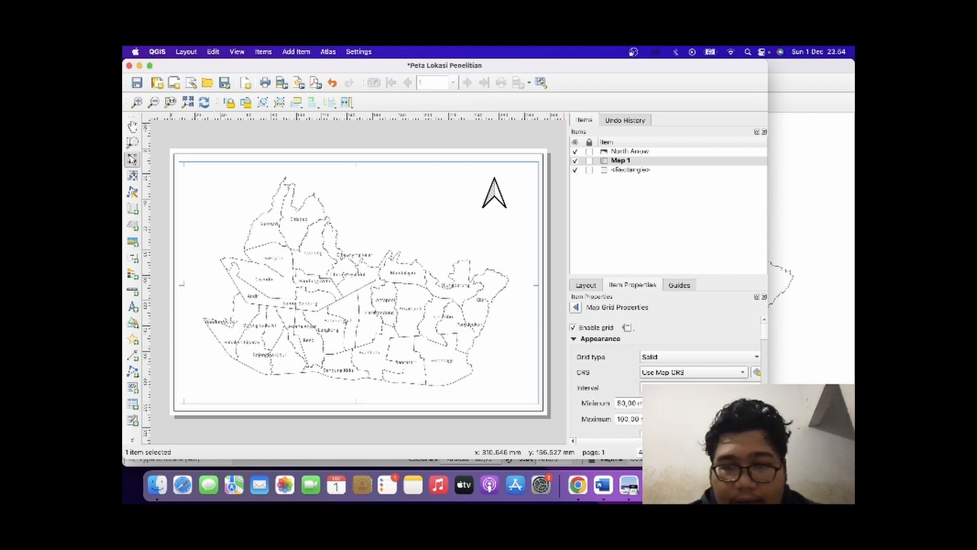
{"action": "left_click", "coordinate": [756, 406]}
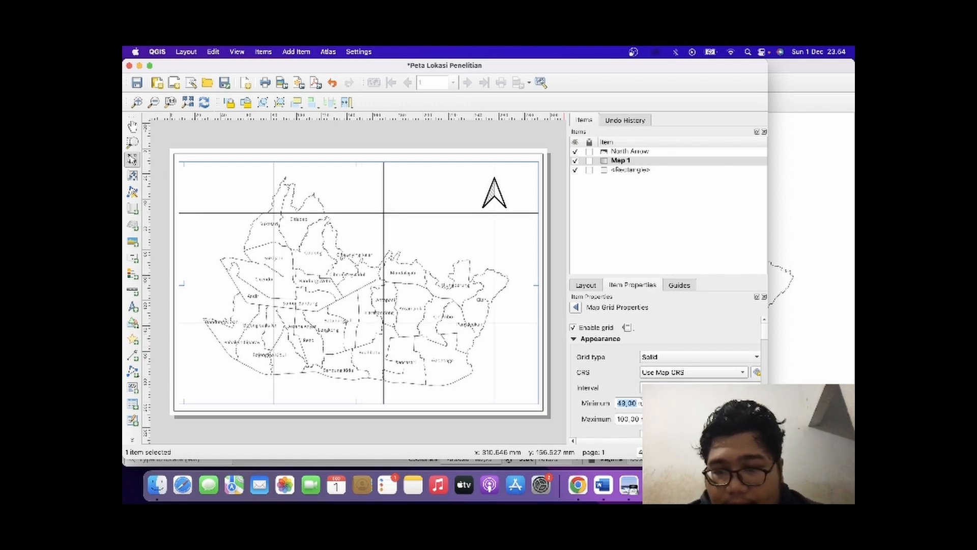
{"action": "type", "text": "00"}
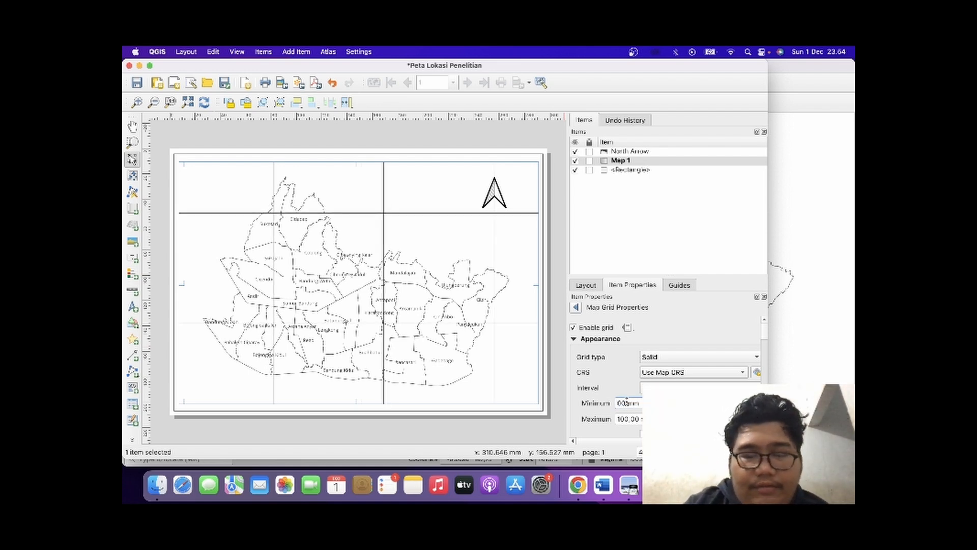
{"action": "type", "text": "91"}
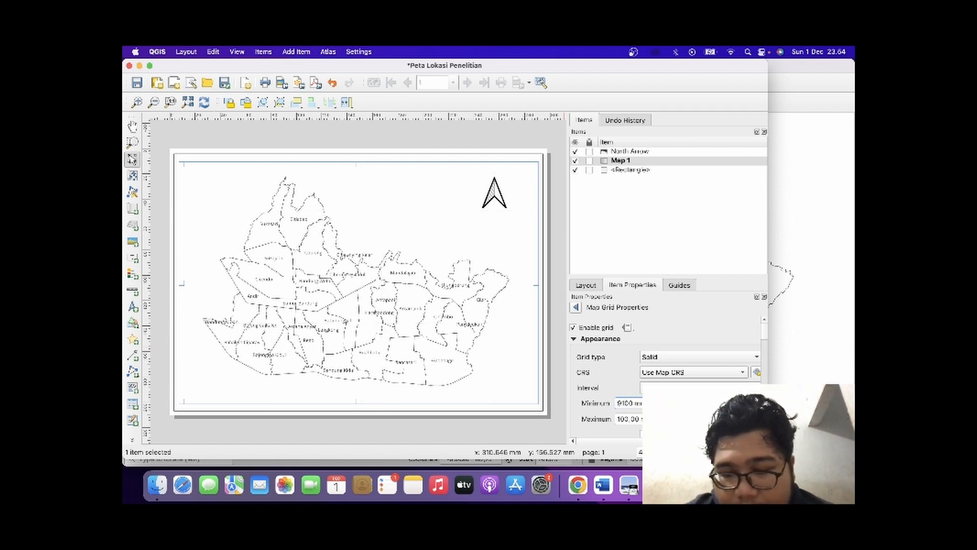
{"action": "type", "text": ","}
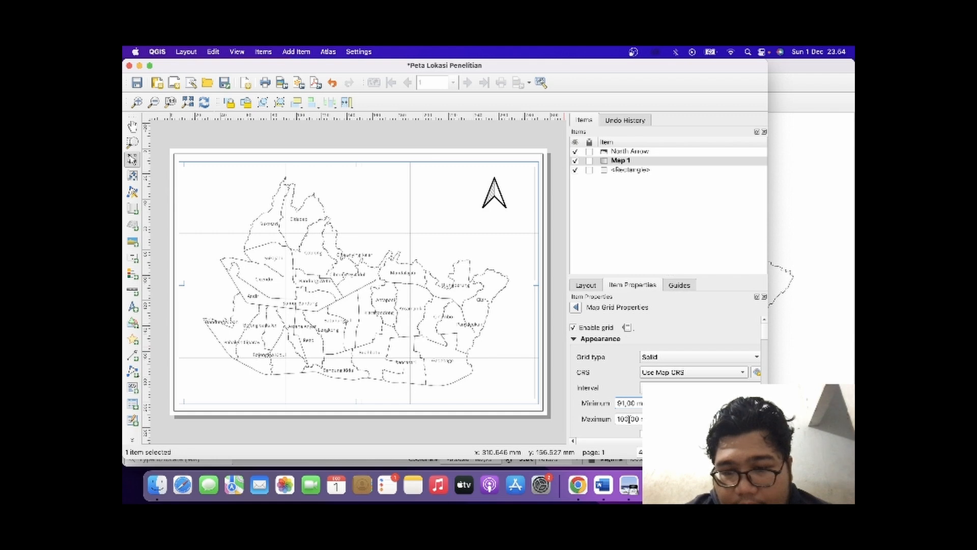
Set the grid's maximum segment width to 91,00 mm.
{"action": "key", "text": "BackSpace"}
{"action": "key", "text": "BackSpace"}
{"action": "key", "text": "BackSpace"}
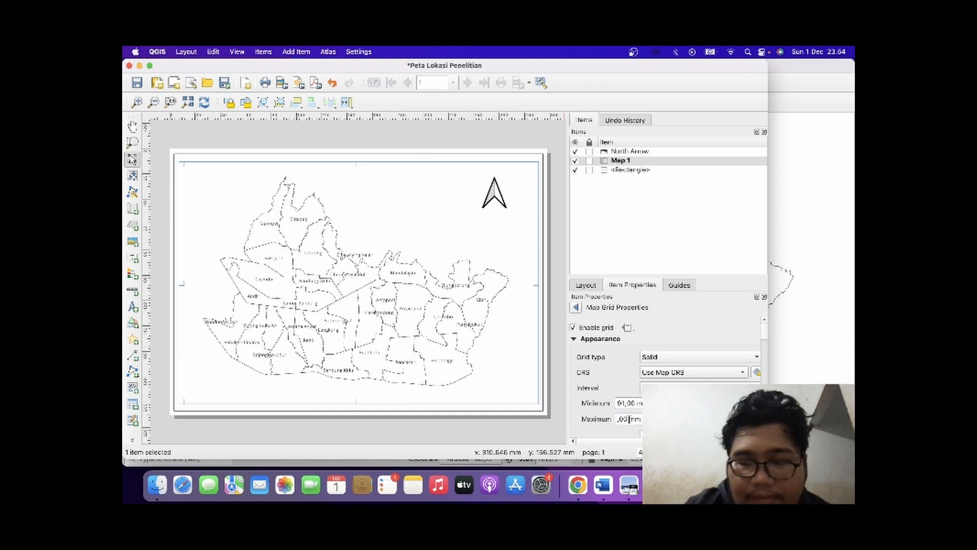
{"action": "type", "text": "91"}
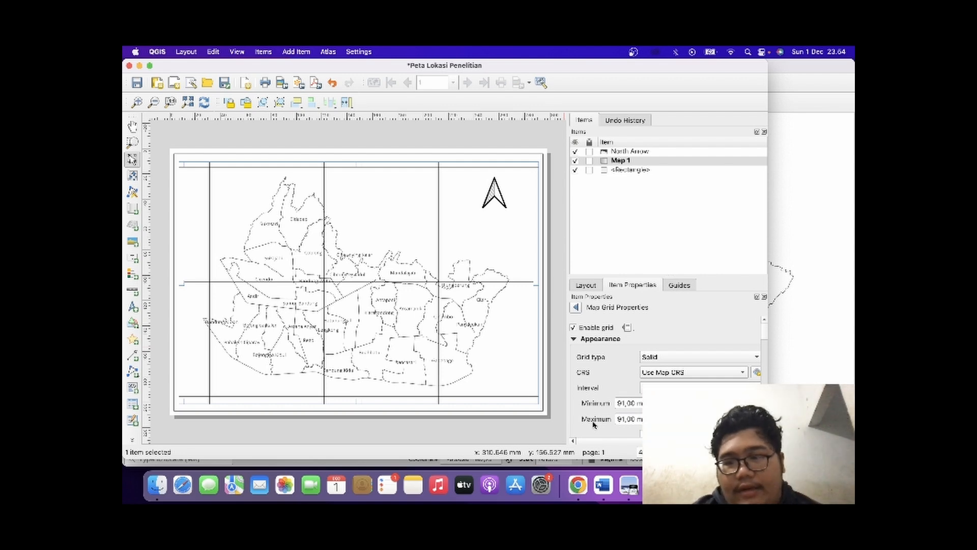
{"action": "scroll", "coordinate": [591, 426], "scroll_direction": "down", "scroll_amount": 3}
{"action": "scroll", "coordinate": [593, 425], "scroll_direction": "up", "scroll_amount": 8}
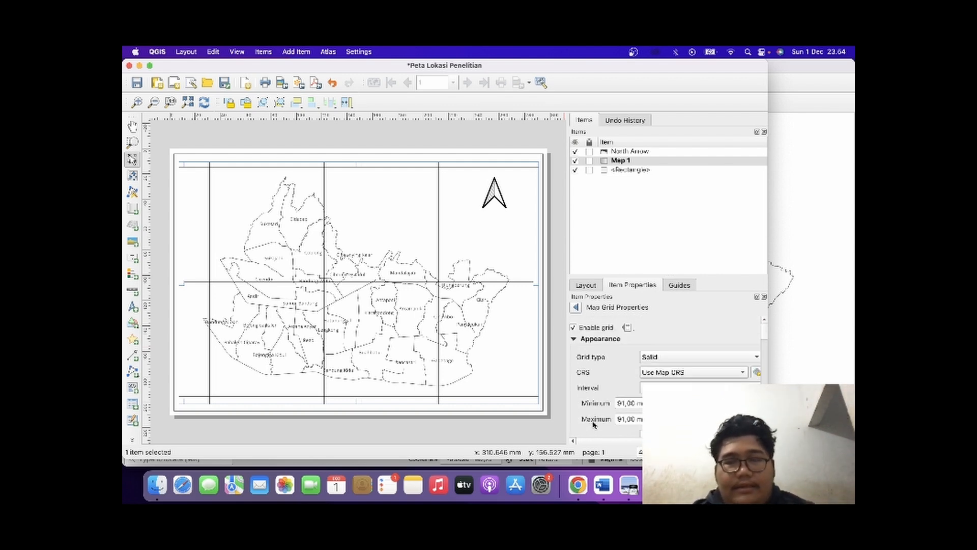
{"action": "left_click", "coordinate": [555, 375]}
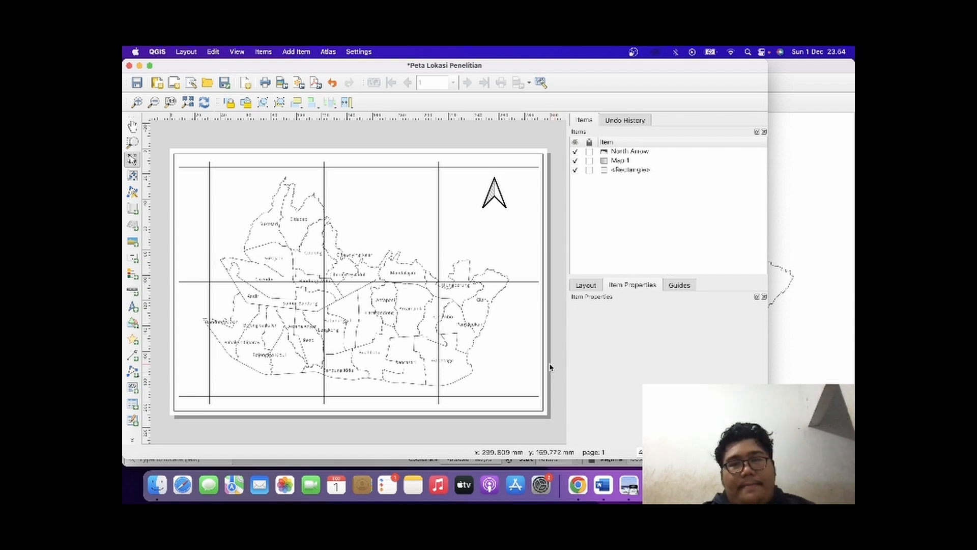
Shift Map 1 slightly up and extend its bottom and left edges to fill the rectangular page frame.
{"action": "left_click", "coordinate": [426, 351]}
{"action": "left_click_drag", "start_coordinate": [426, 350], "coordinate": [428, 344]}
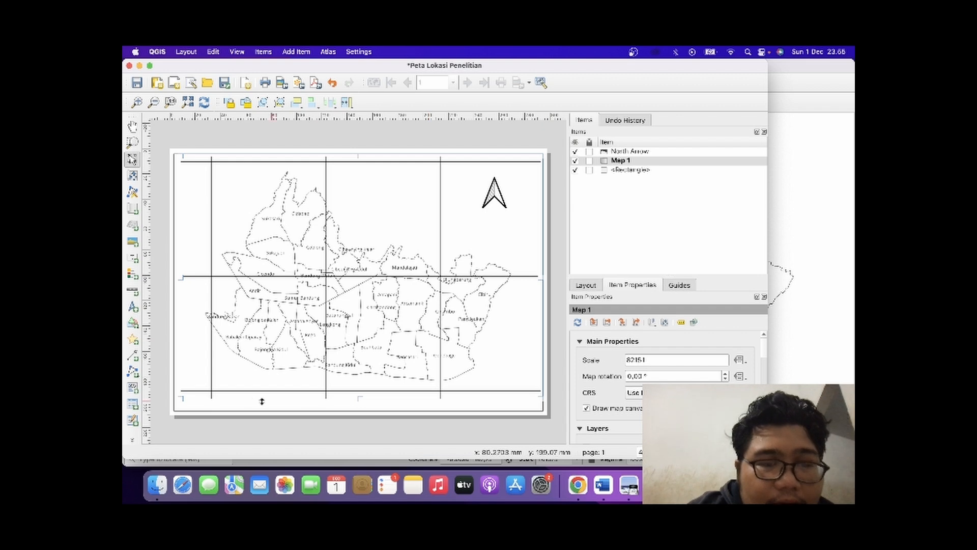
{"action": "left_click_drag", "start_coordinate": [184, 401], "coordinate": [179, 408]}
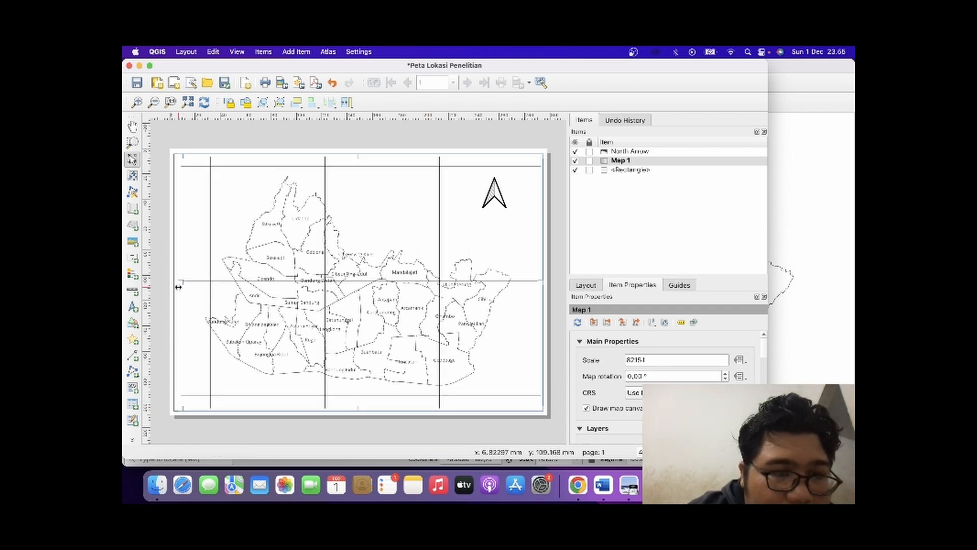
{"action": "left_click_drag", "start_coordinate": [178, 286], "coordinate": [172, 286]}
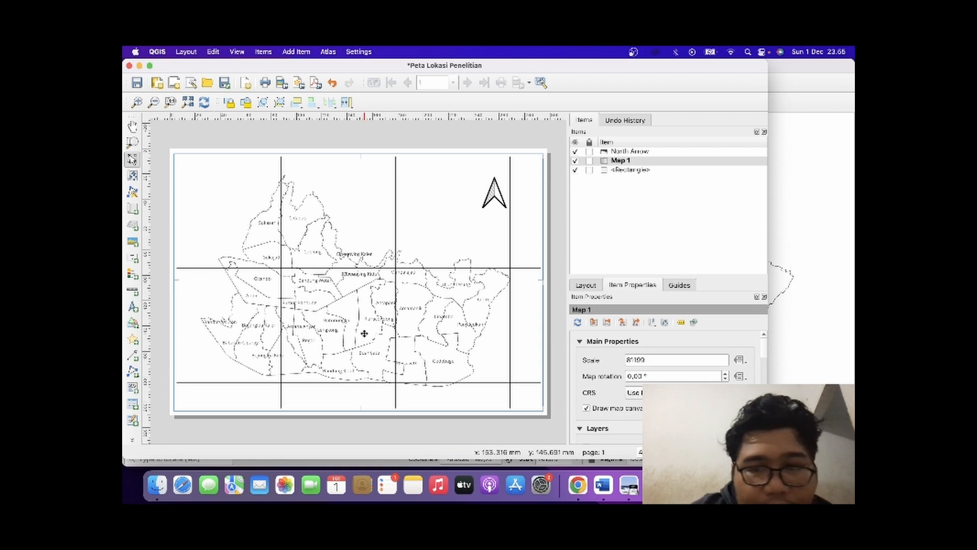
{"action": "left_click", "coordinate": [557, 336]}
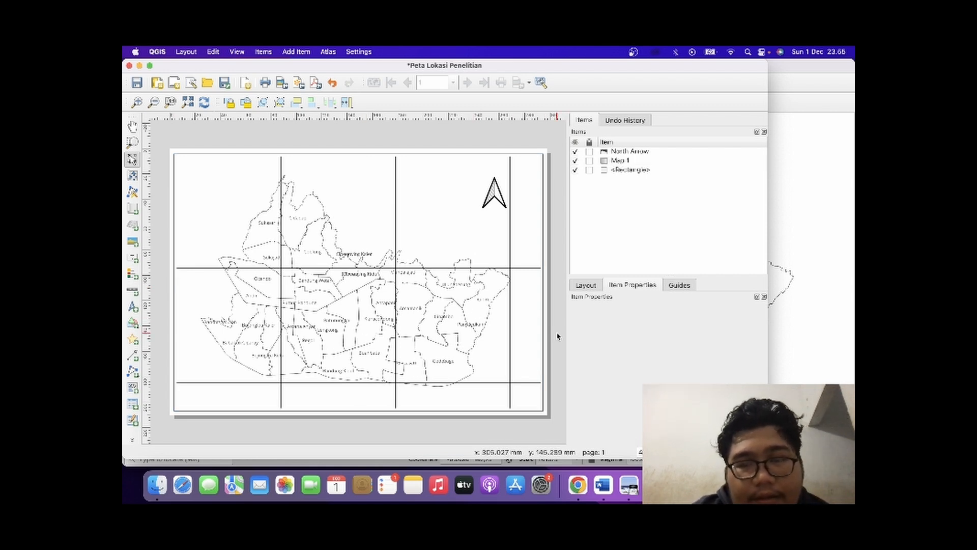
{"action": "left_click", "coordinate": [492, 315]}
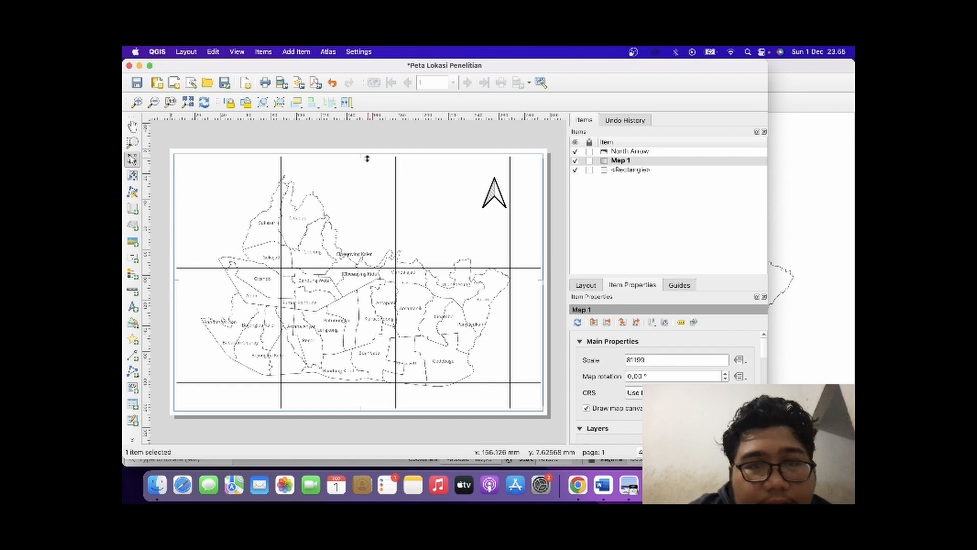
{"action": "left_click", "coordinate": [517, 139]}
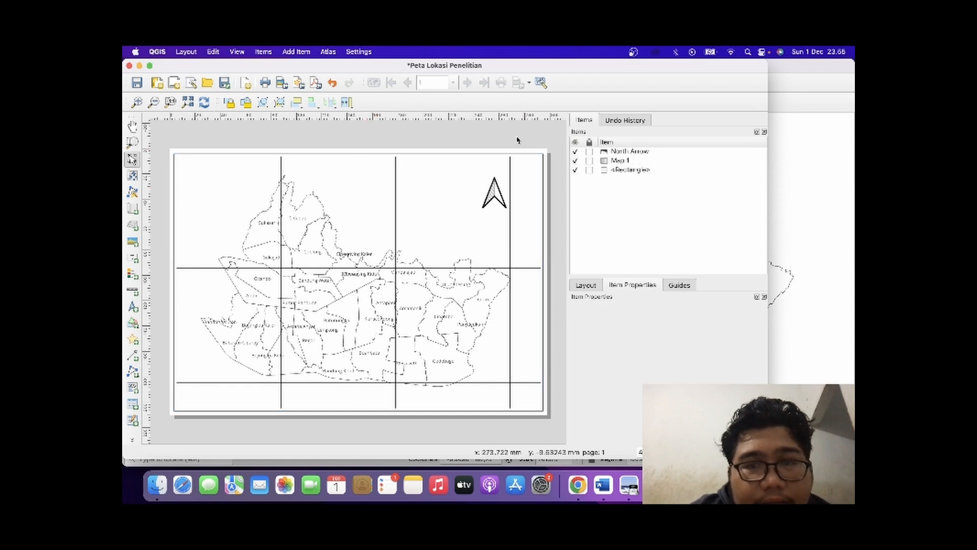
Move the north arrow slightly up and left, clear of the vertical grid line beside it.
{"action": "left_click", "coordinate": [494, 197]}
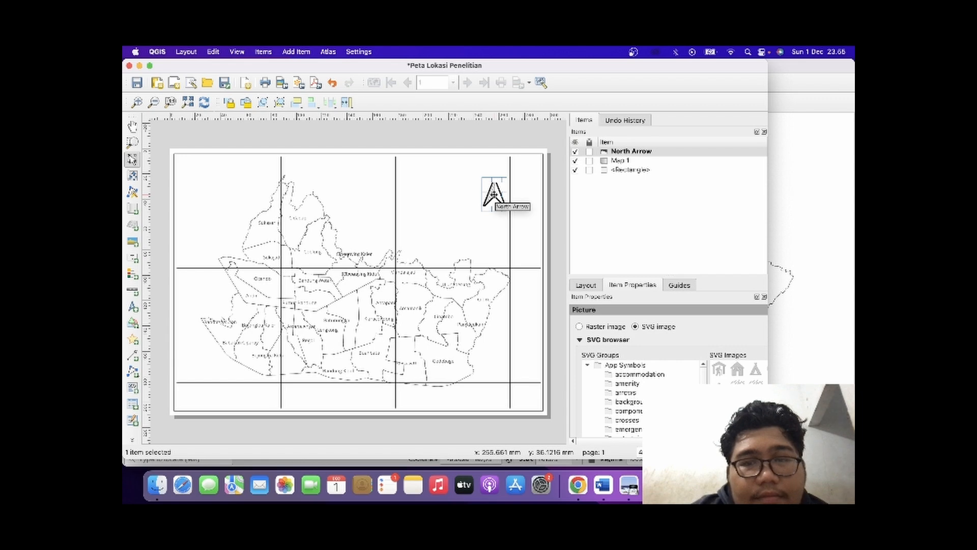
{"action": "left_click_drag", "start_coordinate": [494, 194], "coordinate": [474, 187]}
{"action": "left_click", "coordinate": [557, 241]}
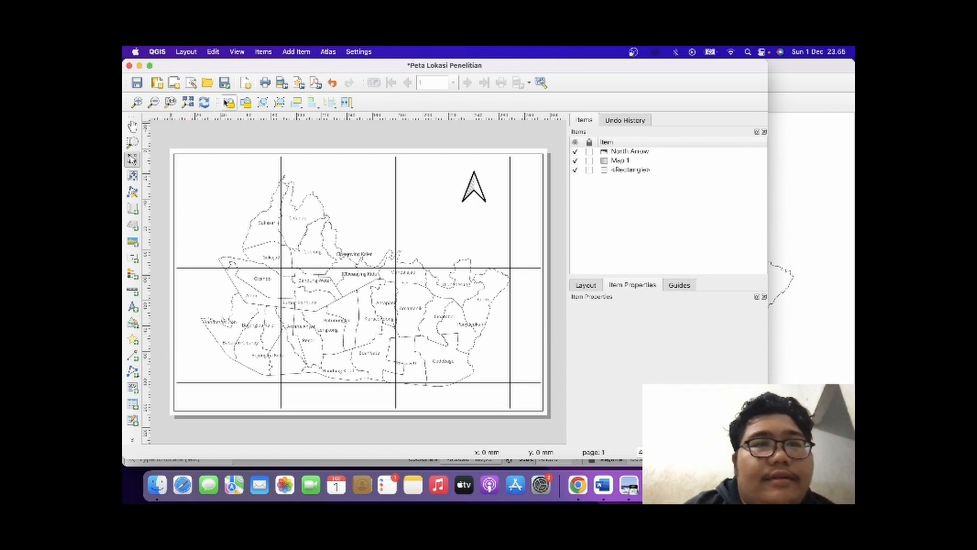
Save the project as "Lokasi Penelitian" in the Downloads folder.
{"action": "left_click", "coordinate": [137, 83]}
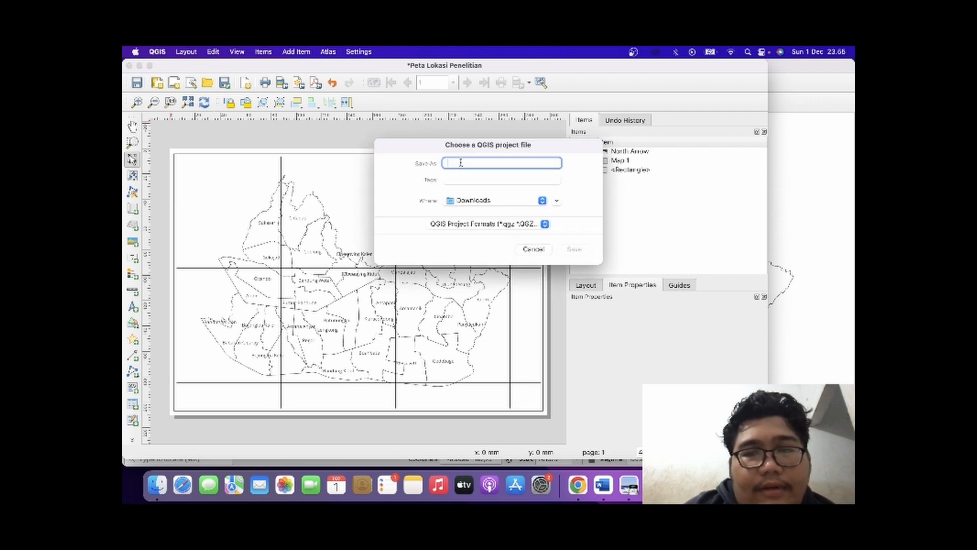
{"action": "type", "text": "L"}
{"action": "key", "text": "BackSpace"}
{"action": "type", "text": "L"}
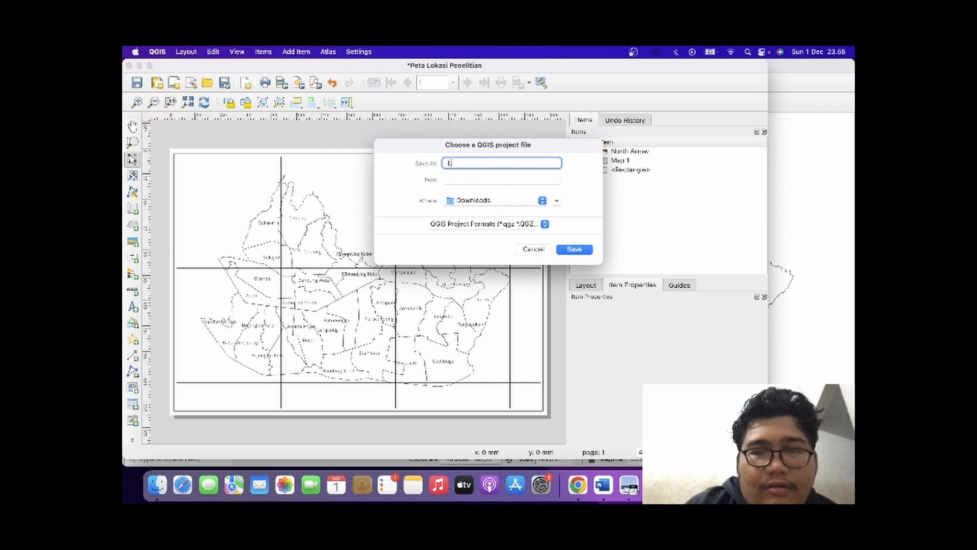
{"action": "type", "text": "okasi"}
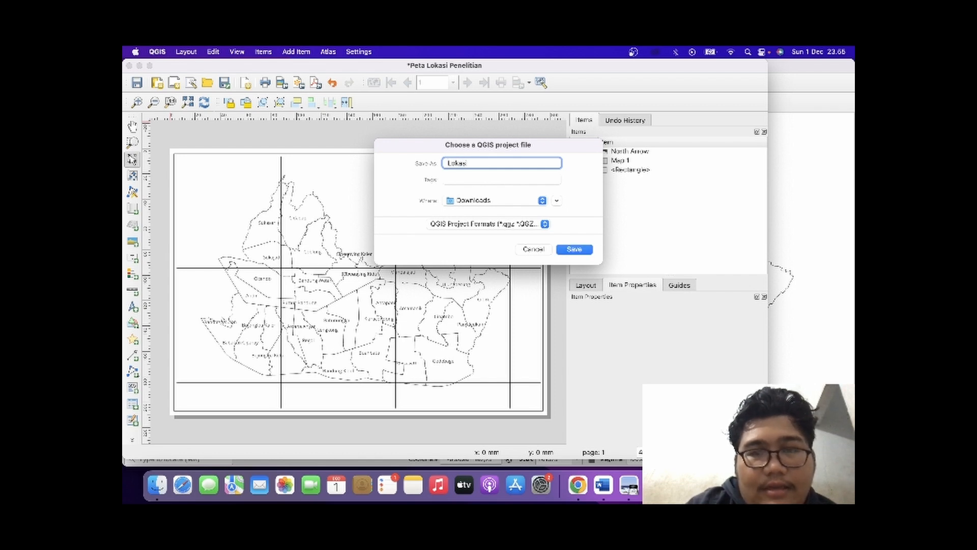
{"action": "type", "text": " nPenelitian"}
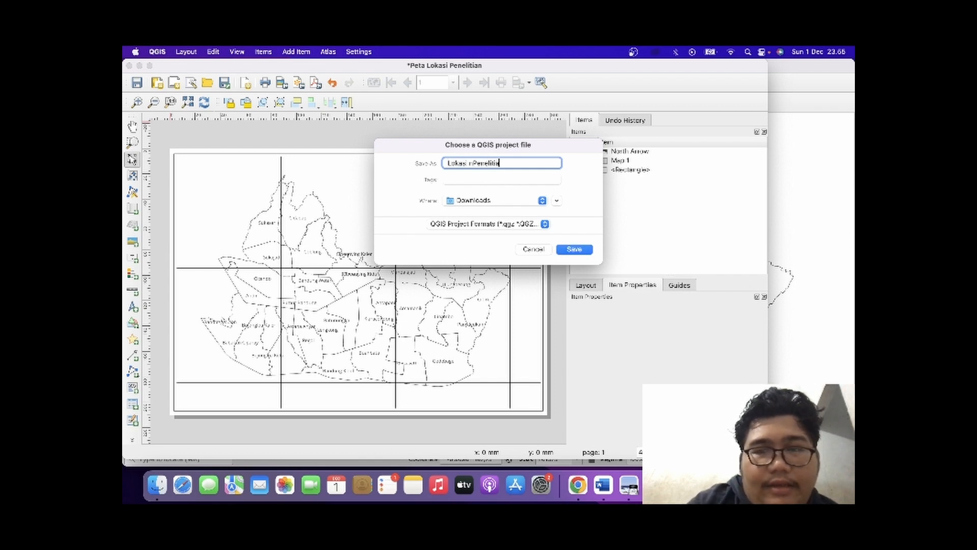
{"action": "key", "text": "BackSpace"}
{"action": "key", "text": "BackSpace"}
{"action": "key", "text": "BackSpace"}
{"action": "key", "text": "BackSpace"}
{"action": "key", "text": "BackSpace"}
{"action": "key", "text": "BackSpace"}
{"action": "key", "text": "BackSpace"}
{"action": "key", "text": "BackSpace"}
{"action": "key", "text": "BackSpace"}
{"action": "key", "text": "BackSpace"}
{"action": "key", "text": "BackSpace"}
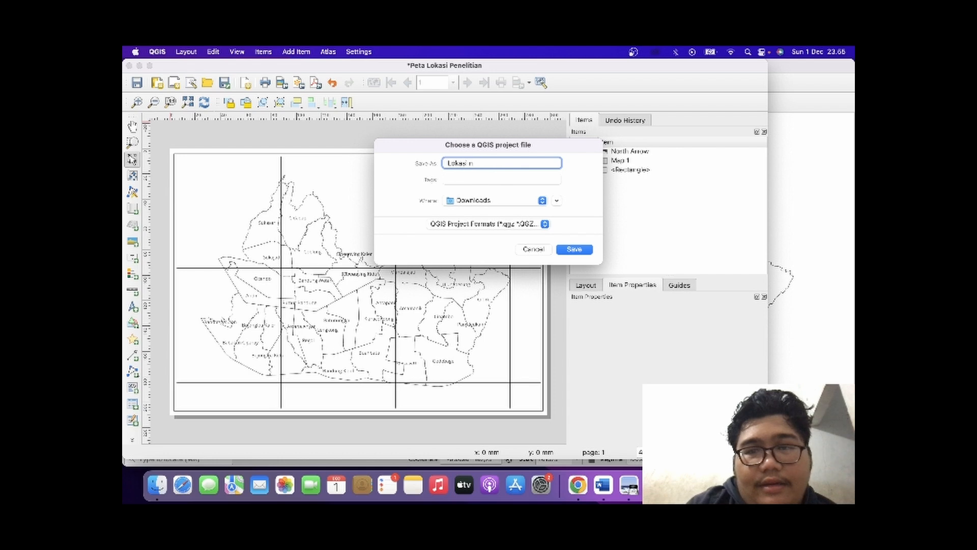
{"action": "type", "text": "Penelitian"}
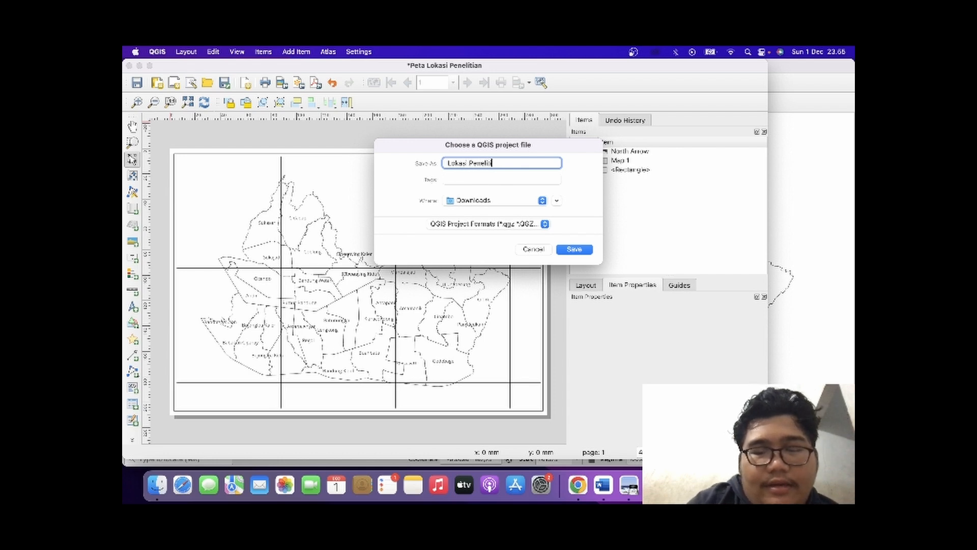
{"action": "left_click", "coordinate": [585, 251]}
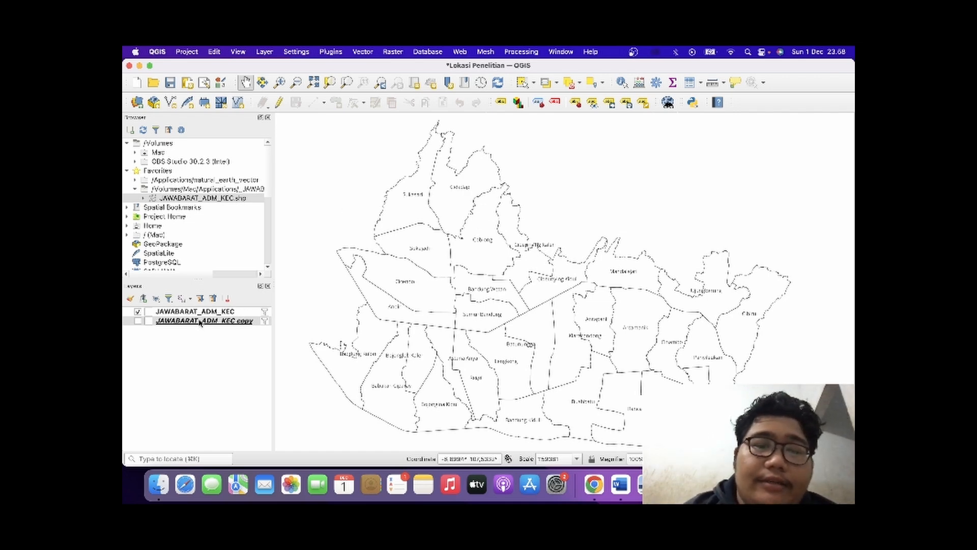
Switch to the journal PDF in Preview and examine the rainfall score table and the 2021 rainfall map's legend classes.
{"action": "mouse_move", "coordinate": [199, 322]}
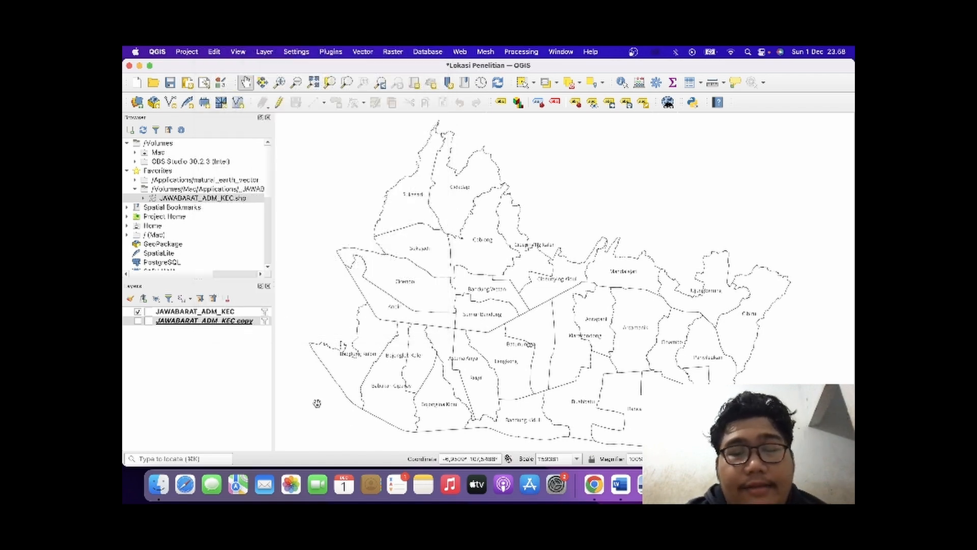
{"action": "key", "text": "super+Tab"}
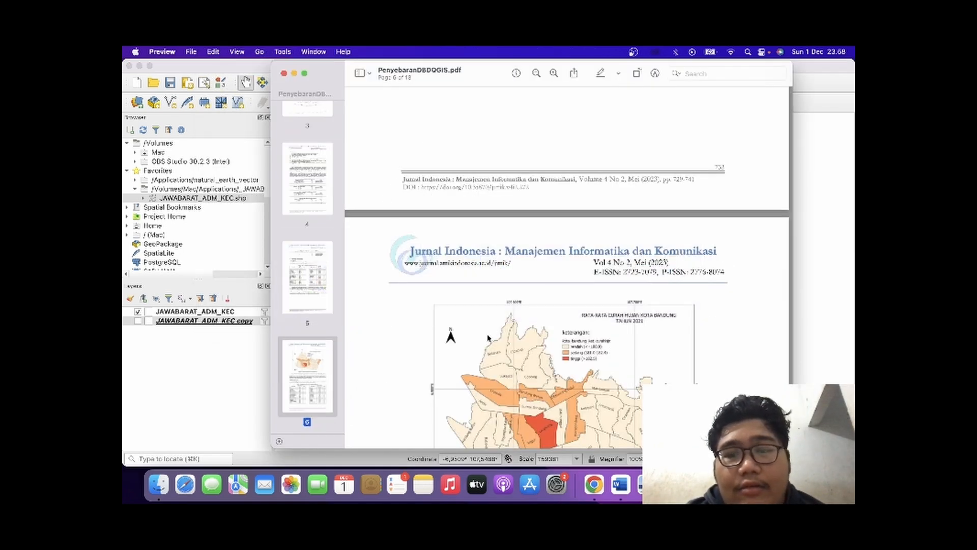
{"action": "scroll", "coordinate": [528, 261], "scroll_direction": "up", "scroll_amount": 10}
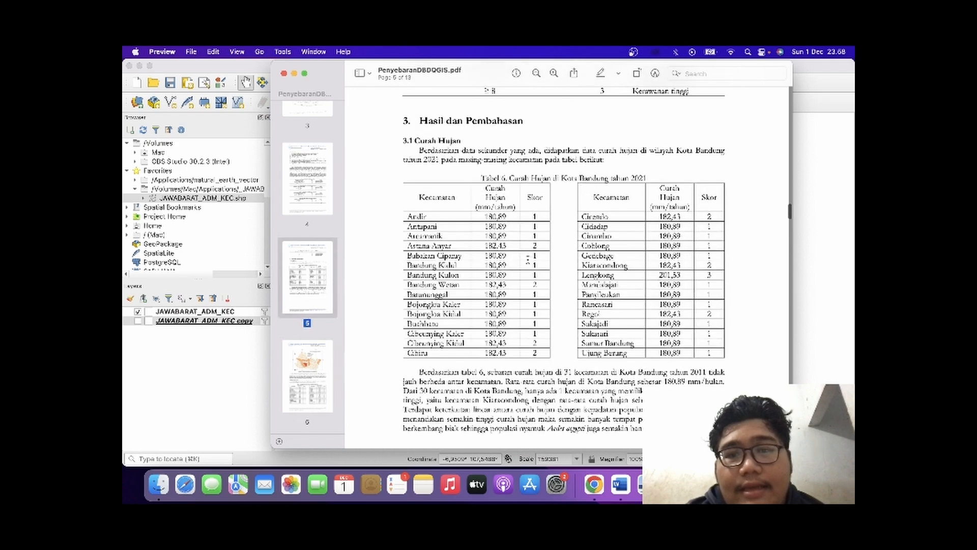
{"action": "scroll", "coordinate": [528, 260], "scroll_direction": "down", "scroll_amount": 3}
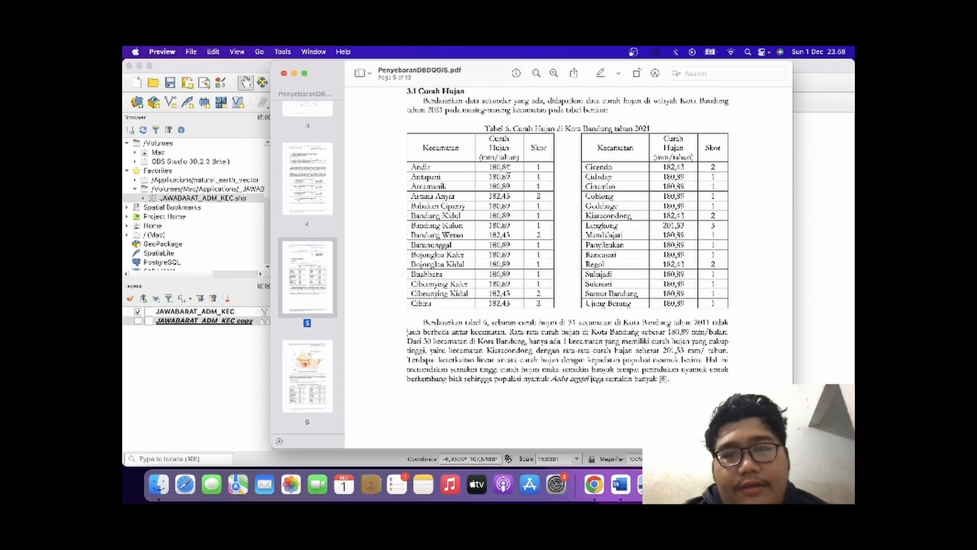
{"action": "scroll", "coordinate": [542, 228], "scroll_direction": "down", "scroll_amount": 3}
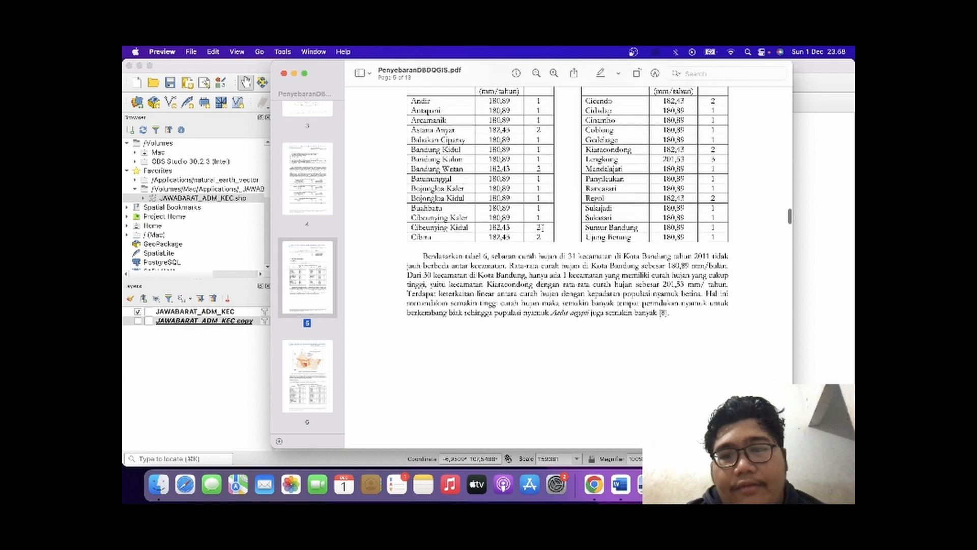
{"action": "scroll", "coordinate": [542, 227], "scroll_direction": "up", "scroll_amount": 3}
{"action": "scroll", "coordinate": [542, 228], "scroll_direction": "down", "scroll_amount": 10}
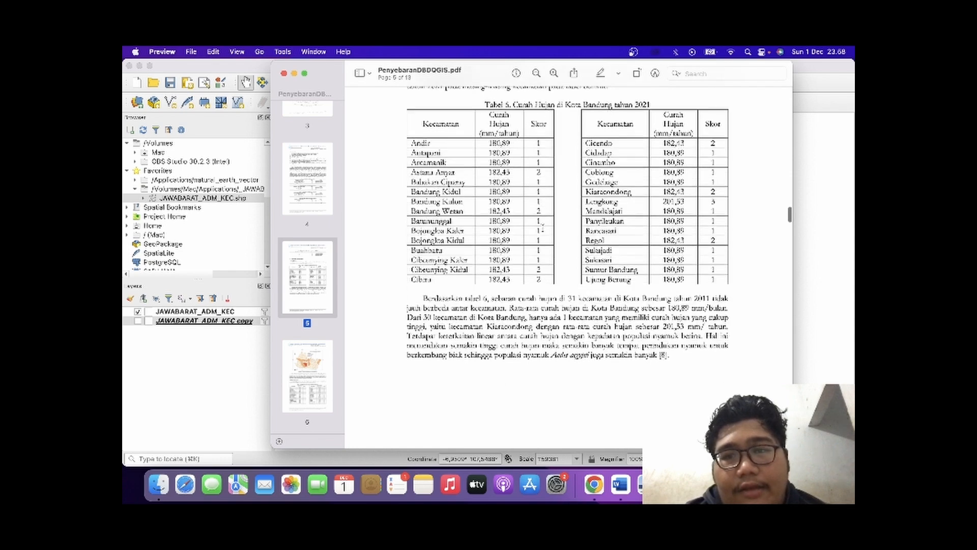
{"action": "scroll", "coordinate": [534, 233], "scroll_direction": "down", "scroll_amount": 3}
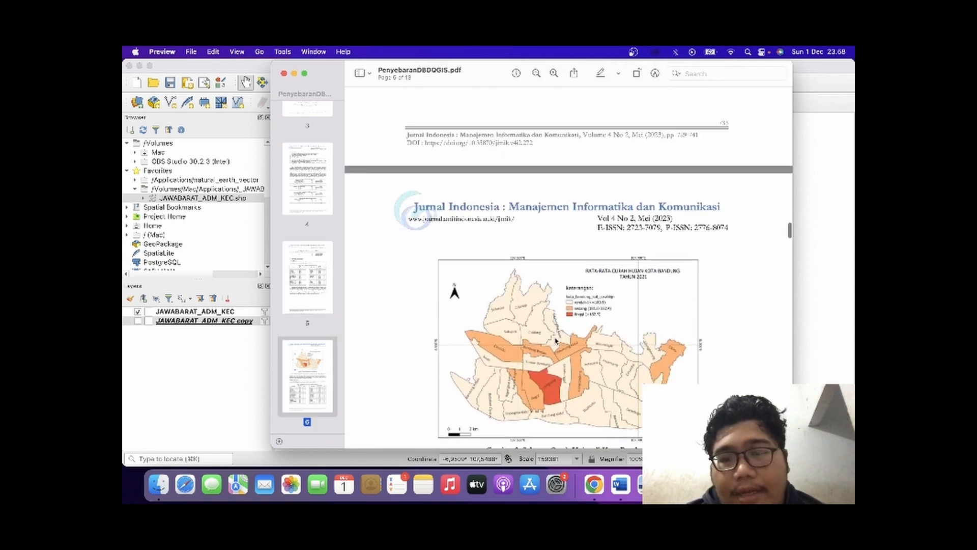
{"action": "scroll", "coordinate": [586, 269], "scroll_direction": "up", "scroll_amount": 3}
{"action": "scroll", "coordinate": [586, 269], "scroll_direction": "up", "scroll_amount": 5}
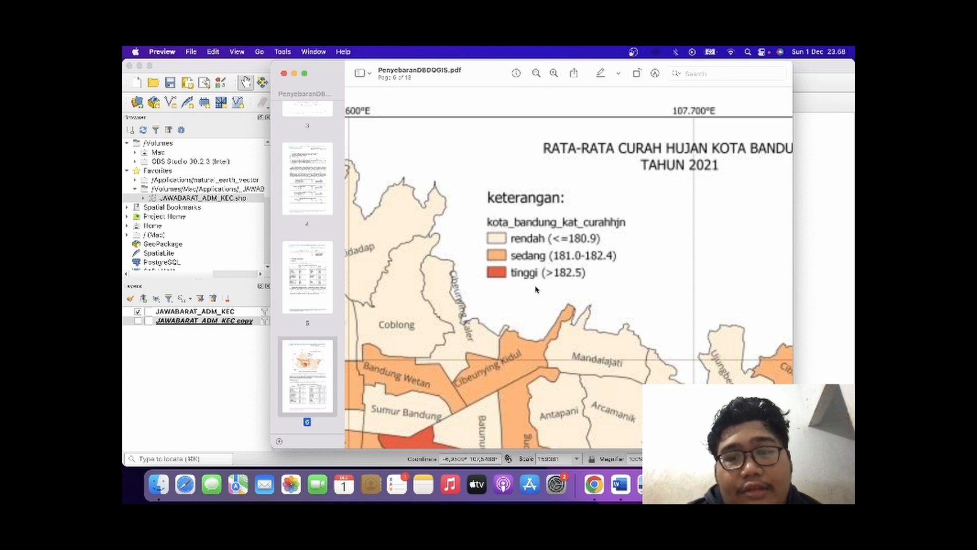
{"action": "scroll", "coordinate": [536, 289], "scroll_direction": "down", "scroll_amount": 5}
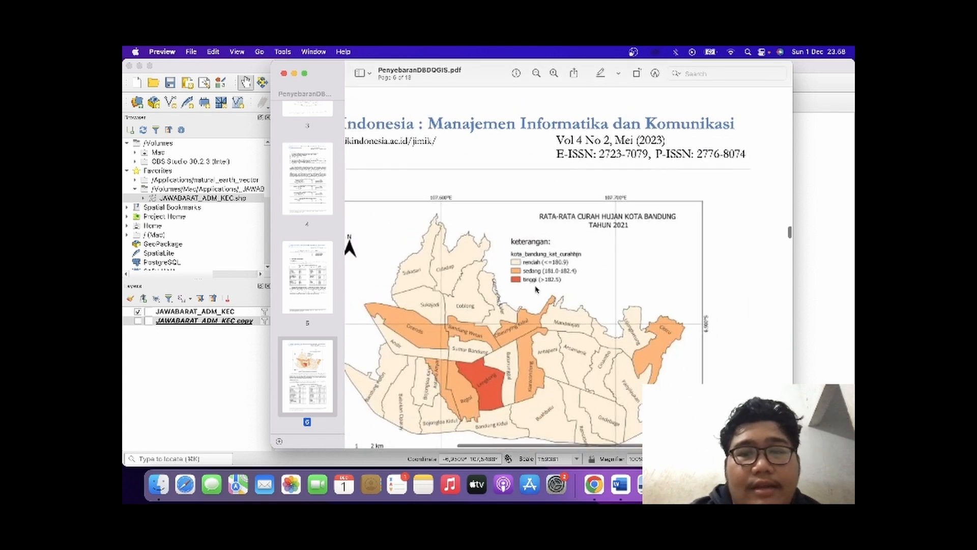
Return to QGIS, open the attribute table of the JAWABARAT_ADM_KEC copy layer and turn on editing.
{"action": "left_click", "coordinate": [237, 359]}
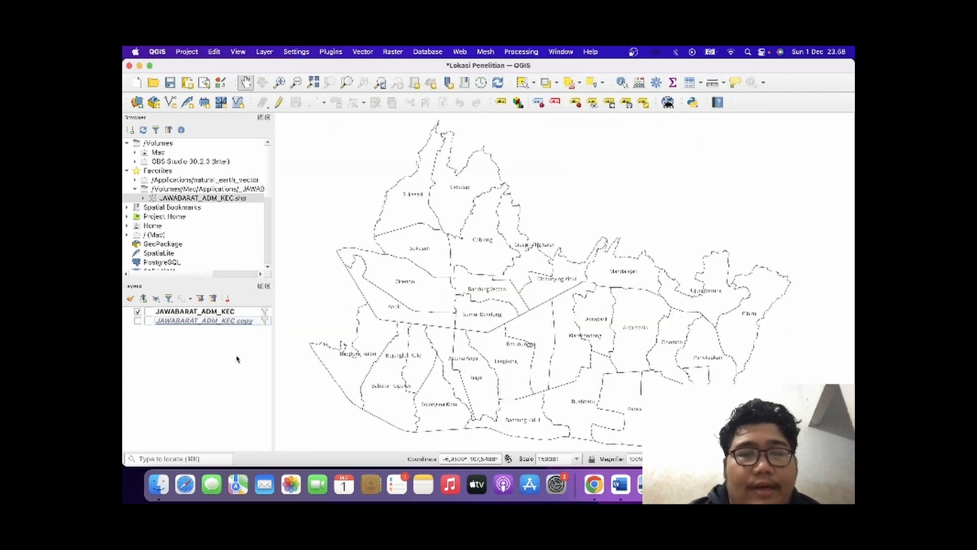
{"action": "left_click", "coordinate": [227, 321]}
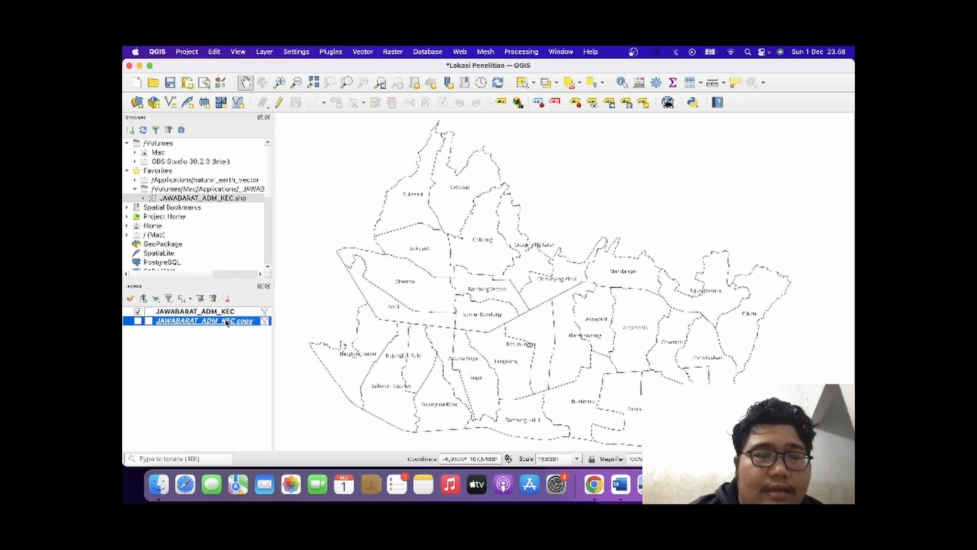
{"action": "right_click", "coordinate": [227, 322]}
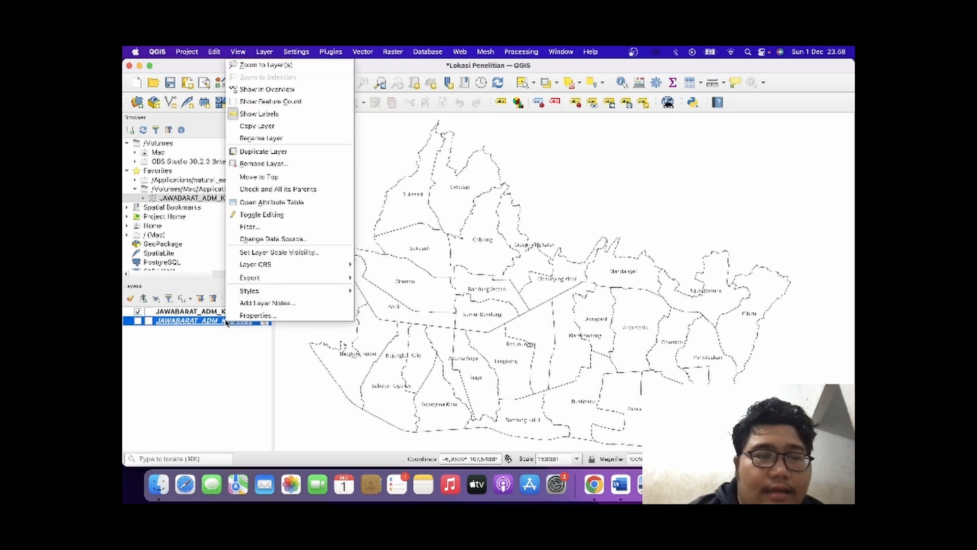
{"action": "left_click", "coordinate": [286, 206]}
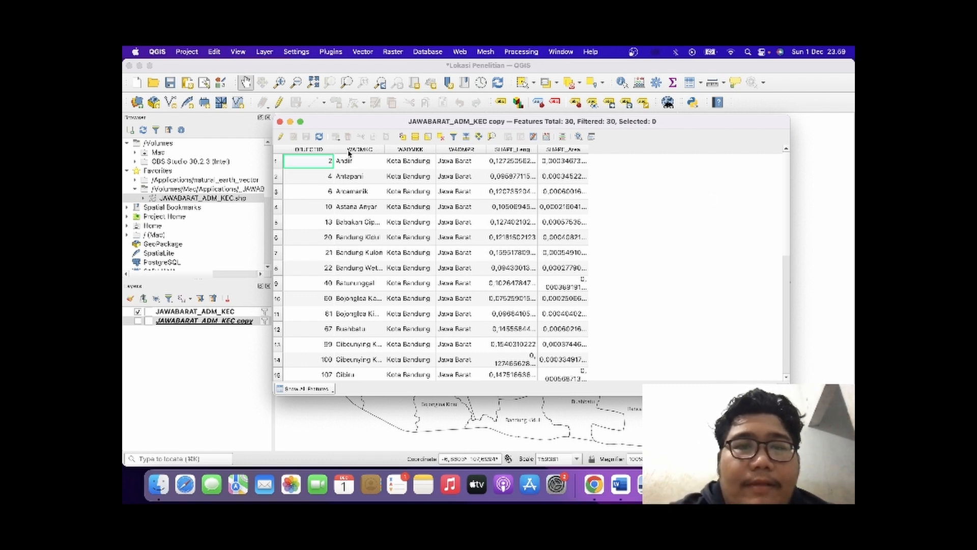
{"action": "left_click", "coordinate": [280, 137]}
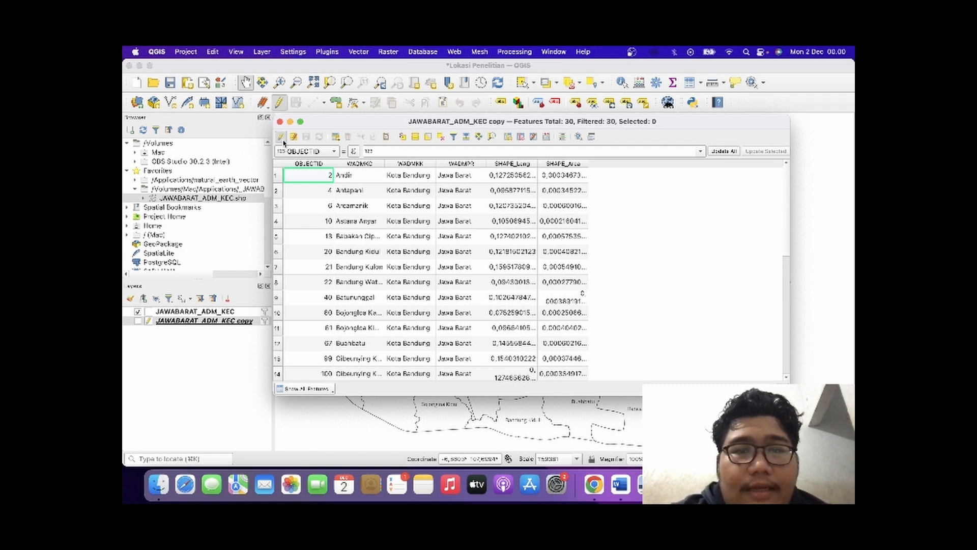
Add a field named curahujan to the attribute table as a decimal number with length 6 and precision 2.
{"action": "left_click", "coordinate": [508, 136]}
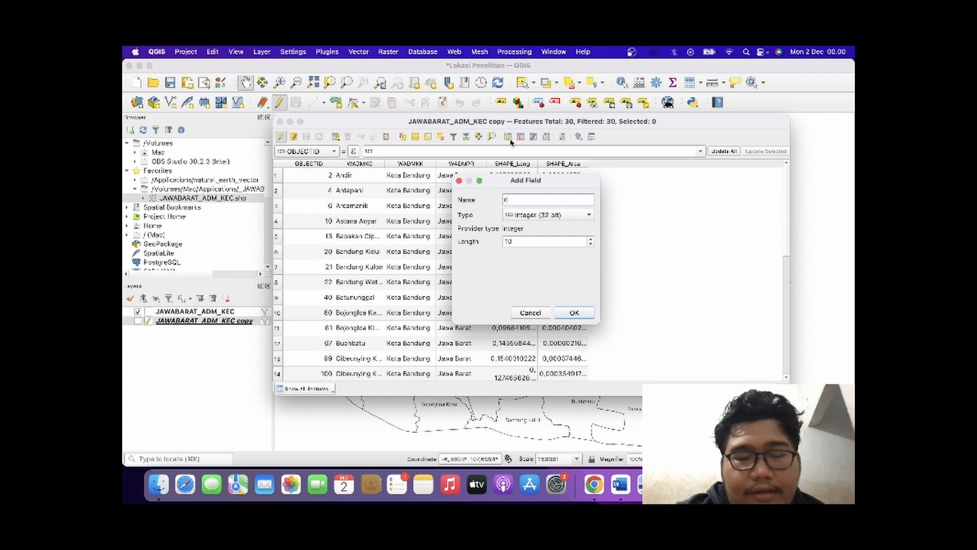
{"action": "type", "text": "cura"}
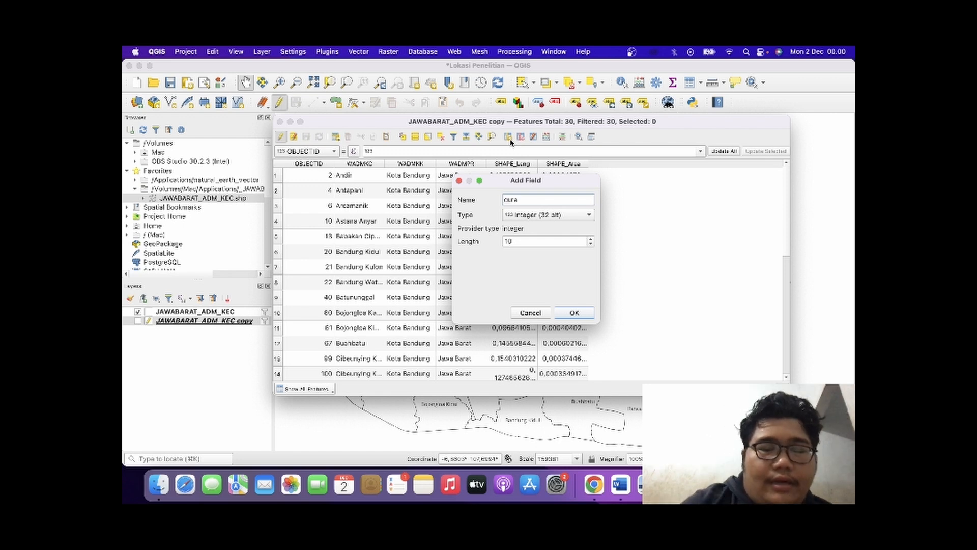
{"action": "type", "text": "hhujan"}
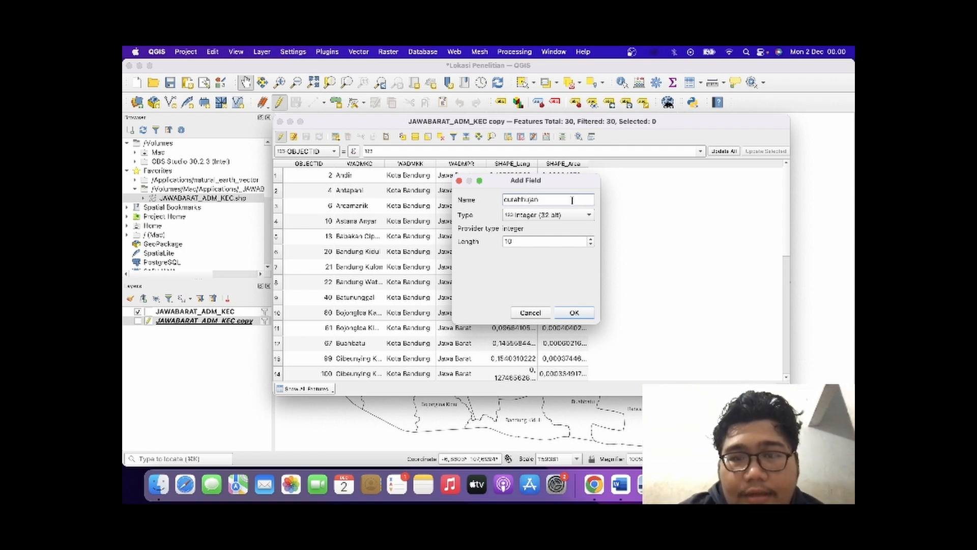
{"action": "key", "text": "Left"}
{"action": "key", "text": "Left"}
{"action": "key", "text": "Left"}
{"action": "key", "text": "Left"}
{"action": "key", "text": "BackSpace"}
{"action": "left_click", "coordinate": [584, 213]}
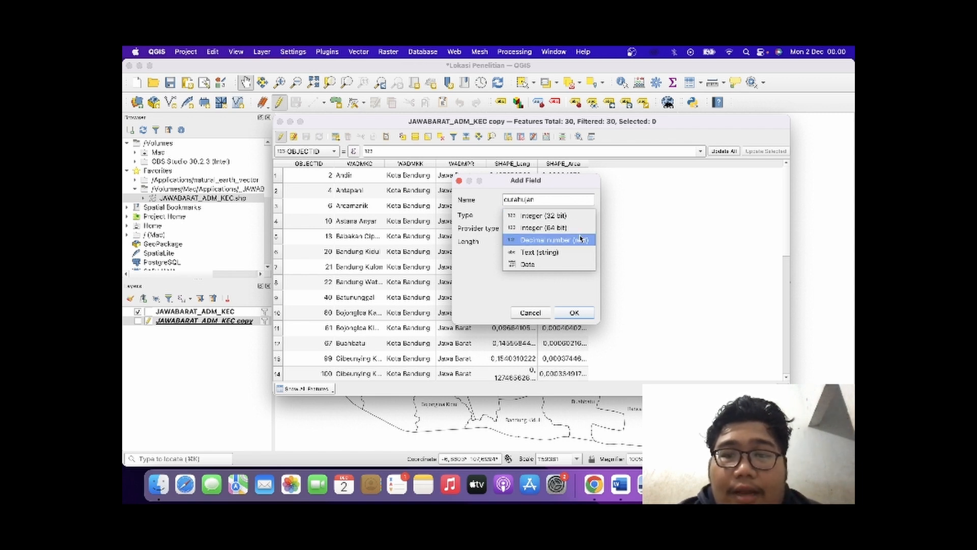
{"action": "left_click", "coordinate": [581, 239]}
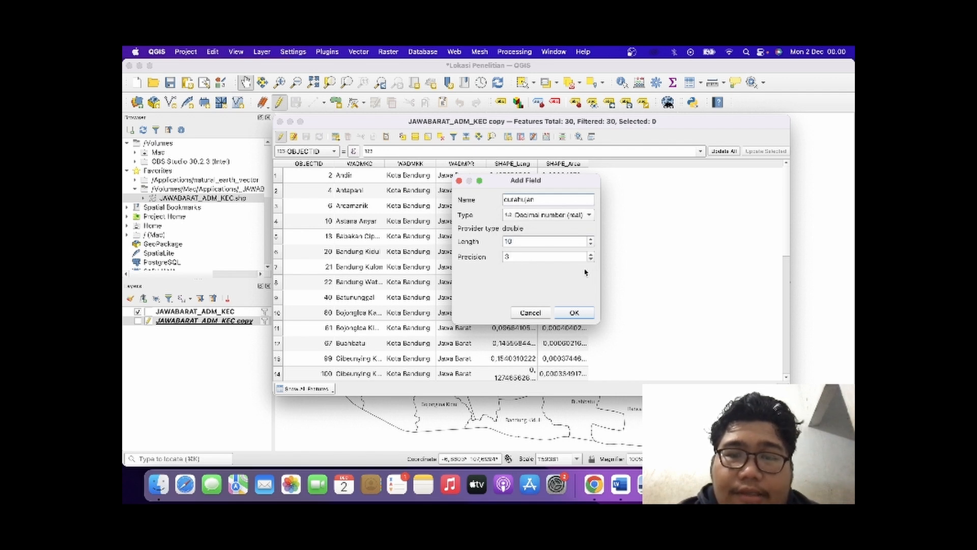
{"action": "left_click", "coordinate": [591, 259]}
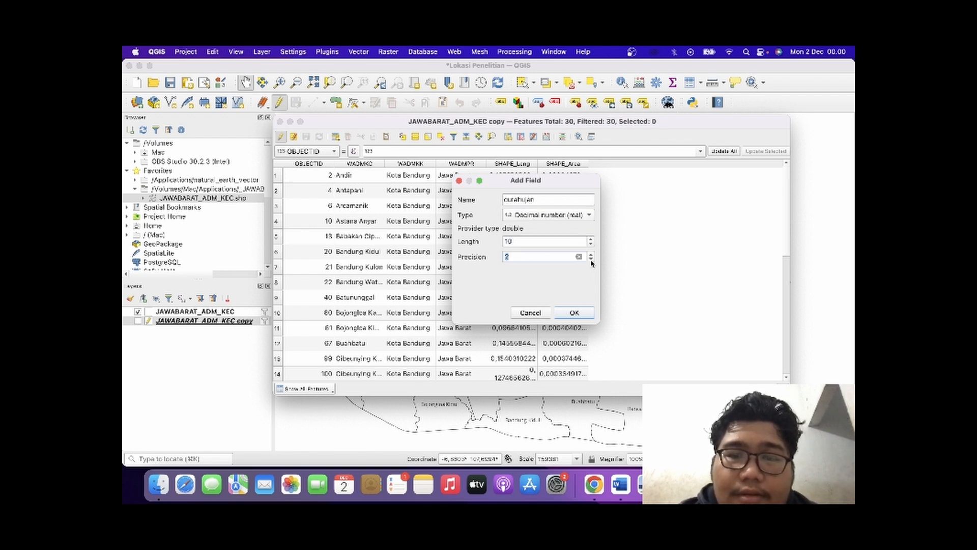
{"action": "left_click", "coordinate": [591, 244]}
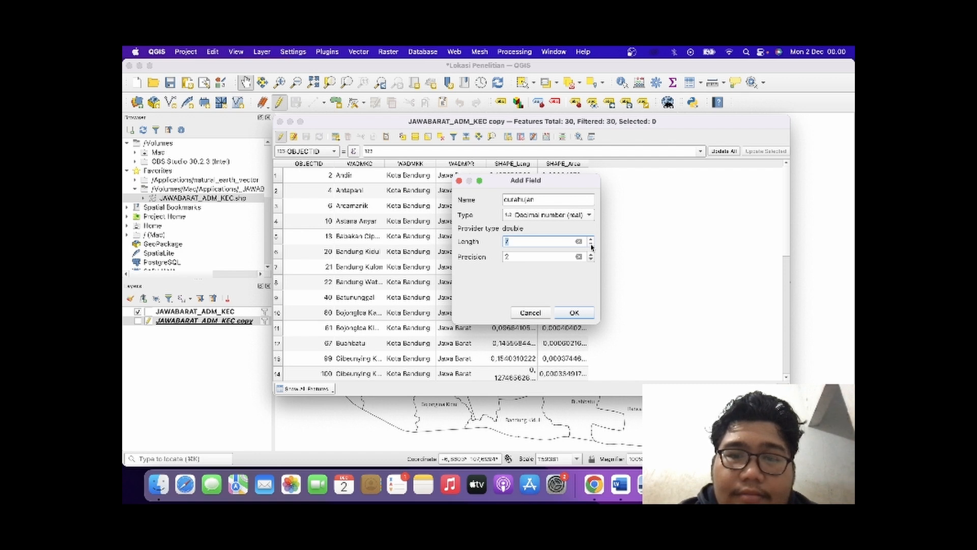
{"action": "left_click", "coordinate": [574, 313]}
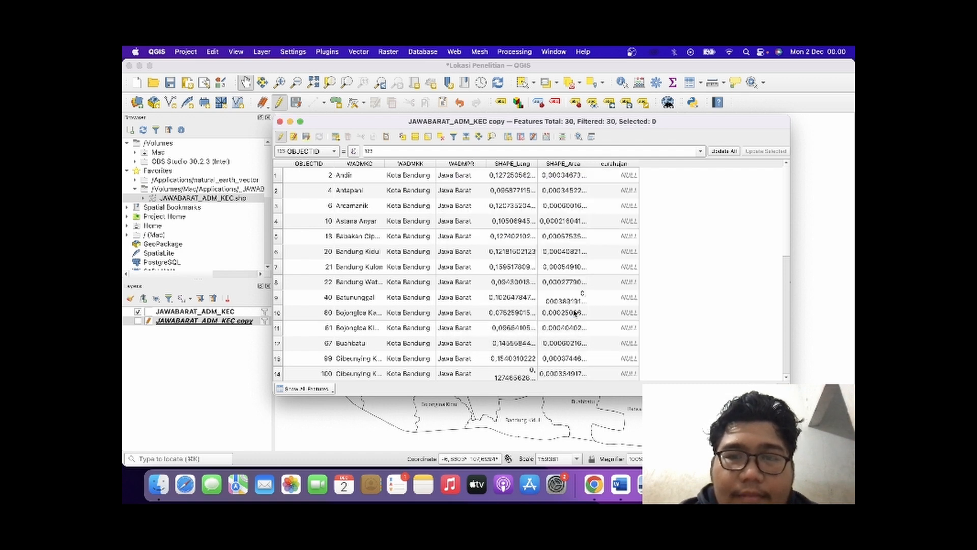
Switch to the journal PDF in Preview, find Table 6 with the 2021 rainfall data, and move the window aside to uncover the curahujan column.
{"action": "double_click", "coordinate": [619, 174]}
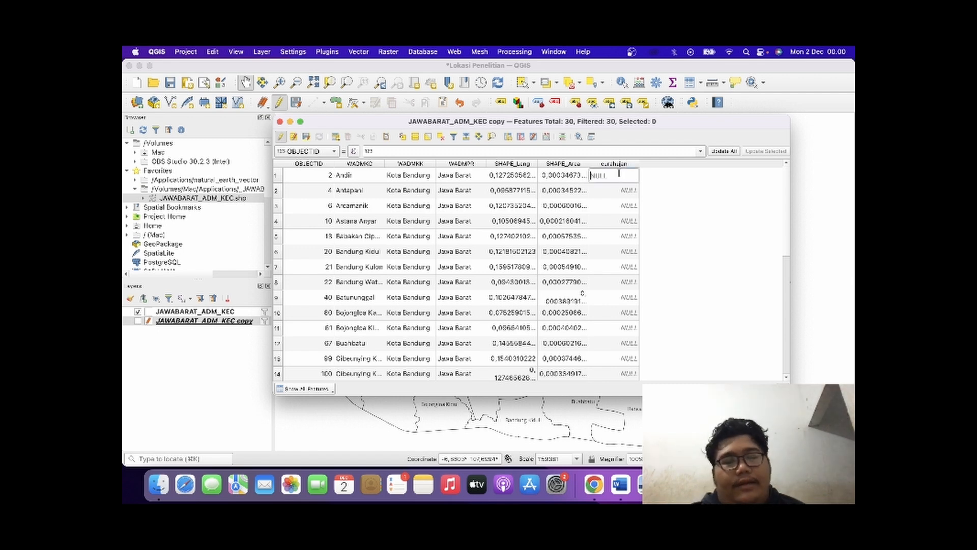
{"action": "key", "text": "super+Tab"}
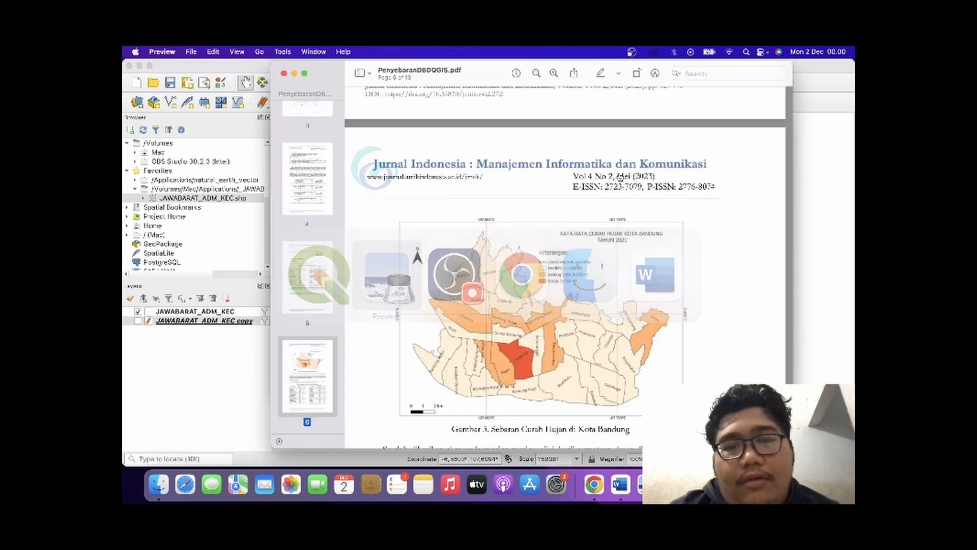
{"action": "scroll", "coordinate": [642, 176], "scroll_direction": "up", "scroll_amount": 3}
{"action": "scroll", "coordinate": [643, 176], "scroll_direction": "up", "scroll_amount": 10}
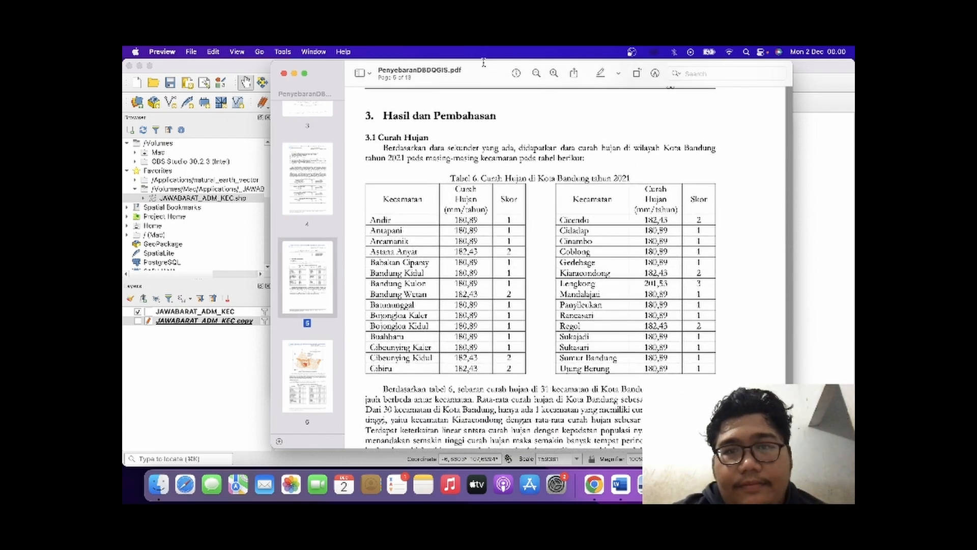
{"action": "left_click_drag", "start_coordinate": [484, 63], "coordinate": [238, 50]}
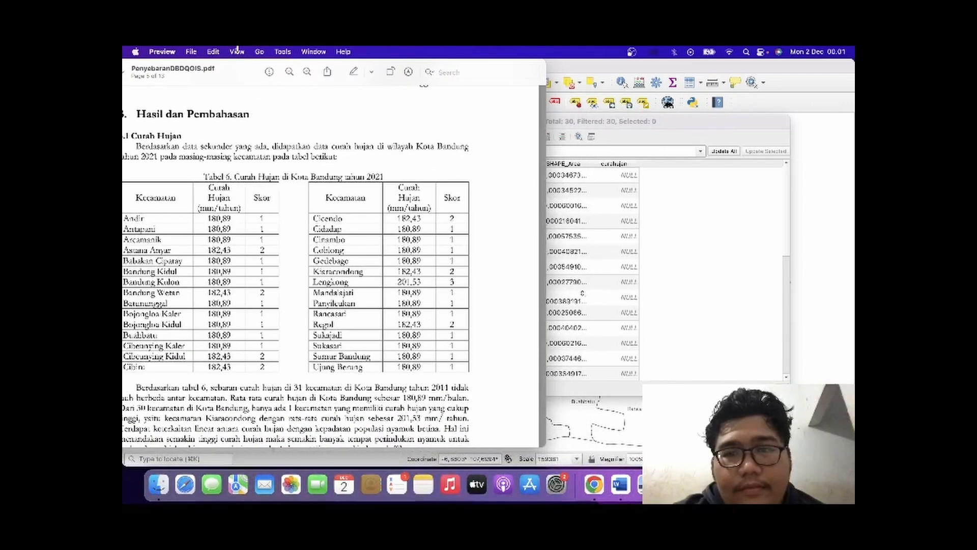
Return to the QGIS attribute table and set curahujan to 180,89 for both Andir and Antapani.
{"action": "left_click", "coordinate": [620, 178]}
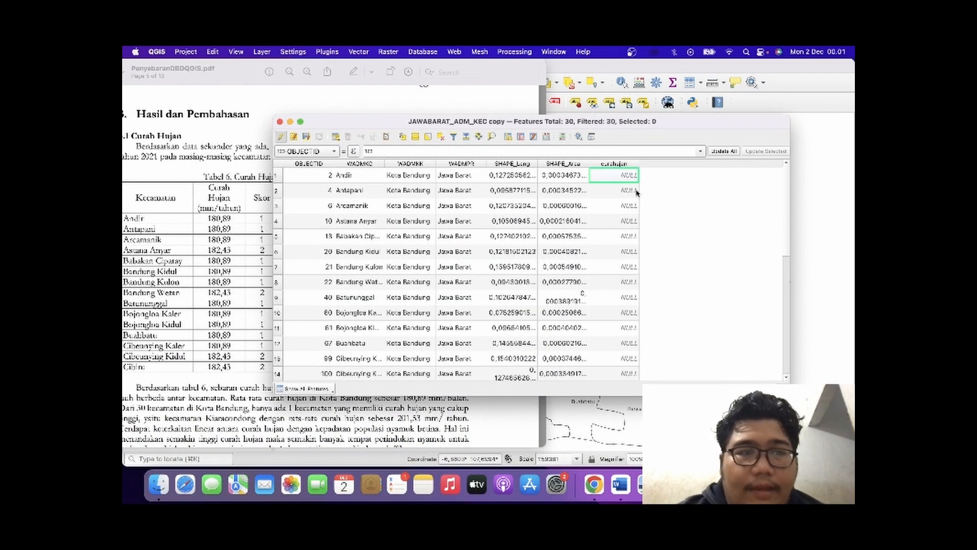
{"action": "double_click", "coordinate": [621, 175]}
{"action": "type", "text": "1"}
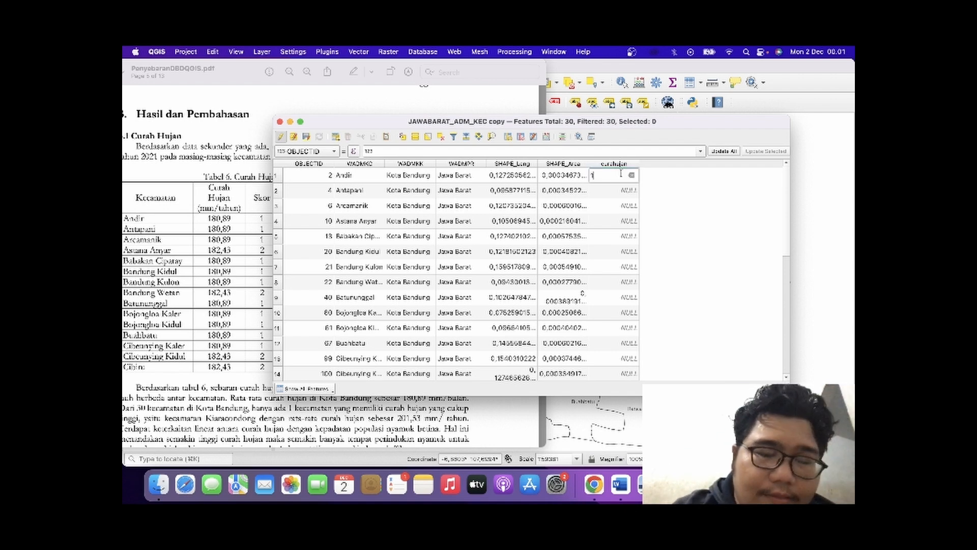
{"action": "type", "text": "80,89"}
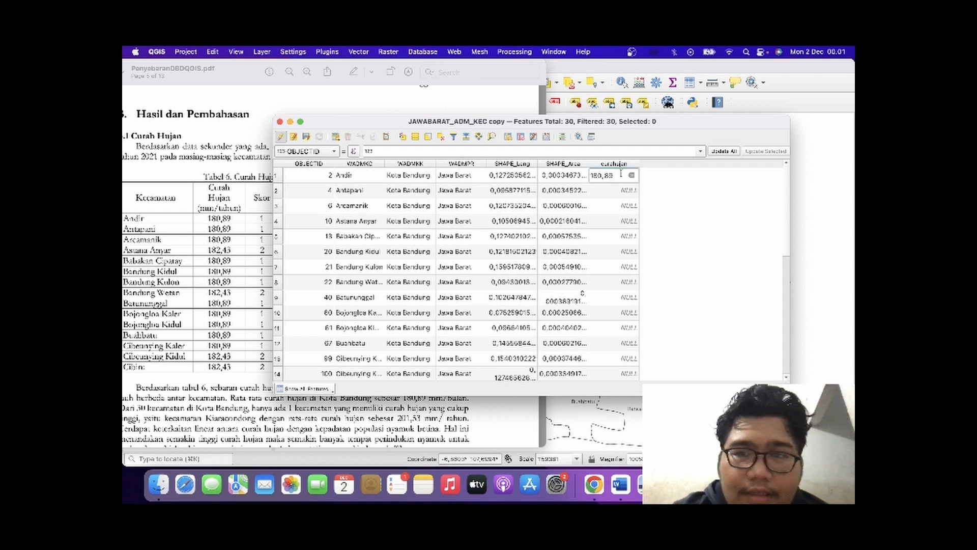
{"action": "double_click", "coordinate": [614, 192]}
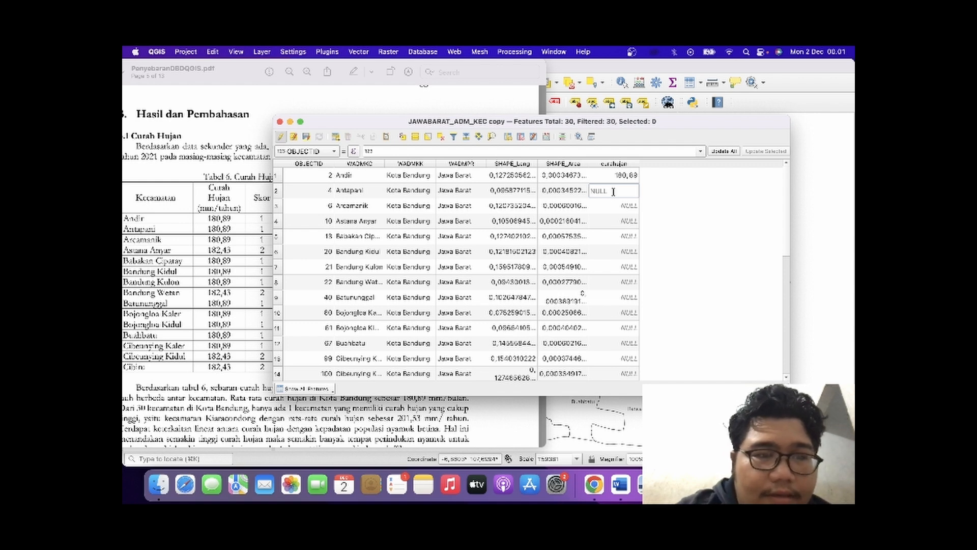
{"action": "type", "text": "180,89"}
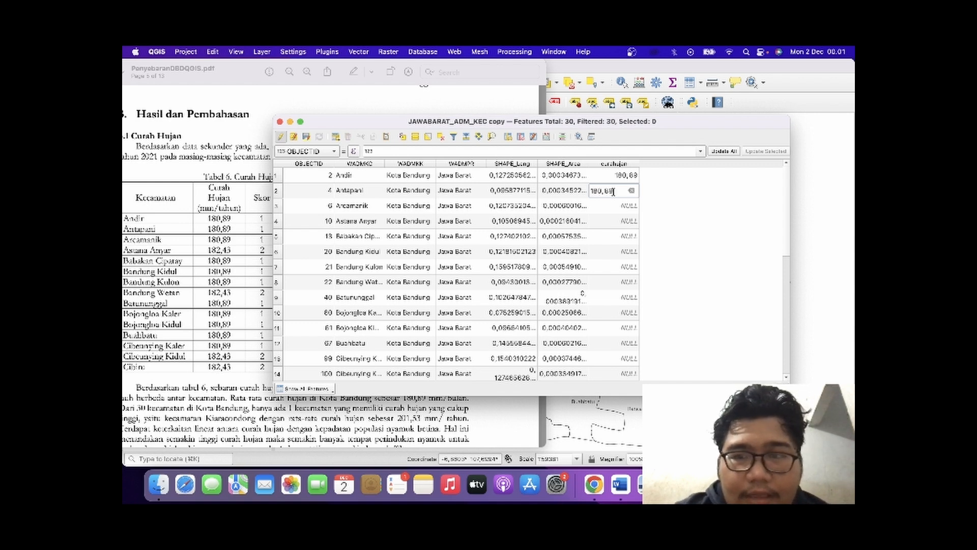
Set curahujan to 180,89 for Arcamanik and 182,43 for Astana Anyar.
{"action": "double_click", "coordinate": [610, 206]}
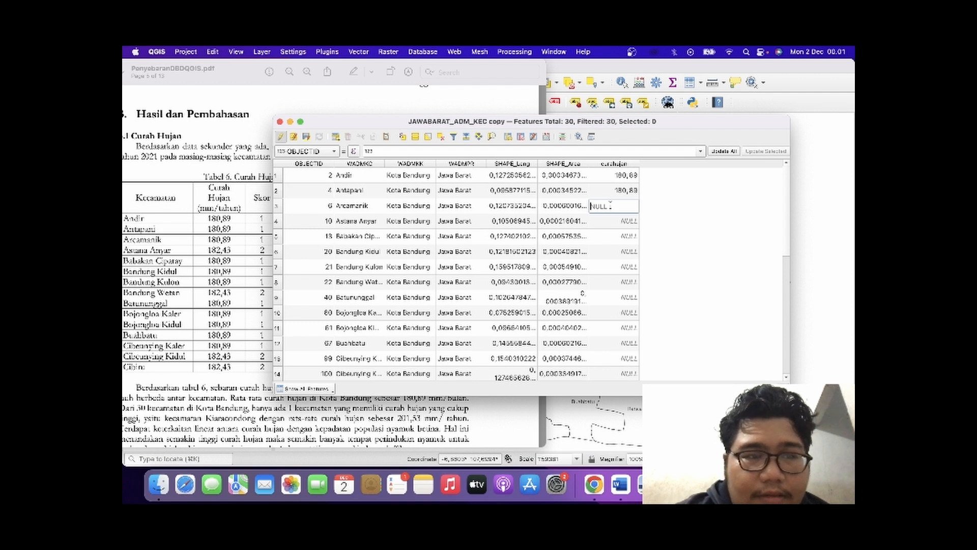
{"action": "type", "text": "180,"}
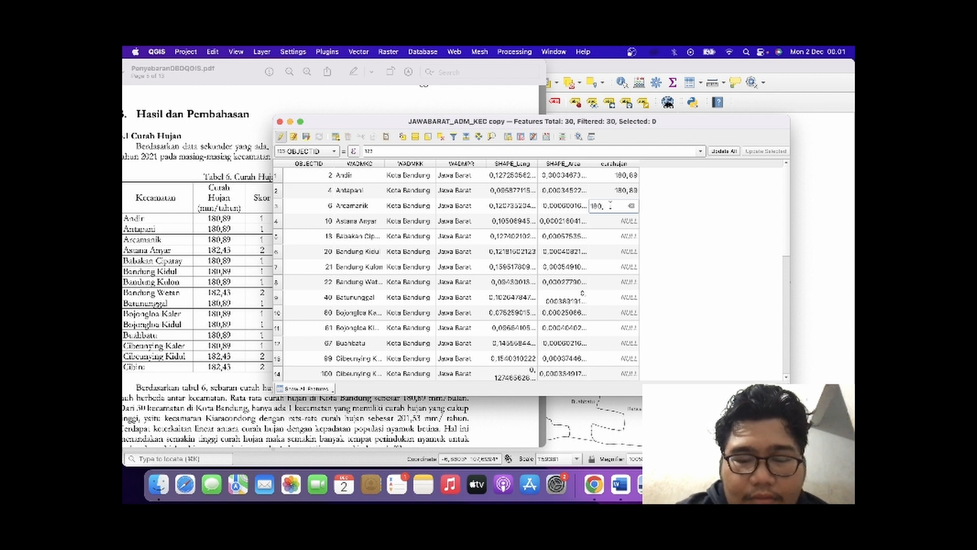
{"action": "type", "text": "89"}
{"action": "double_click", "coordinate": [609, 221]}
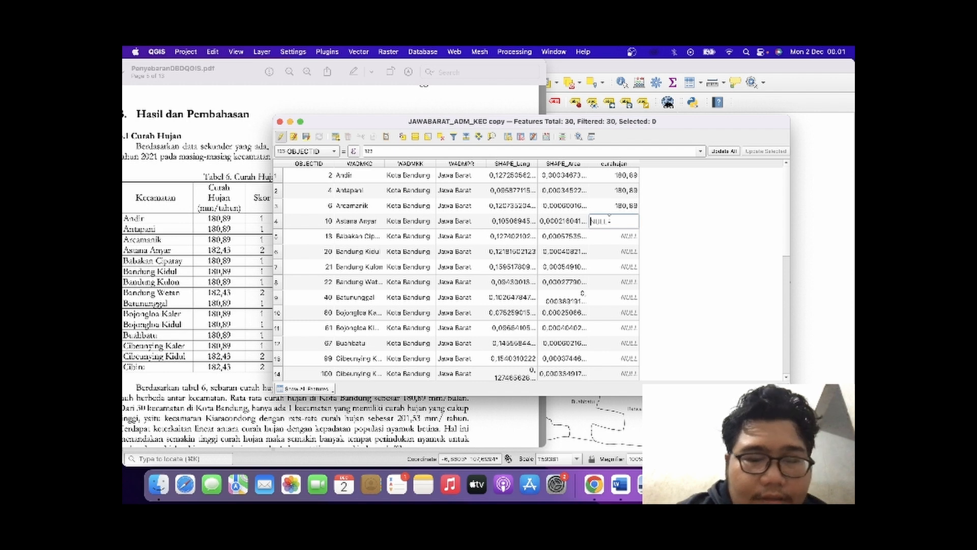
{"action": "type", "text": "182,"}
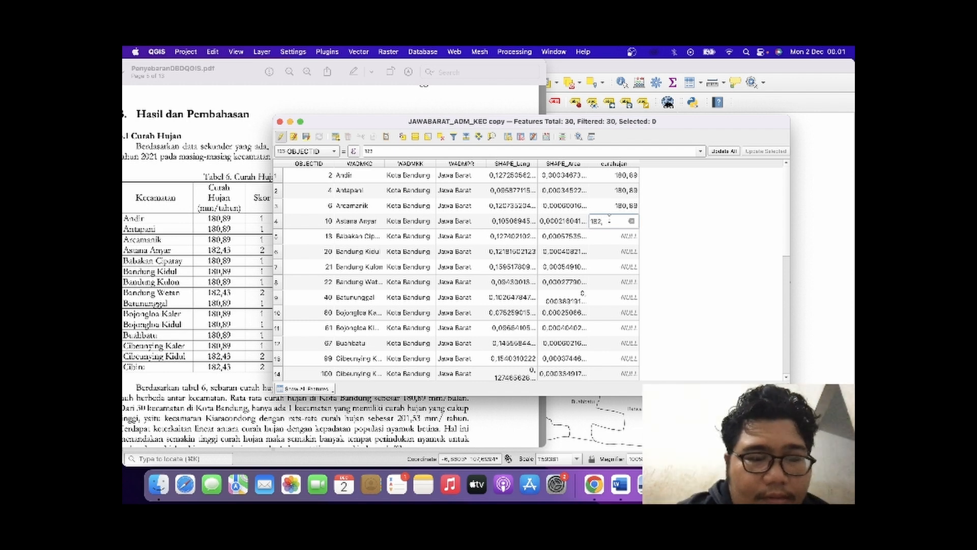
{"action": "type", "text": "43"}
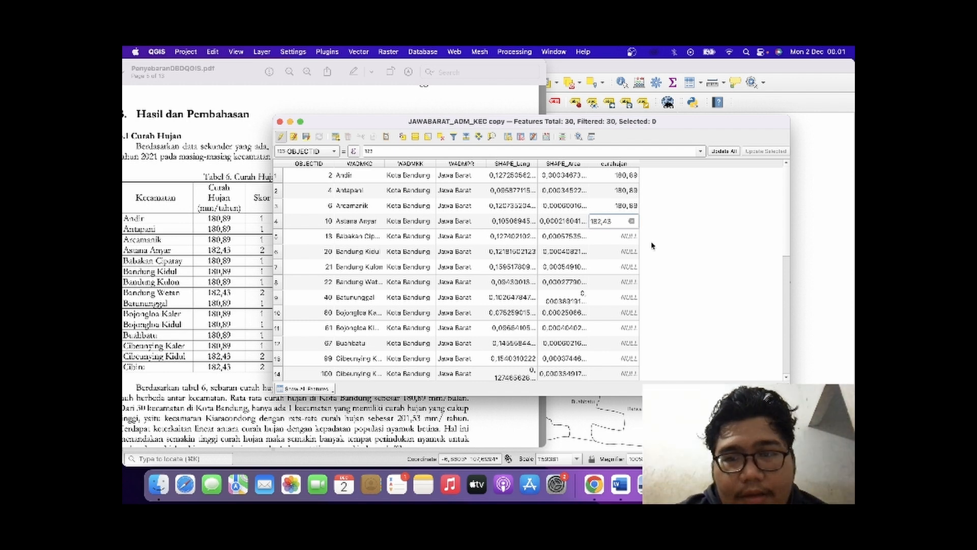
{"action": "left_click", "coordinate": [652, 245]}
Look over Table 6 in the PDF and review the rainfall, score and keterangan columns for the districts in the attribute table.
{"action": "double_click", "coordinate": [630, 237]}
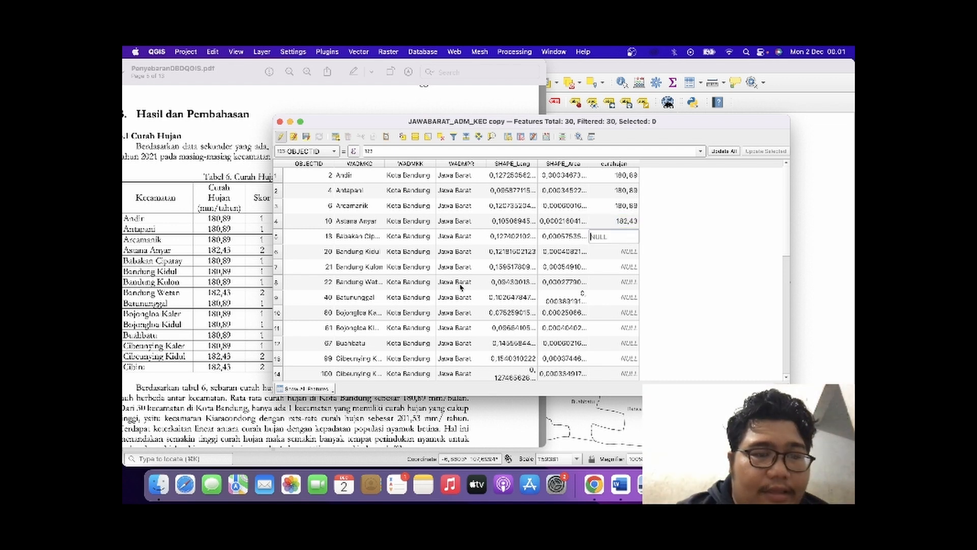
{"action": "left_click", "coordinate": [182, 327]}
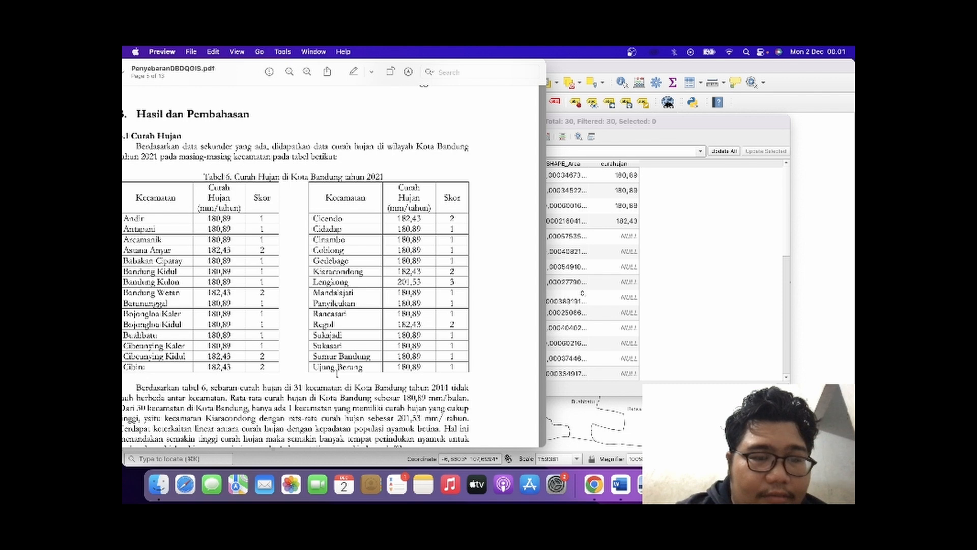
{"action": "left_click", "coordinate": [658, 278]}
{"action": "scroll", "coordinate": [752, 251], "scroll_direction": "down", "scroll_amount": 5}
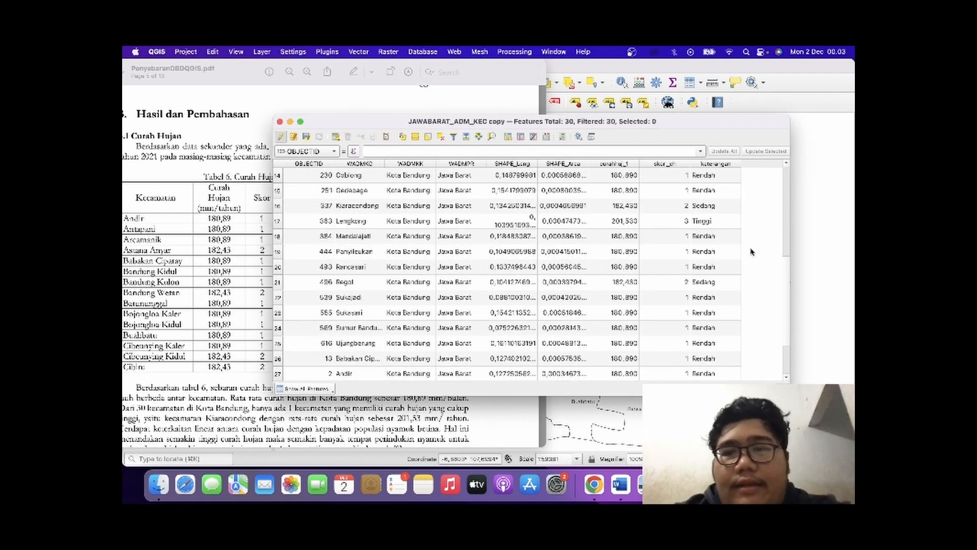
{"action": "scroll", "coordinate": [602, 214], "scroll_direction": "up", "scroll_amount": 1}
{"action": "scroll", "coordinate": [603, 214], "scroll_direction": "up", "scroll_amount": 6}
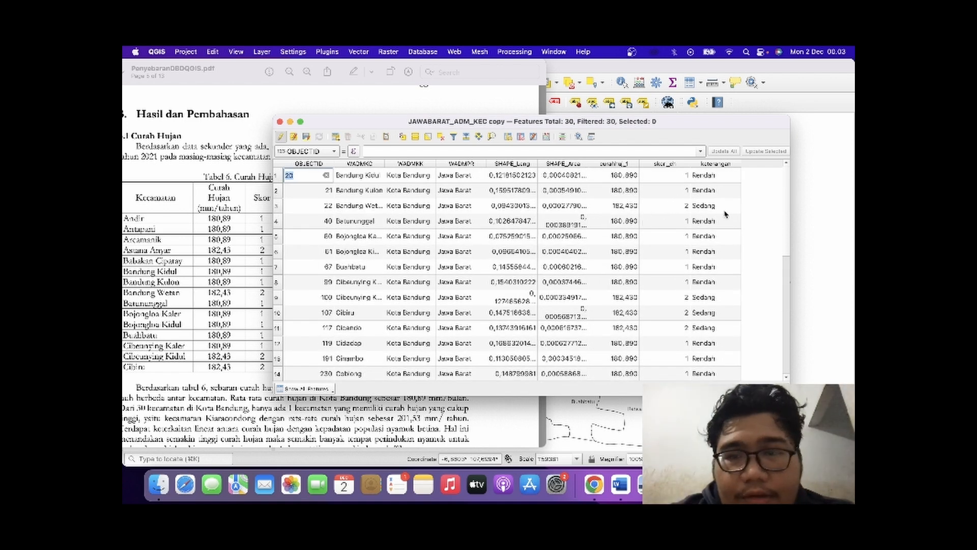
{"action": "left_click", "coordinate": [751, 219]}
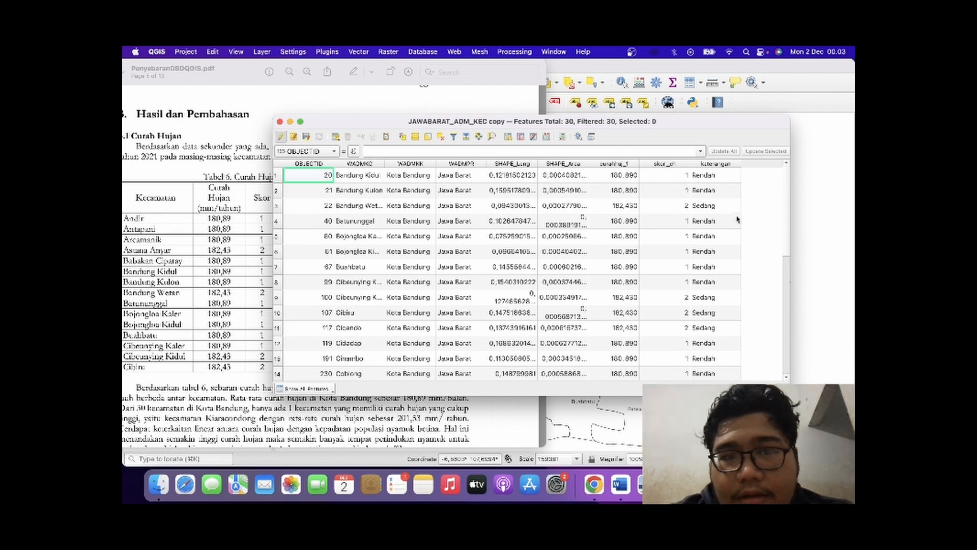
{"action": "scroll", "coordinate": [614, 235], "scroll_direction": "down", "scroll_amount": 1}
{"action": "scroll", "coordinate": [614, 236], "scroll_direction": "down", "scroll_amount": 6}
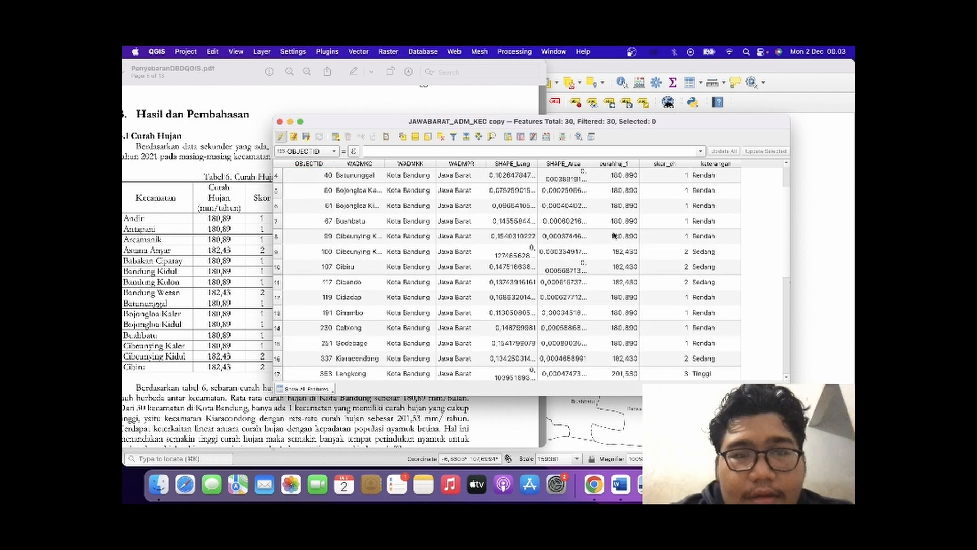
Save the edits to the JAWABARAT_ADM_KEC copy layer and close its attribute table.
{"action": "scroll", "coordinate": [614, 237], "scroll_direction": "up", "scroll_amount": 7}
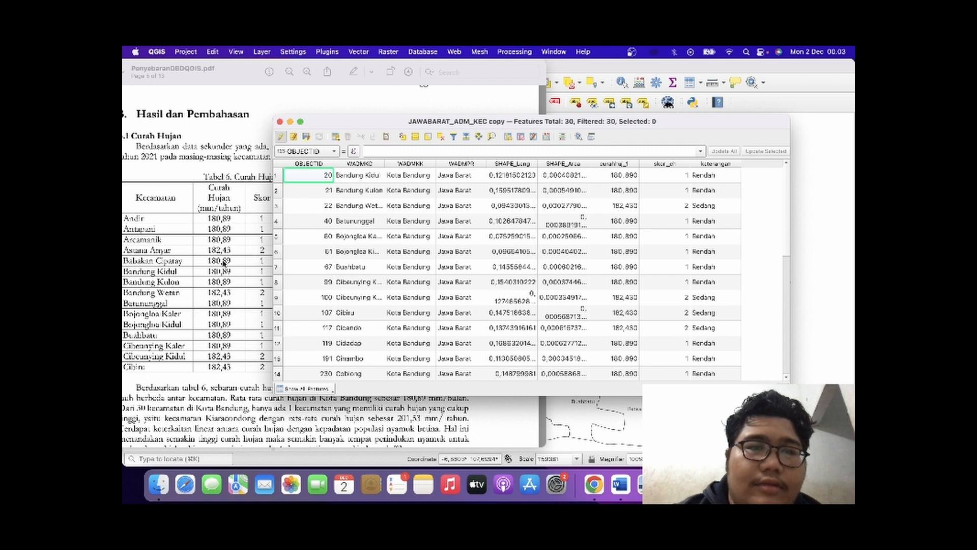
{"action": "left_click", "coordinate": [306, 136]}
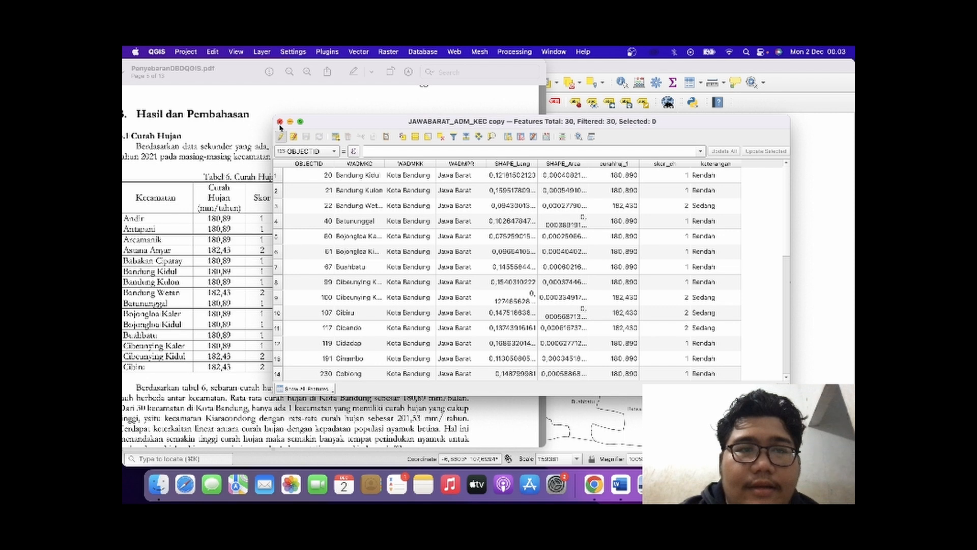
{"action": "left_click", "coordinate": [279, 122]}
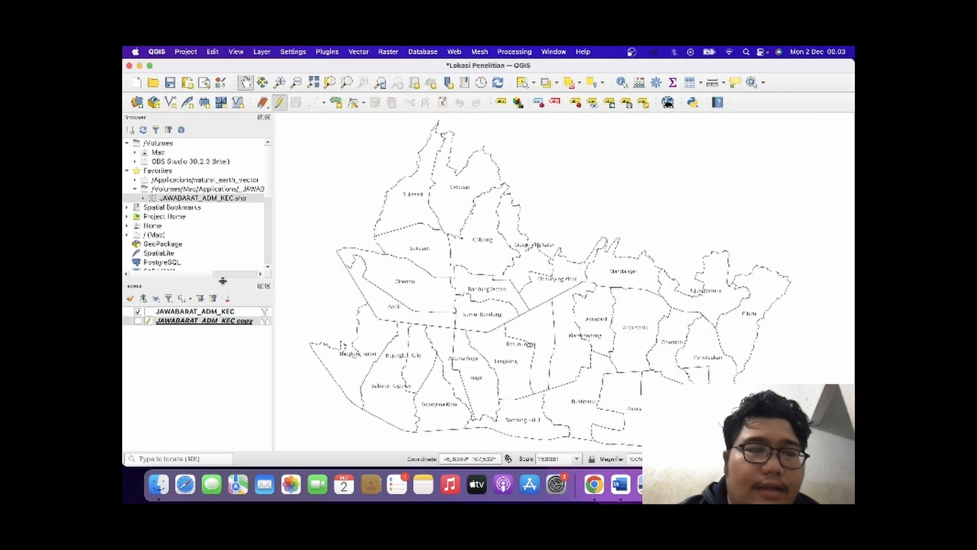
Open the properties of the JAWABARAT_ADM_KEC copy layer and set its labels to use the skor_ch field.
{"action": "right_click", "coordinate": [210, 321]}
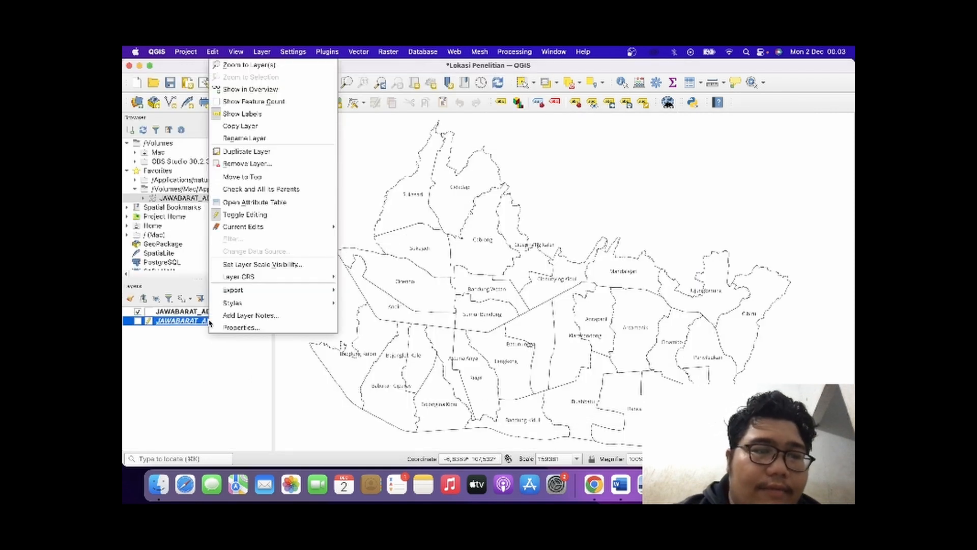
{"action": "left_click", "coordinate": [189, 336]}
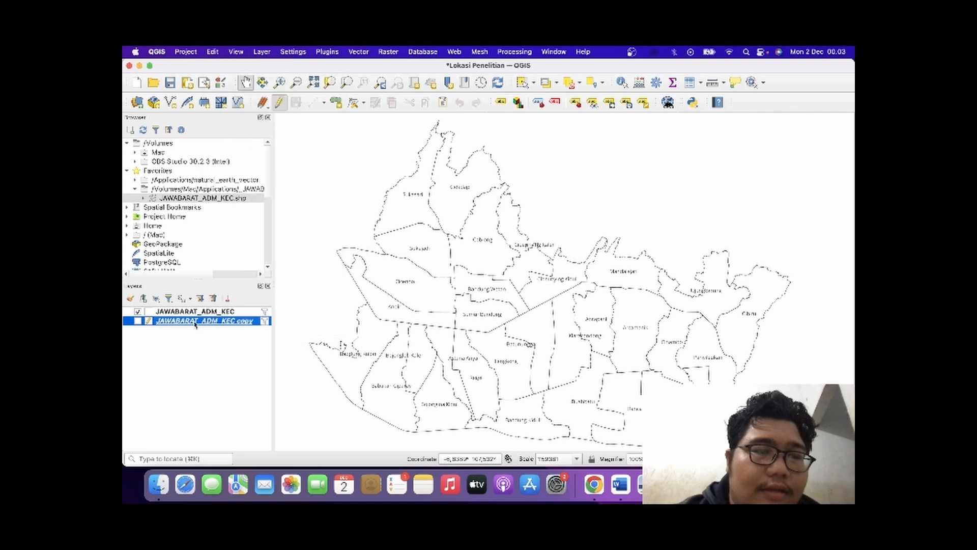
{"action": "double_click", "coordinate": [199, 320]}
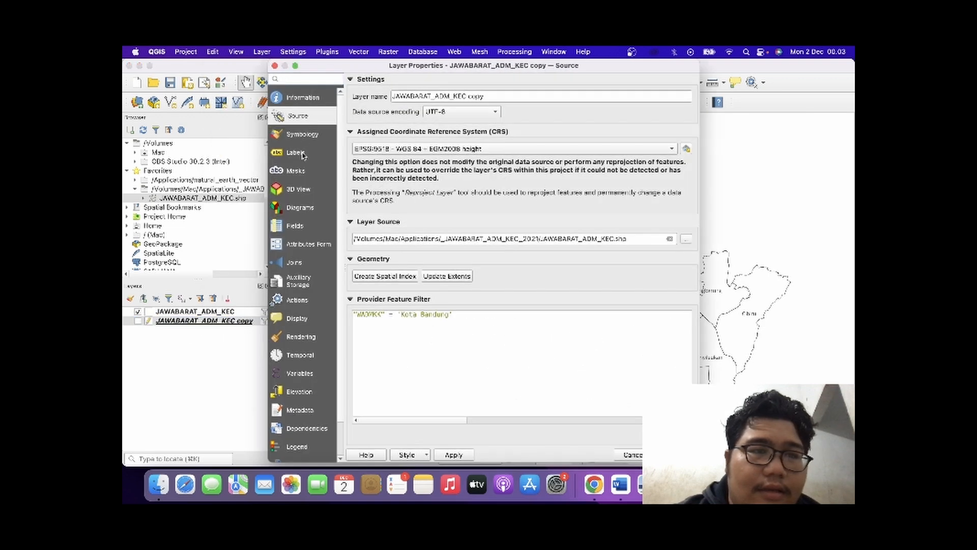
{"action": "left_click", "coordinate": [296, 152]}
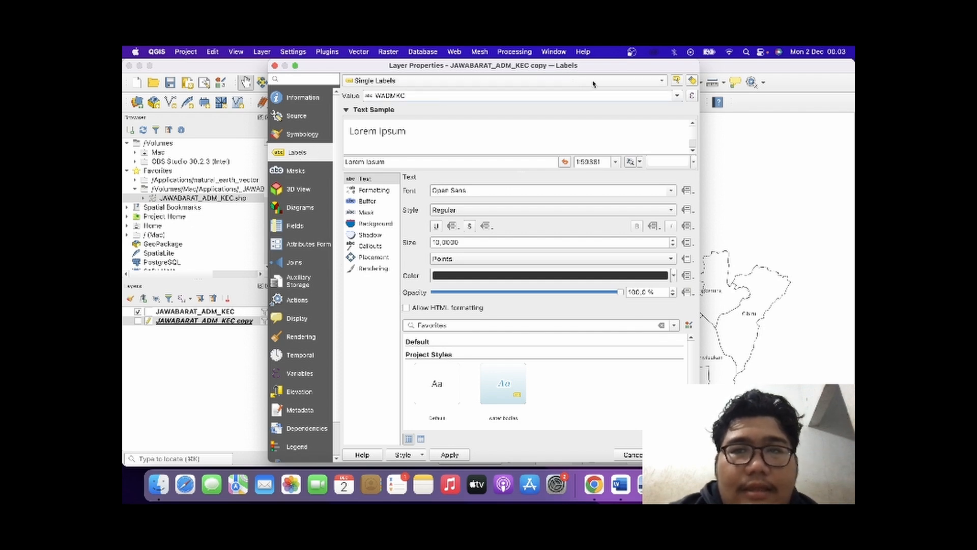
{"action": "left_click", "coordinate": [678, 98]}
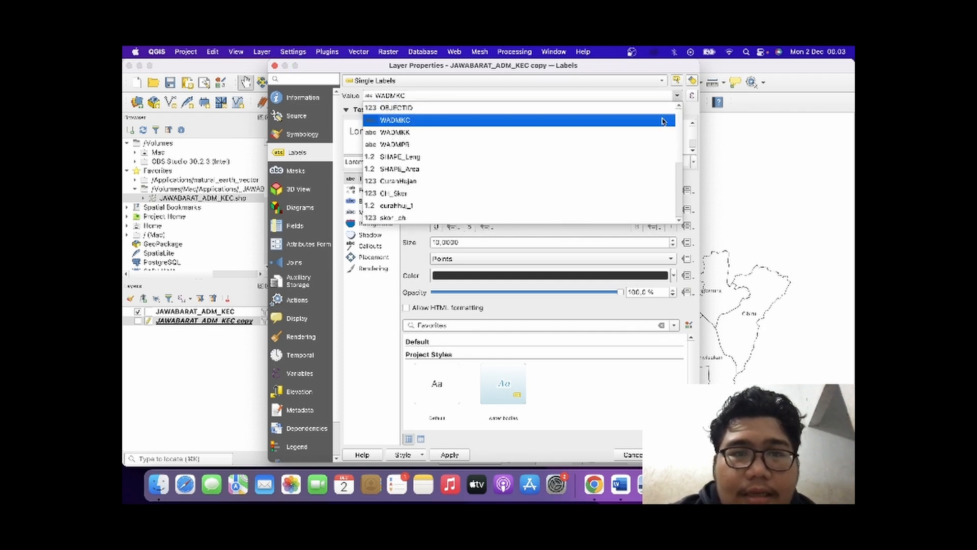
{"action": "left_click", "coordinate": [628, 219]}
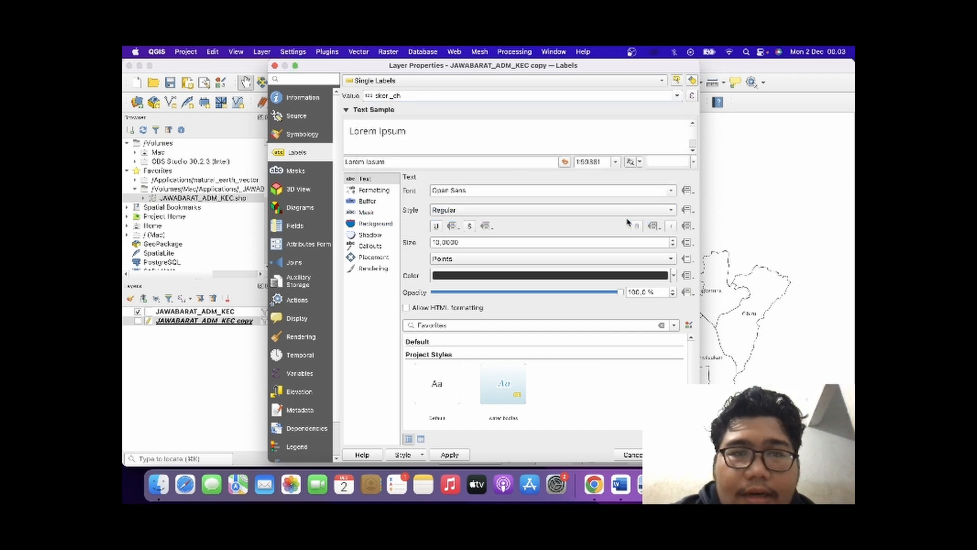
{"action": "left_click", "coordinate": [305, 135]}
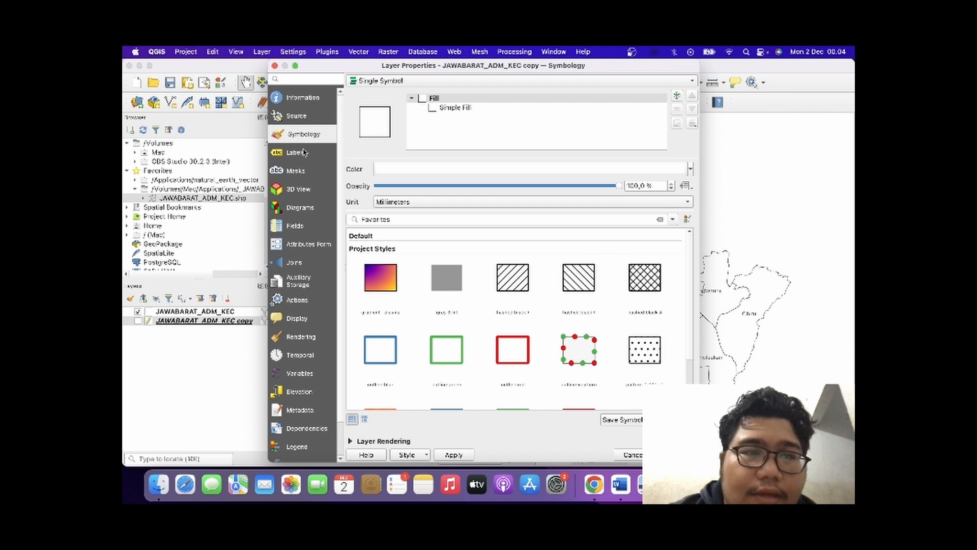
{"action": "left_click", "coordinate": [308, 116]}
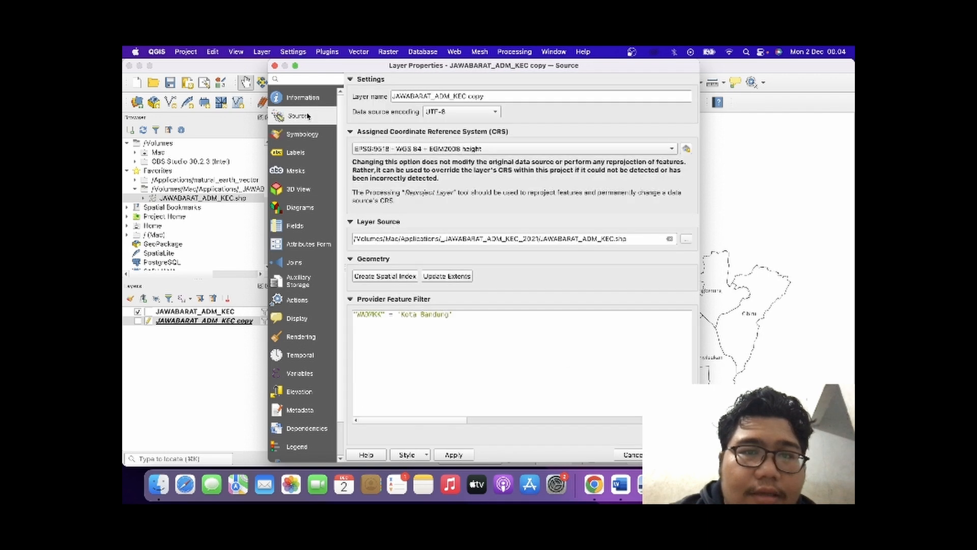
{"action": "left_click", "coordinate": [308, 155]}
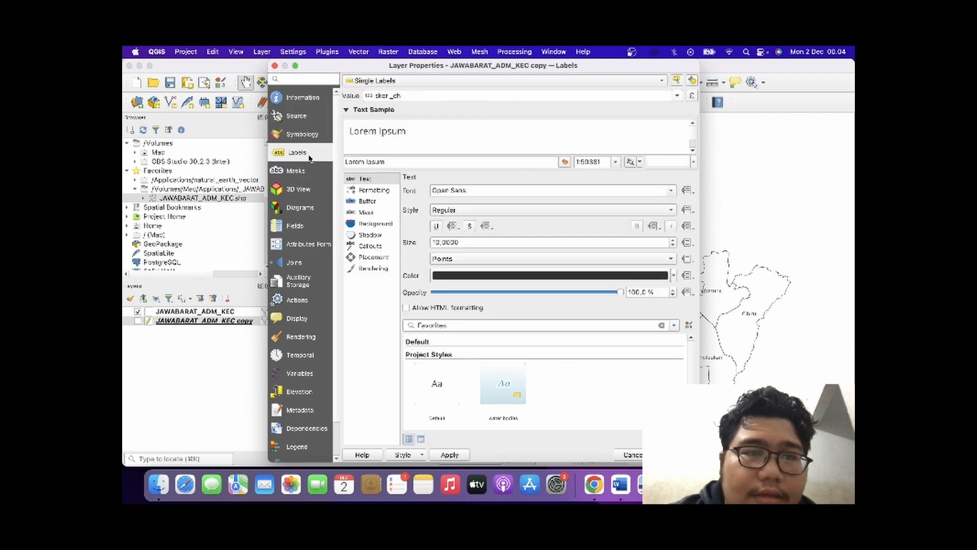
{"action": "left_click", "coordinate": [309, 195]}
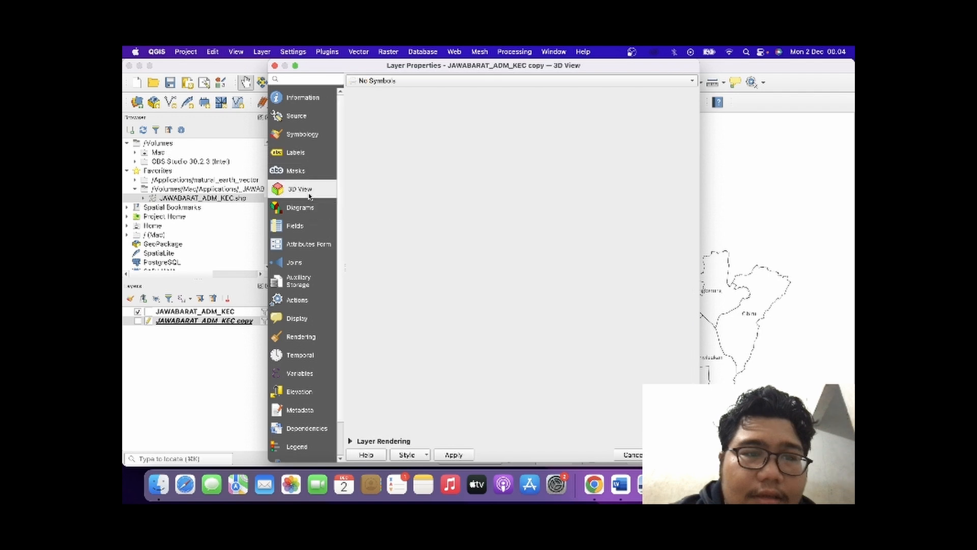
{"action": "left_click", "coordinate": [313, 249]}
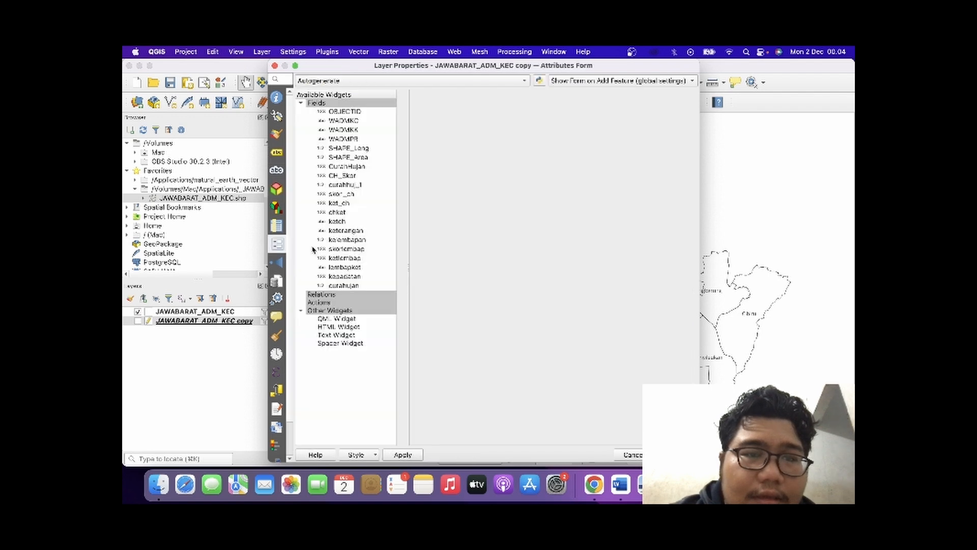
{"action": "left_click", "coordinate": [283, 175]}
{"action": "left_click", "coordinate": [283, 152]}
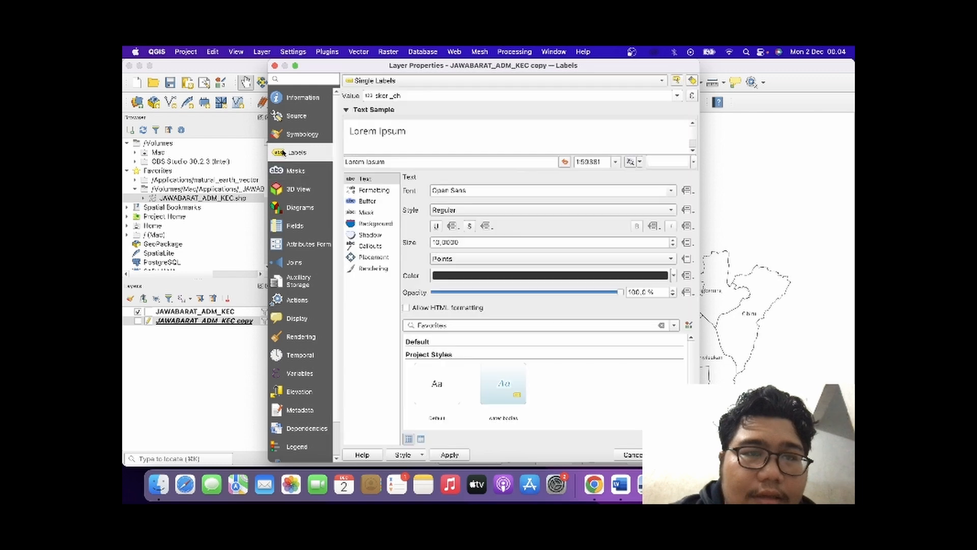
{"action": "left_click", "coordinate": [296, 121]}
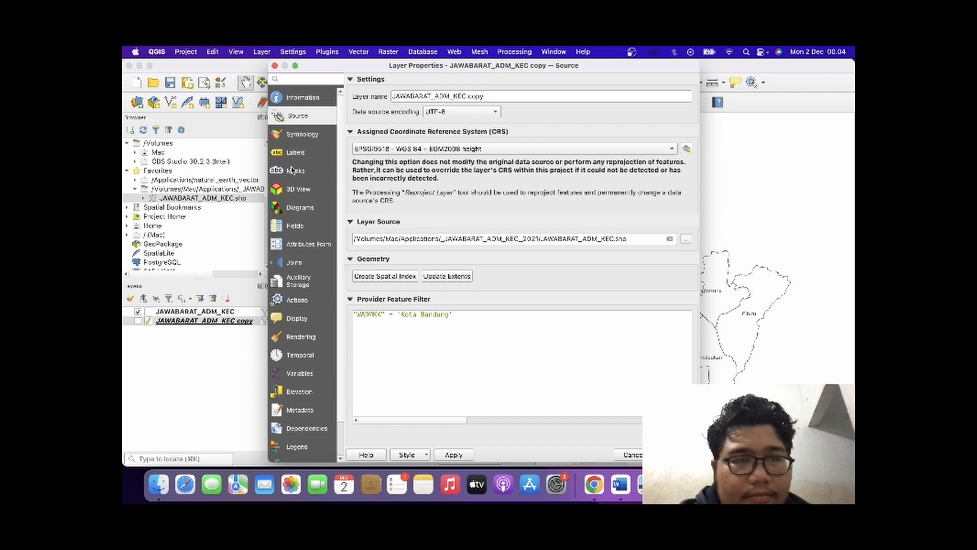
{"action": "left_click", "coordinate": [305, 142]}
{"action": "left_click", "coordinate": [305, 150]}
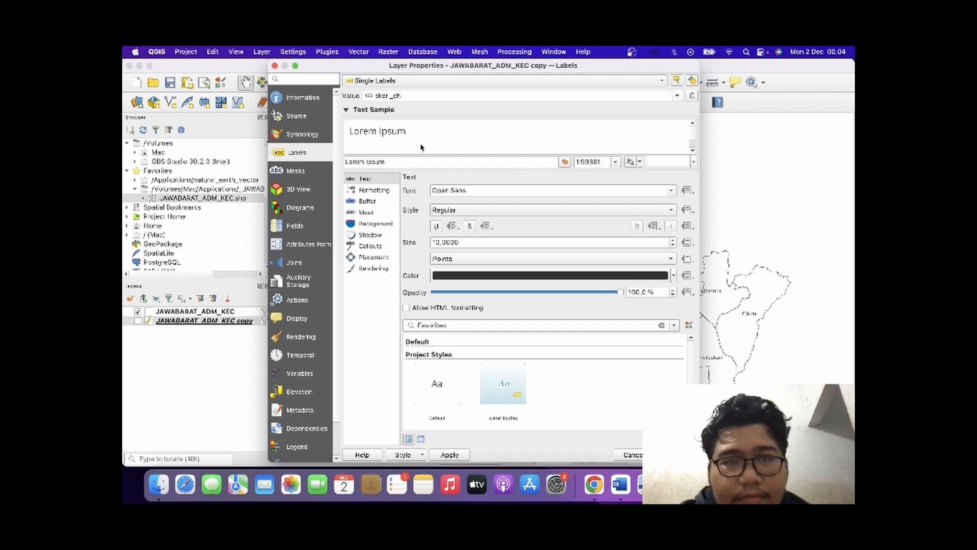
{"action": "left_click", "coordinate": [495, 95]}
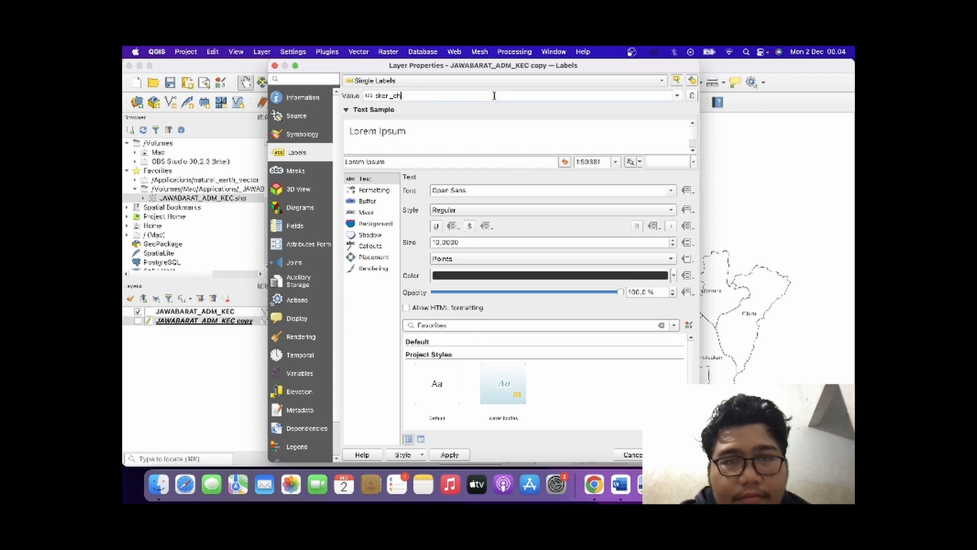
{"action": "left_click", "coordinate": [677, 96]}
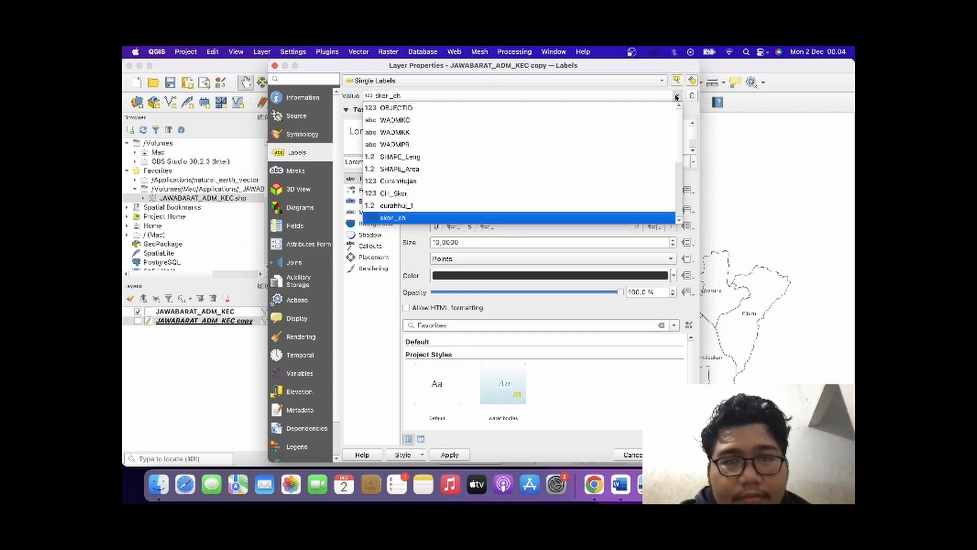
{"action": "left_click", "coordinate": [630, 222]}
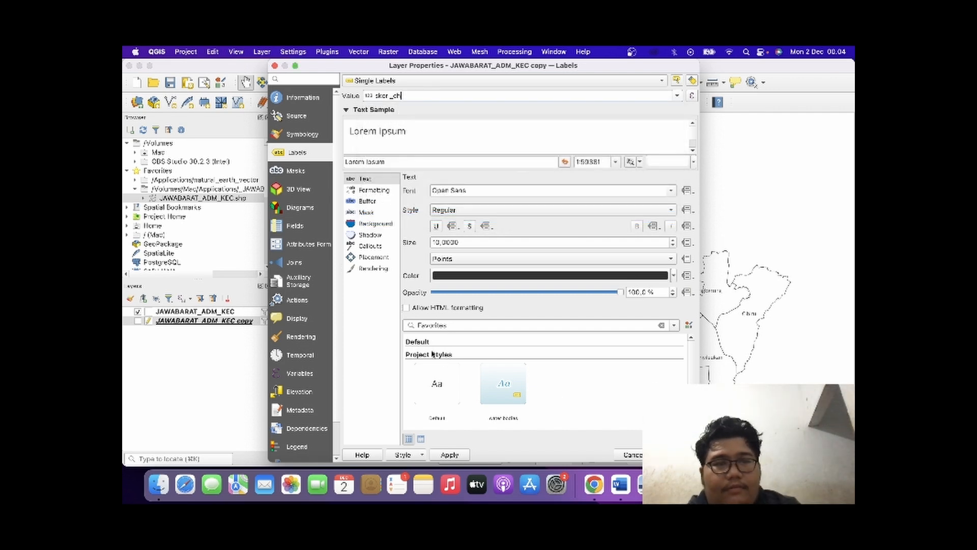
{"action": "left_click", "coordinate": [312, 120]}
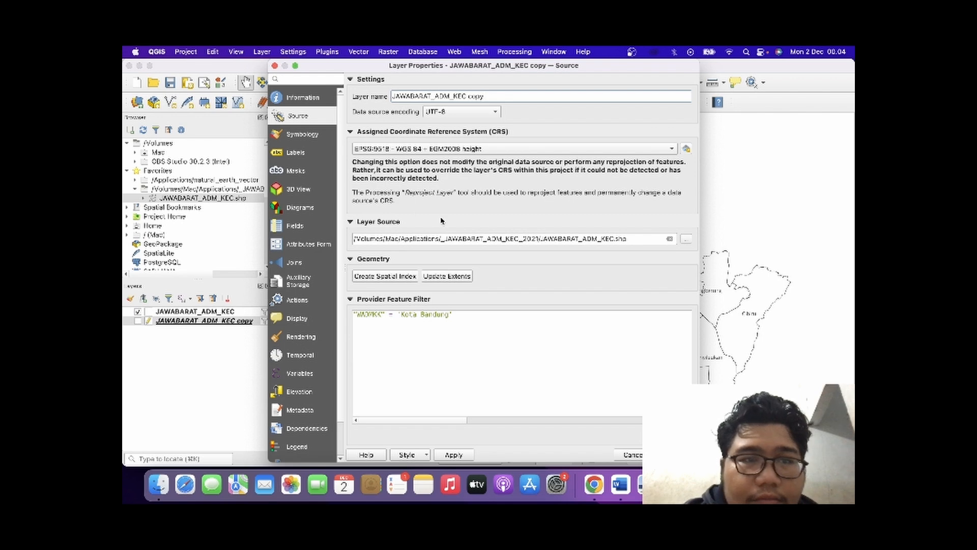
Switch the copied layer's symbology from a single symbol to Categorized, based on the skor_ch field.
{"action": "left_click", "coordinate": [306, 135]}
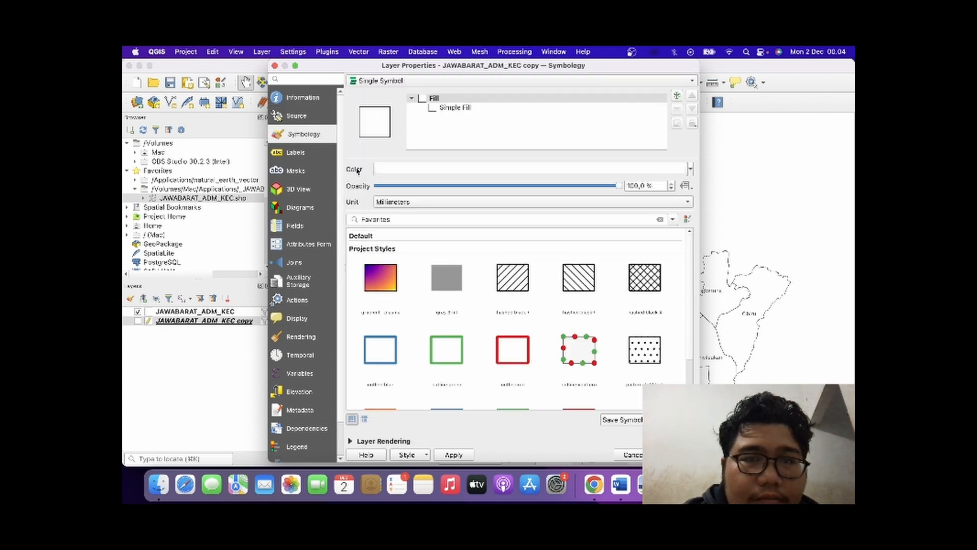
{"action": "left_click", "coordinate": [455, 82]}
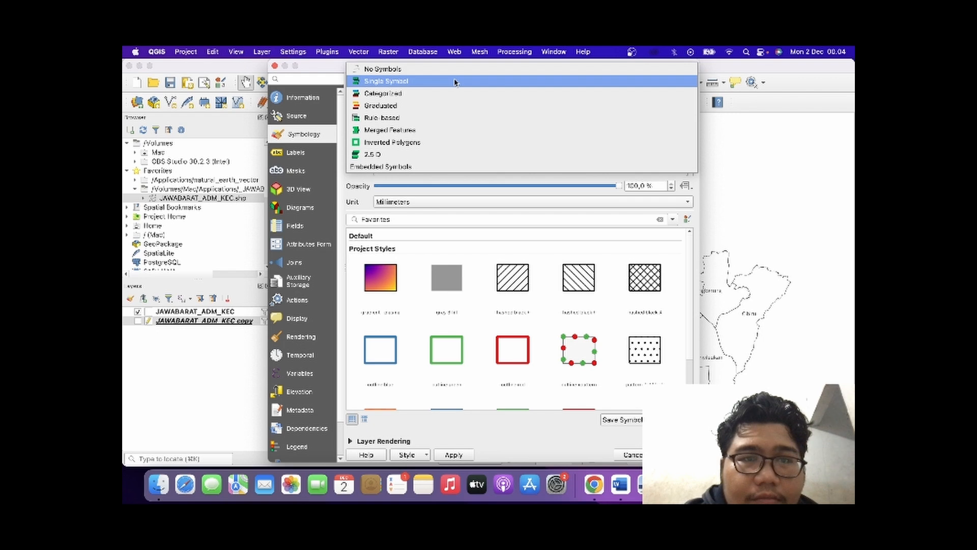
{"action": "left_click", "coordinate": [455, 94]}
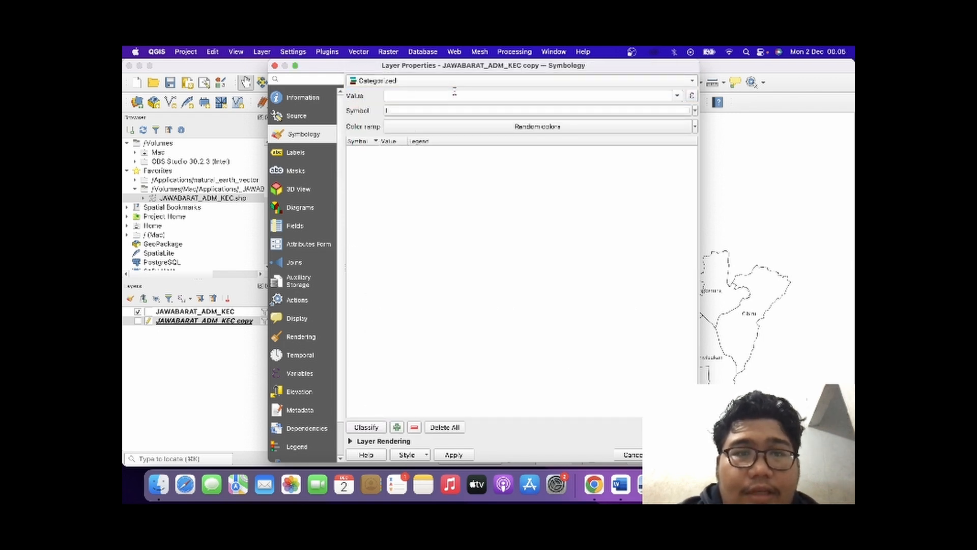
{"action": "left_click", "coordinate": [565, 83]}
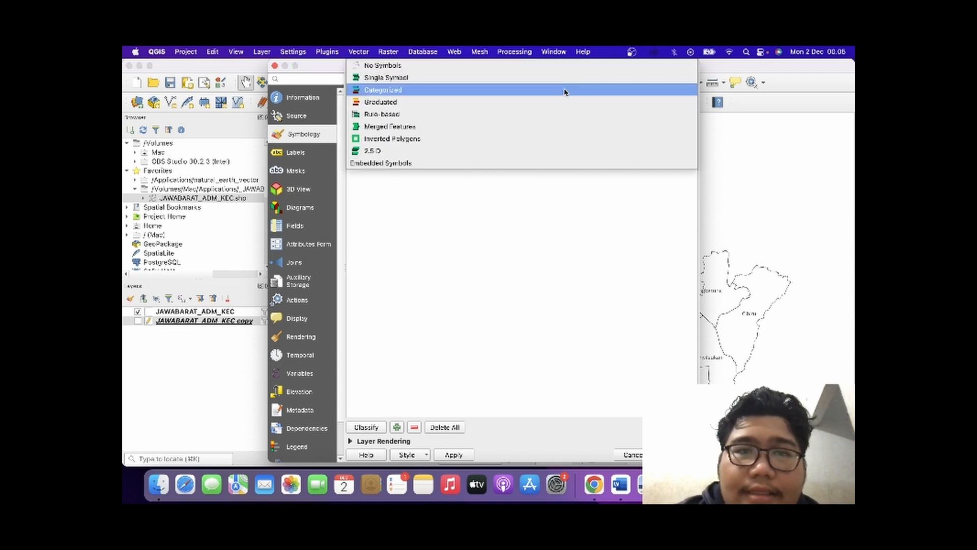
{"action": "left_click", "coordinate": [565, 92]}
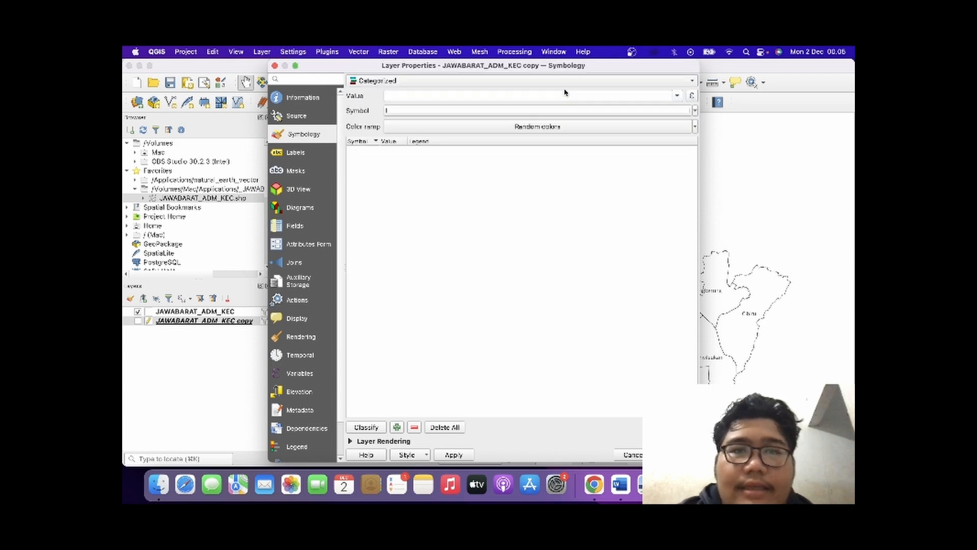
{"action": "left_click", "coordinate": [678, 95]}
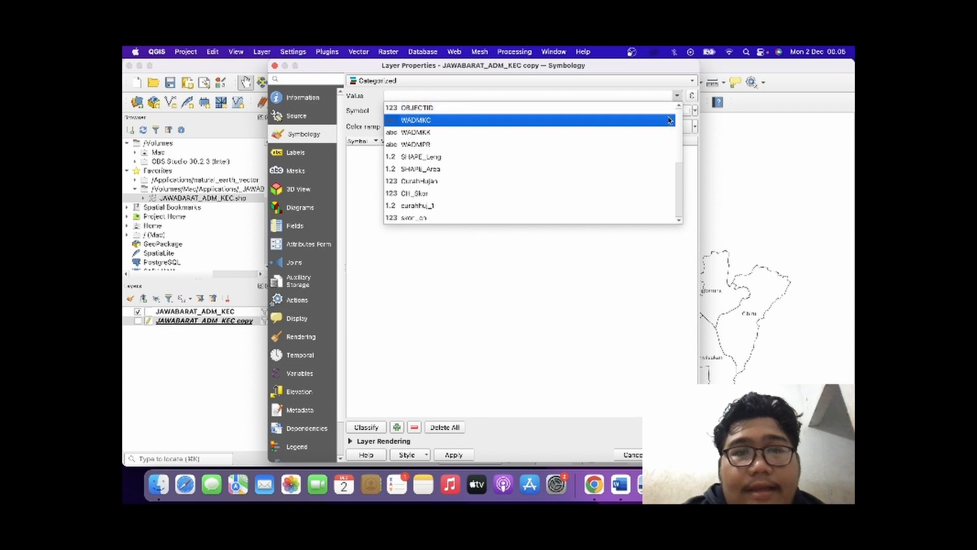
{"action": "left_click", "coordinate": [633, 218]}
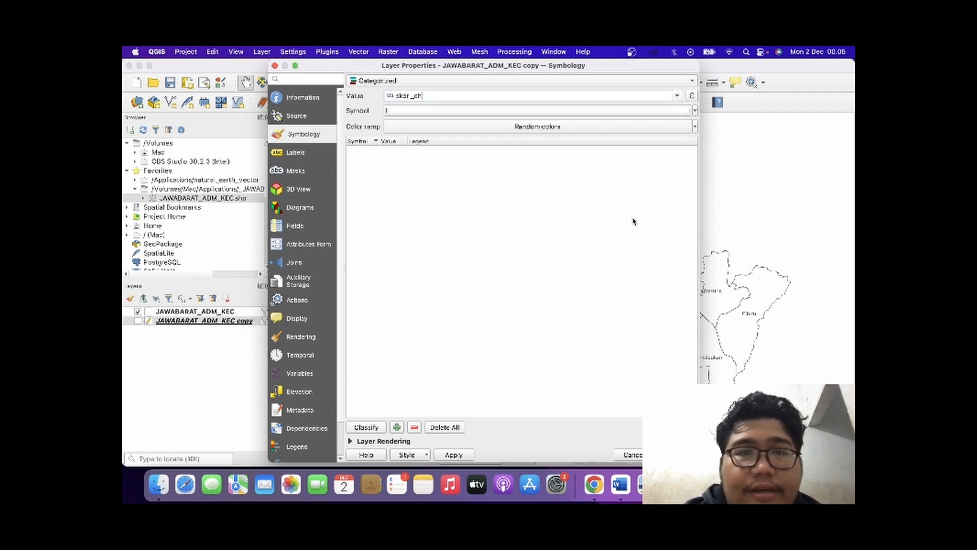
Choose the Reds color ramp and classify the skor_ch values into categories.
{"action": "left_click", "coordinate": [606, 133]}
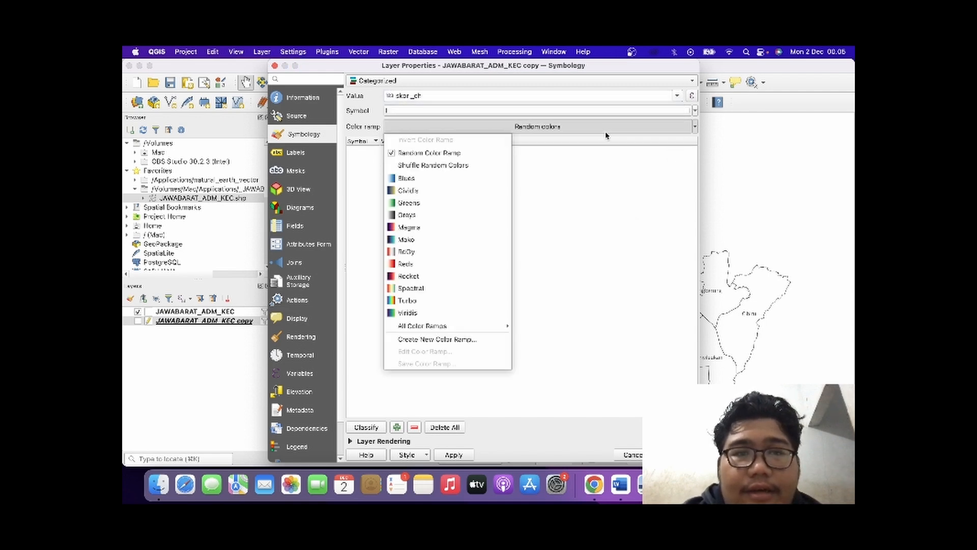
{"action": "left_click", "coordinate": [423, 262]}
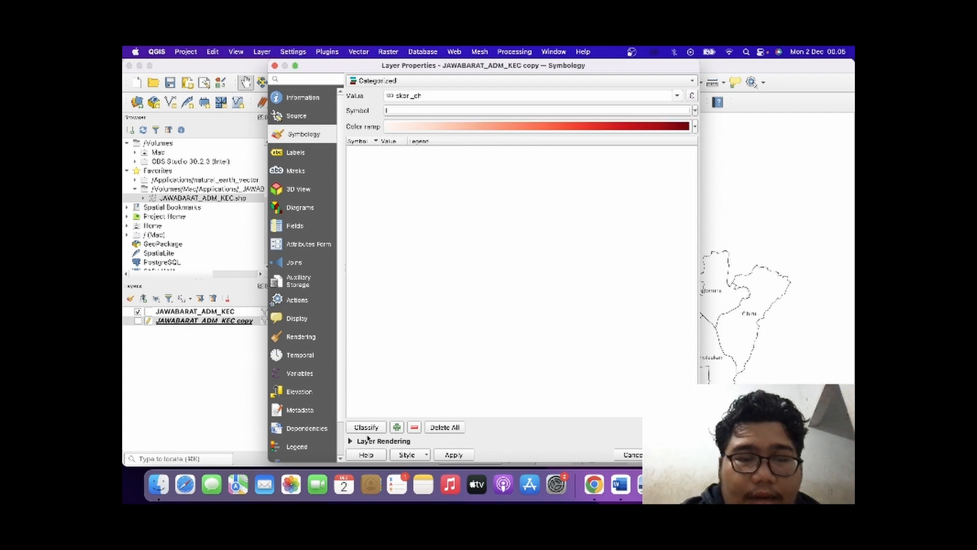
{"action": "left_click", "coordinate": [372, 431]}
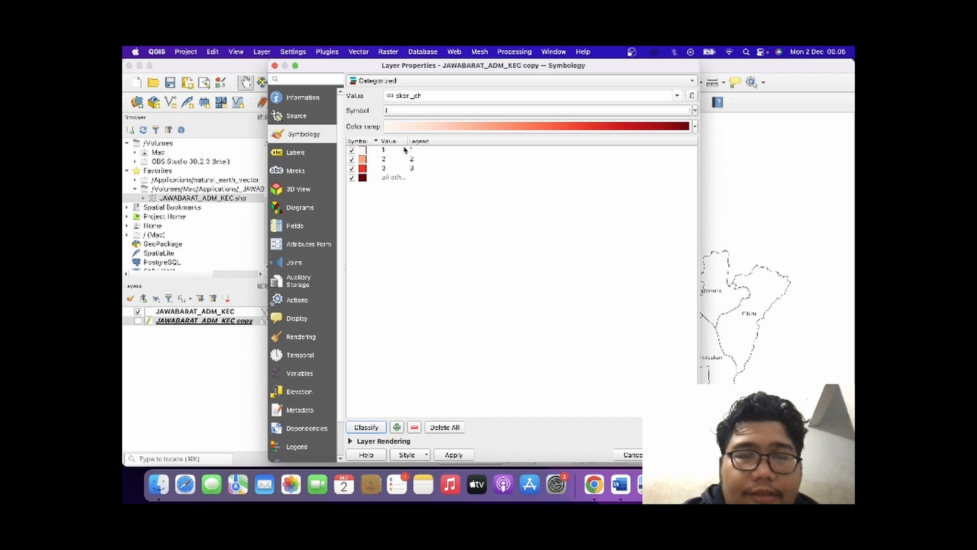
Remove the all other values category from the classification and accept the layer properties.
{"action": "left_click", "coordinate": [370, 179]}
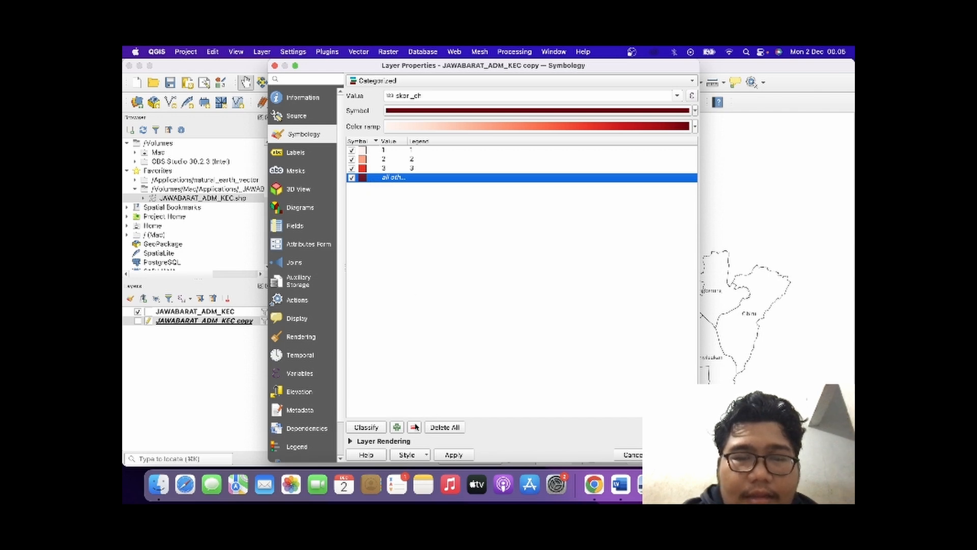
{"action": "left_click", "coordinate": [415, 427]}
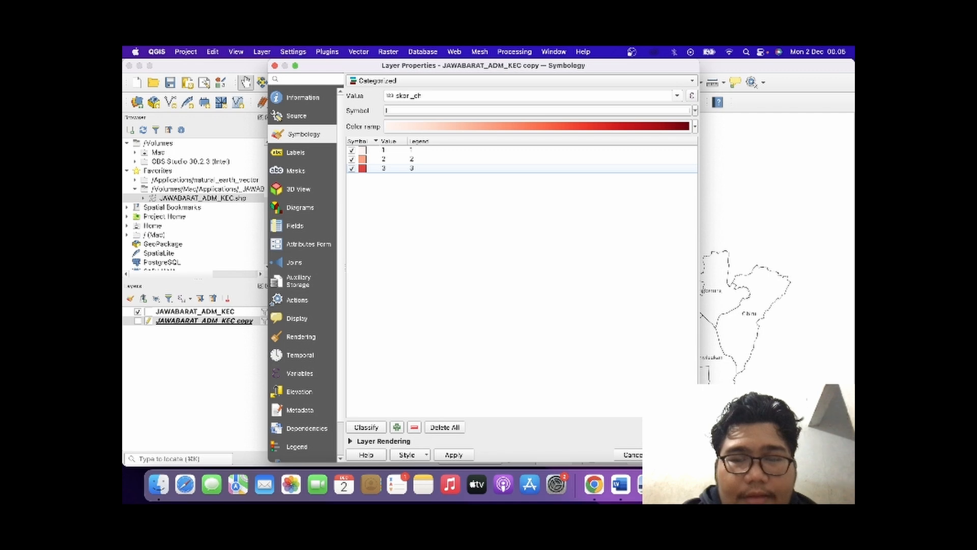
{"action": "left_click", "coordinate": [678, 455]}
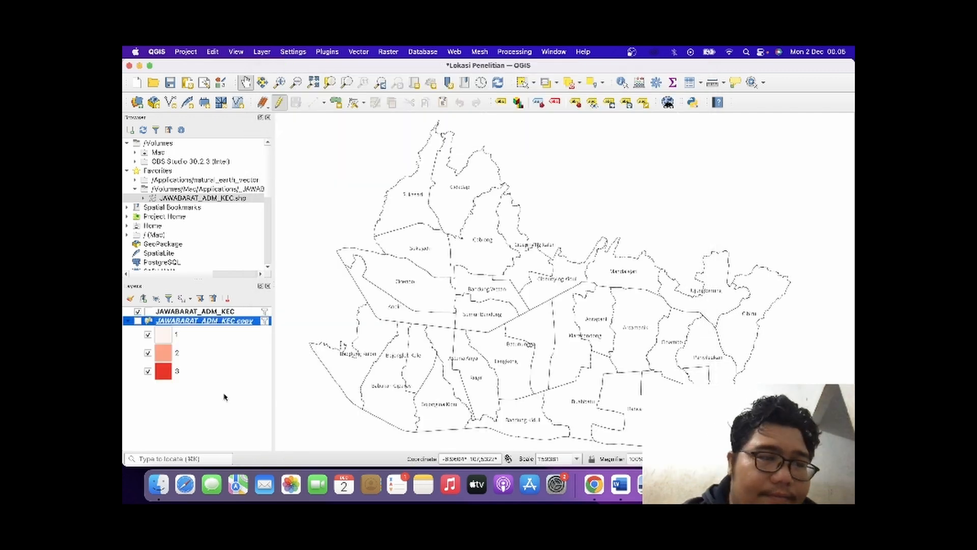
Hide the JAWABARAT_ADM_KEC layer, show the JAWABARAT_ADM_KEC copy layer and inspect its rainfall score map.
{"action": "left_click", "coordinate": [137, 311]}
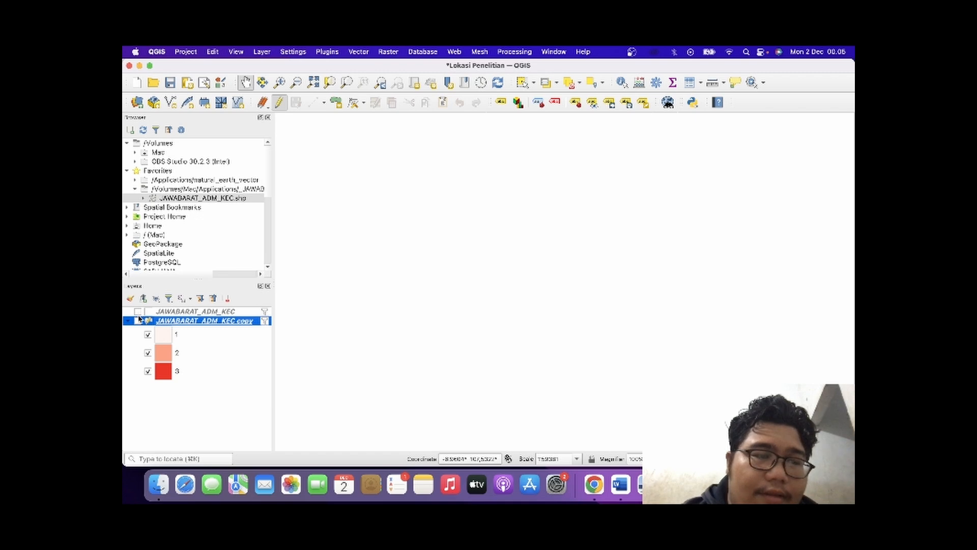
{"action": "left_click", "coordinate": [138, 321]}
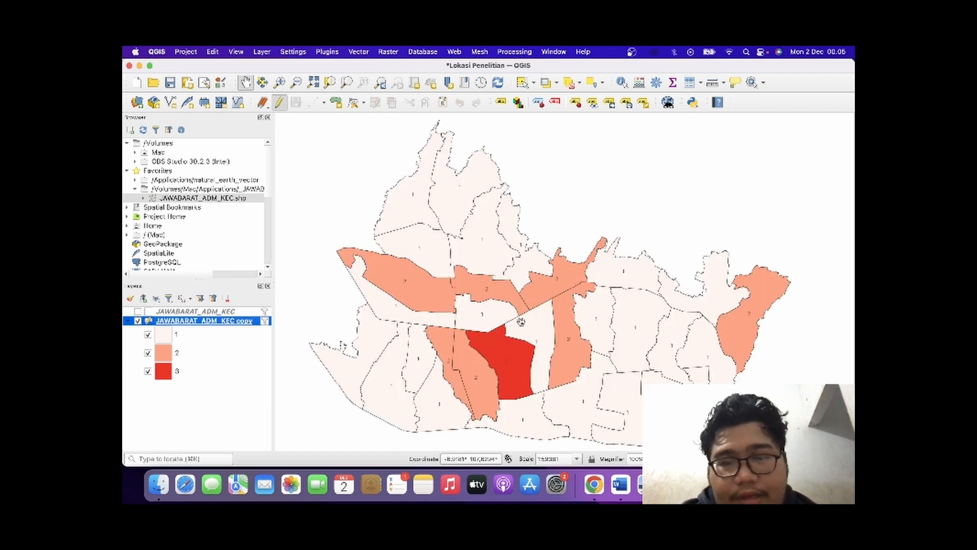
{"action": "scroll", "coordinate": [538, 324], "scroll_direction": "up", "scroll_amount": 3}
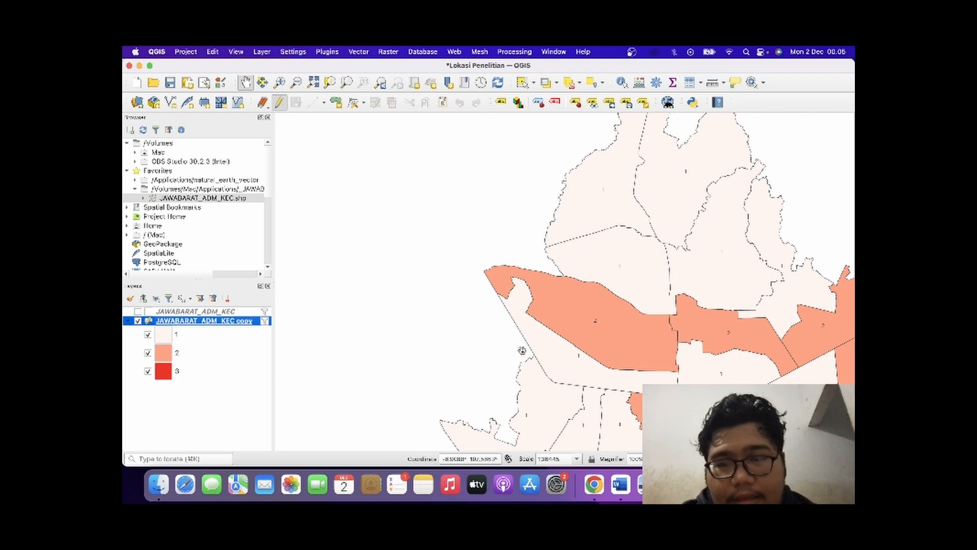
{"action": "scroll", "coordinate": [511, 370], "scroll_direction": "down", "scroll_amount": 1}
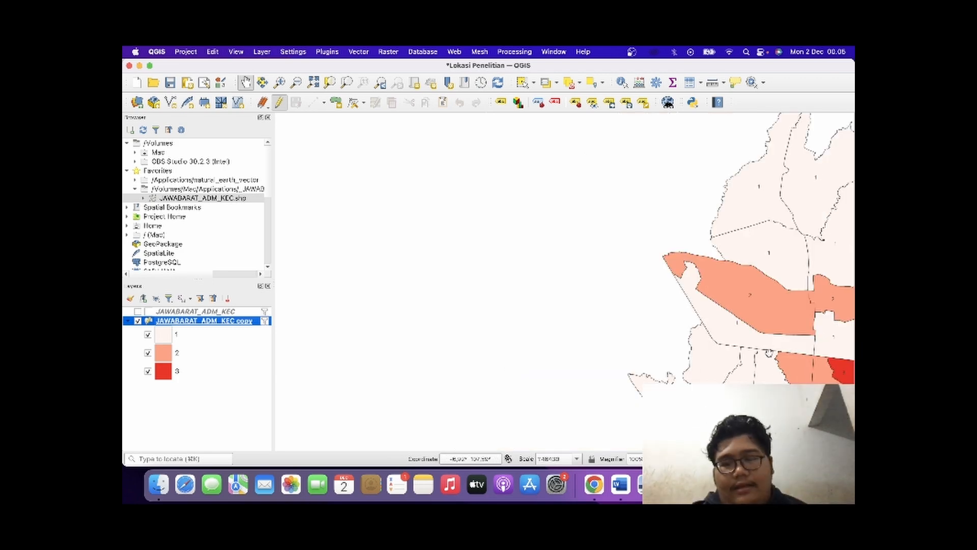
Collapse the legend classes of the JAWABARAT_ADM_KEC copy layer in the layer list.
{"action": "left_click_drag", "start_coordinate": [748, 346], "coordinate": [370, 299]}
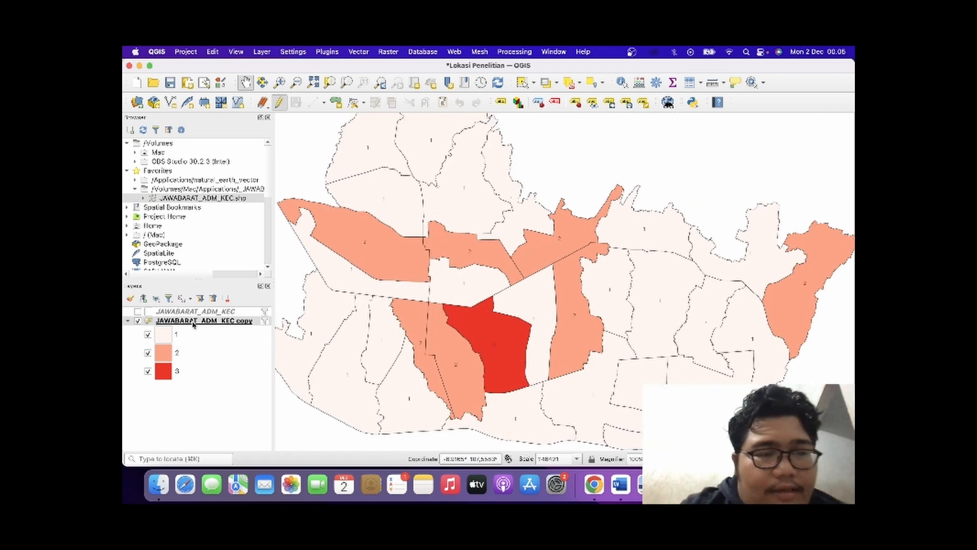
{"action": "right_click", "coordinate": [194, 325]}
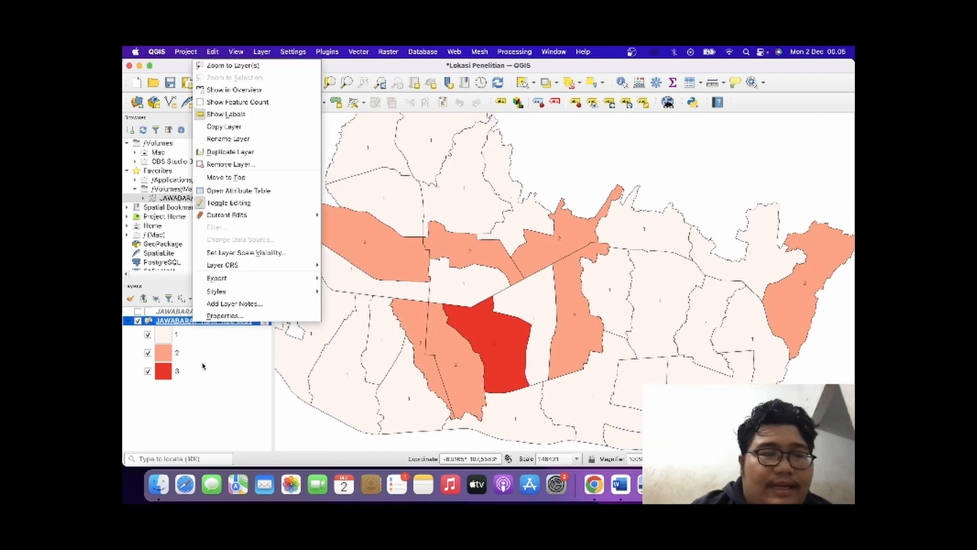
{"action": "left_click", "coordinate": [196, 389]}
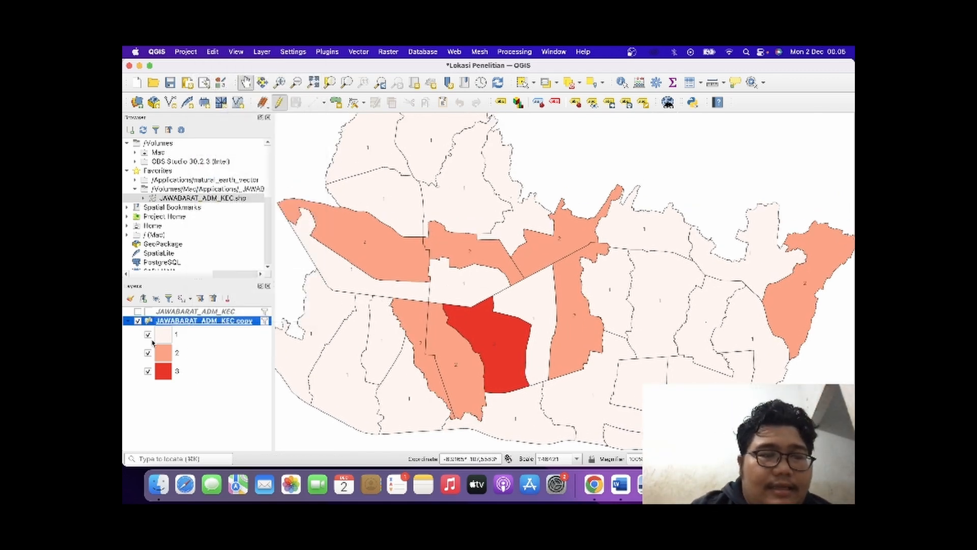
{"action": "left_click", "coordinate": [127, 322]}
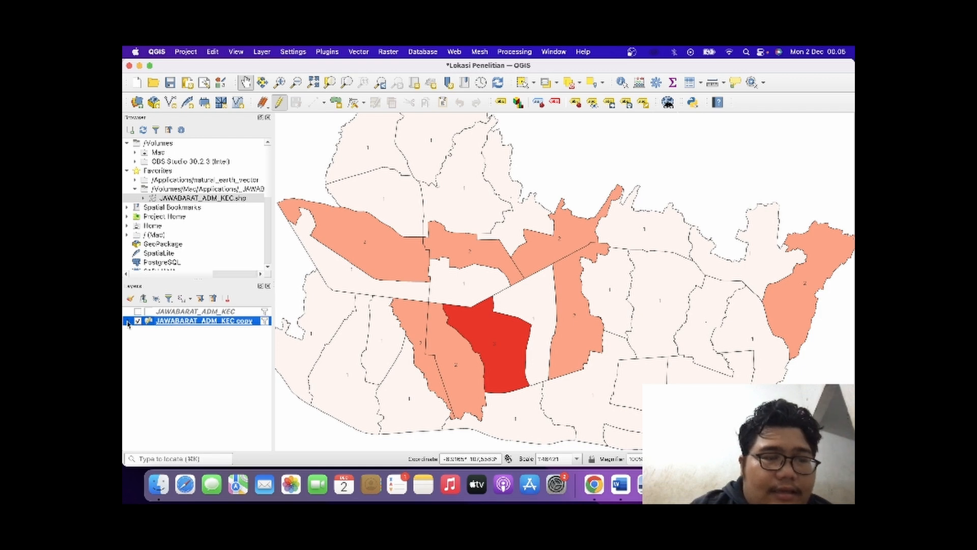
Try labelling the districts of the JAWABARAT_ADM_KEC copy layer with the WADMKK field and check the map.
{"action": "double_click", "coordinate": [177, 322]}
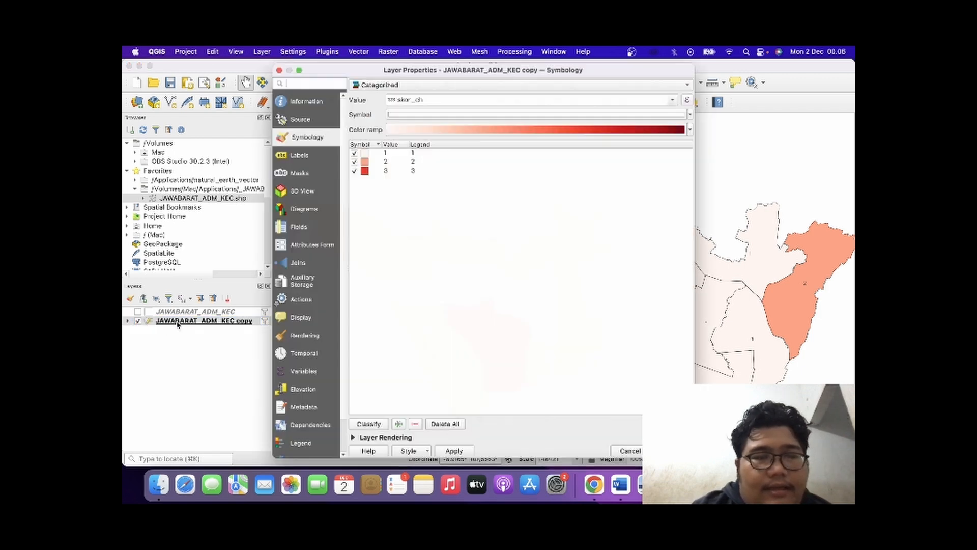
{"action": "left_click", "coordinate": [294, 153]}
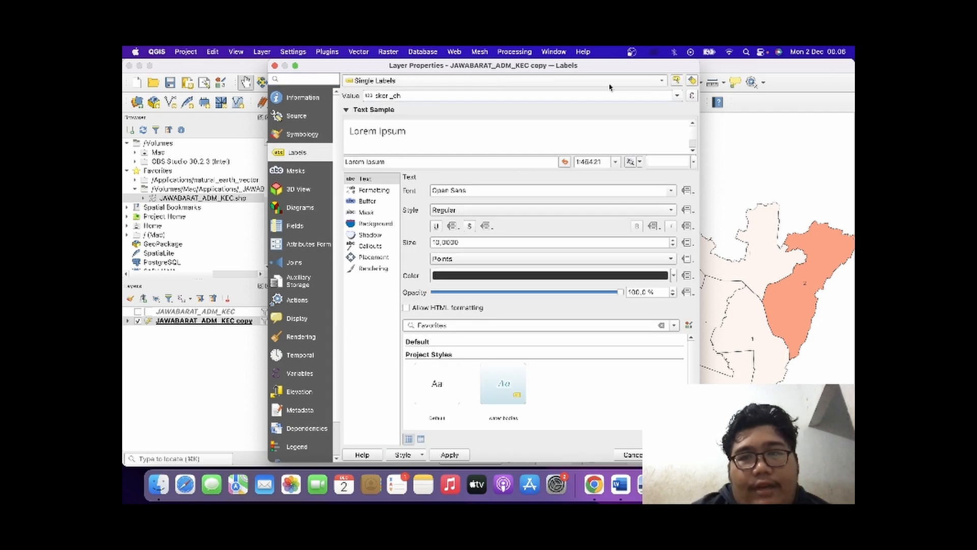
{"action": "left_click", "coordinate": [676, 95]}
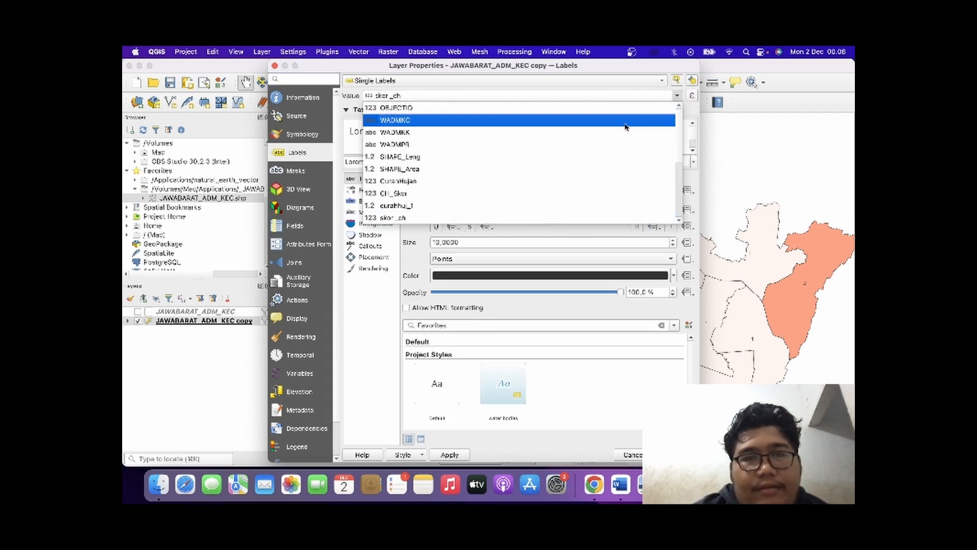
{"action": "left_click", "coordinate": [624, 132]}
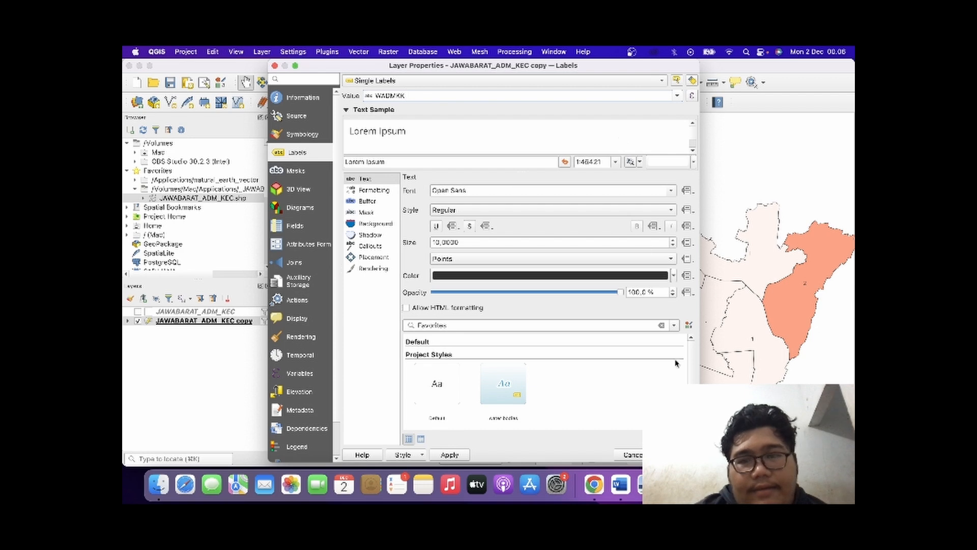
{"action": "key", "text": "Return"}
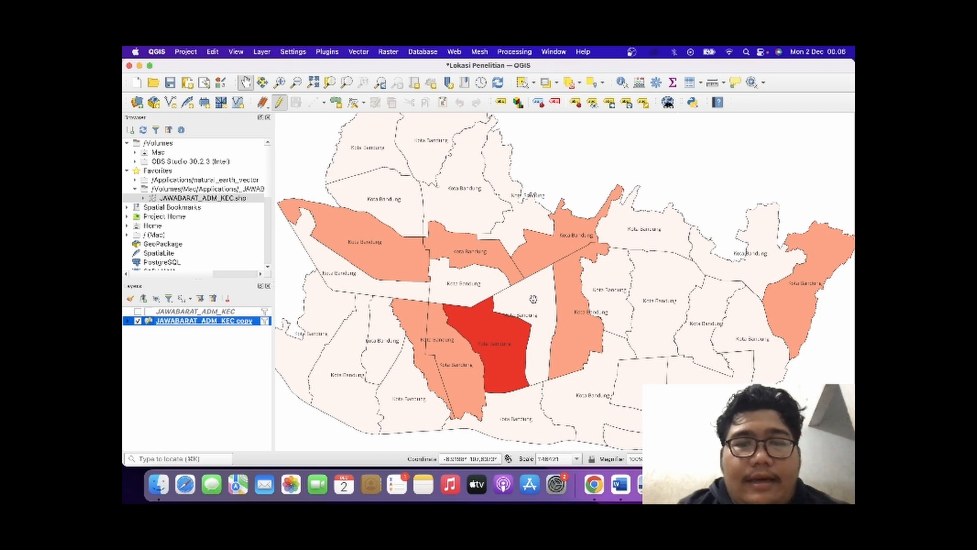
{"action": "left_click_drag", "start_coordinate": [533, 300], "coordinate": [560, 311]}
{"action": "mouse_move", "coordinate": [560, 310]}
{"action": "left_mouse_down"}
{"action": "mouse_move", "coordinate": [547, 276]}
{"action": "mouse_move", "coordinate": [549, 295]}
{"action": "left_mouse_up"}
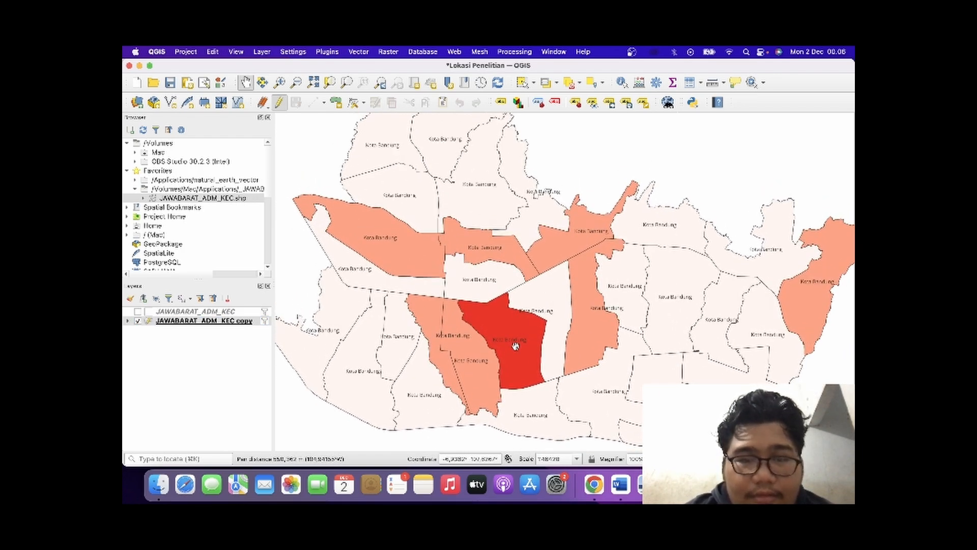
Set the copy layer's single labels to the WADMKC field and accept the layer properties.
{"action": "right_click", "coordinate": [220, 321]}
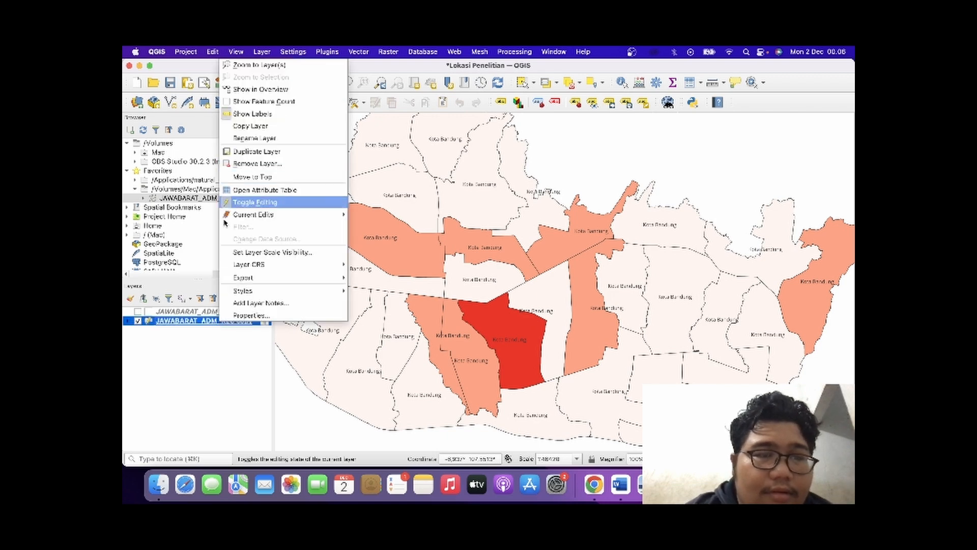
{"action": "left_click", "coordinate": [189, 359]}
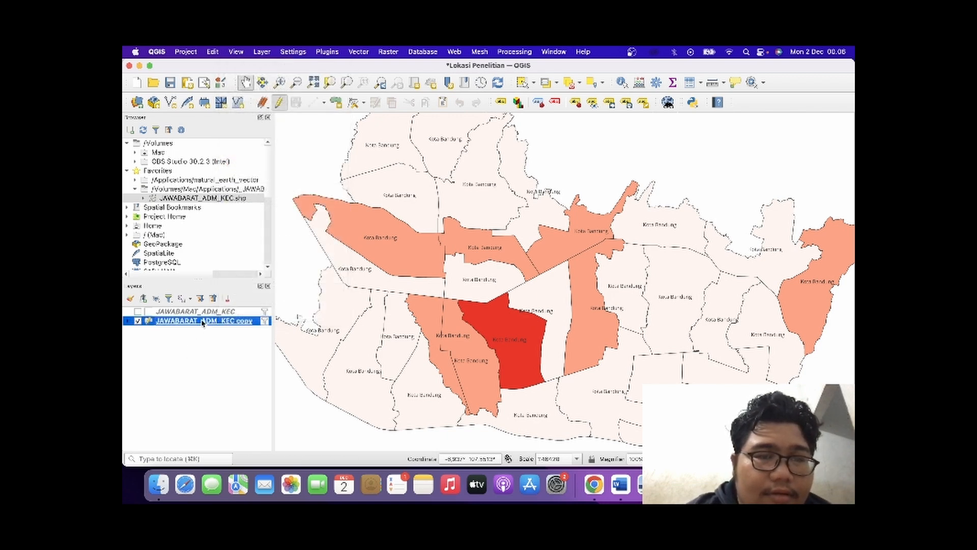
{"action": "double_click", "coordinate": [203, 321]}
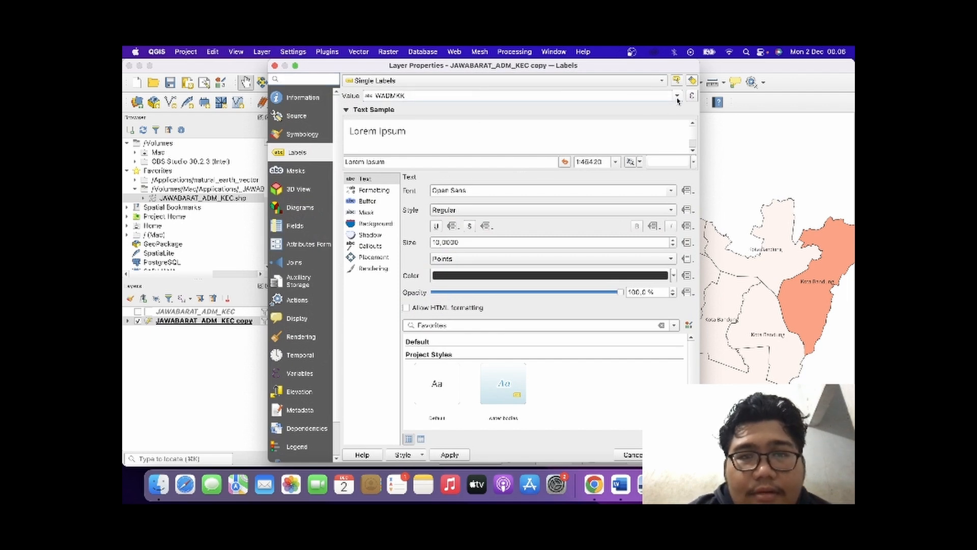
{"action": "left_click", "coordinate": [666, 81]}
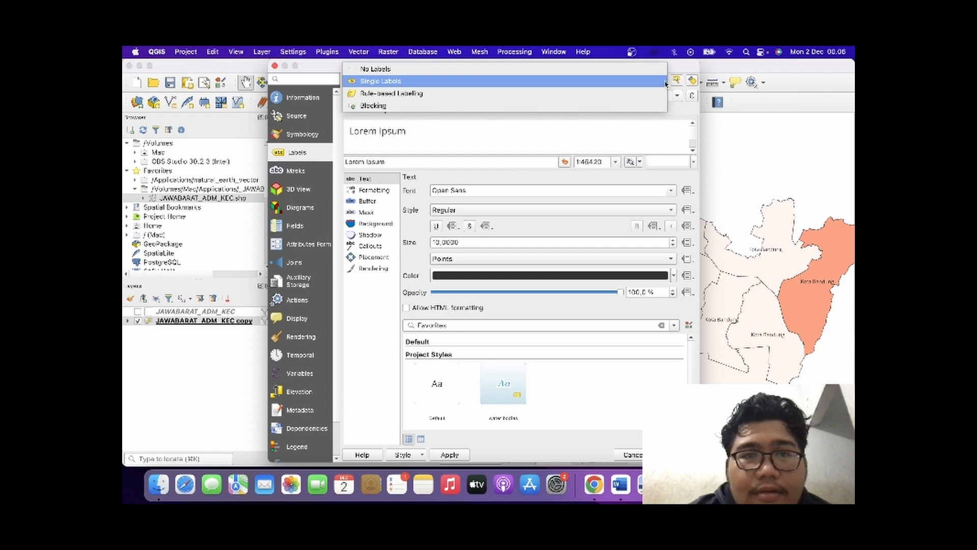
{"action": "left_click", "coordinate": [656, 83]}
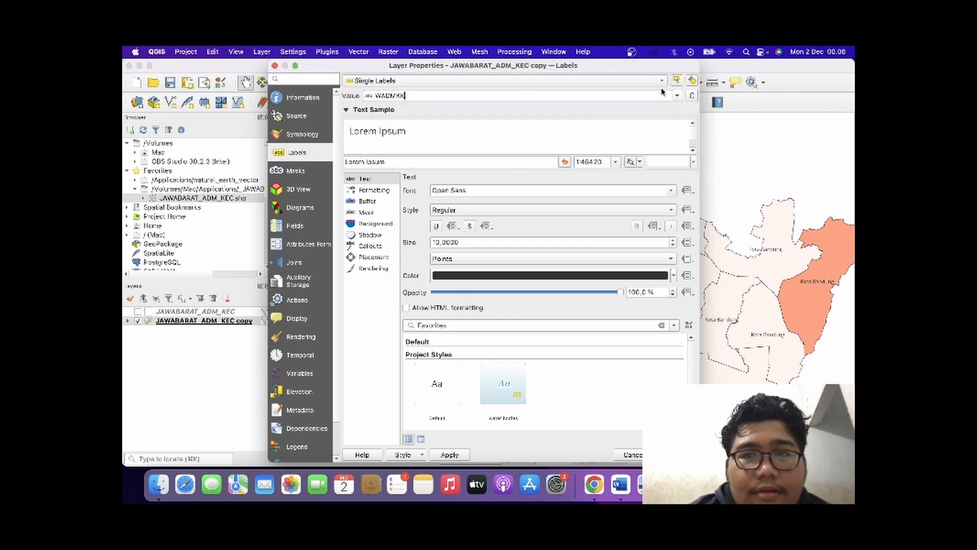
{"action": "left_click", "coordinate": [678, 96]}
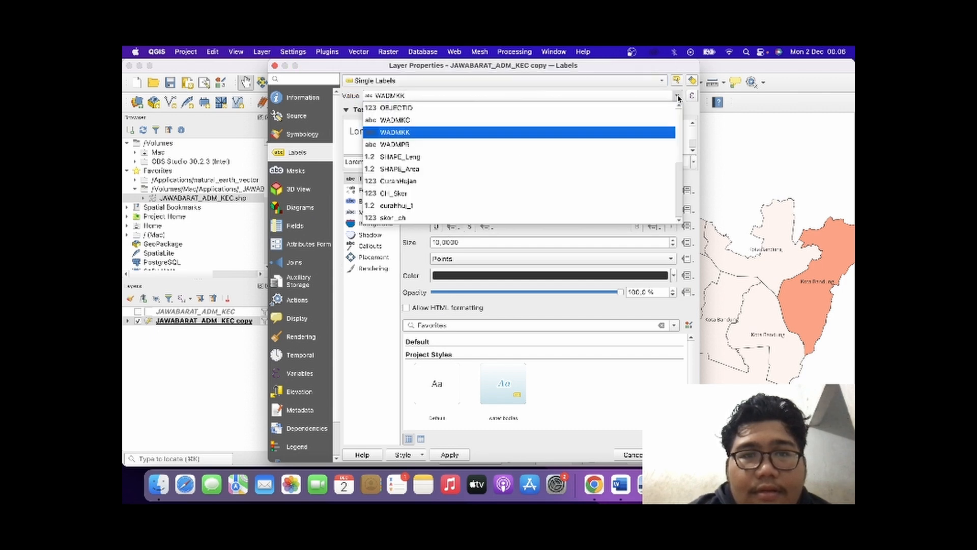
{"action": "left_click", "coordinate": [655, 124]}
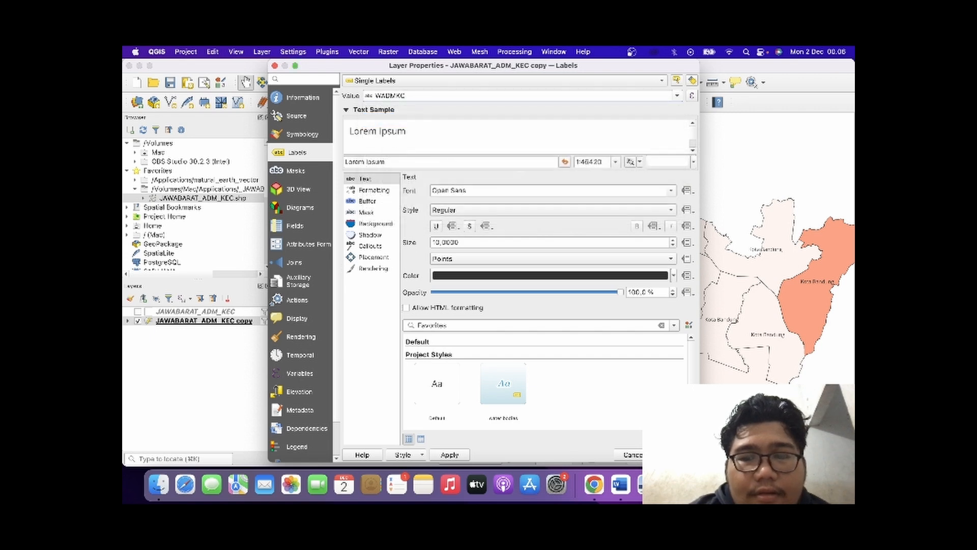
{"action": "left_click", "coordinate": [677, 454]}
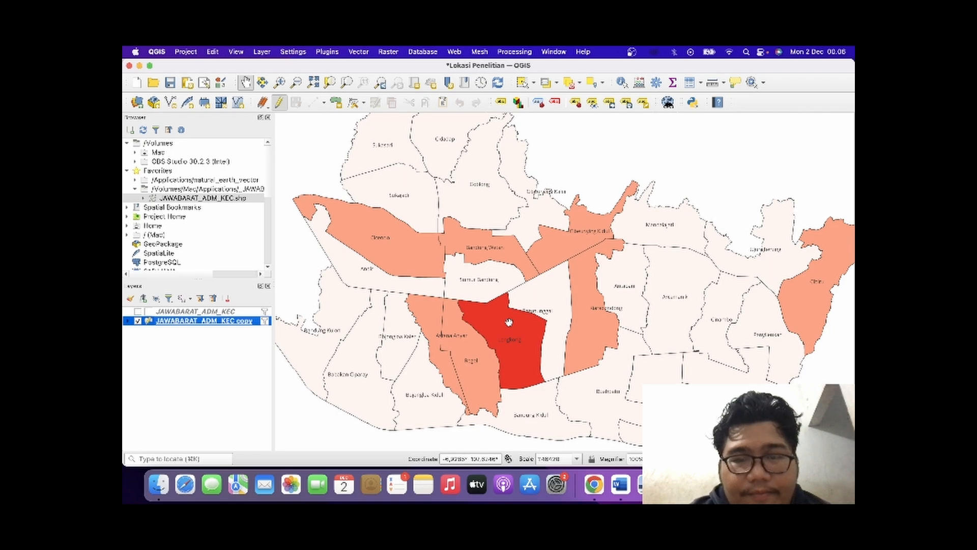
Create a print layout titled "Peta Curah Hujan Kota Bandung" with the whole city framed in the map view.
{"action": "scroll", "coordinate": [509, 322], "scroll_direction": "down", "scroll_amount": 1}
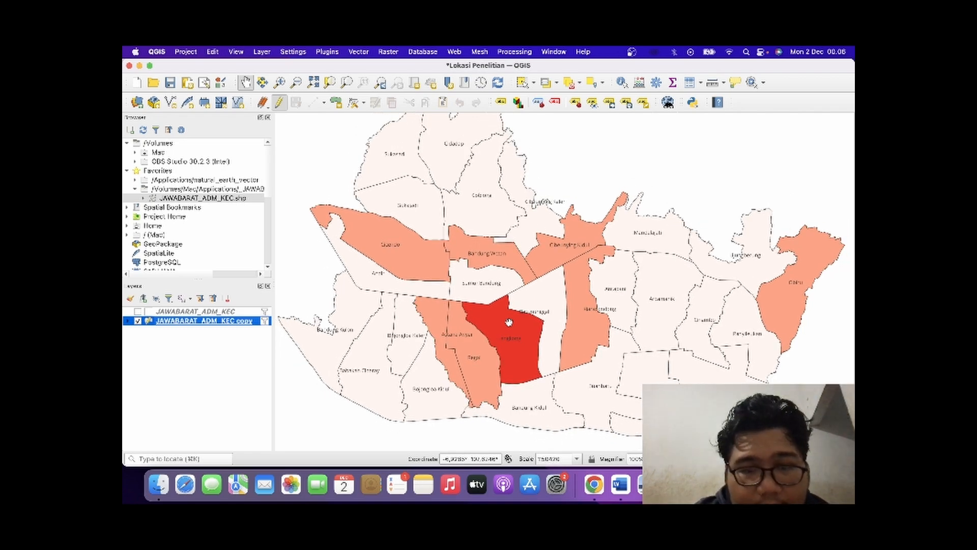
{"action": "scroll", "coordinate": [509, 322], "scroll_direction": "up", "scroll_amount": 1}
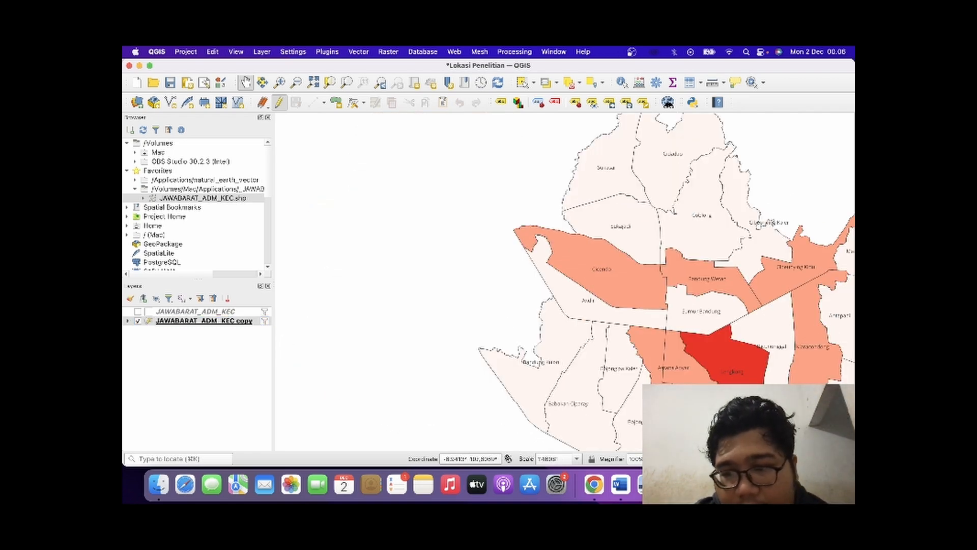
{"action": "left_click_drag", "start_coordinate": [675, 395], "coordinate": [444, 380]}
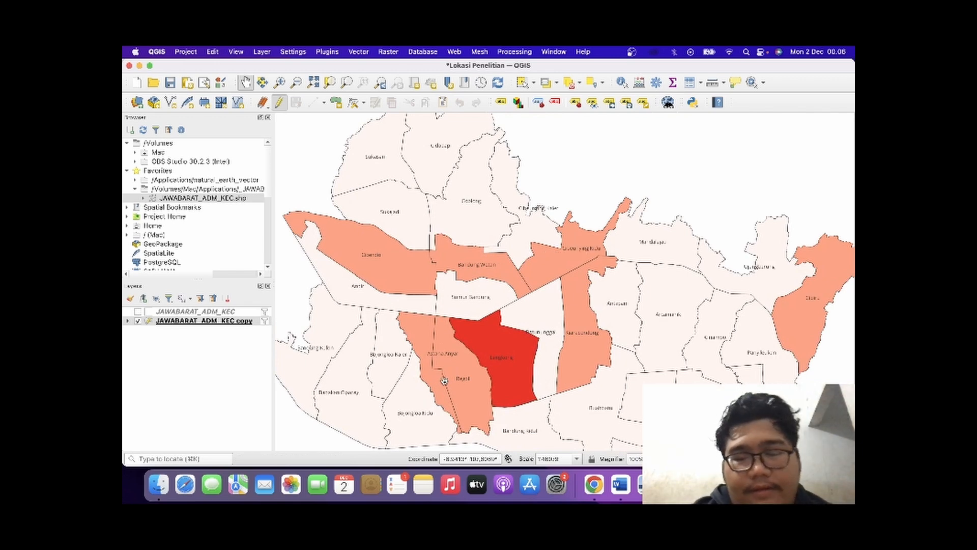
{"action": "key", "text": "super+p"}
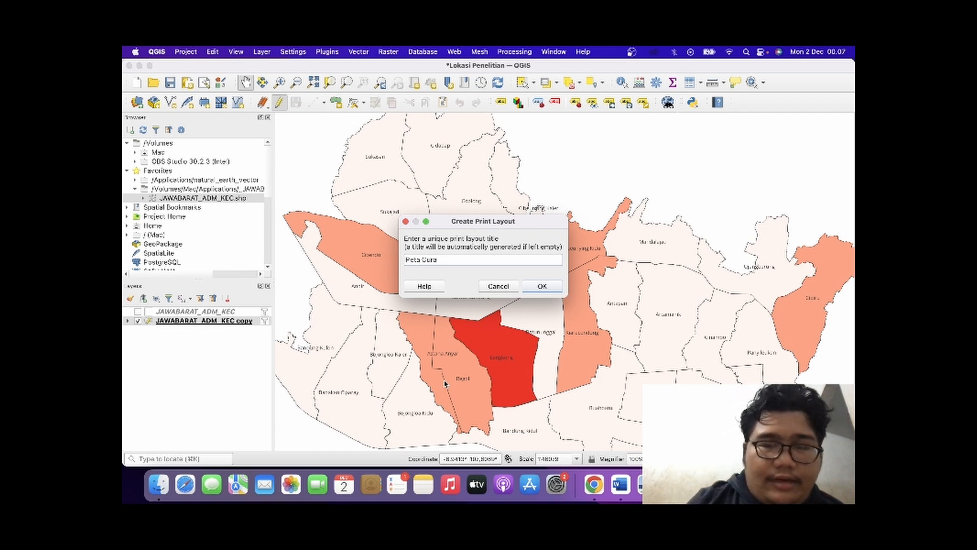
{"action": "type", "text": "Peta Curah Hujan Kota Bandung"}
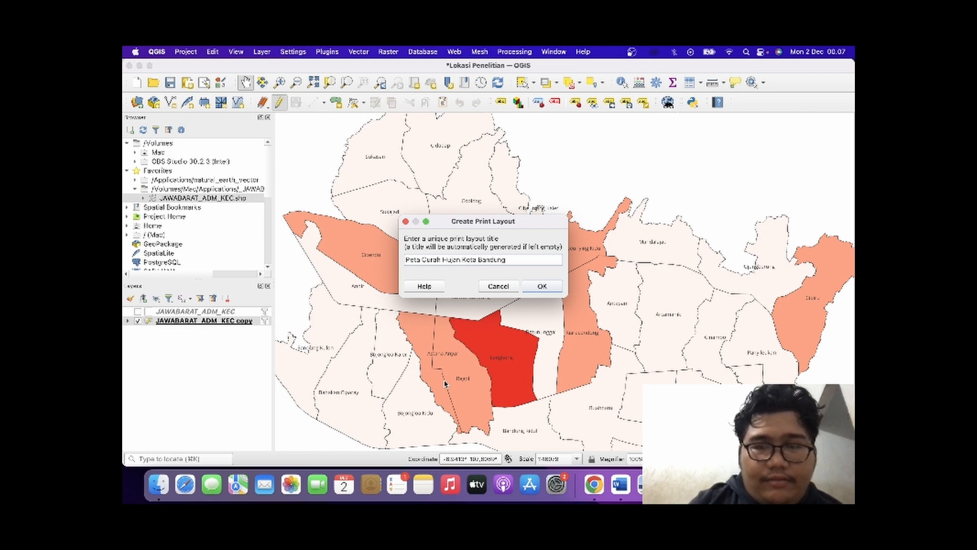
{"action": "left_click", "coordinate": [536, 290]}
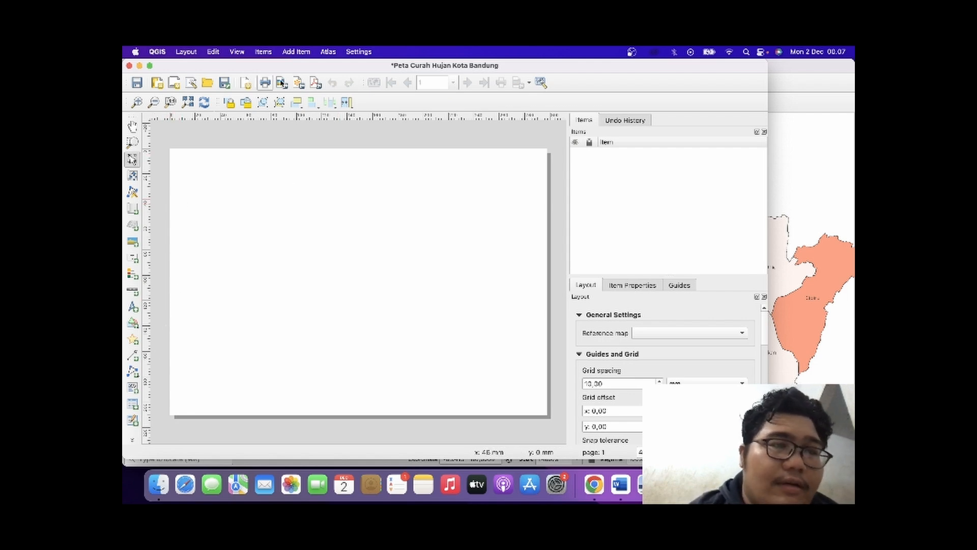
Add a rectangle as a border frame over nearly the whole page, slightly inset from the page edges.
{"action": "left_click", "coordinate": [298, 51]}
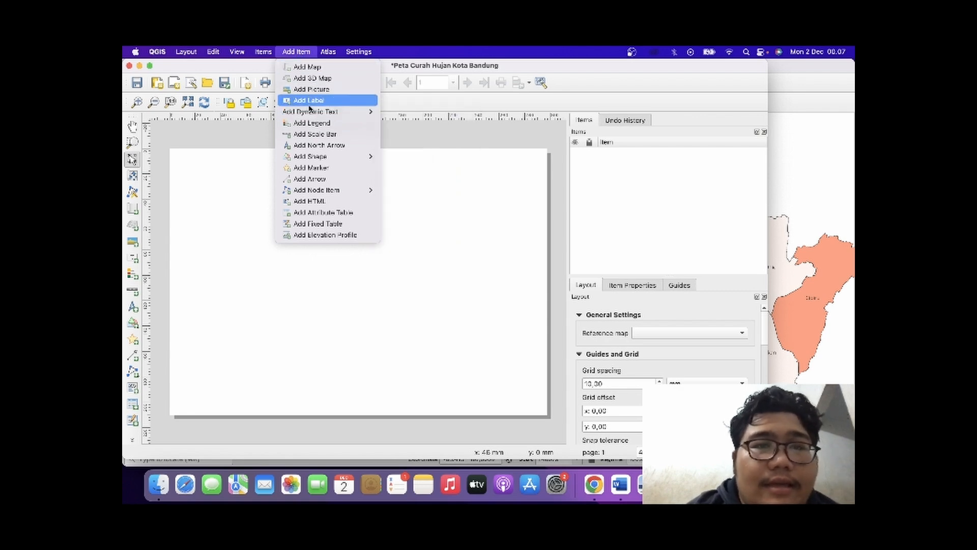
{"action": "mouse_move", "coordinate": [330, 155]}
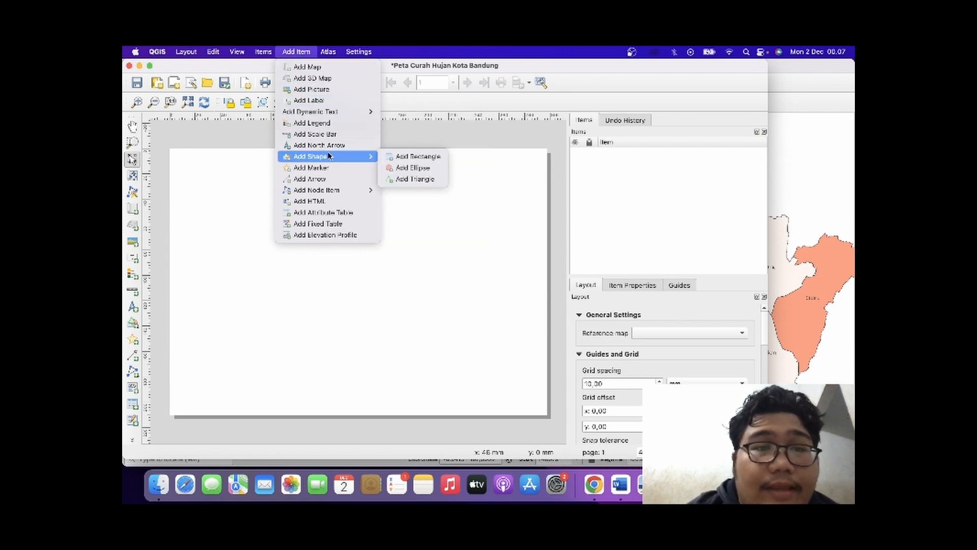
{"action": "left_click", "coordinate": [419, 158]}
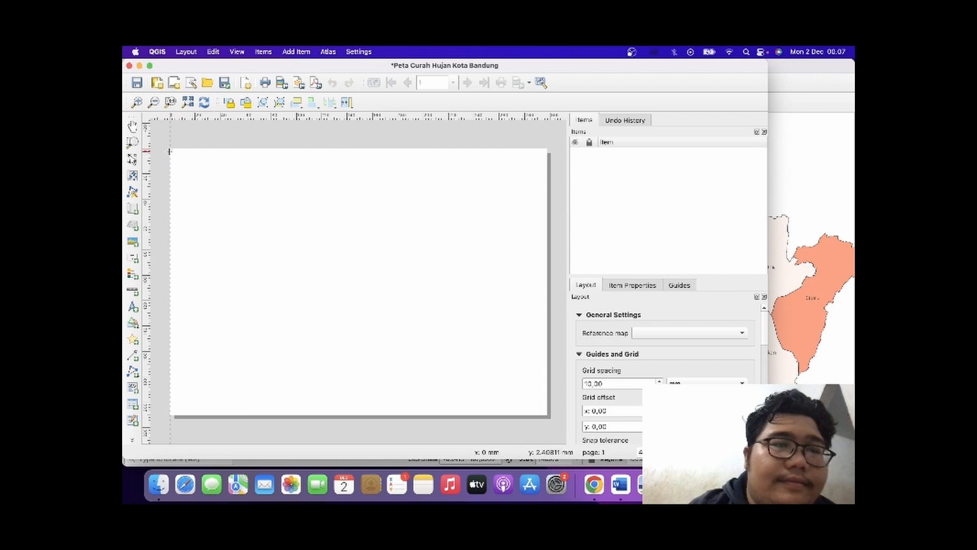
{"action": "left_click_drag", "start_coordinate": [171, 149], "coordinate": [543, 412]}
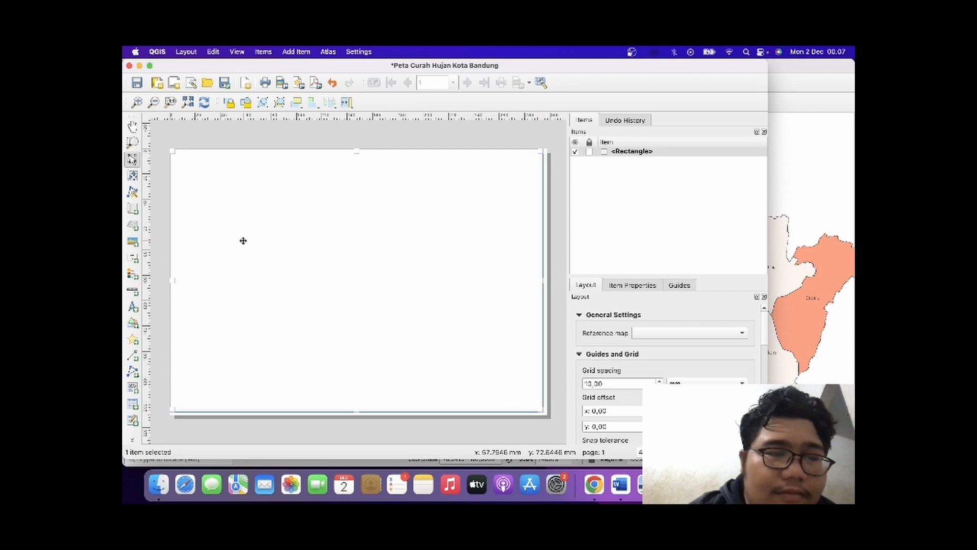
{"action": "left_click_drag", "start_coordinate": [175, 154], "coordinate": [176, 155]}
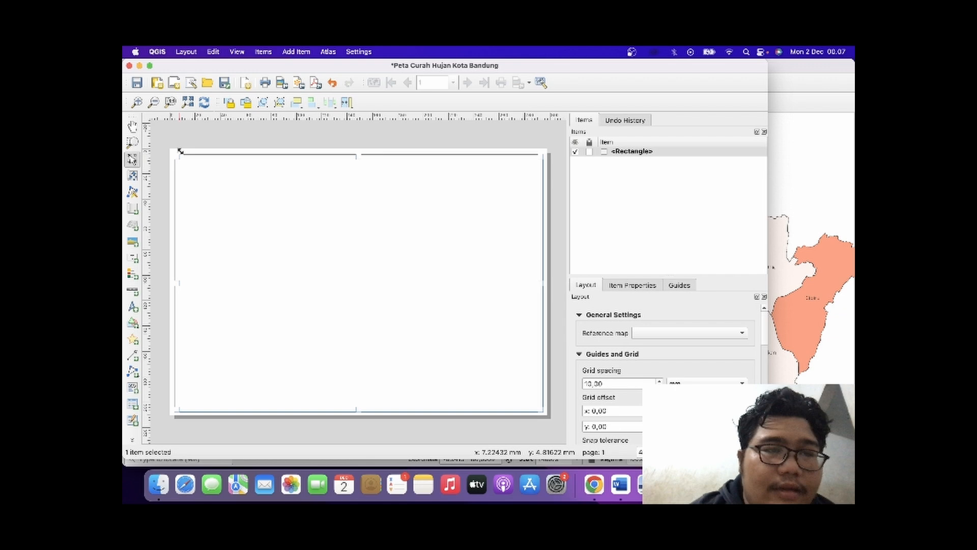
{"action": "left_click", "coordinate": [207, 127]}
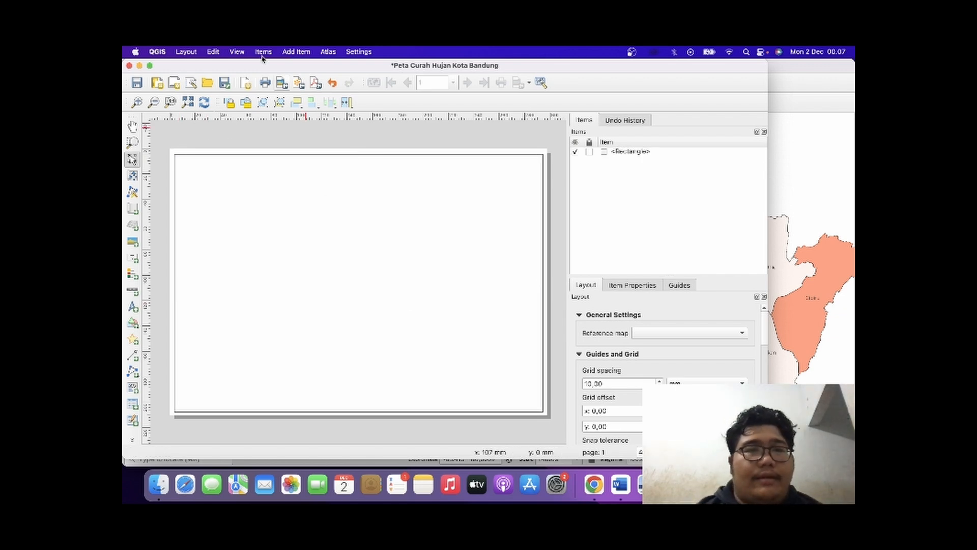
Add the rainfall map to the layout, filling the area inside the rectangular border frame.
{"action": "left_click", "coordinate": [293, 52]}
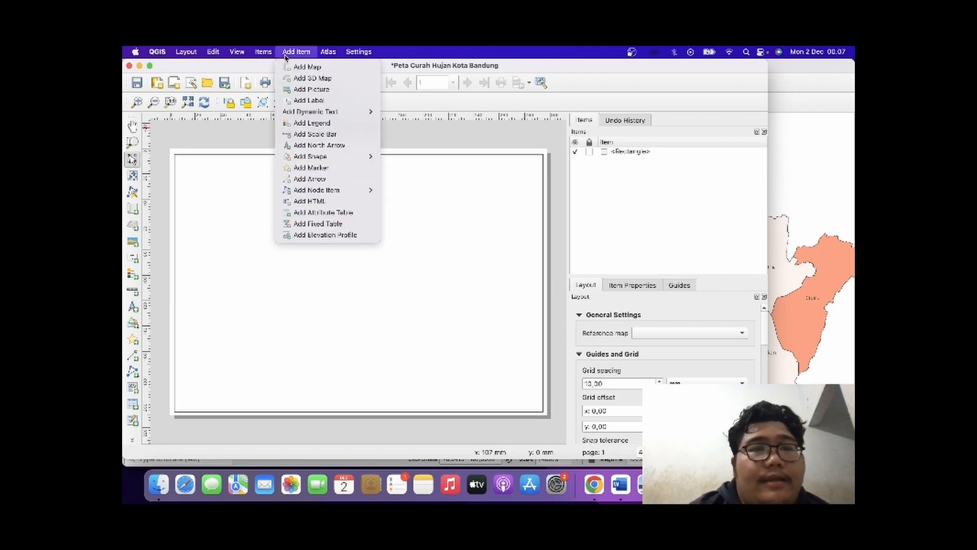
{"action": "left_click", "coordinate": [306, 66]}
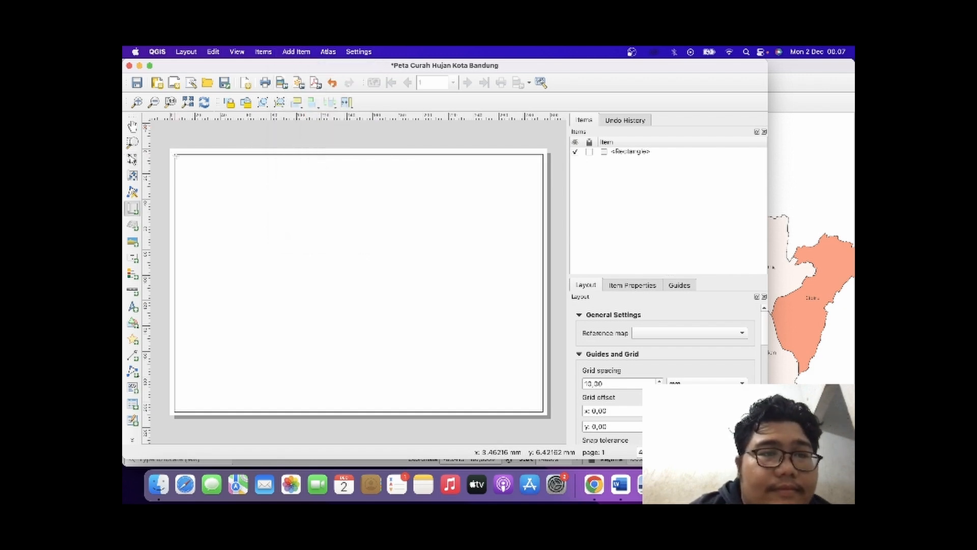
{"action": "mouse_move", "coordinate": [175, 156]}
{"action": "left_mouse_down"}
{"action": "mouse_move", "coordinate": [316, 273]}
{"action": "mouse_move", "coordinate": [542, 411]}
{"action": "left_mouse_up"}
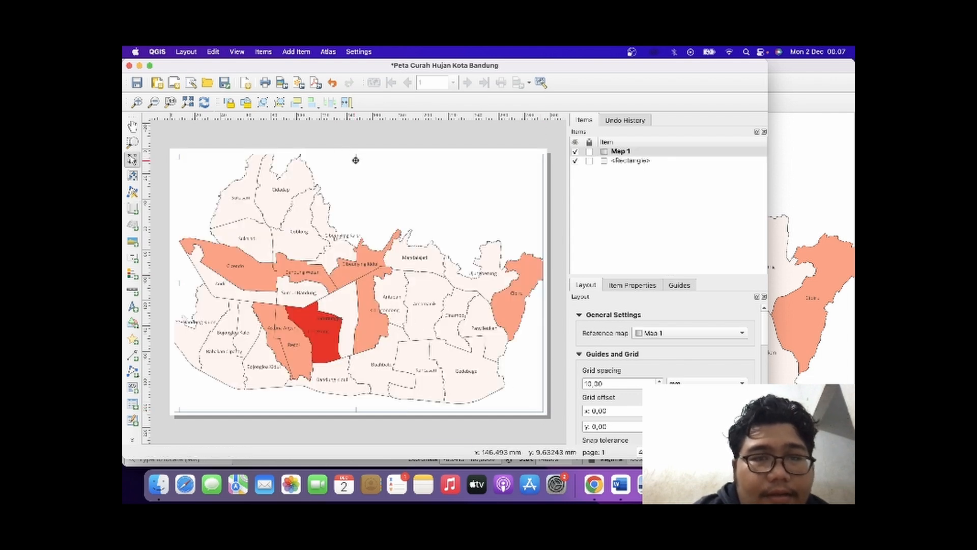
{"action": "scroll", "coordinate": [357, 201], "scroll_direction": "up", "scroll_amount": 1}
{"action": "scroll", "coordinate": [357, 201], "scroll_direction": "down", "scroll_amount": 2}
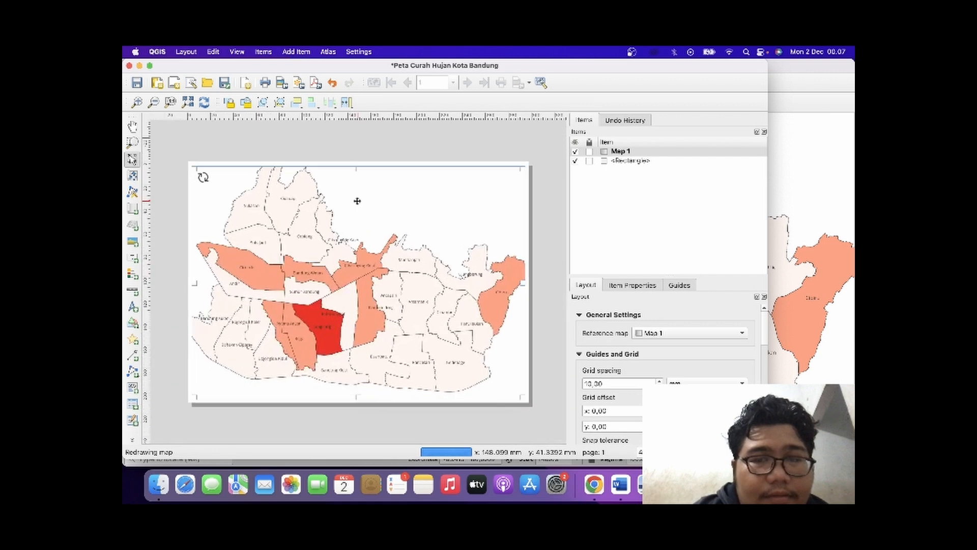
{"action": "mouse_move", "coordinate": [357, 165]}
{"action": "left_mouse_down"}
{"action": "mouse_move", "coordinate": [357, 174]}
{"action": "mouse_move", "coordinate": [357, 165]}
{"action": "left_mouse_up"}
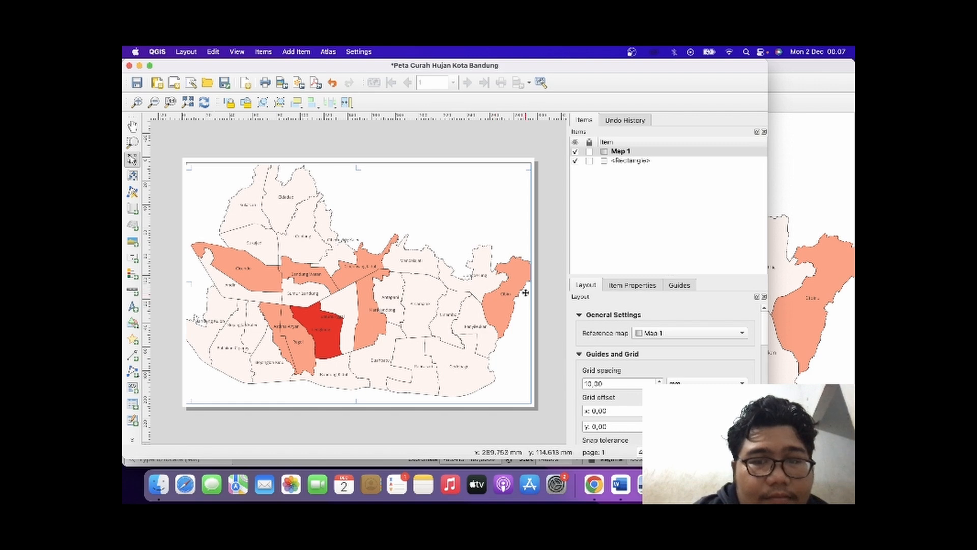
Shrink the map item slightly on its right, left and bottom edges to leave a gap inside the border frame.
{"action": "left_click_drag", "start_coordinate": [530, 285], "coordinate": [525, 285]}
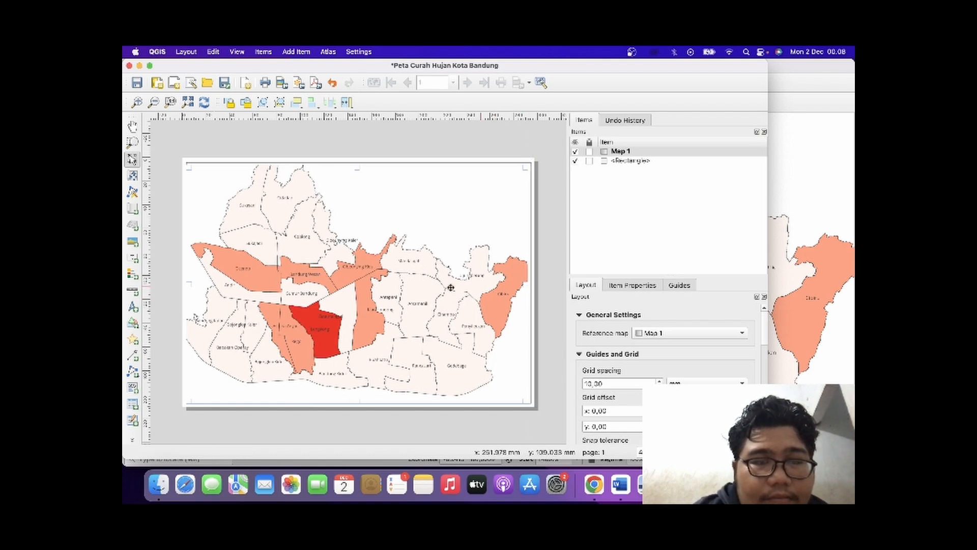
{"action": "left_click_drag", "start_coordinate": [190, 286], "coordinate": [192, 285]}
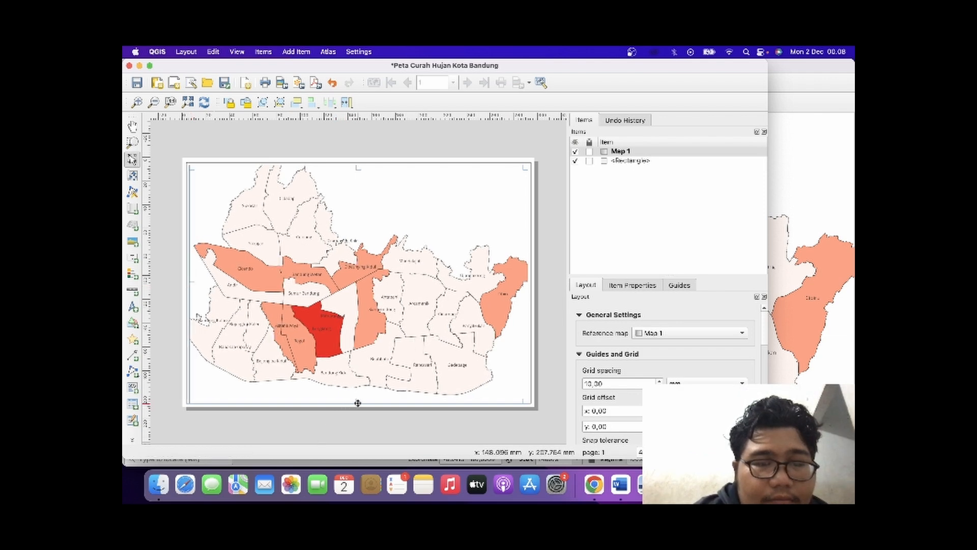
{"action": "left_click_drag", "start_coordinate": [358, 402], "coordinate": [358, 398]}
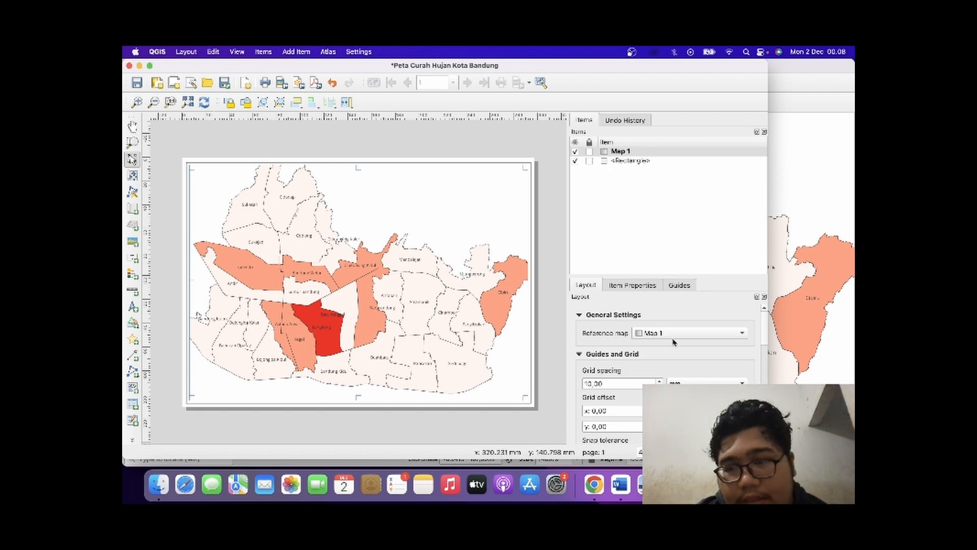
Set the layout map's scale to 80000 and deselect the map.
{"action": "scroll", "coordinate": [666, 368], "scroll_direction": "down", "scroll_amount": 2}
{"action": "scroll", "coordinate": [666, 368], "scroll_direction": "down", "scroll_amount": 3}
{"action": "scroll", "coordinate": [665, 367], "scroll_direction": "up", "scroll_amount": 6}
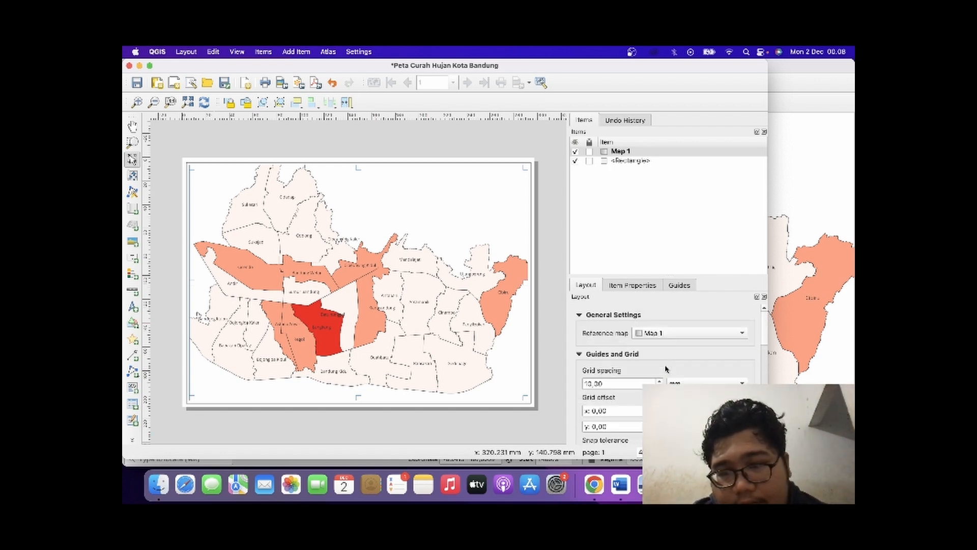
{"action": "left_click", "coordinate": [644, 287]}
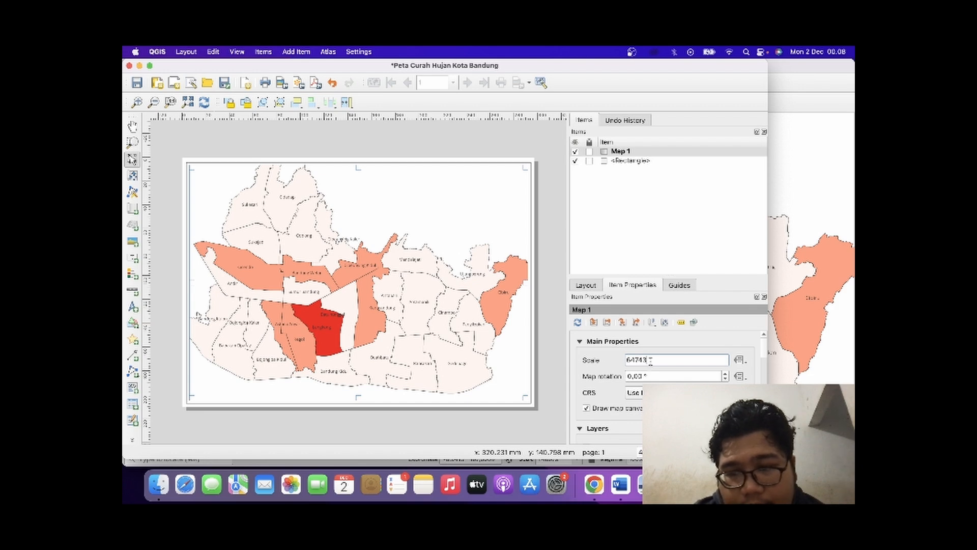
{"action": "left_click_drag", "start_coordinate": [650, 359], "coordinate": [612, 361]}
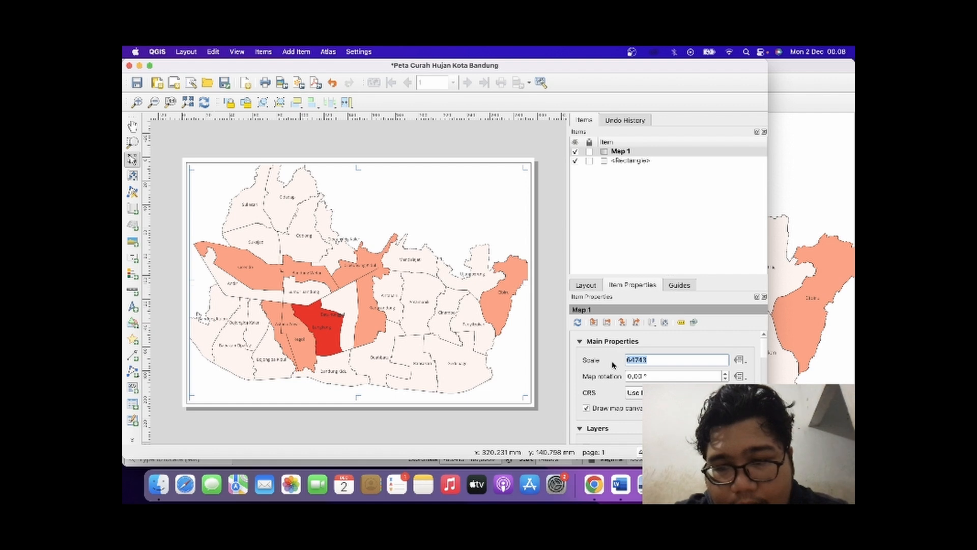
{"action": "type", "text": "83000"}
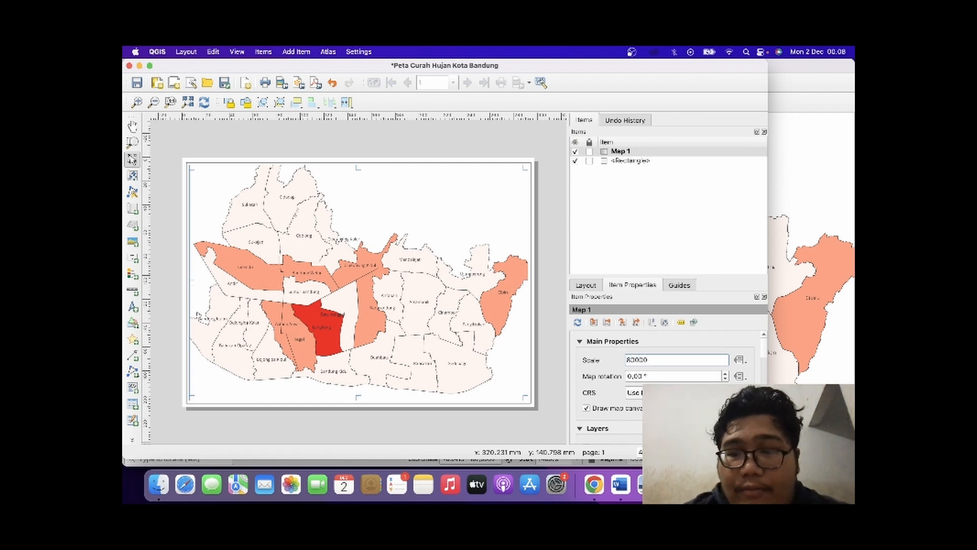
{"action": "key", "text": "Return"}
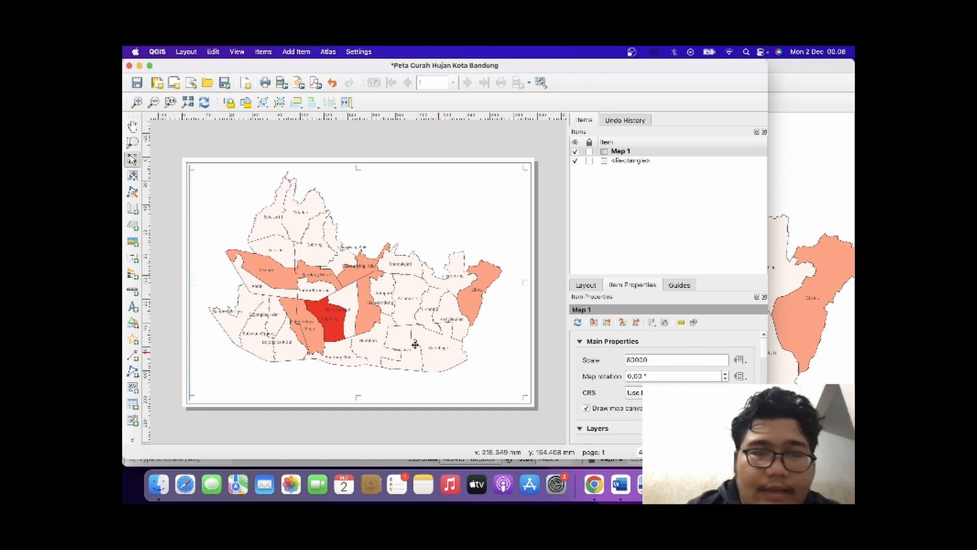
{"action": "left_click", "coordinate": [415, 140]}
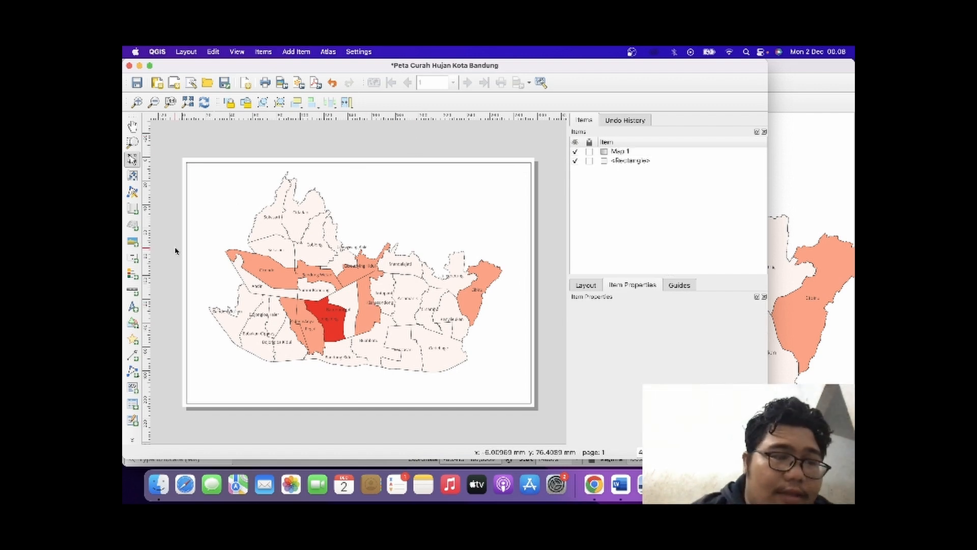
Place a small north arrow in the empty area at the map's upper right.
{"action": "left_click", "coordinate": [131, 307]}
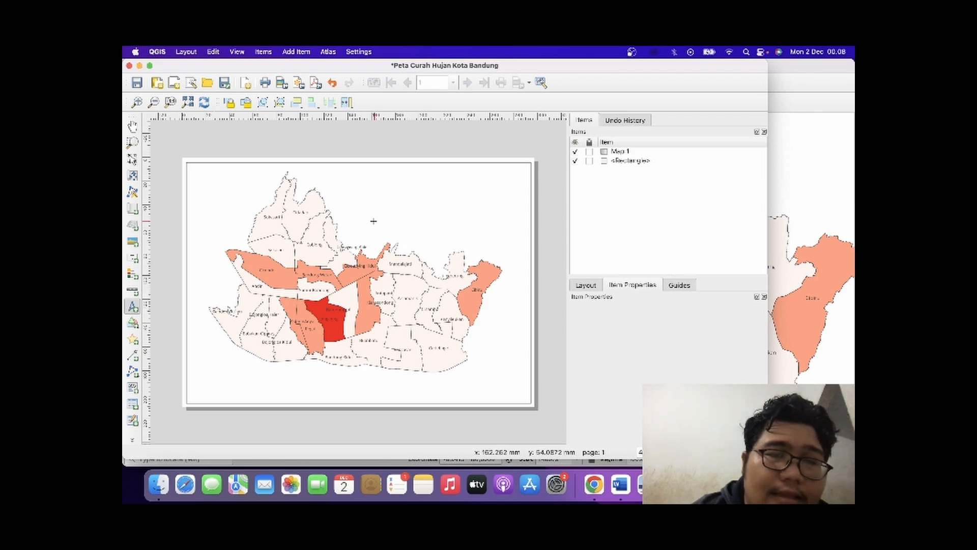
{"action": "mouse_move", "coordinate": [437, 185]}
{"action": "left_mouse_down"}
{"action": "mouse_move", "coordinate": [477, 220]}
{"action": "mouse_move", "coordinate": [442, 194]}
{"action": "left_mouse_up"}
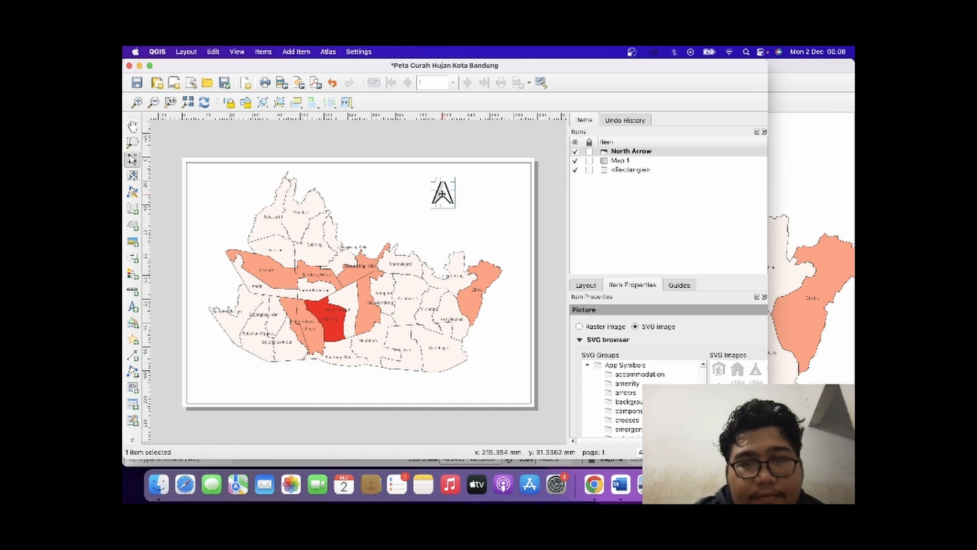
{"action": "left_click", "coordinate": [451, 149]}
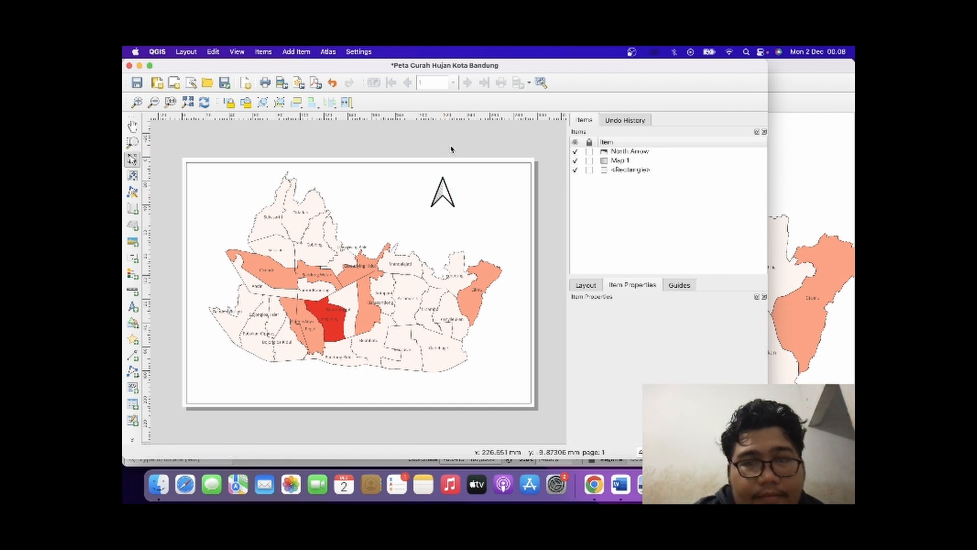
Add a new grid to the layout map and open the grid's properties for editing.
{"action": "left_click", "coordinate": [495, 257]}
{"action": "scroll", "coordinate": [666, 387], "scroll_direction": "down", "scroll_amount": 10}
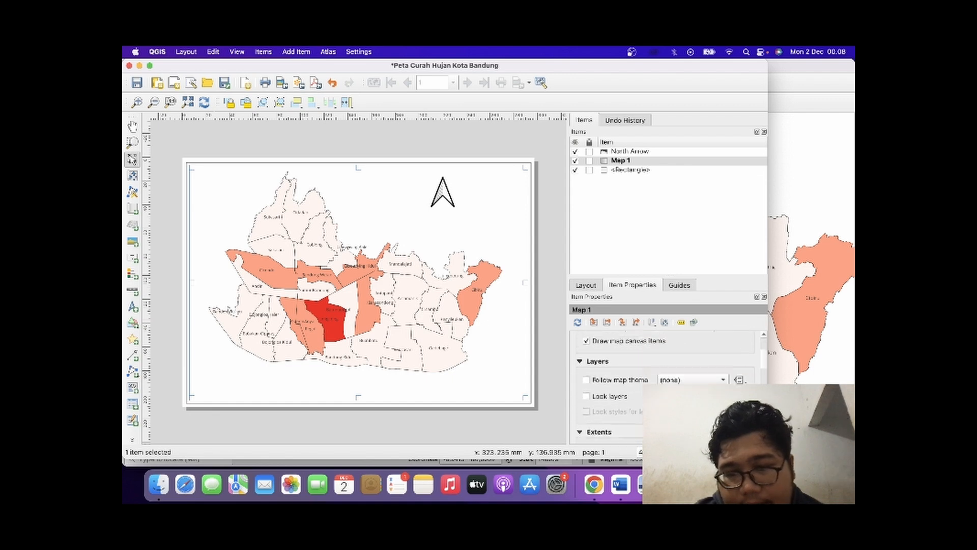
{"action": "scroll", "coordinate": [666, 387], "scroll_direction": "down", "scroll_amount": 8}
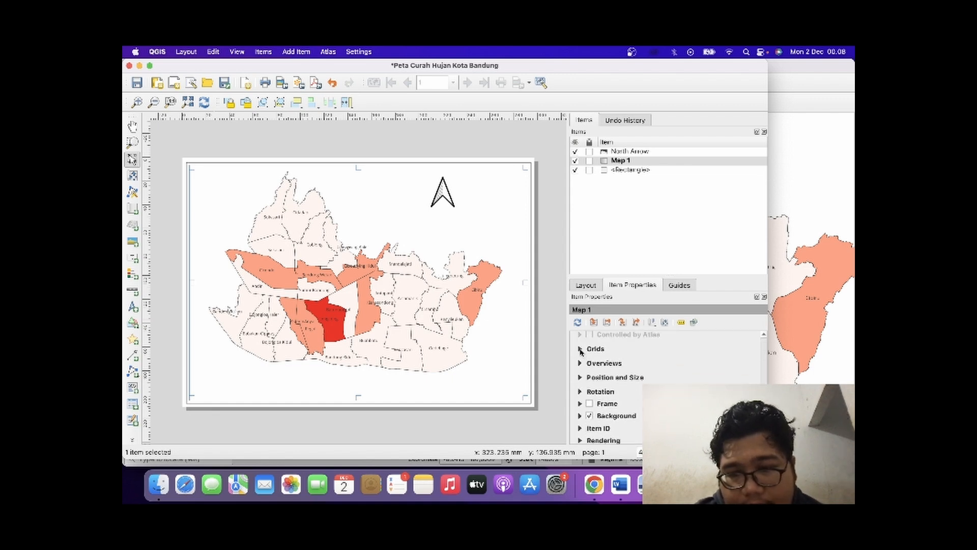
{"action": "left_click", "coordinate": [580, 350]}
{"action": "left_click", "coordinate": [598, 367]}
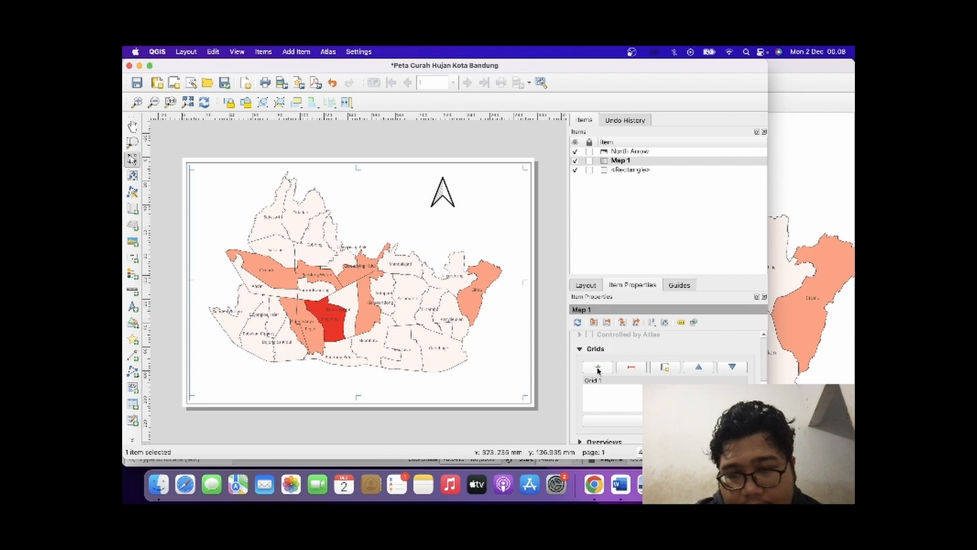
{"action": "left_click", "coordinate": [634, 421]}
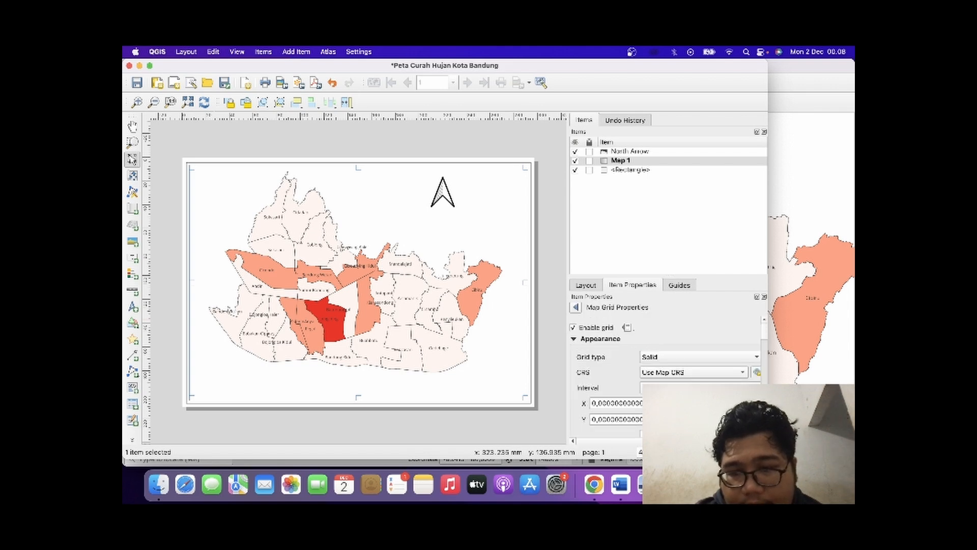
Set the grid interval to Fit Segment Width with both minimum and maximum at 91 mm.
{"action": "scroll", "coordinate": [655, 383], "scroll_direction": "down", "scroll_amount": 1}
{"action": "left_click", "coordinate": [655, 373]}
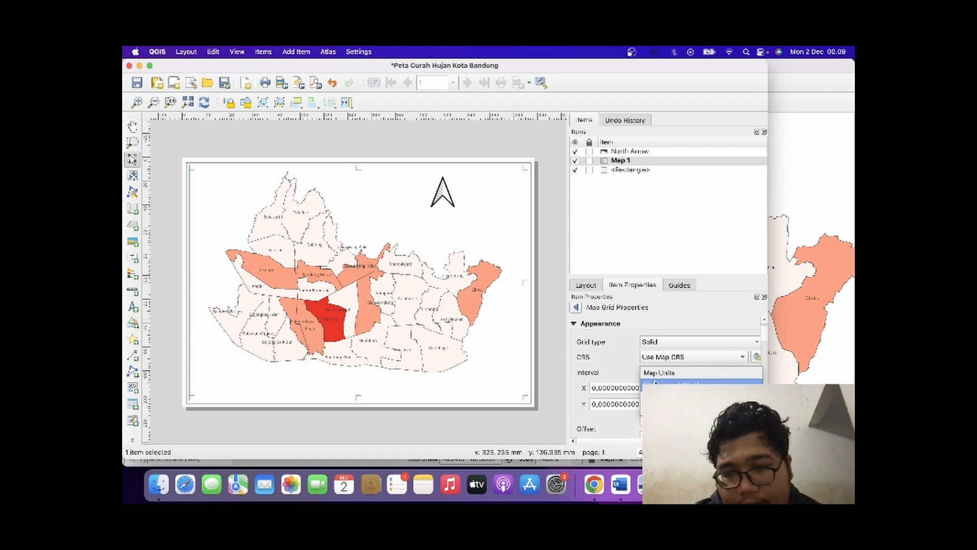
{"action": "left_click", "coordinate": [655, 383]}
{"action": "key", "text": "Tab"}
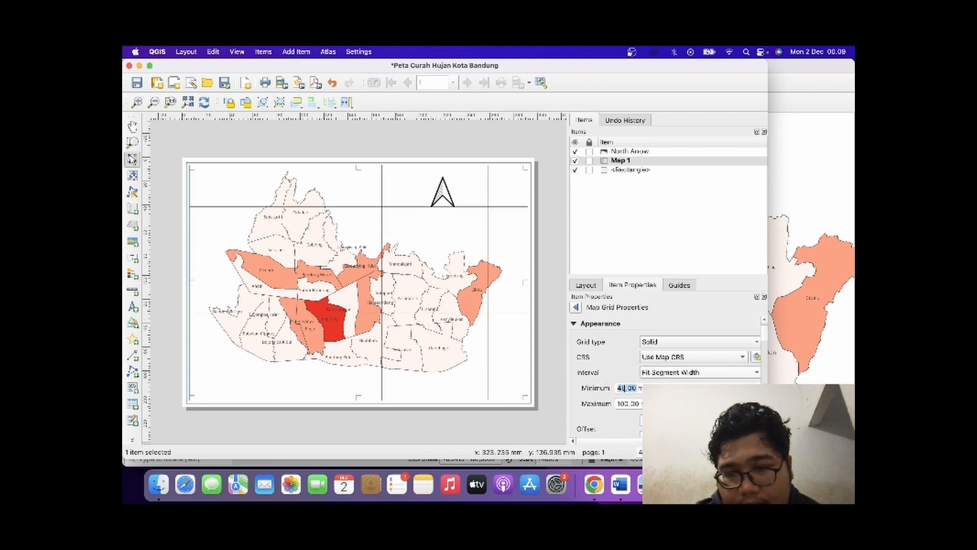
{"action": "left_click", "coordinate": [625, 388]}
{"action": "key", "text": "BackSpace"}
{"action": "key", "text": "BackSpace"}
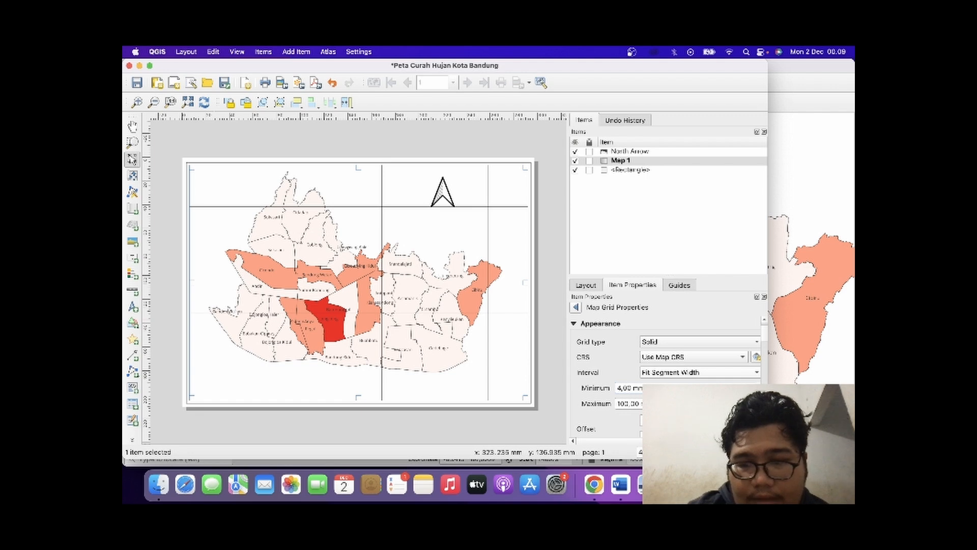
{"action": "type", "text": "91"}
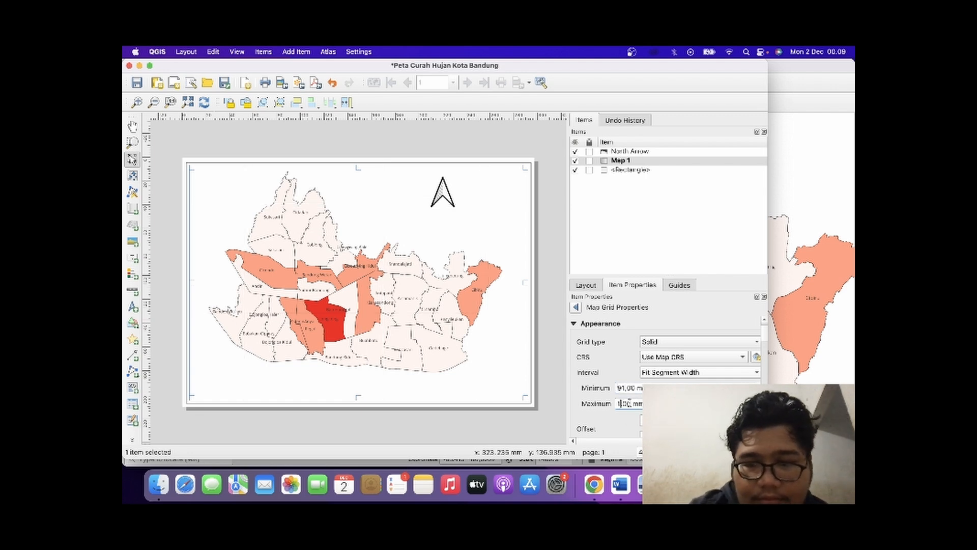
{"action": "scroll", "coordinate": [630, 403], "scroll_direction": "down", "scroll_amount": 9}
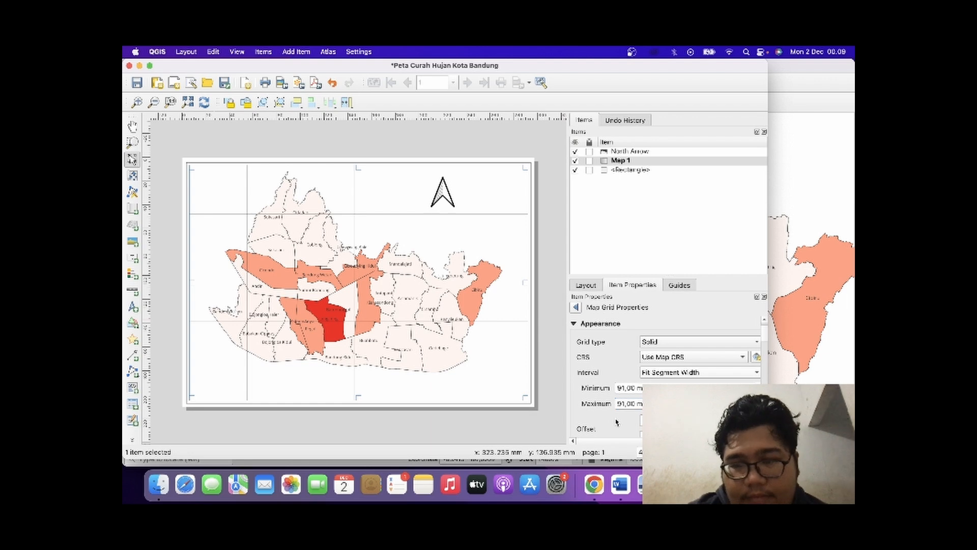
Give the map grid a Zebra style frame.
{"action": "scroll", "coordinate": [617, 421], "scroll_direction": "down", "scroll_amount": 5}
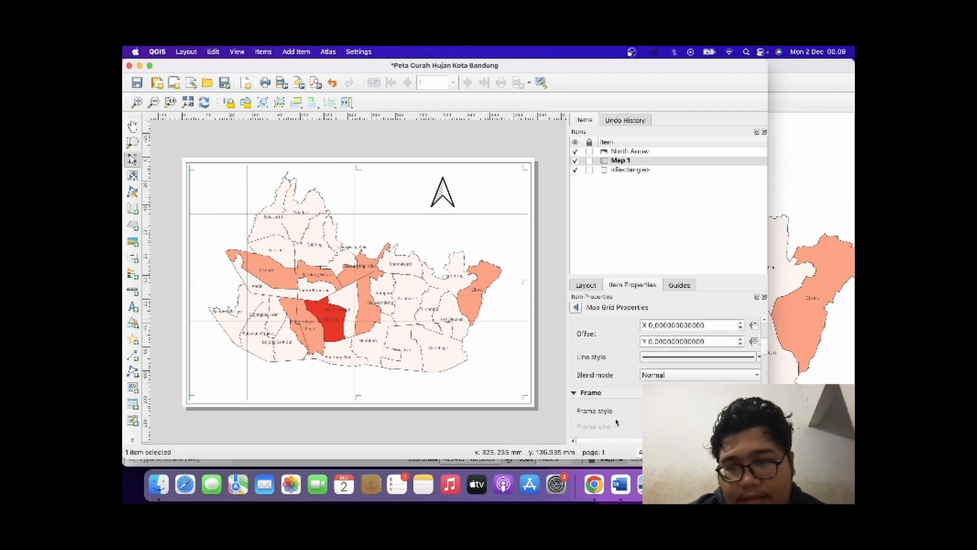
{"action": "scroll", "coordinate": [617, 421], "scroll_direction": "down", "scroll_amount": 1}
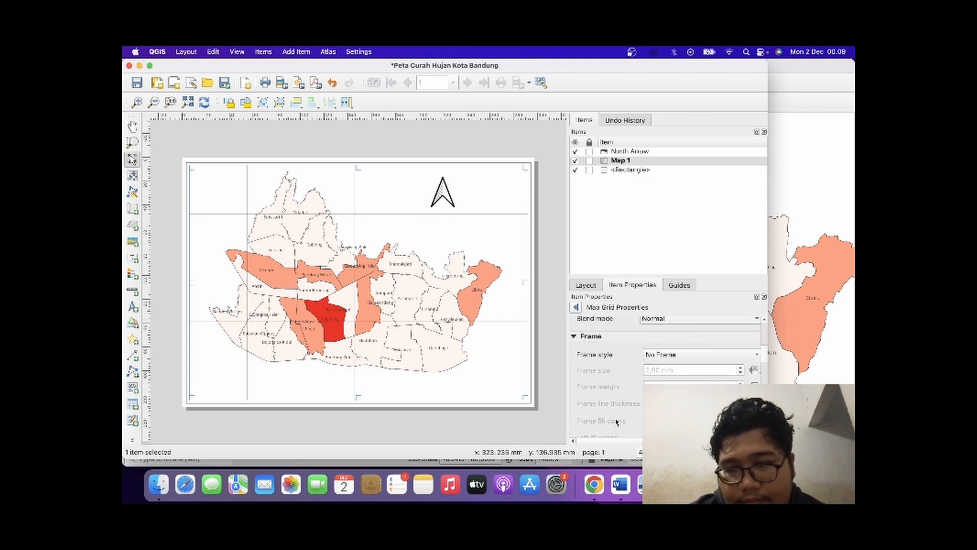
{"action": "left_click", "coordinate": [687, 355]}
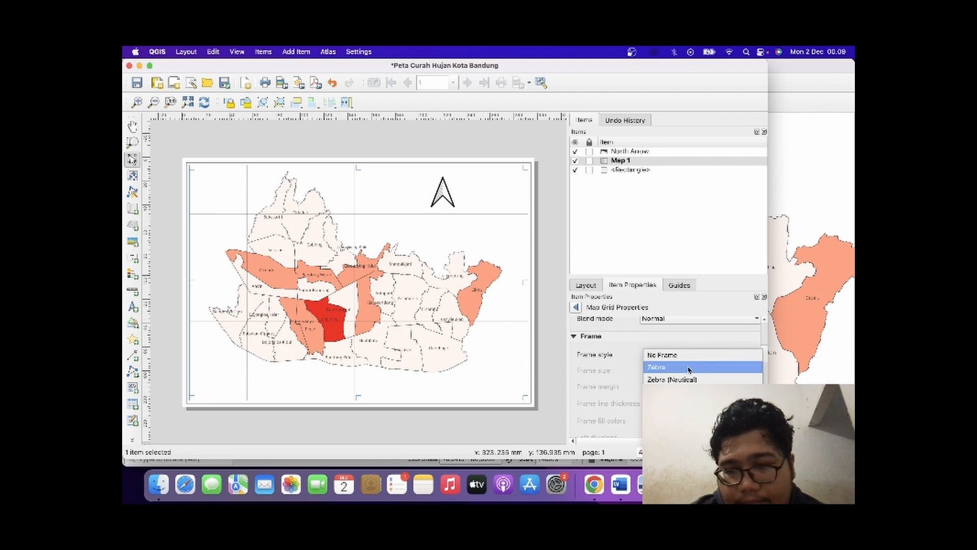
{"action": "left_click", "coordinate": [689, 368]}
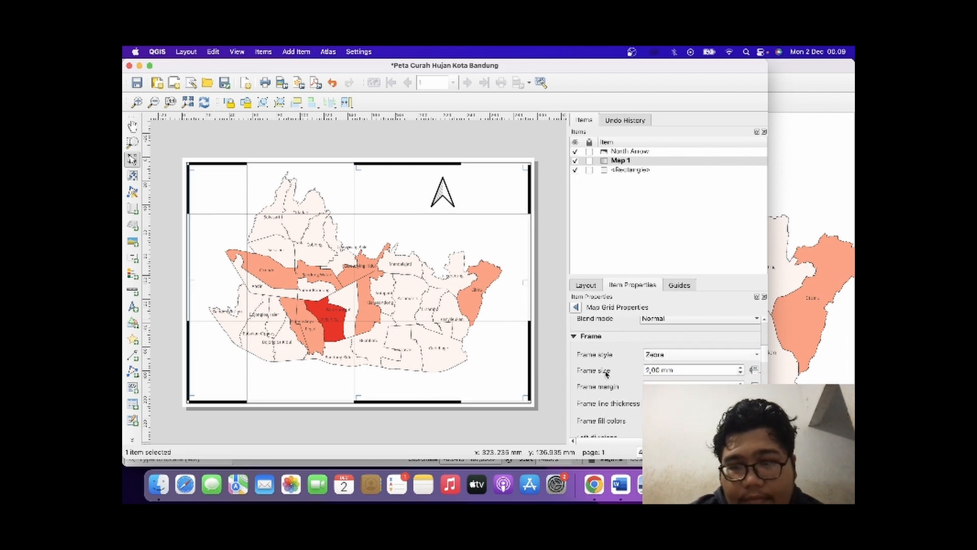
Collapse the grid's frame settings and enable drawing of coordinates around the map.
{"action": "scroll", "coordinate": [623, 387], "scroll_direction": "down", "scroll_amount": 10}
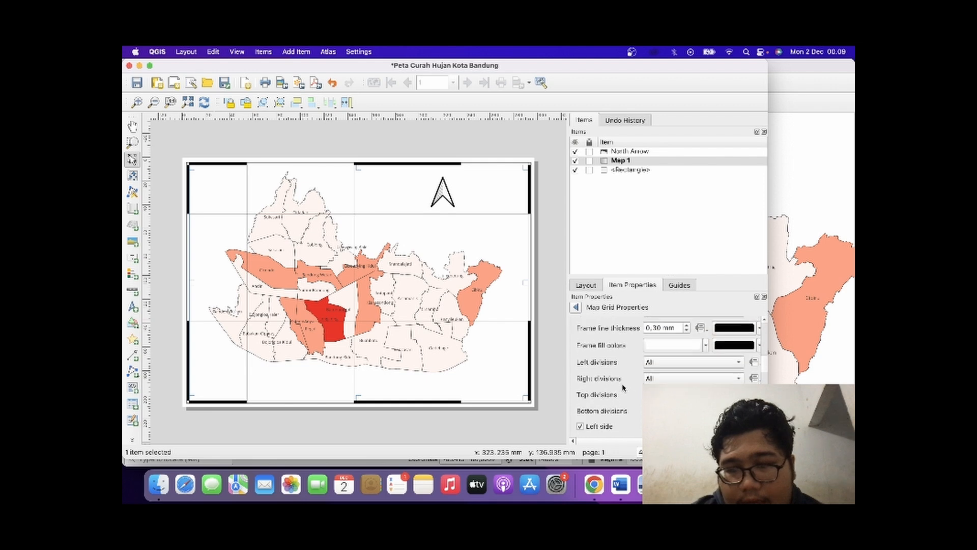
{"action": "scroll", "coordinate": [623, 387], "scroll_direction": "up", "scroll_amount": 6}
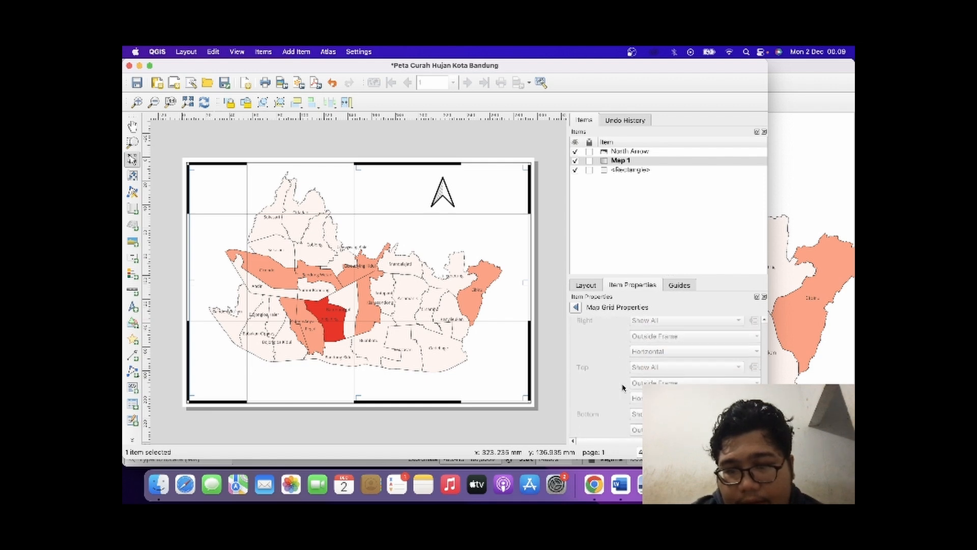
{"action": "scroll", "coordinate": [622, 387], "scroll_direction": "up", "scroll_amount": 4}
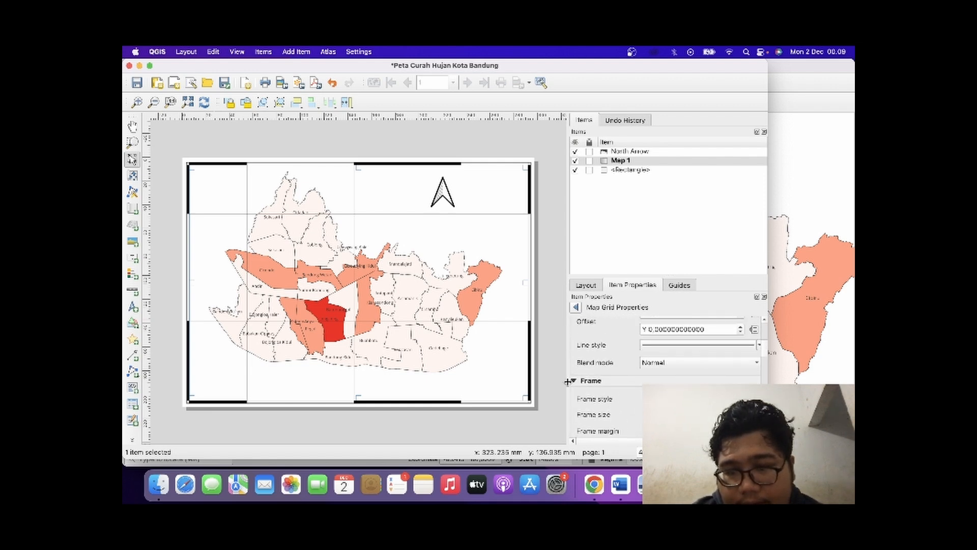
{"action": "left_click", "coordinate": [573, 381]}
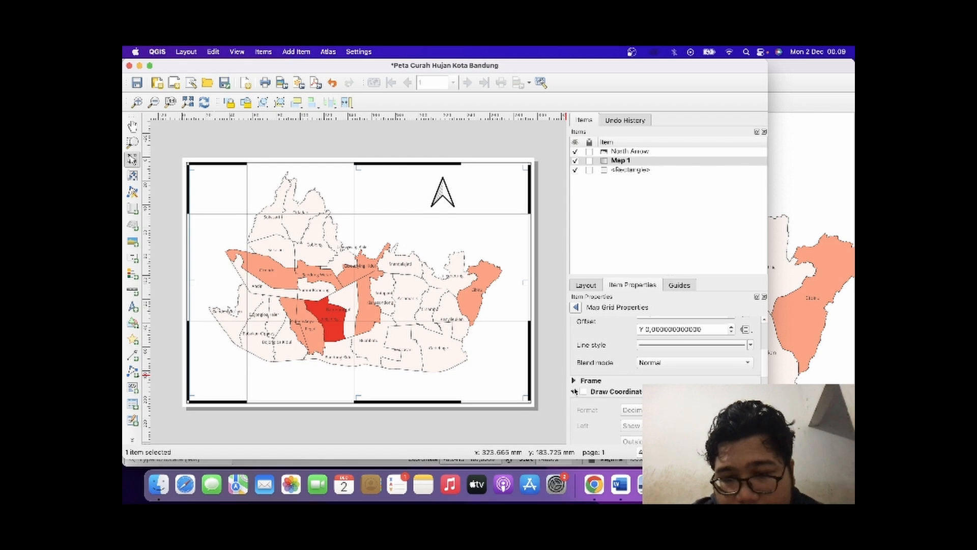
{"action": "left_click", "coordinate": [582, 391]}
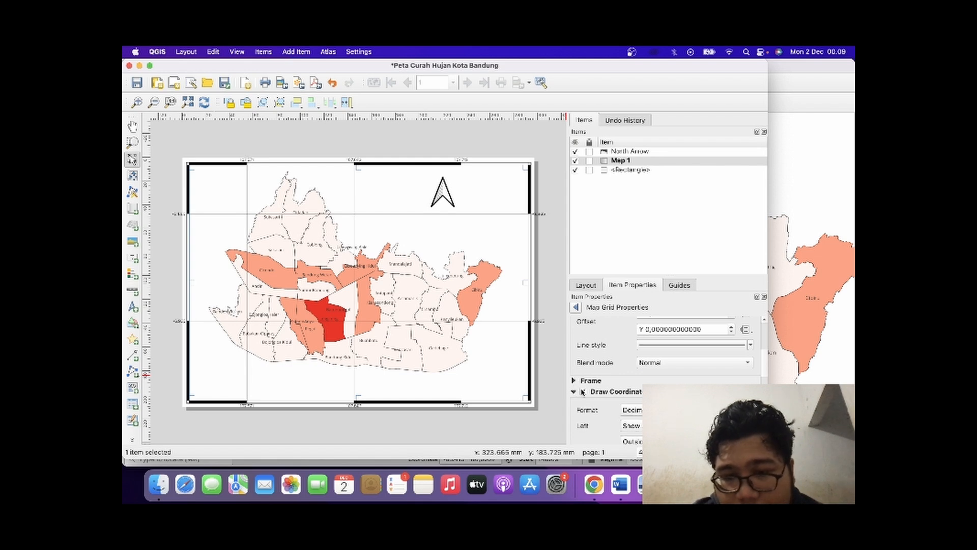
Set the grid coordinate orientation to Vertical Ascending on the left side and Vertical Descending on the right side.
{"action": "scroll", "coordinate": [629, 391], "scroll_direction": "down", "scroll_amount": 5}
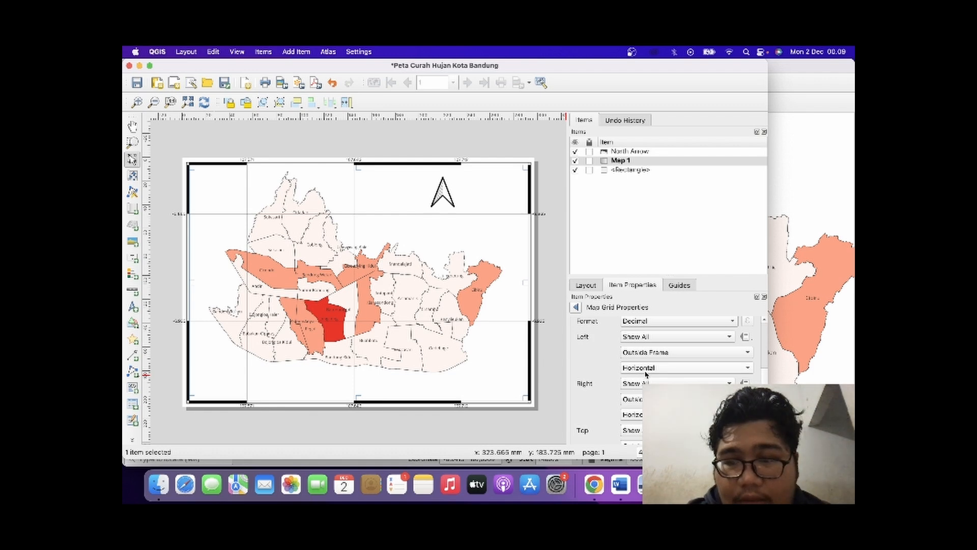
{"action": "left_click", "coordinate": [646, 368]}
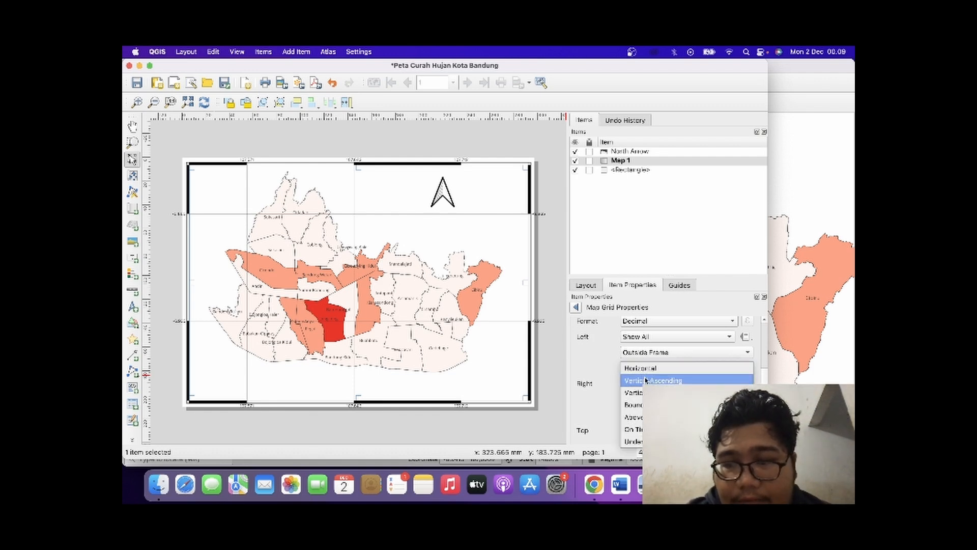
{"action": "left_click", "coordinate": [646, 380]}
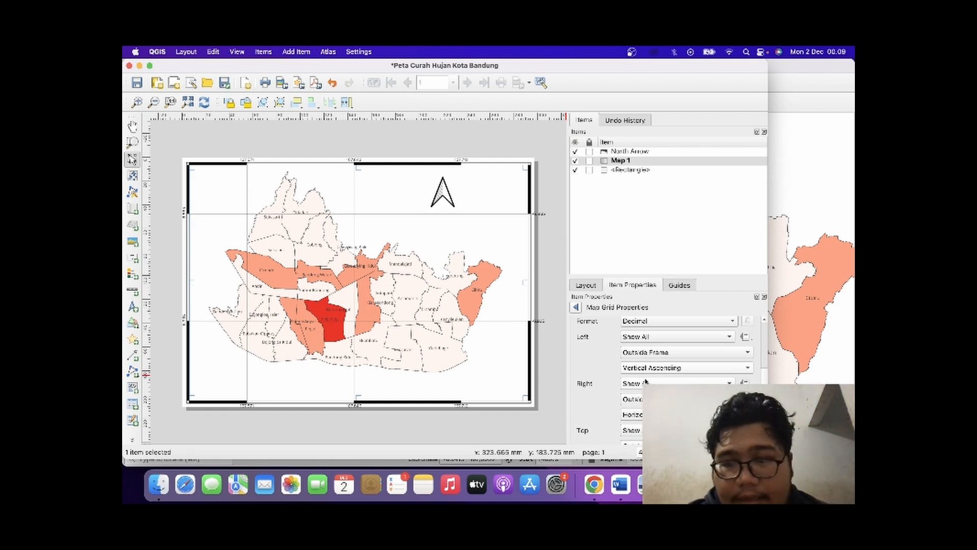
{"action": "scroll", "coordinate": [648, 377], "scroll_direction": "down", "scroll_amount": 2}
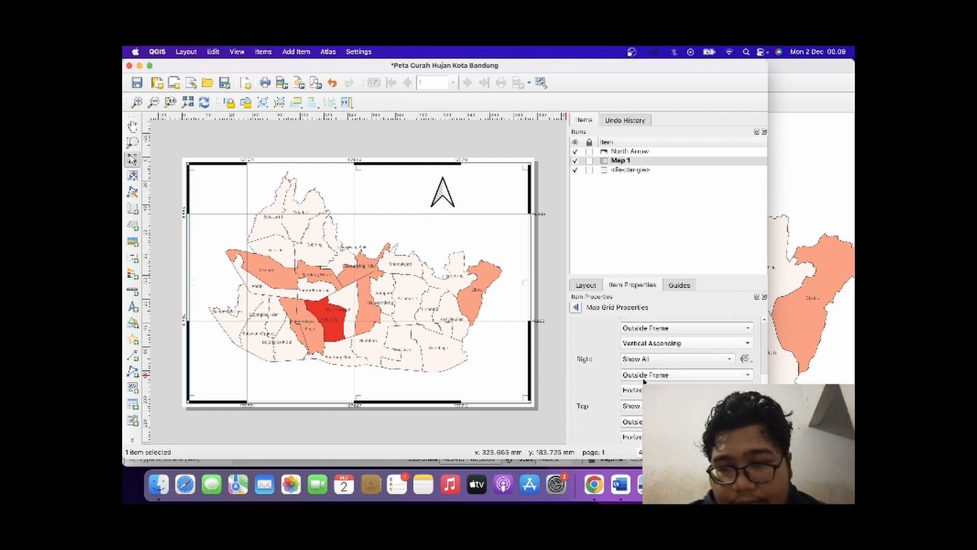
{"action": "left_click", "coordinate": [647, 390]}
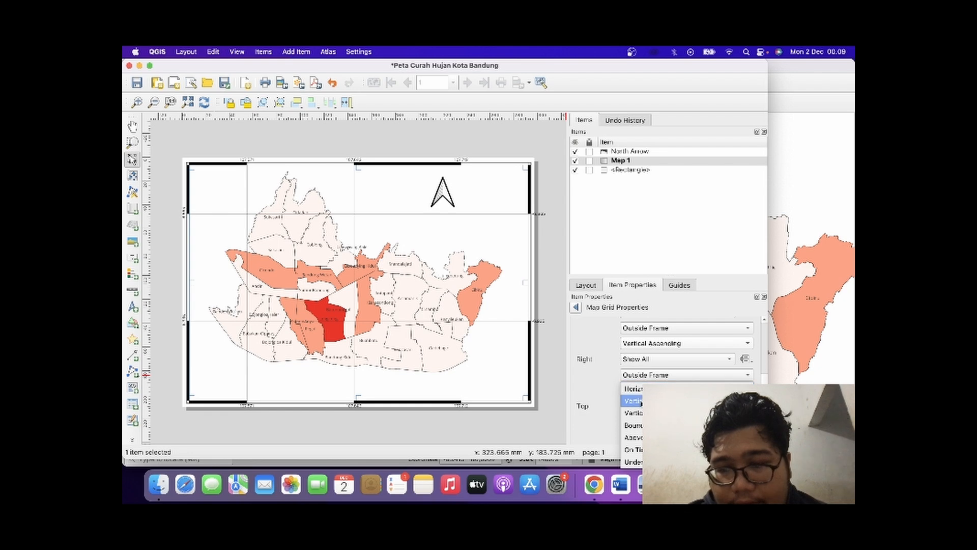
{"action": "left_click", "coordinate": [641, 413]}
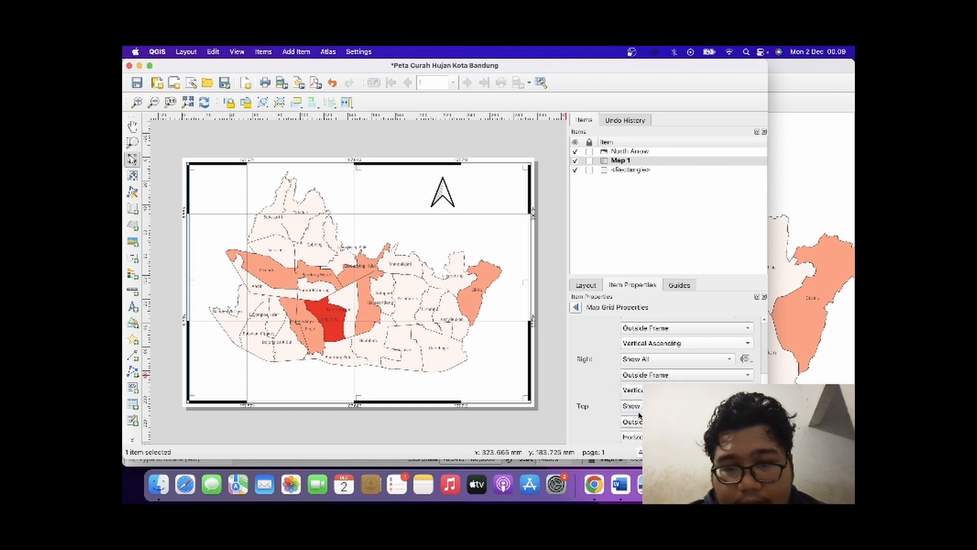
Save the rainfall map layout with its project and deselect the map item.
{"action": "right_click", "coordinate": [547, 302]}
{"action": "left_click", "coordinate": [559, 270]}
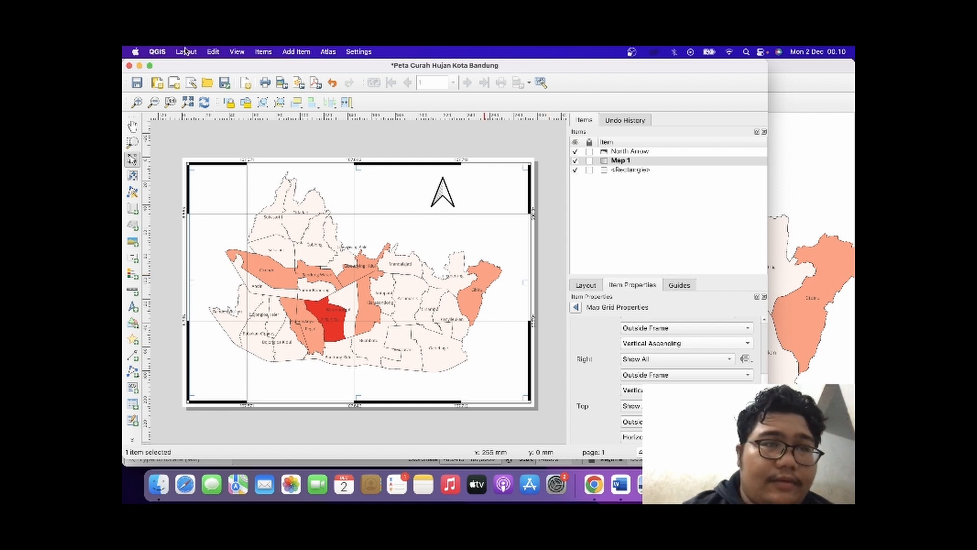
{"action": "left_click", "coordinate": [136, 83]}
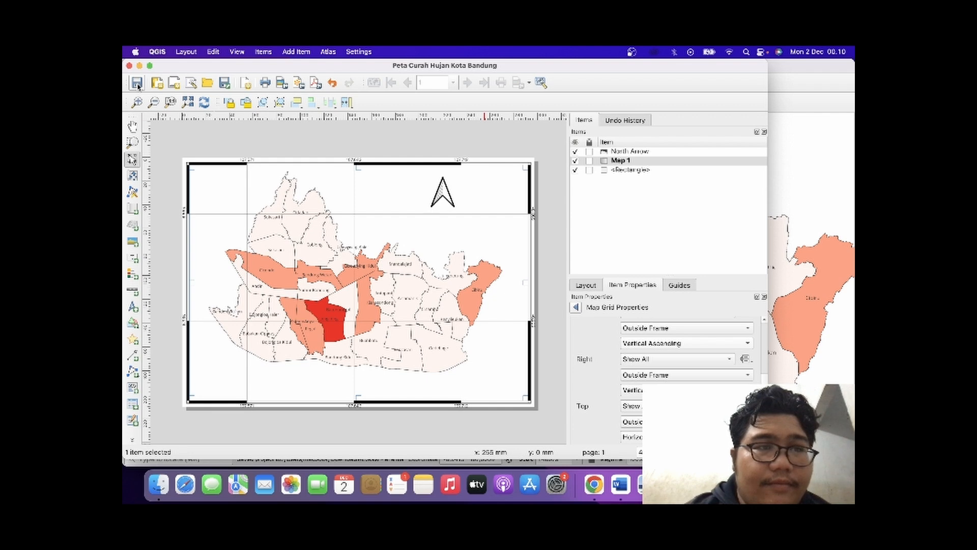
{"action": "left_click", "coordinate": [384, 151]}
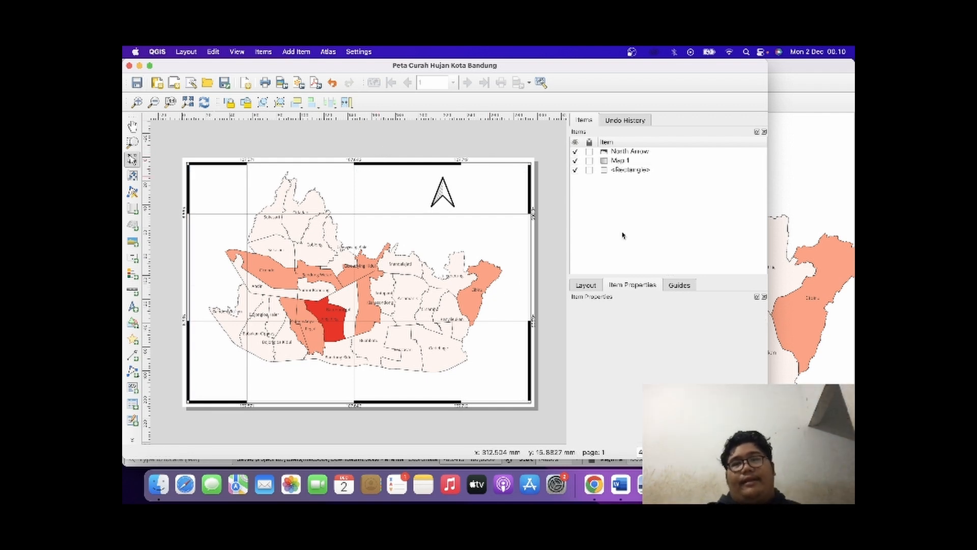
Switch to the journal PDF in Preview and examine the air humidity scores in Tabel 7 and the humidity map in Gambar 4.
{"action": "left_click", "coordinate": [791, 224]}
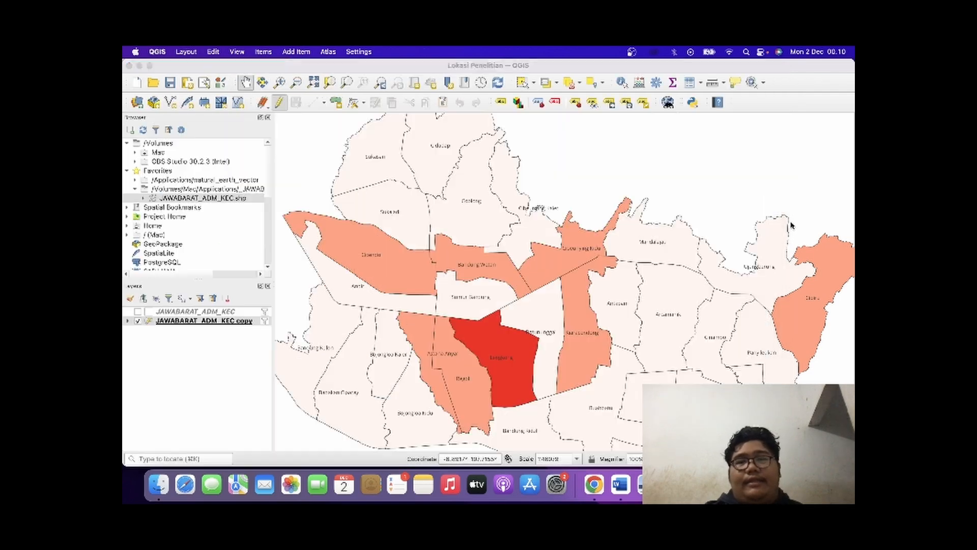
{"action": "key", "text": "super+Tab"}
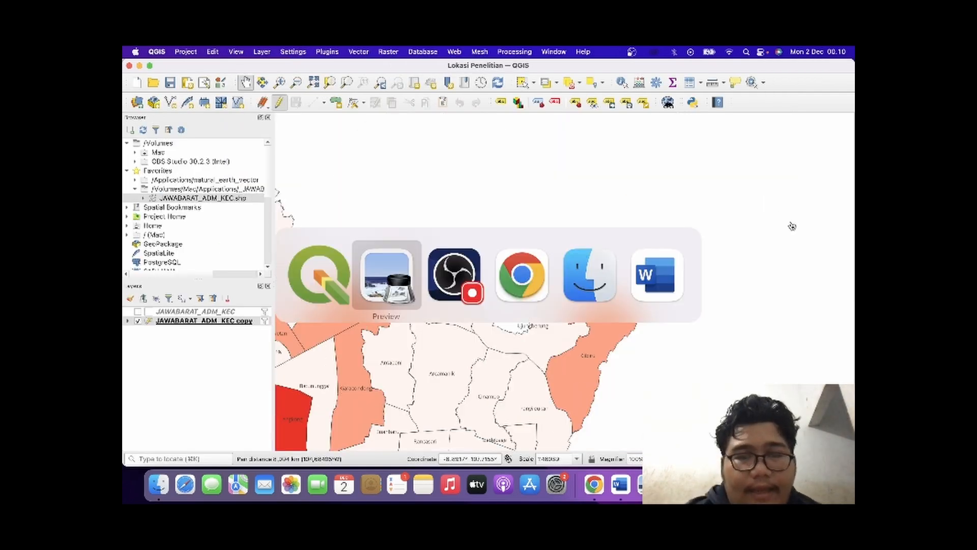
{"action": "scroll", "coordinate": [354, 291], "scroll_direction": "left", "scroll_amount": 2}
{"action": "scroll", "coordinate": [354, 291], "scroll_direction": "down", "scroll_amount": 10}
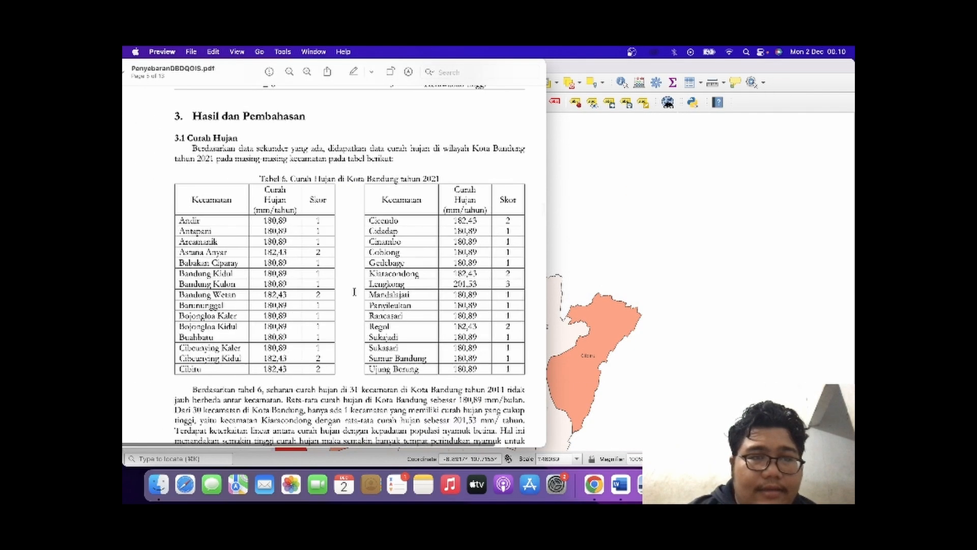
{"action": "scroll", "coordinate": [355, 291], "scroll_direction": "down", "scroll_amount": 6}
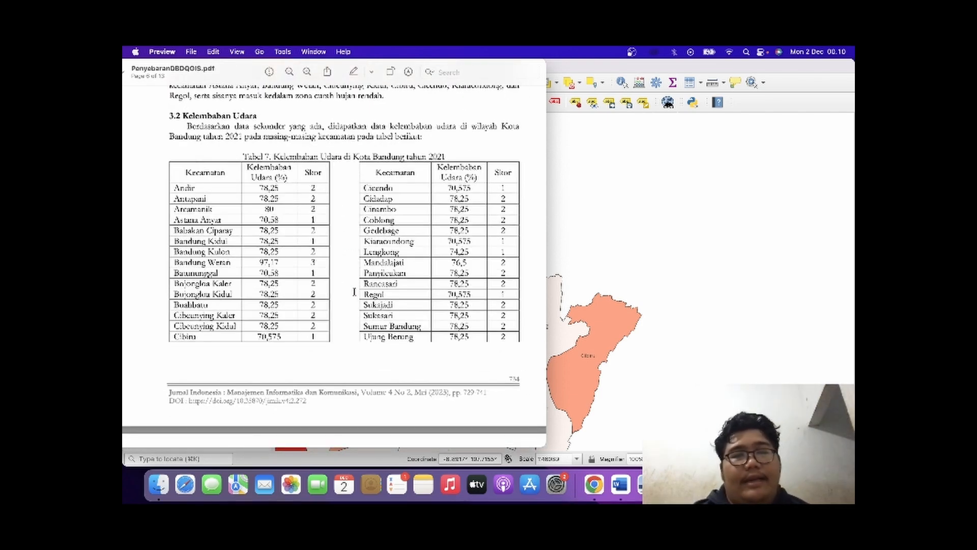
{"action": "scroll", "coordinate": [355, 291], "scroll_direction": "down", "scroll_amount": 2}
{"action": "scroll", "coordinate": [354, 291], "scroll_direction": "up", "scroll_amount": 1}
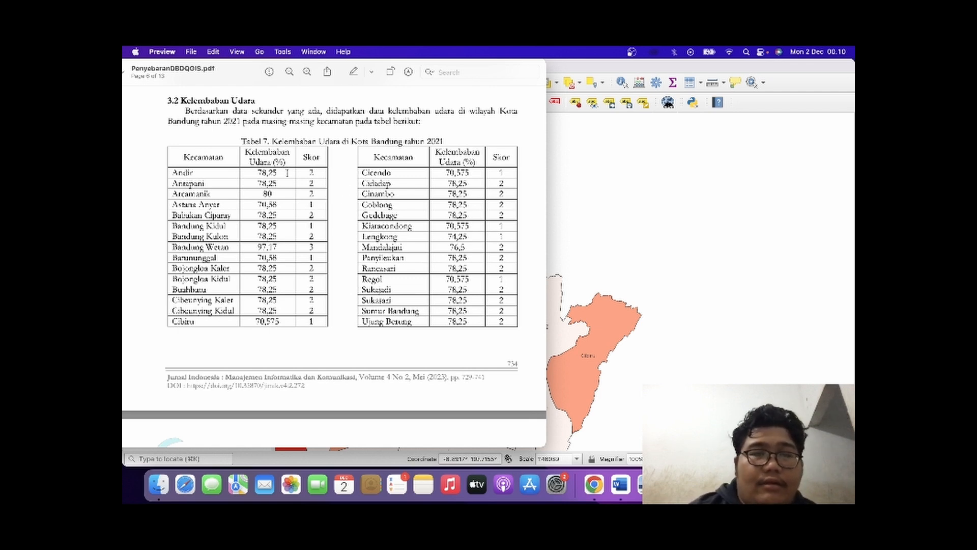
{"action": "scroll", "coordinate": [355, 240], "scroll_direction": "down", "scroll_amount": 10}
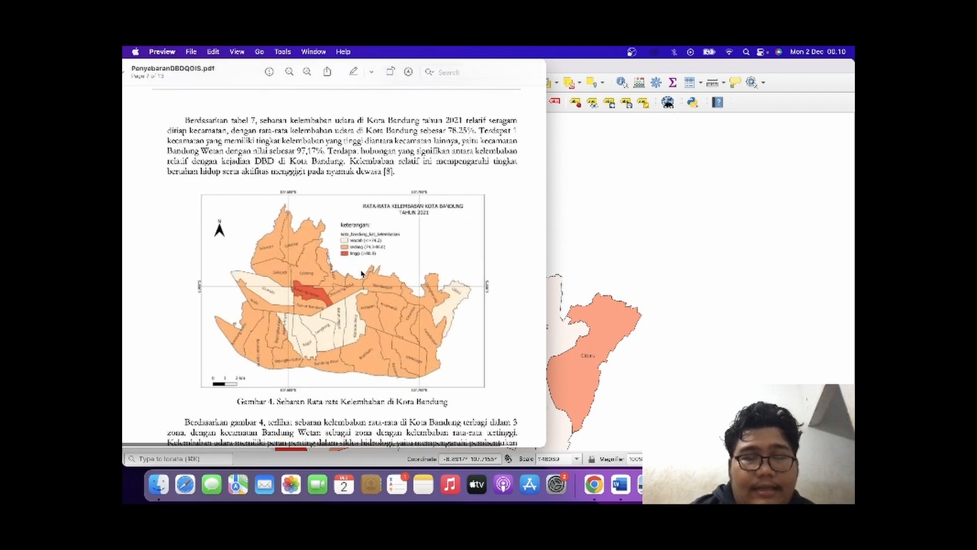
{"action": "scroll", "coordinate": [362, 273], "scroll_direction": "up", "scroll_amount": 8}
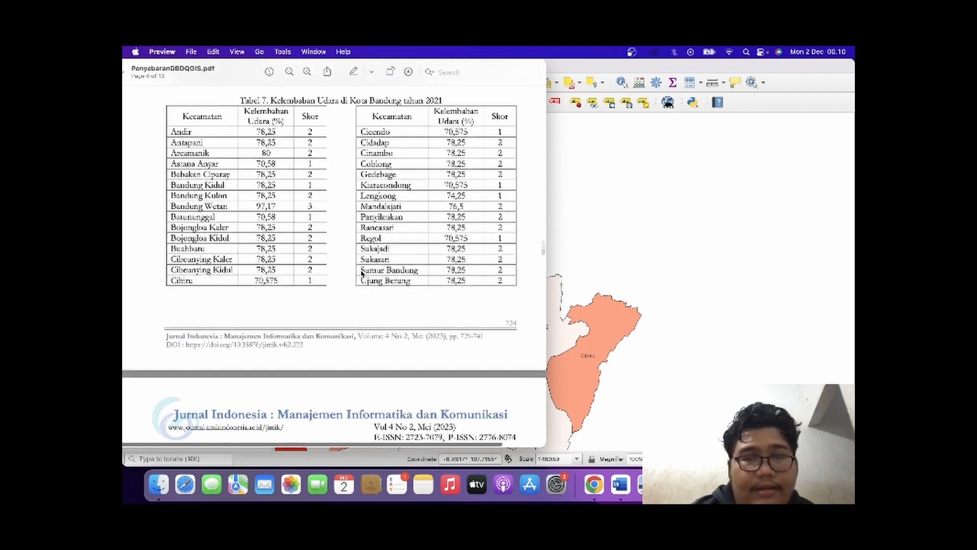
Switch back to the QGIS project window with the Kota Bandung district map.
{"action": "left_click", "coordinate": [609, 273]}
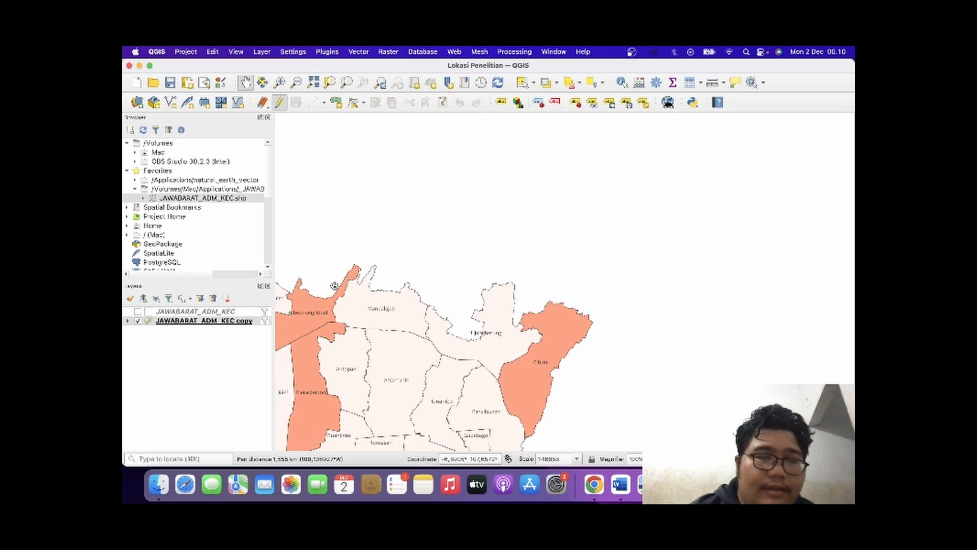
{"action": "left_click_drag", "start_coordinate": [343, 231], "coordinate": [599, 144]}
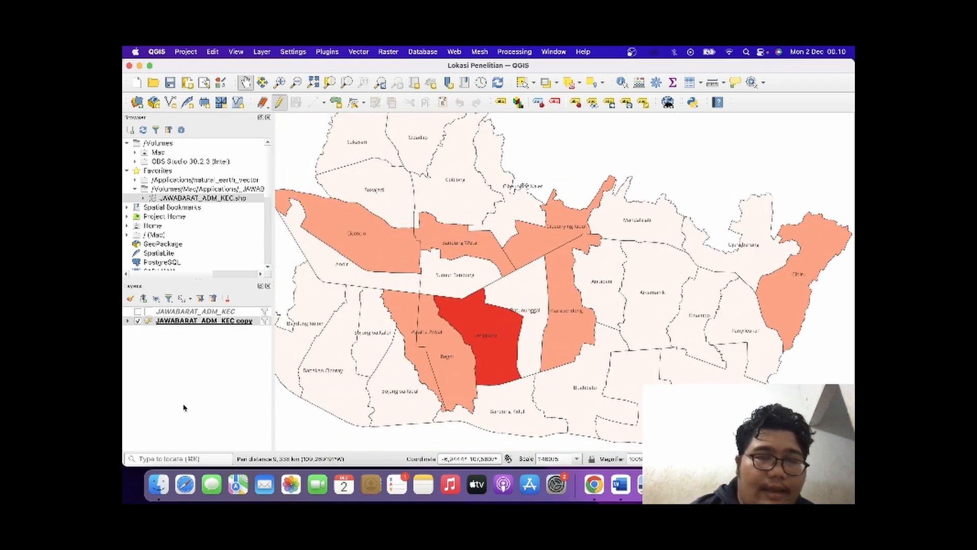
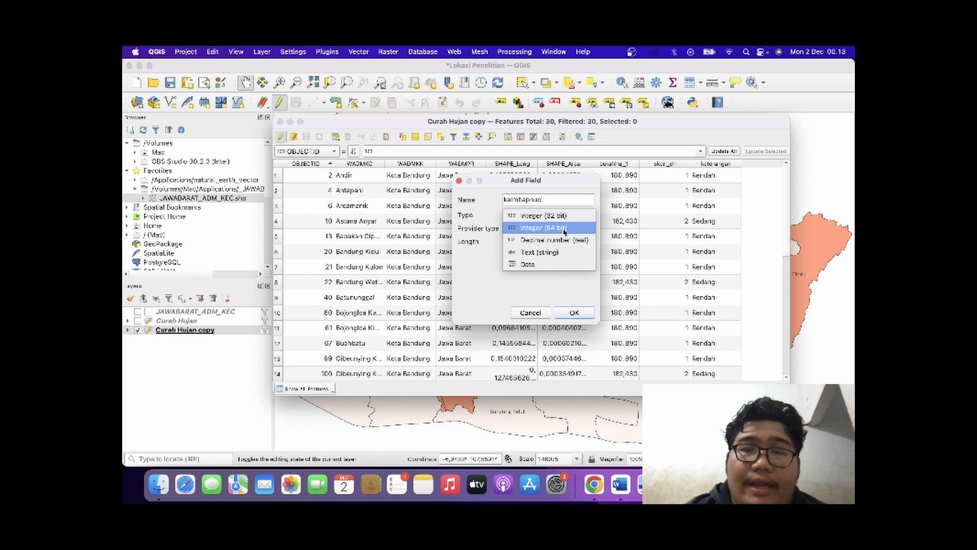
Finish adding the air humidity field as Decimal number (real) with length 4 and precision 2.
{"action": "left_click", "coordinate": [562, 239]}
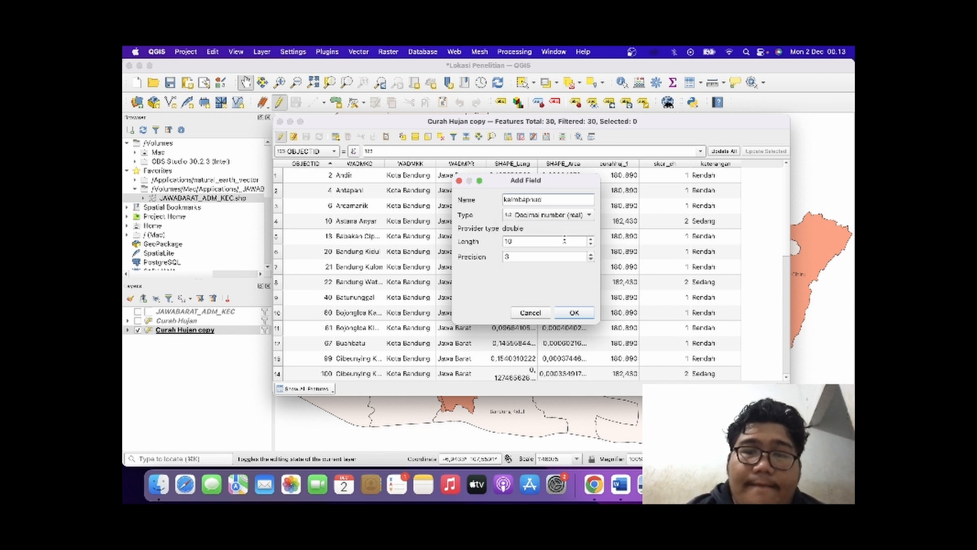
{"action": "left_click", "coordinate": [591, 244]}
{"action": "left_click", "coordinate": [591, 244]}
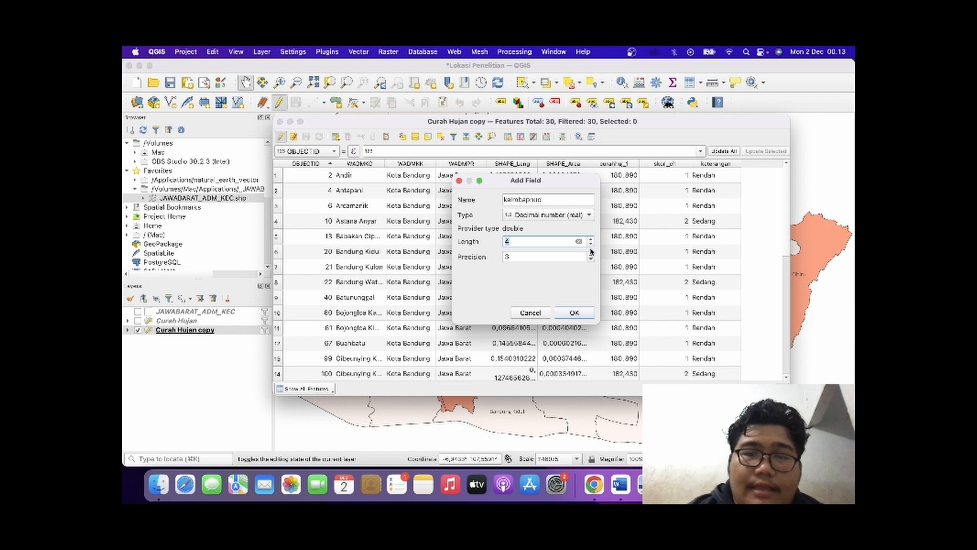
{"action": "left_click", "coordinate": [591, 259]}
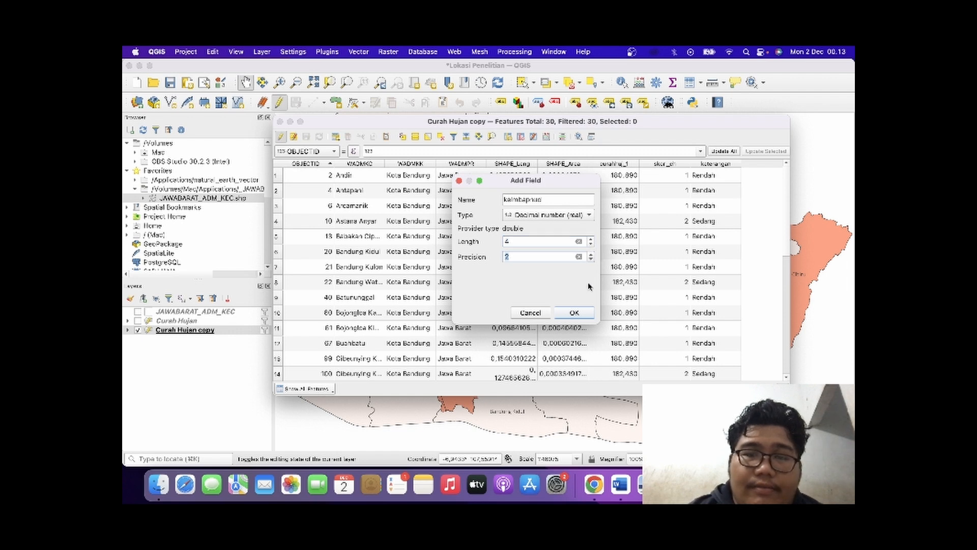
{"action": "left_click", "coordinate": [580, 313]}
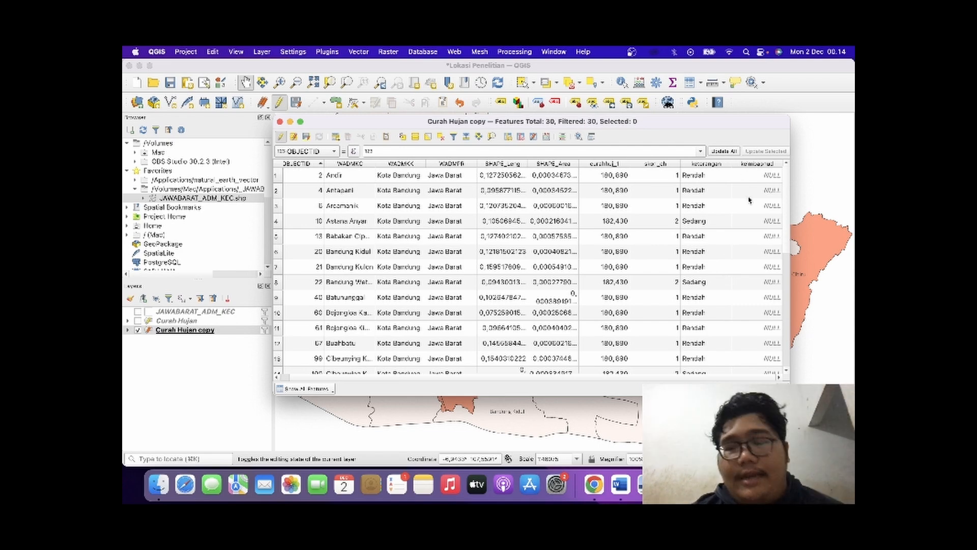
Consult Tabel 7 in the journal PDF and enter a humidity of 78.25 for Andir and Antapani in the attribute table.
{"action": "key", "text": "super+Tab"}
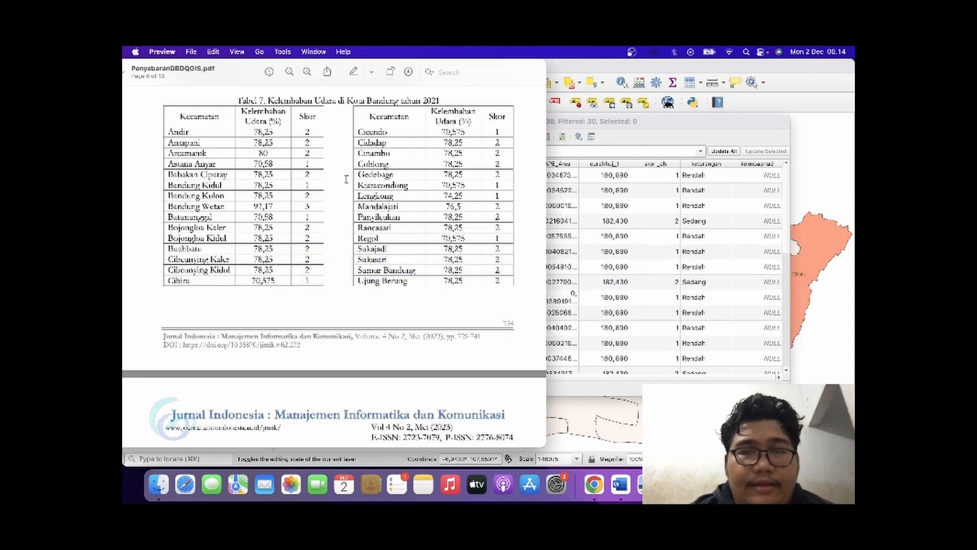
{"action": "scroll", "coordinate": [281, 136], "scroll_direction": "up", "scroll_amount": 2}
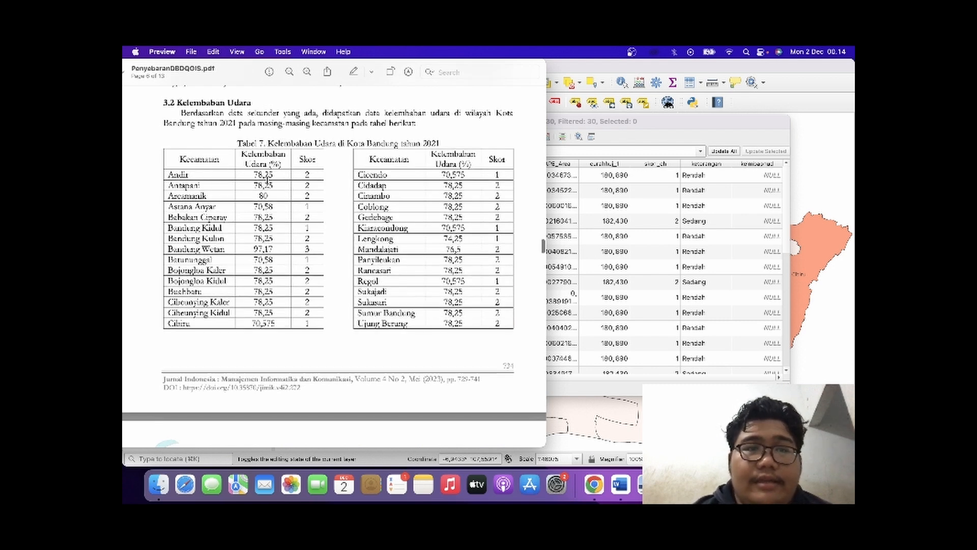
{"action": "double_click", "coordinate": [766, 176]}
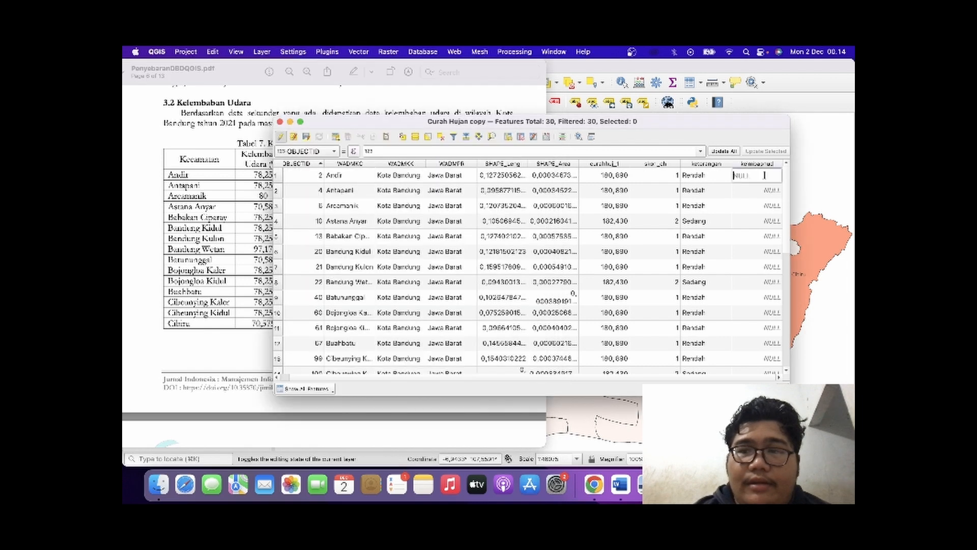
{"action": "type", "text": "78.25"}
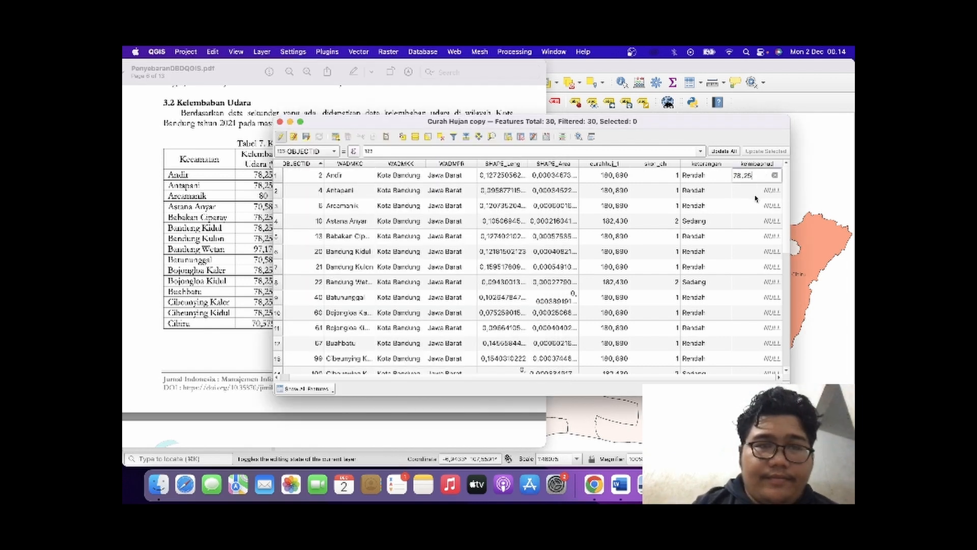
{"action": "double_click", "coordinate": [756, 191]}
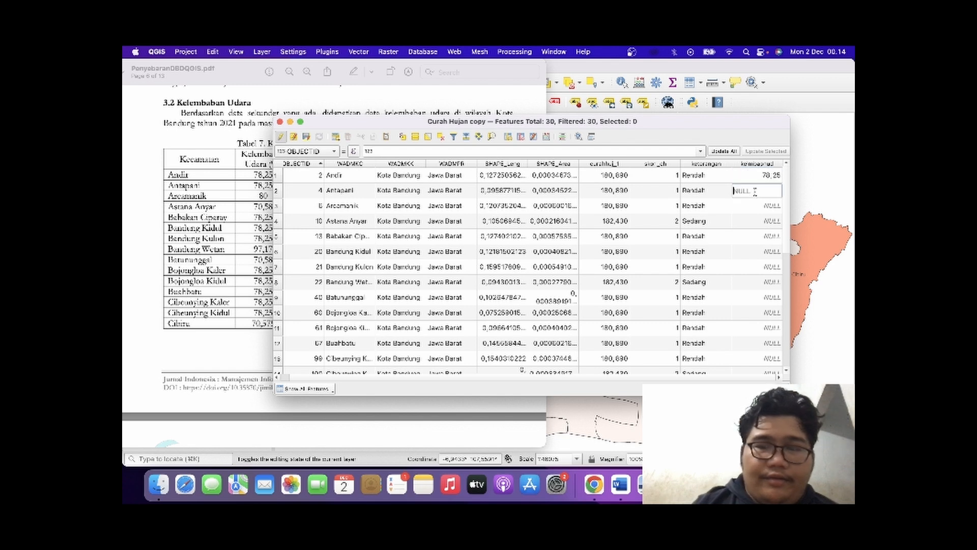
{"action": "type", "text": "78.25"}
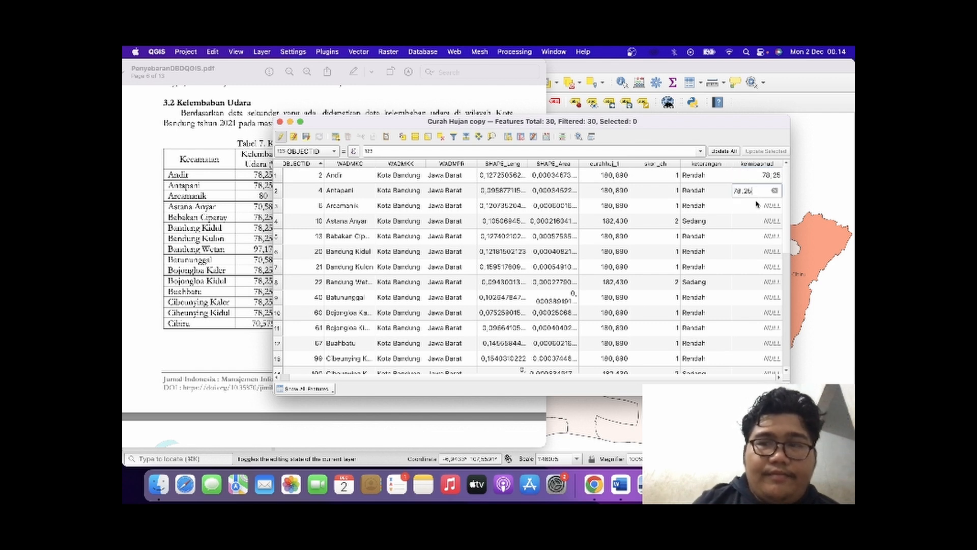
Enter a humidity of 80 for Arcamanik and 70,58 for Astana Anyar.
{"action": "double_click", "coordinate": [752, 206]}
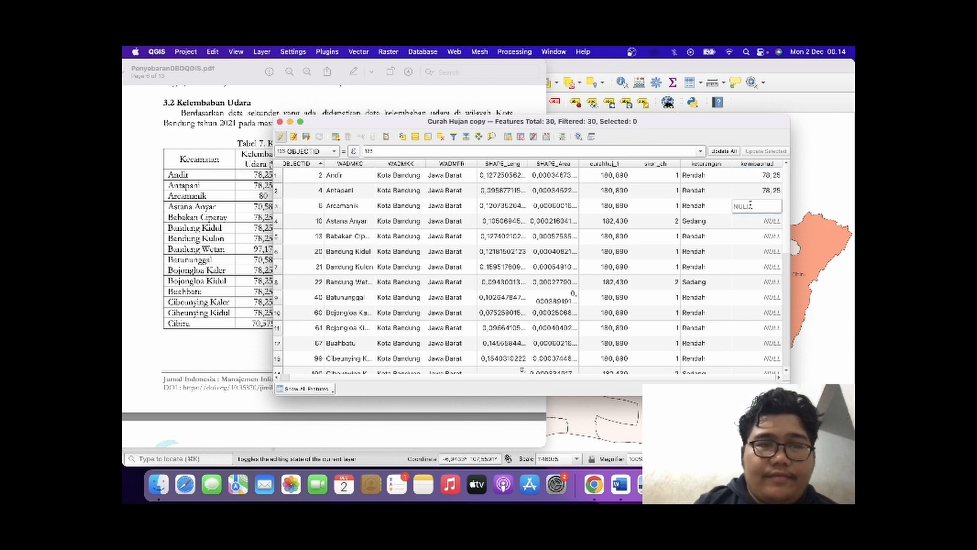
{"action": "type", "text": "80"}
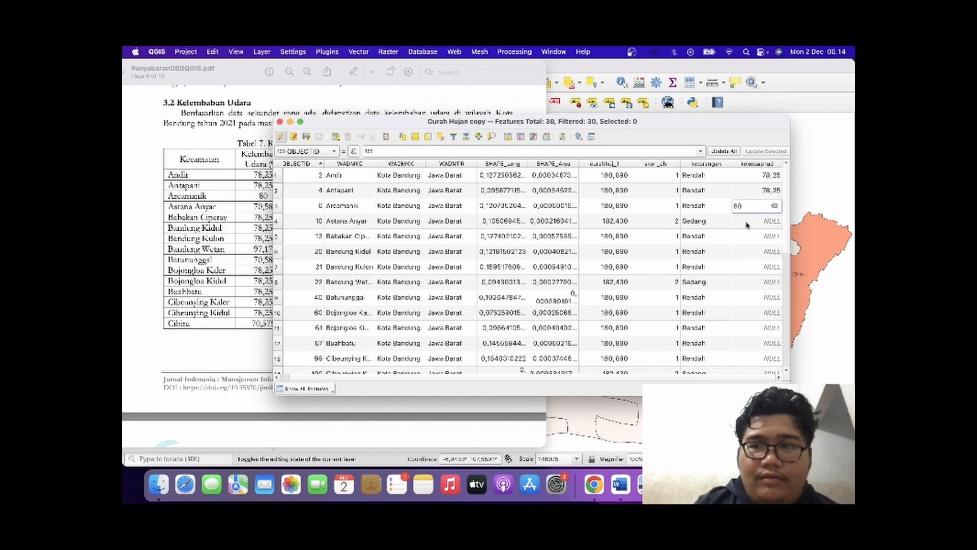
{"action": "double_click", "coordinate": [747, 222]}
{"action": "type", "text": "70,58"}
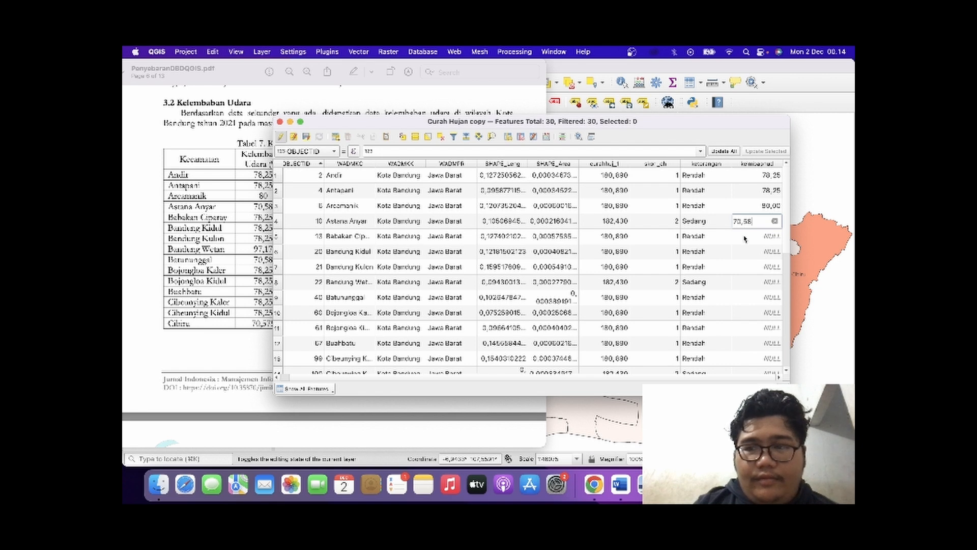
{"action": "double_click", "coordinate": [744, 236]}
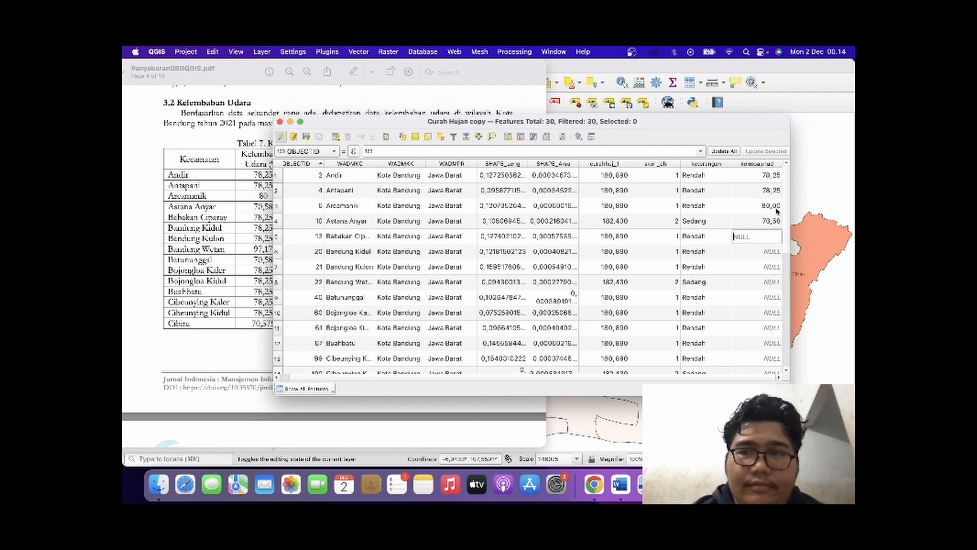
Review the kelembapan, skorlembap and lembapket columns, save the layer edits and close the attribute table.
{"action": "scroll", "coordinate": [668, 181], "scroll_direction": "down", "scroll_amount": 5}
{"action": "scroll", "coordinate": [667, 181], "scroll_direction": "right", "scroll_amount": 3}
{"action": "scroll", "coordinate": [664, 189], "scroll_direction": "up", "scroll_amount": 5}
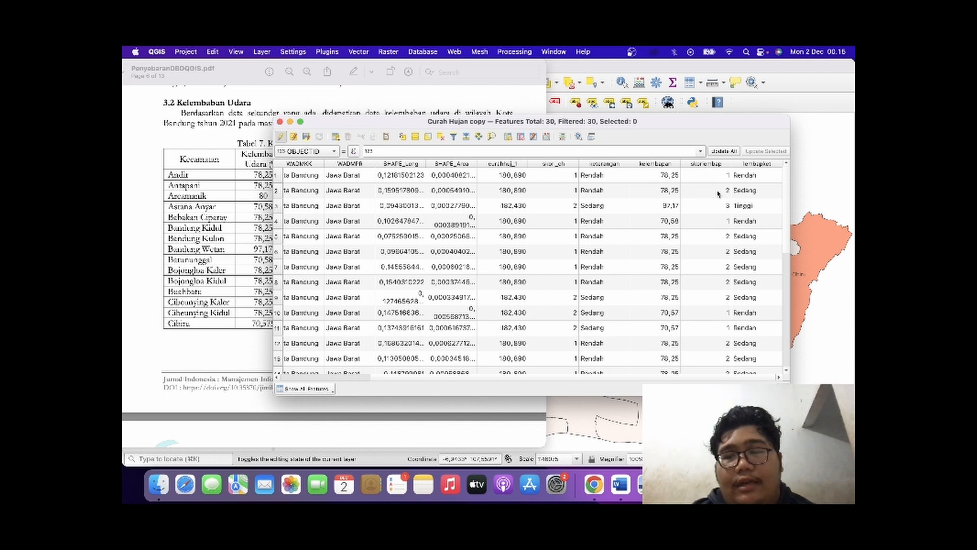
{"action": "double_click", "coordinate": [754, 175]}
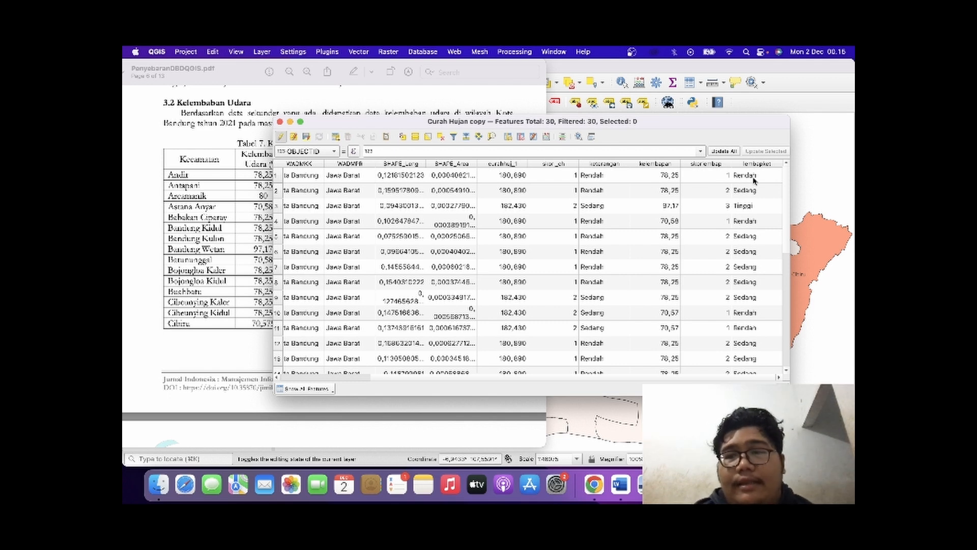
{"action": "double_click", "coordinate": [709, 221]}
{"action": "double_click", "coordinate": [693, 191]}
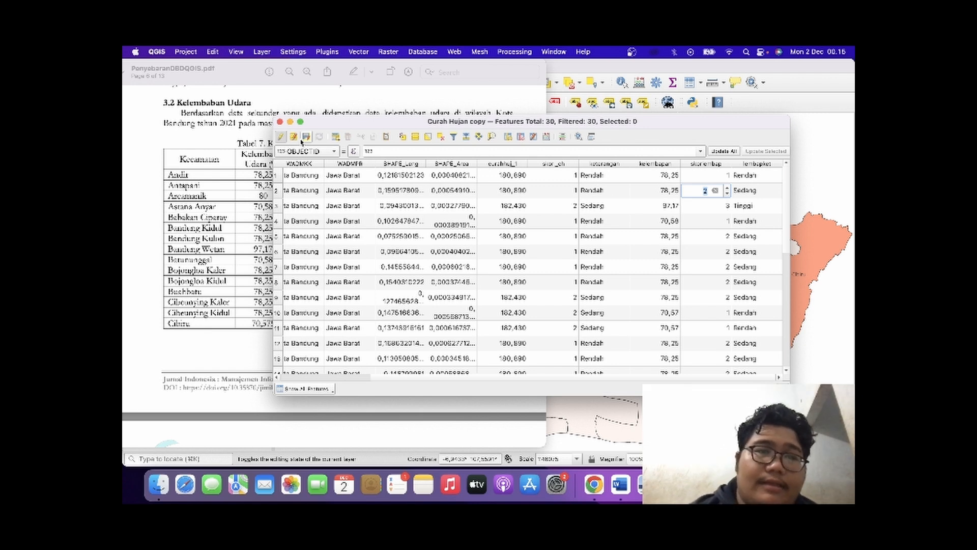
{"action": "left_click", "coordinate": [304, 138]}
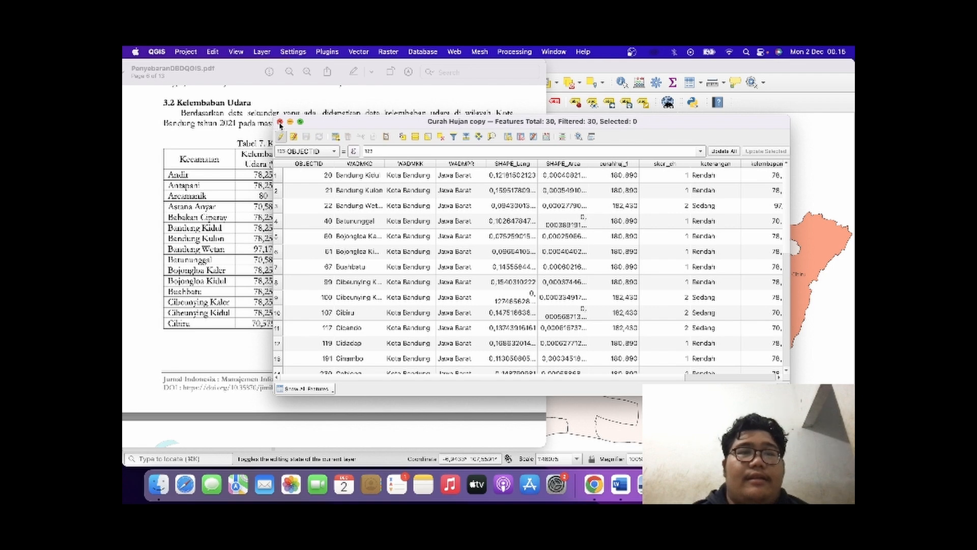
{"action": "left_click", "coordinate": [280, 122]}
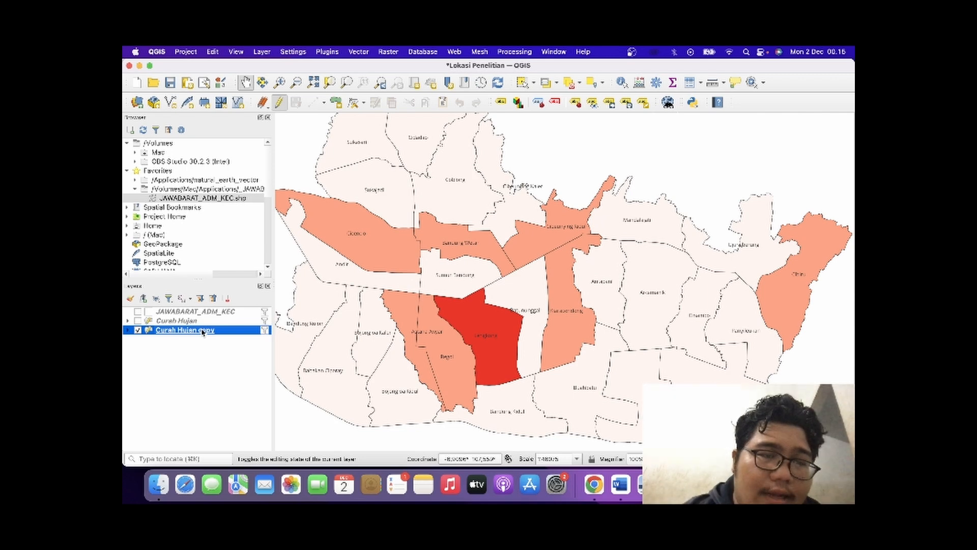
Set the Curah Hujan copy layer's categorized symbology to the skorlembap field with the Greens color ramp.
{"action": "double_click", "coordinate": [203, 331]}
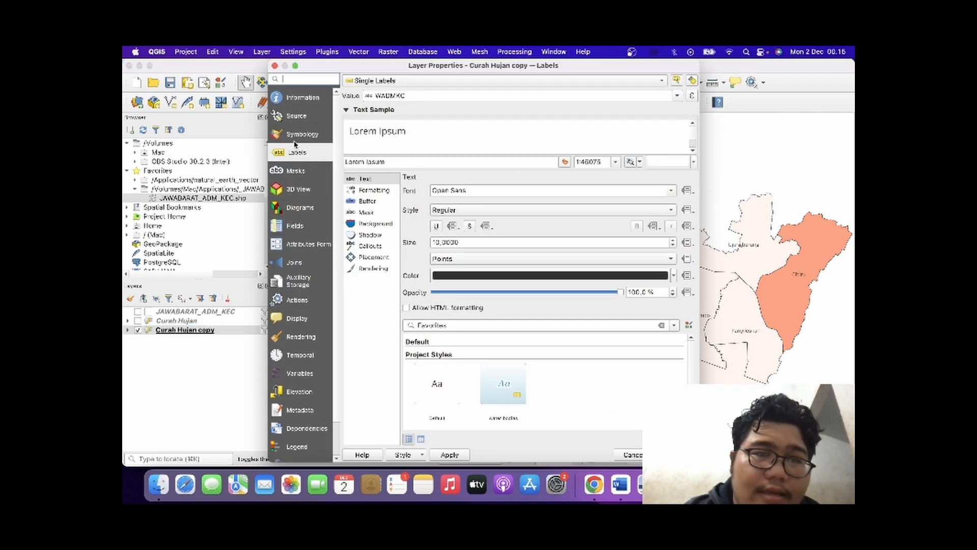
{"action": "left_click", "coordinate": [296, 136]}
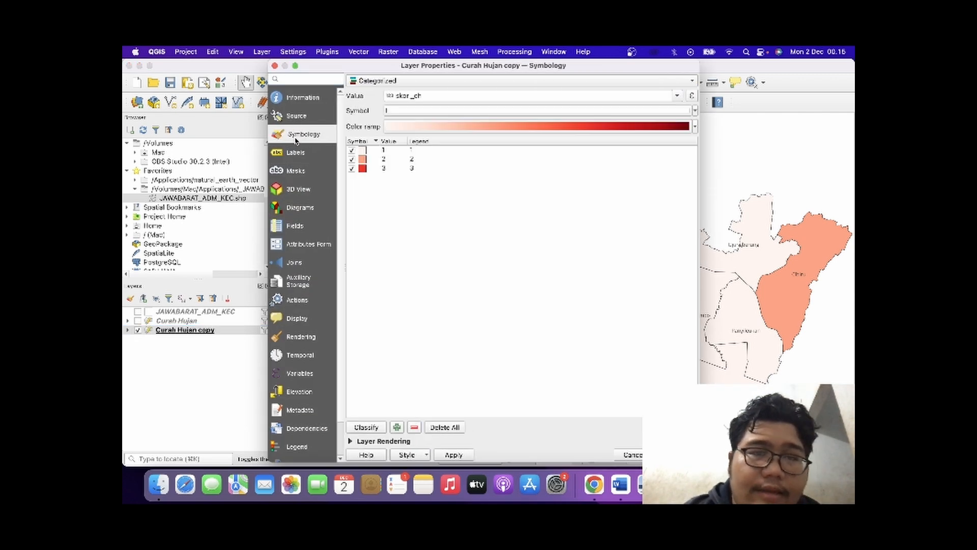
{"action": "left_click", "coordinate": [428, 95]}
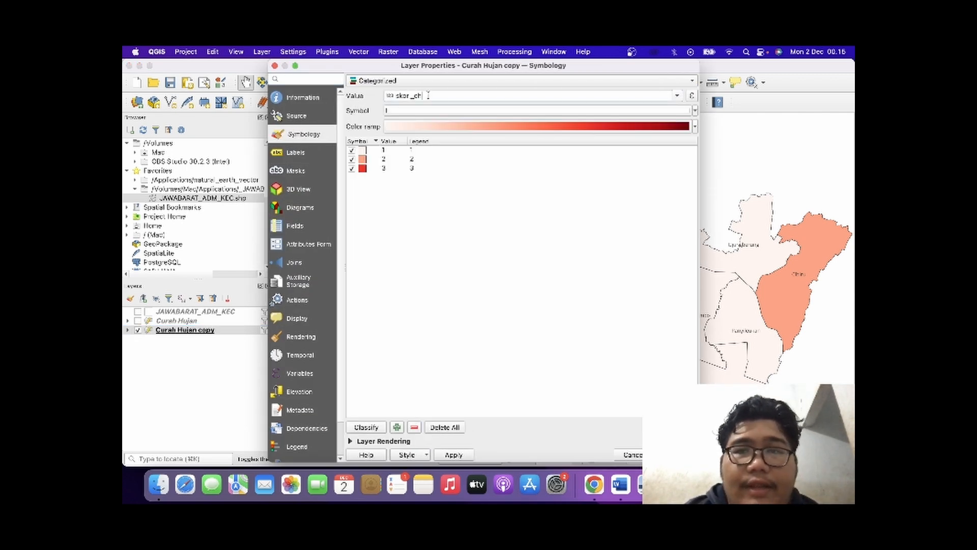
{"action": "left_click", "coordinate": [679, 96]}
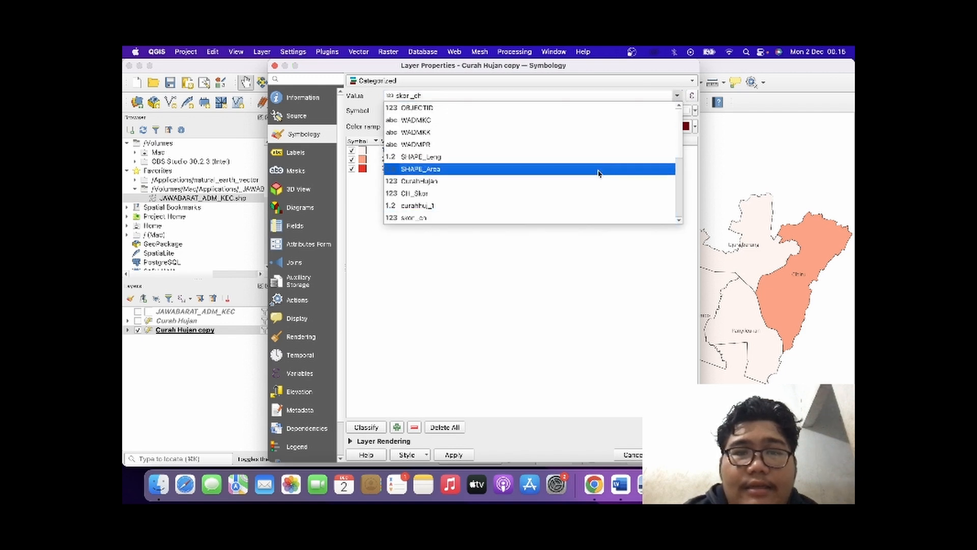
{"action": "scroll", "coordinate": [589, 193], "scroll_direction": "down", "scroll_amount": 5}
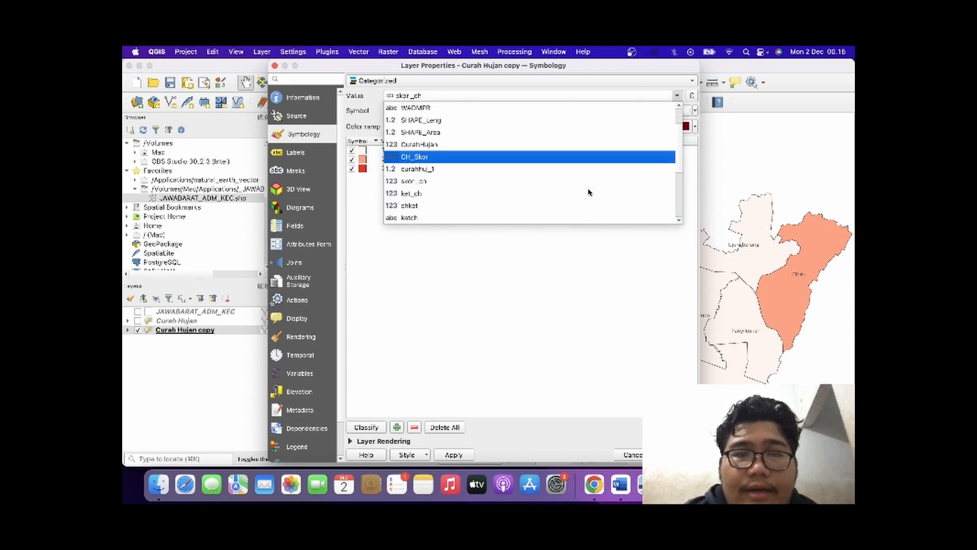
{"action": "scroll", "coordinate": [589, 192], "scroll_direction": "down", "scroll_amount": 1}
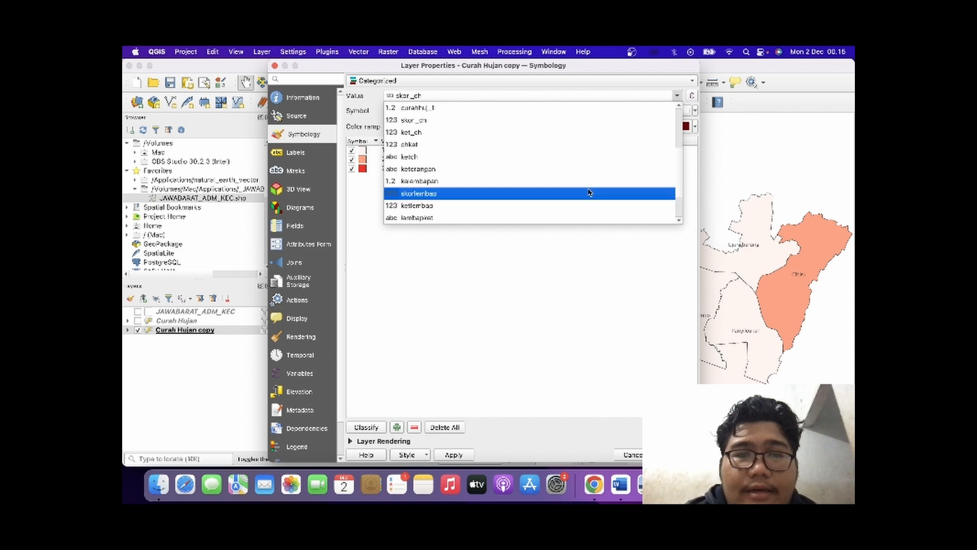
{"action": "left_click", "coordinate": [486, 195]}
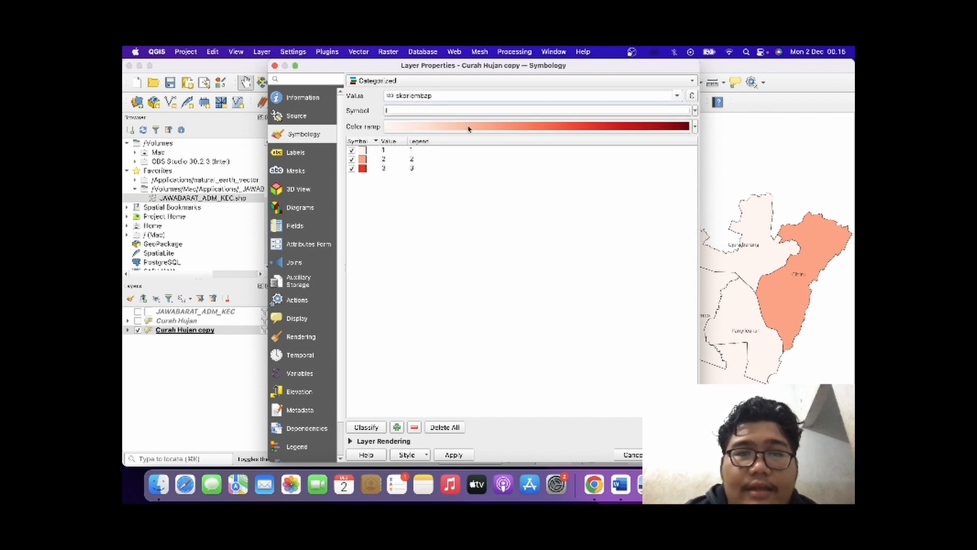
{"action": "left_click", "coordinate": [695, 127]}
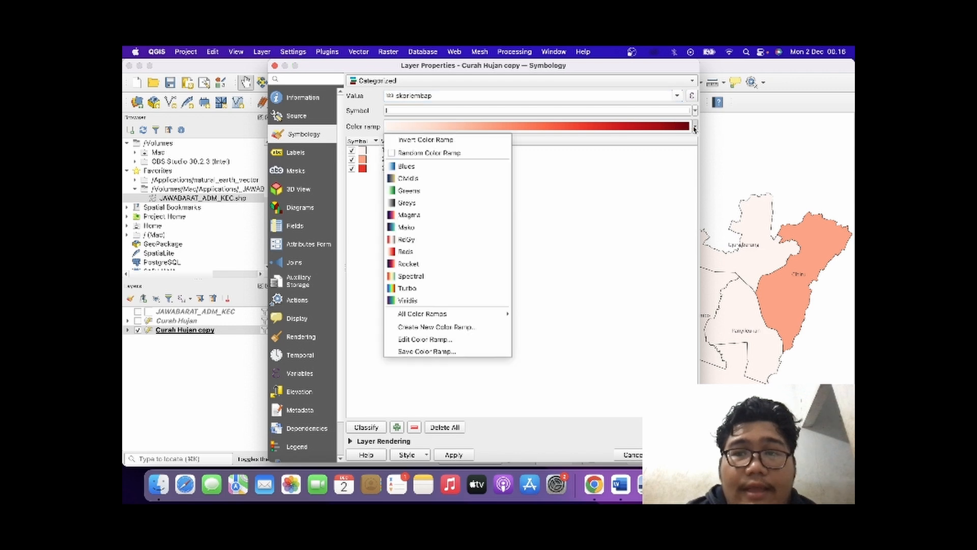
{"action": "left_click", "coordinate": [467, 190]}
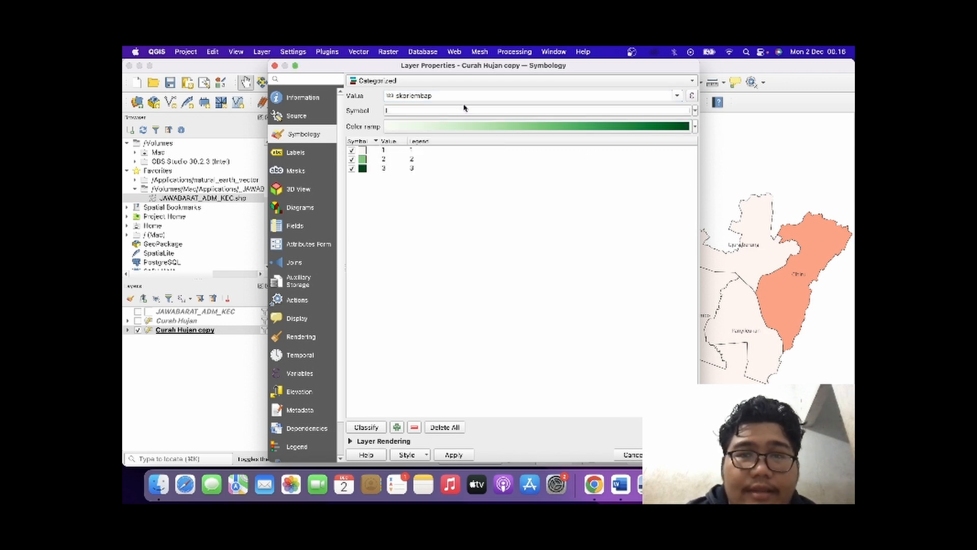
Reclassify the symbology with the existing classes deleted, and remove the class for all other values.
{"action": "left_click", "coordinate": [377, 430]}
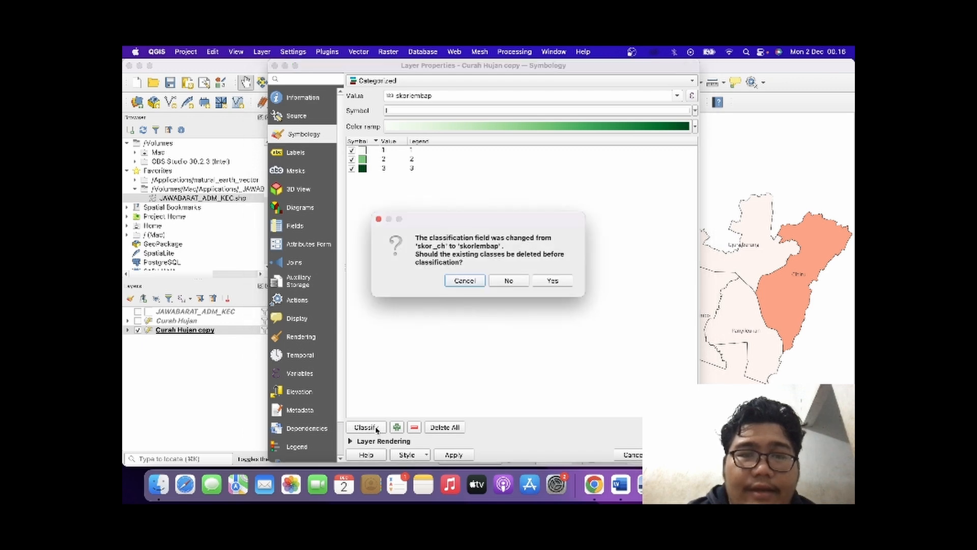
{"action": "left_click", "coordinate": [551, 280]}
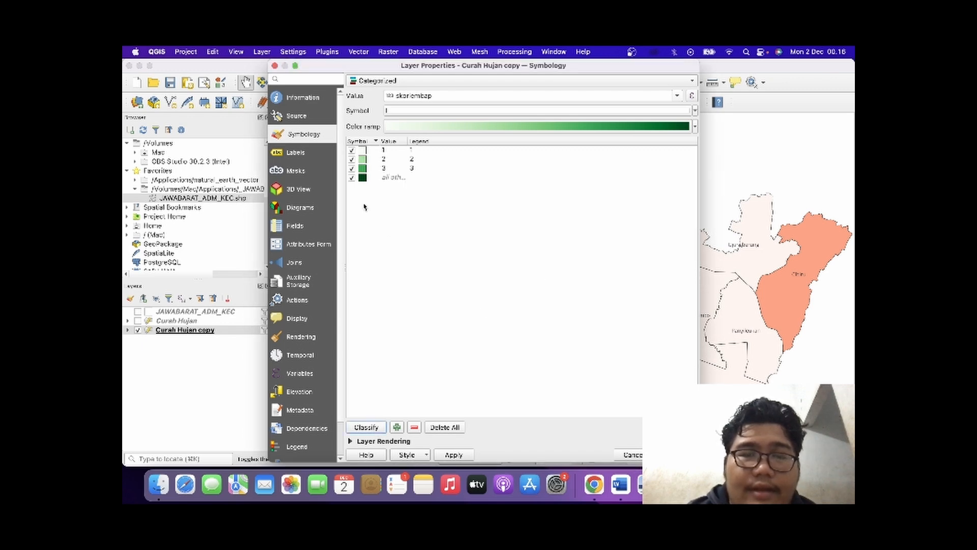
{"action": "left_click", "coordinate": [371, 179]}
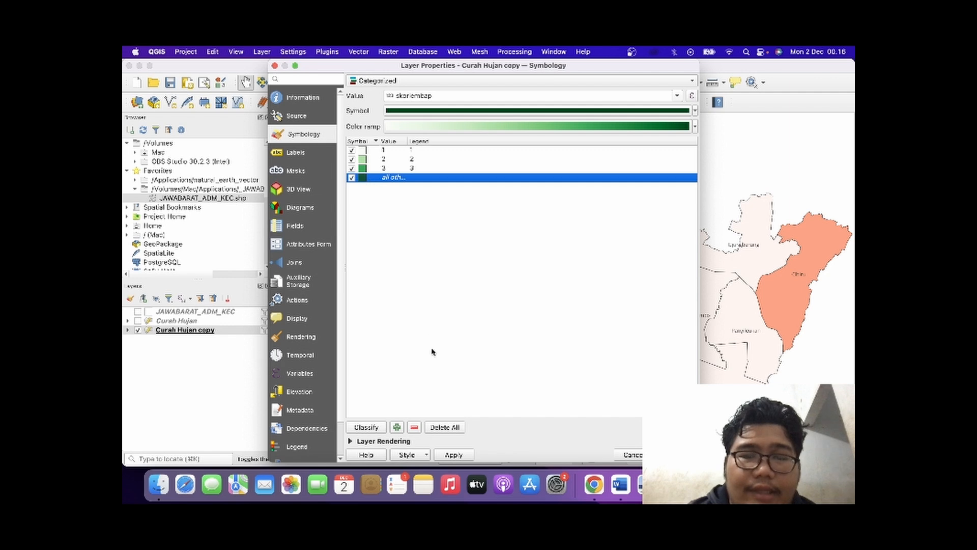
{"action": "left_click", "coordinate": [415, 428]}
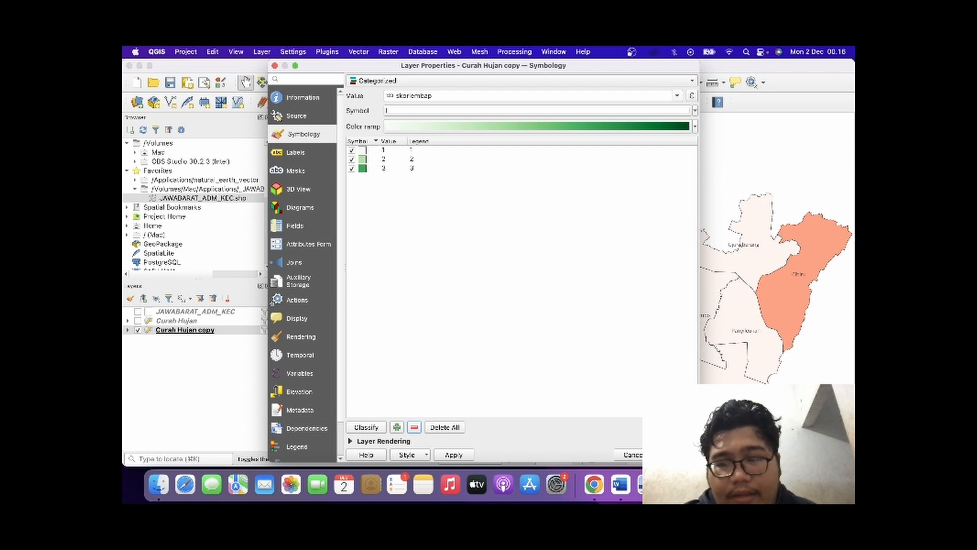
{"action": "left_click", "coordinate": [677, 454]}
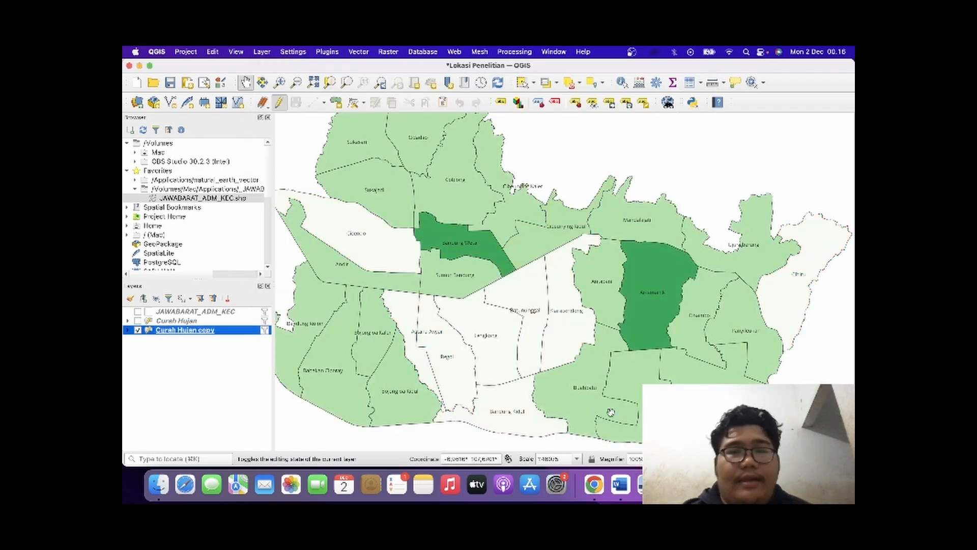
Rename the Curah Hujan copy layer as Kelembapan Udara.
{"action": "scroll", "coordinate": [504, 338], "scroll_direction": "up", "scroll_amount": 1}
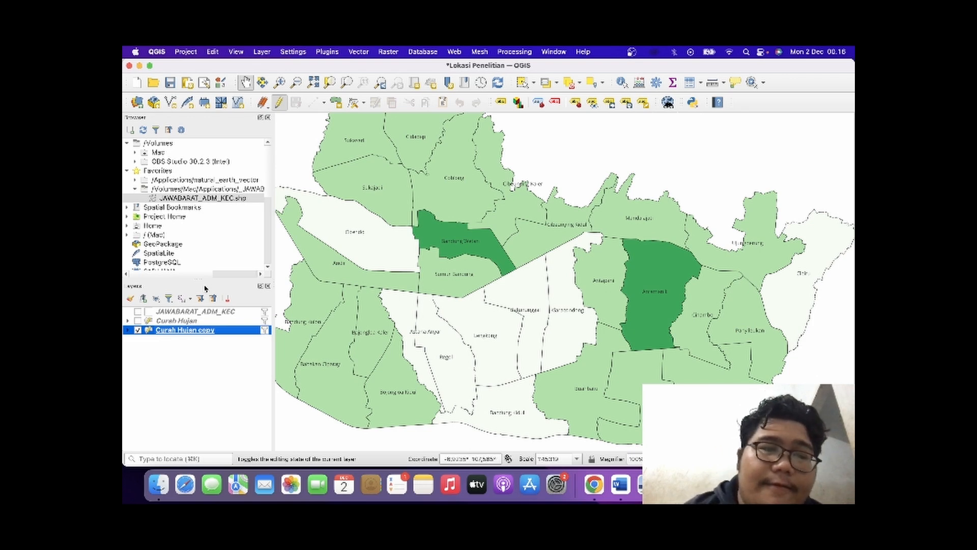
{"action": "right_click", "coordinate": [184, 331]}
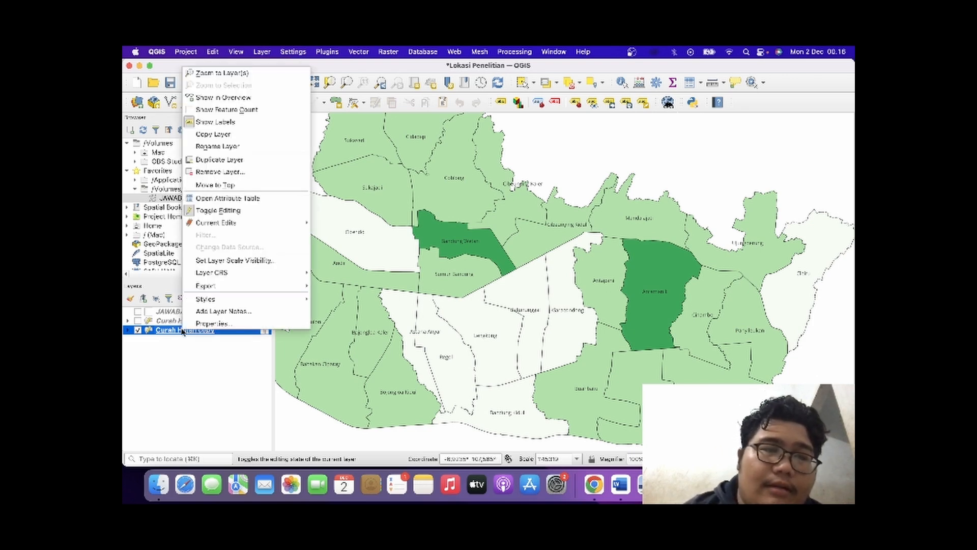
{"action": "left_click", "coordinate": [186, 147]}
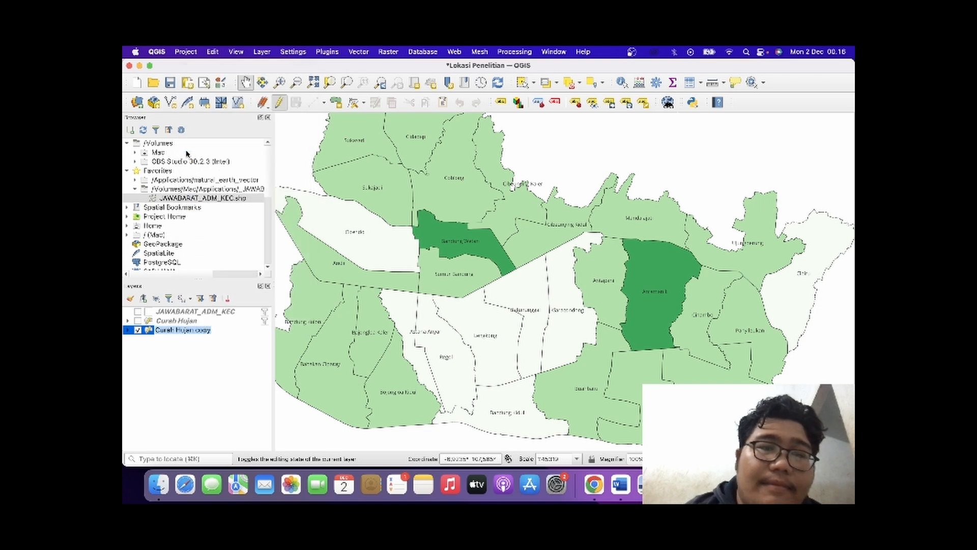
{"action": "type", "text": "Kelembapan Udara"}
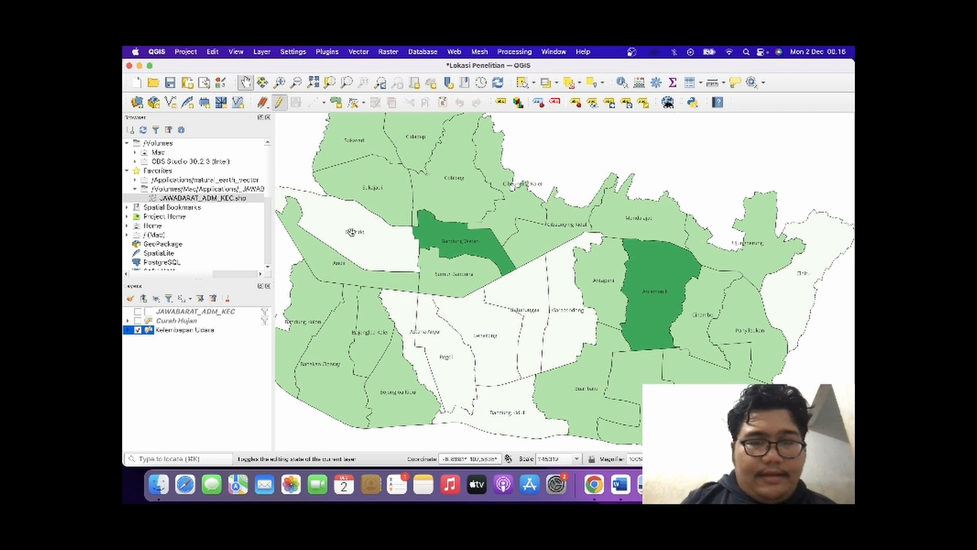
{"action": "key", "text": "Return"}
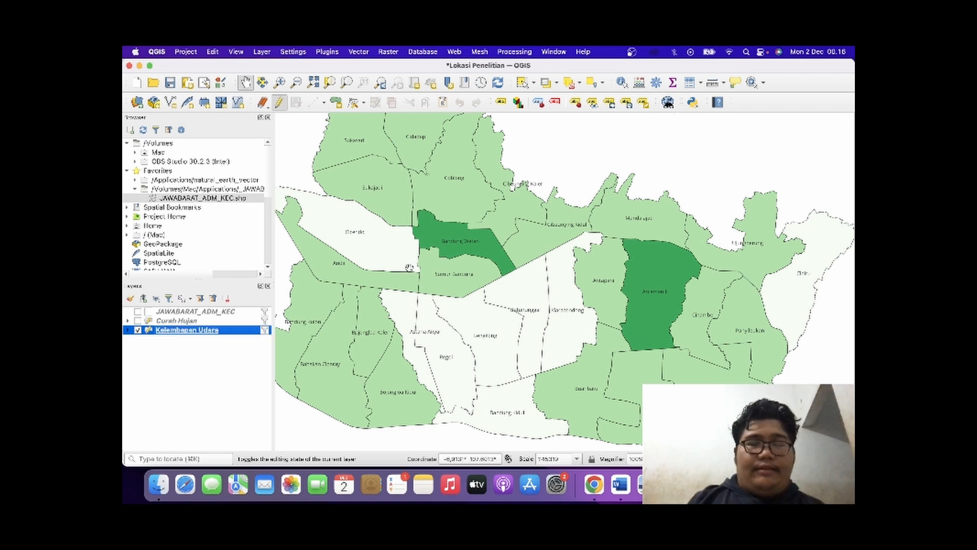
Create a new print layout titled Peta Kelembapan Udara Kota Bandung.
{"action": "scroll", "coordinate": [407, 262], "scroll_direction": "down", "scroll_amount": 1}
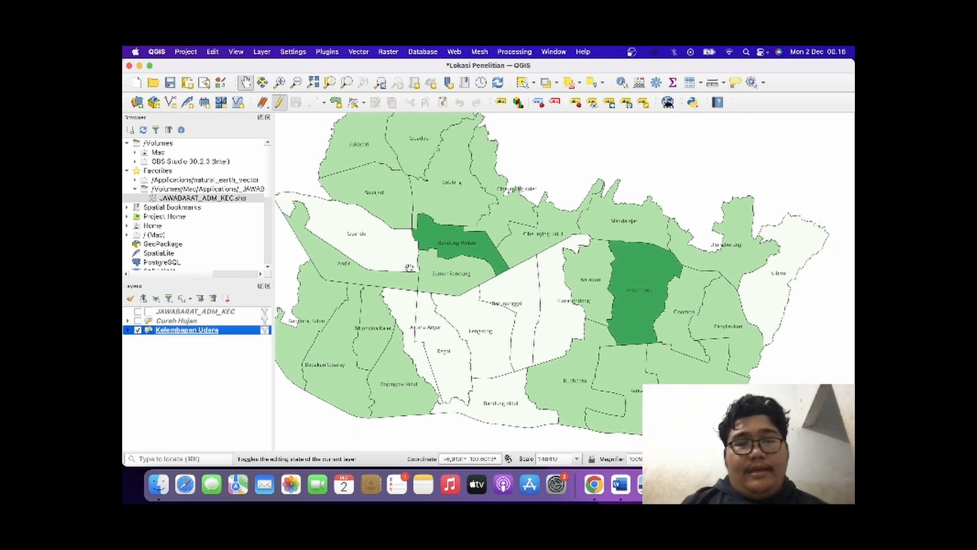
{"action": "key", "text": "super+p"}
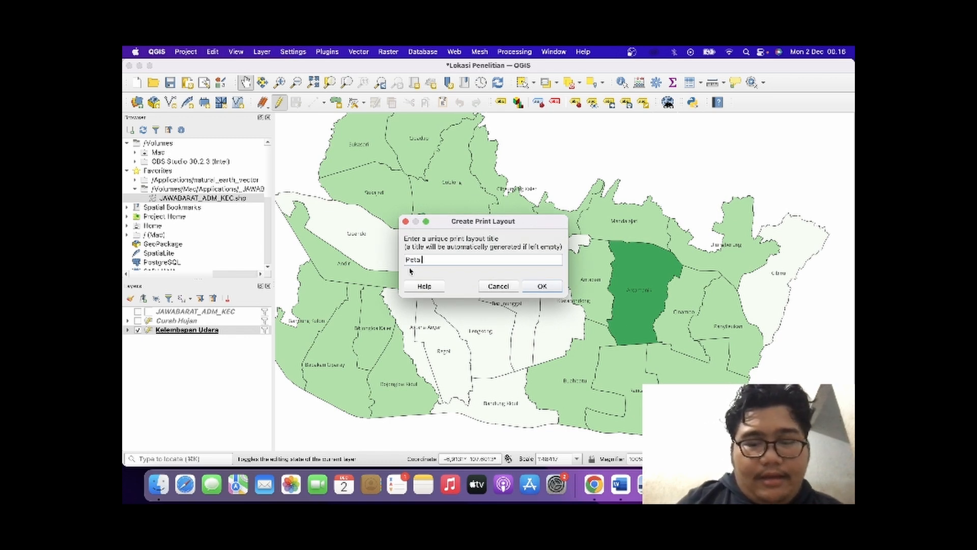
{"action": "type", "text": "Peta Kelembapan Udara K"}
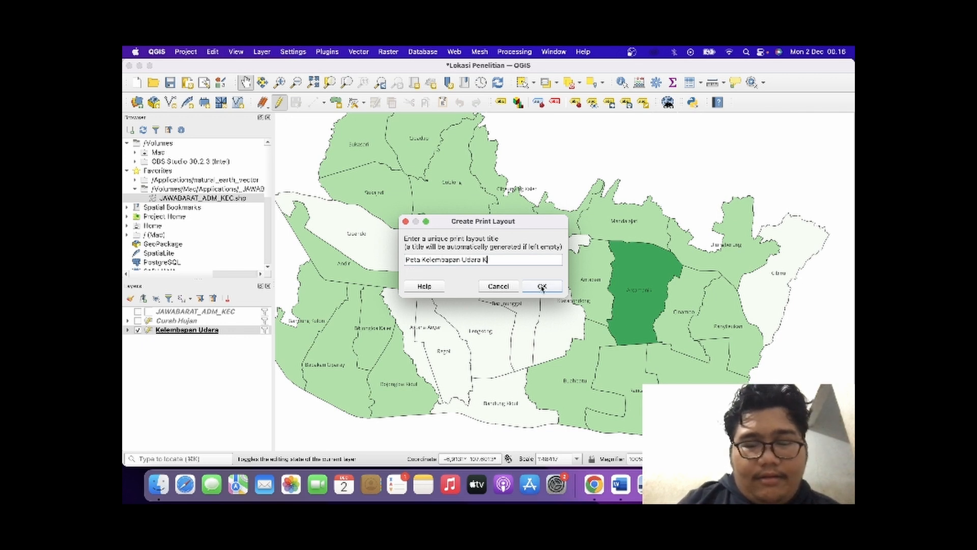
{"action": "type", "text": "o"}
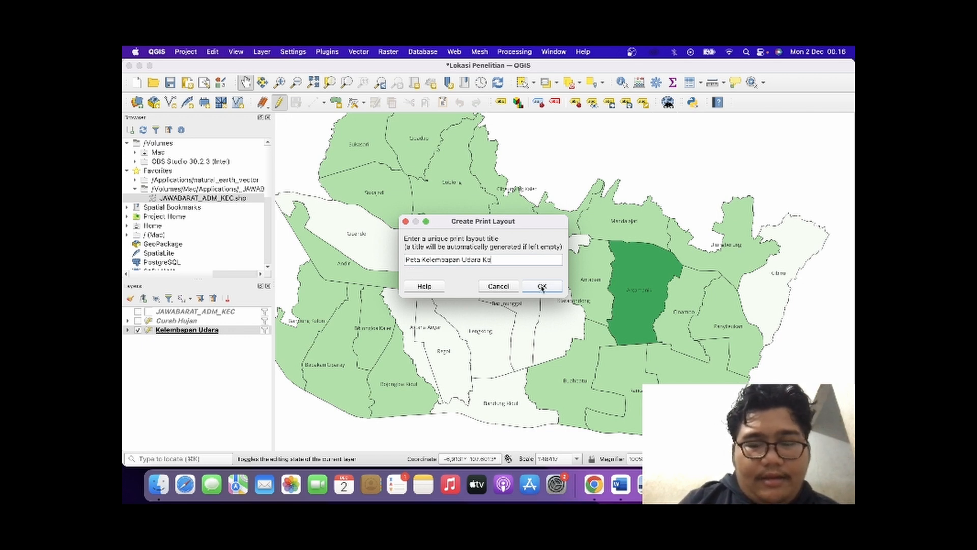
{"action": "type", "text": "ta"}
{"action": "type", "text": " Bandung"}
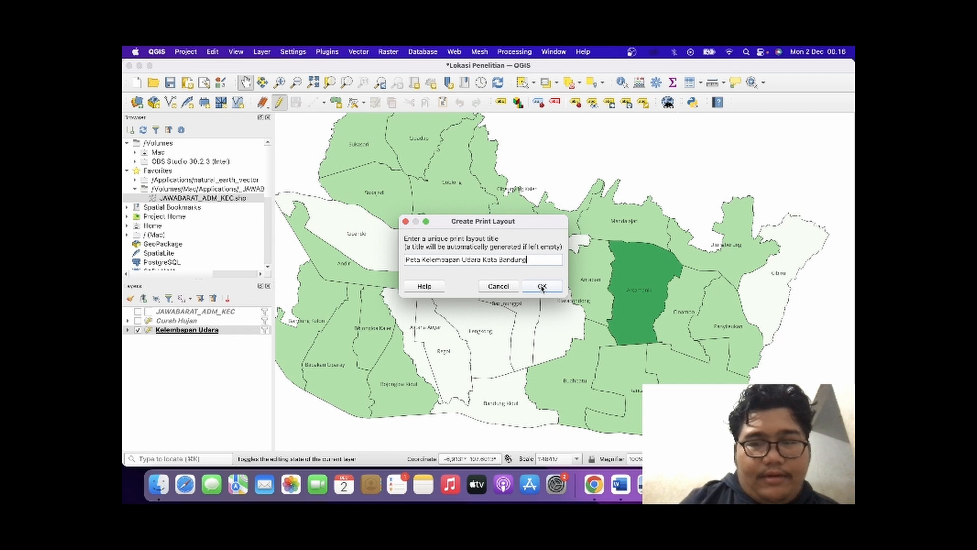
{"action": "left_click", "coordinate": [542, 287]}
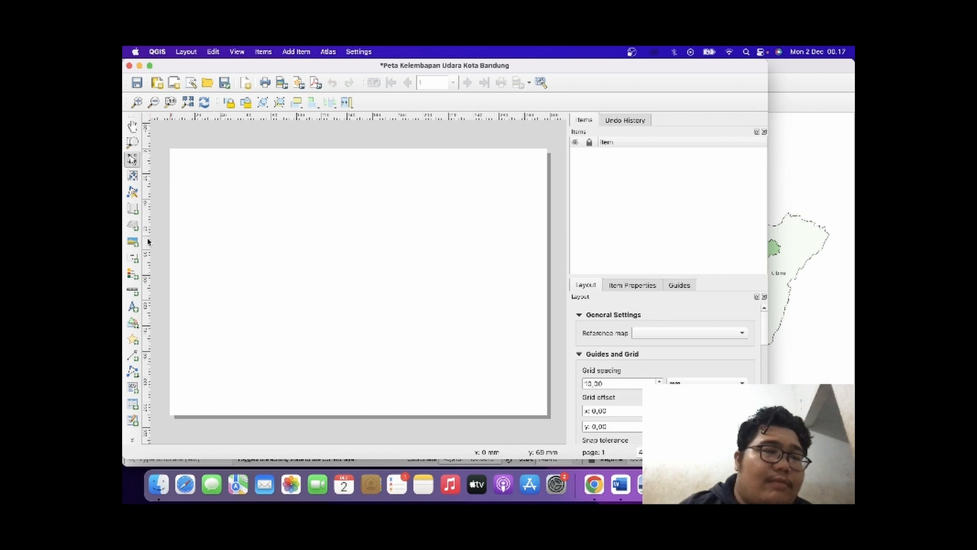
Draw a rectangle shape as a border just inside the edges of the layout page.
{"action": "left_click", "coordinate": [295, 53]}
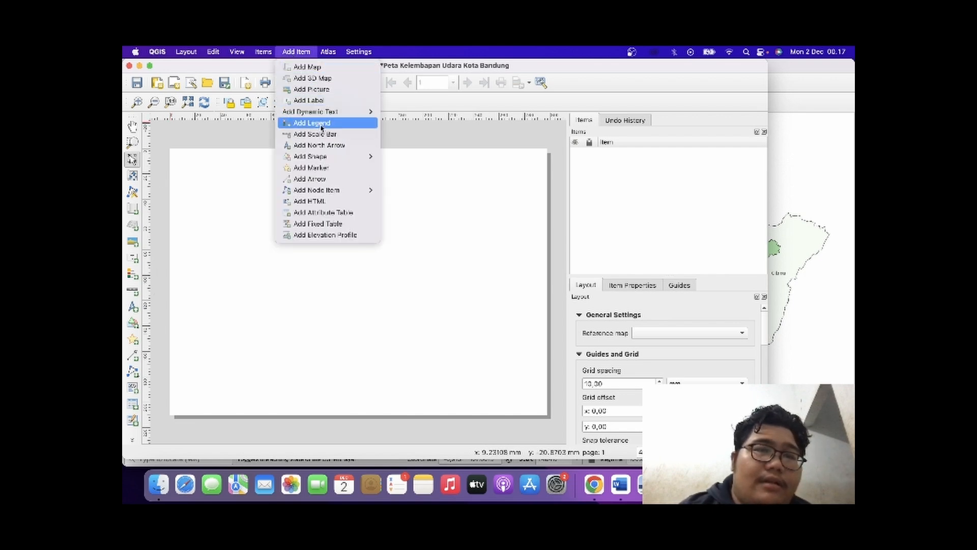
{"action": "mouse_move", "coordinate": [324, 156]}
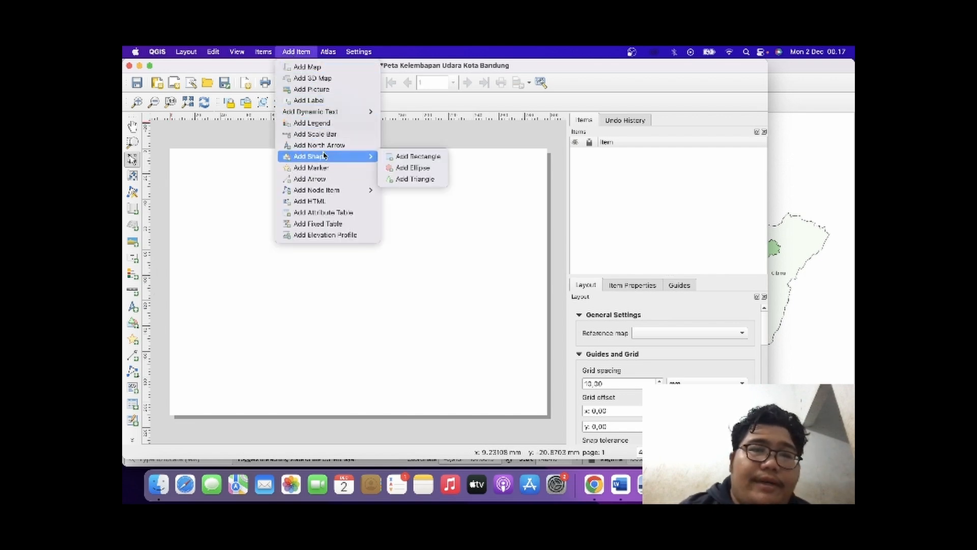
{"action": "left_click", "coordinate": [415, 161]}
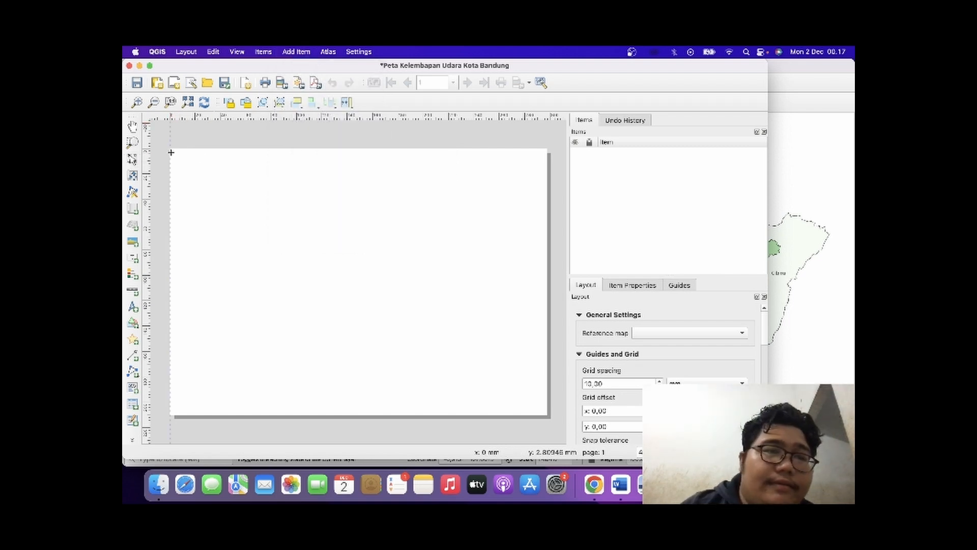
{"action": "left_click_drag", "start_coordinate": [173, 151], "coordinate": [543, 413]}
{"action": "left_click", "coordinate": [550, 369]}
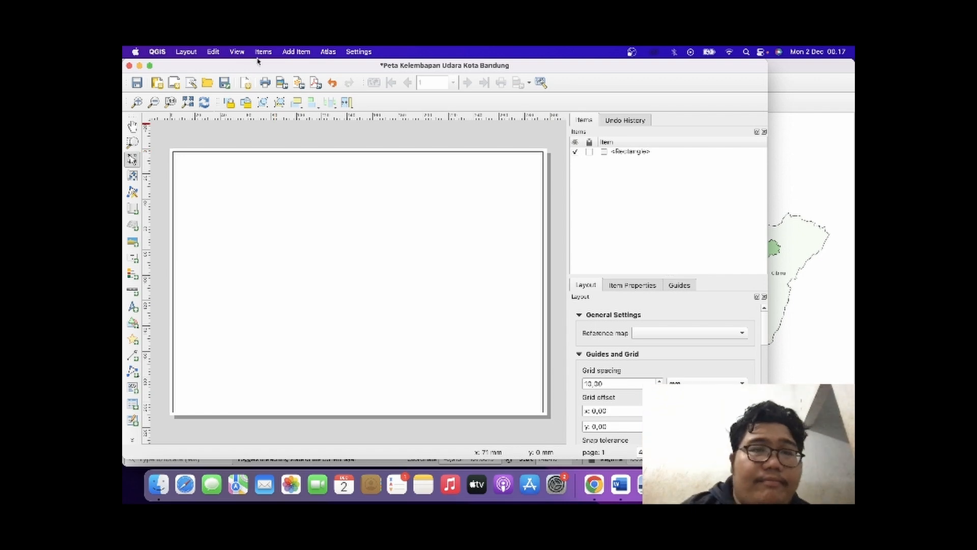
Add a map item of the humidity layer that nearly fills the rectangle border.
{"action": "left_click", "coordinate": [291, 52]}
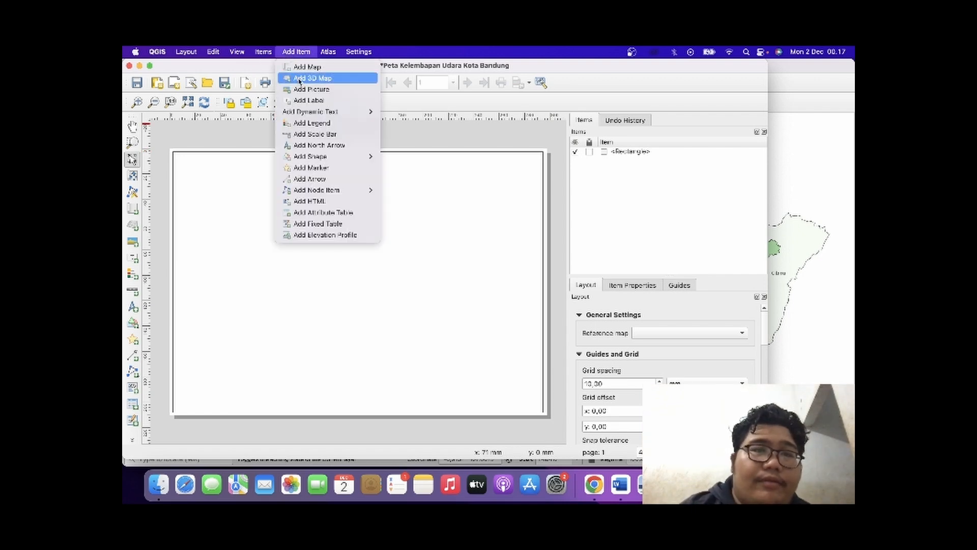
{"action": "left_click", "coordinate": [305, 66]}
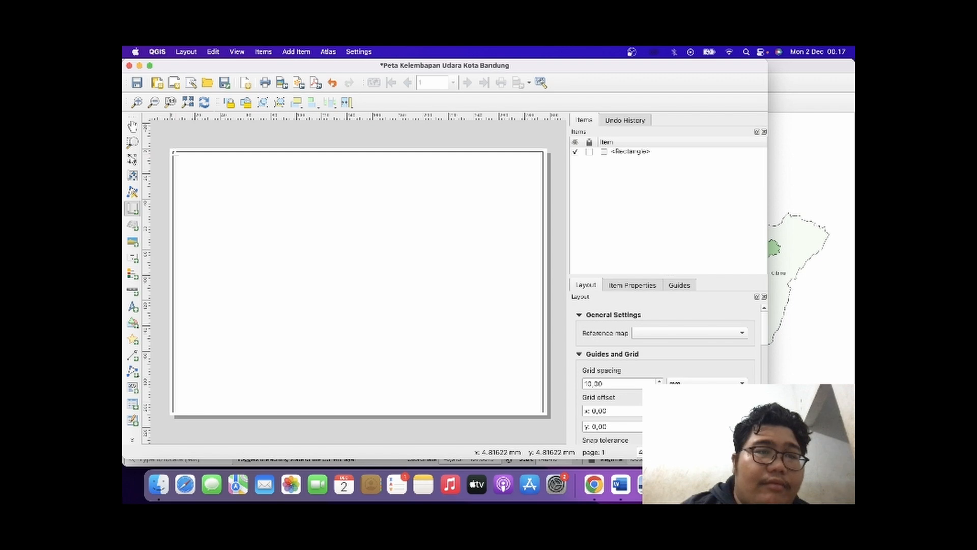
{"action": "left_click_drag", "start_coordinate": [174, 154], "coordinate": [539, 409]}
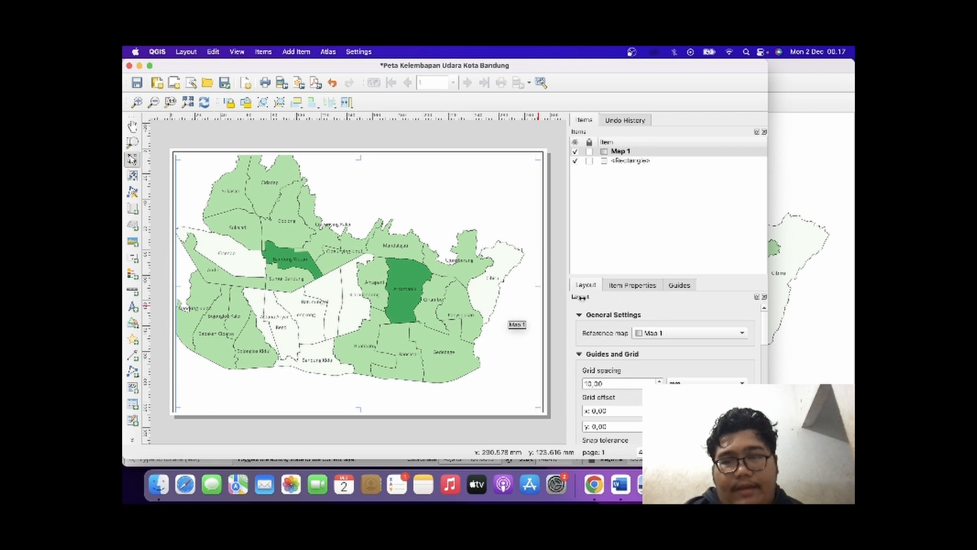
Set the scale of the map item to 80000.
{"action": "left_click", "coordinate": [650, 288]}
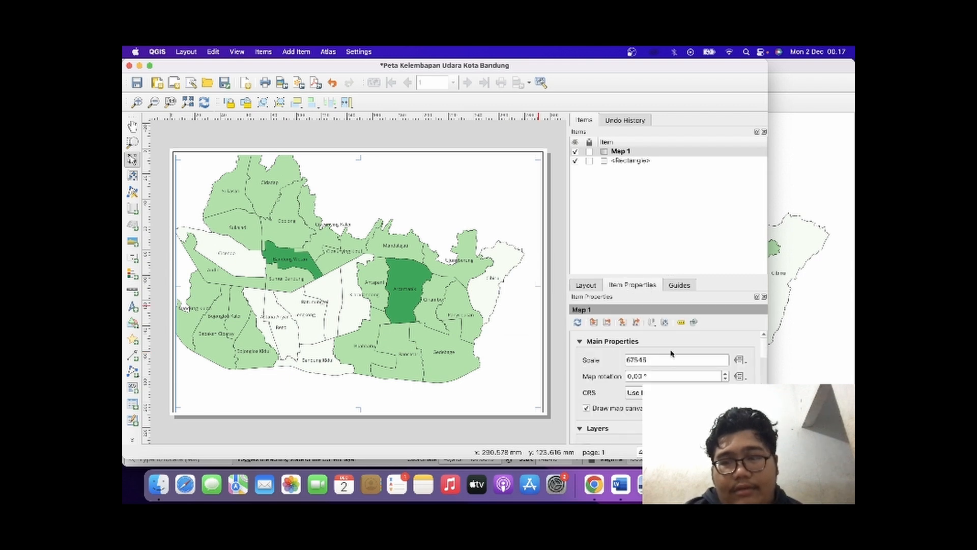
{"action": "key", "text": "BackSpace"}
{"action": "key", "text": "BackSpace"}
{"action": "key", "text": "BackSpace"}
{"action": "key", "text": "BackSpace"}
{"action": "key", "text": "BackSpace"}
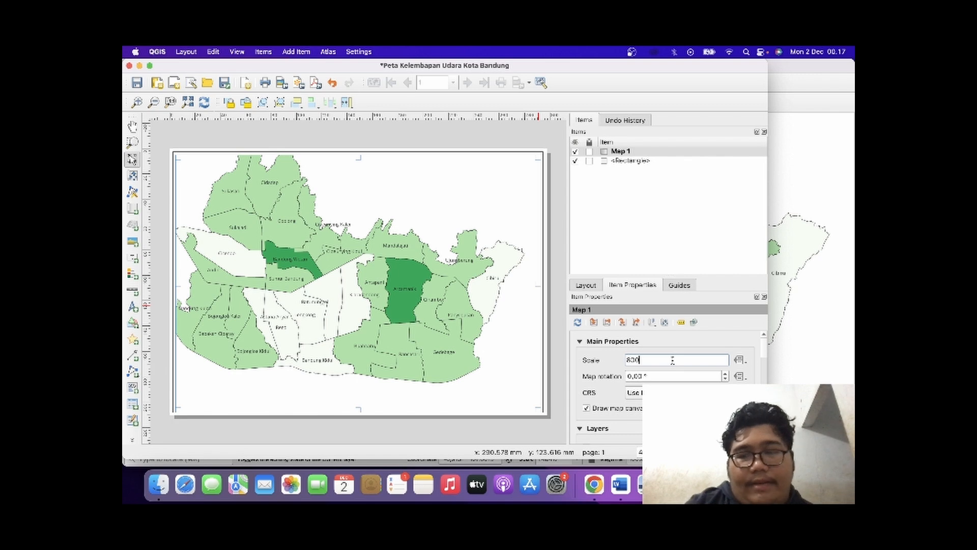
{"action": "key", "text": "Return"}
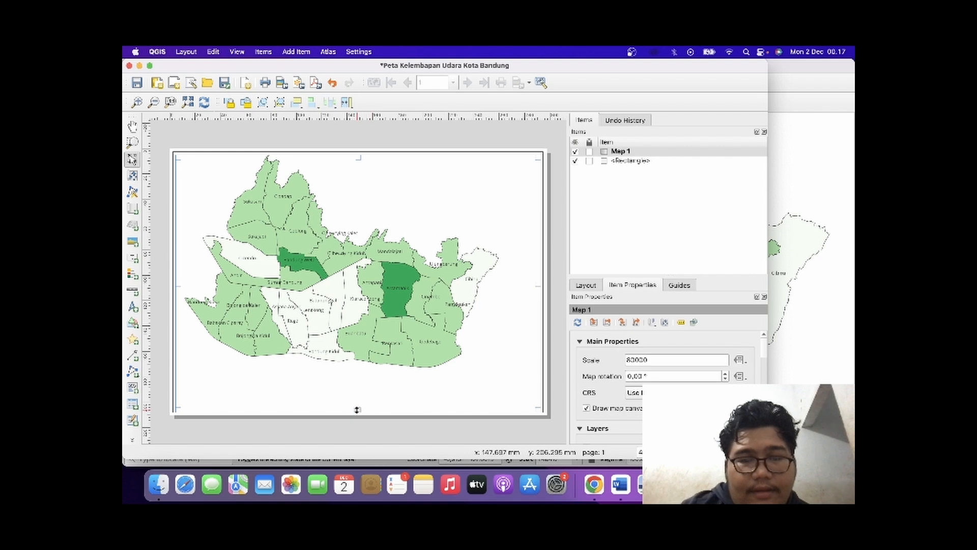
Fine-tune the upper and lower edges of the map frame so it sits inside the rectangle border.
{"action": "left_click_drag", "start_coordinate": [356, 407], "coordinate": [356, 405]}
{"action": "left_click_drag", "start_coordinate": [364, 317], "coordinate": [364, 321]}
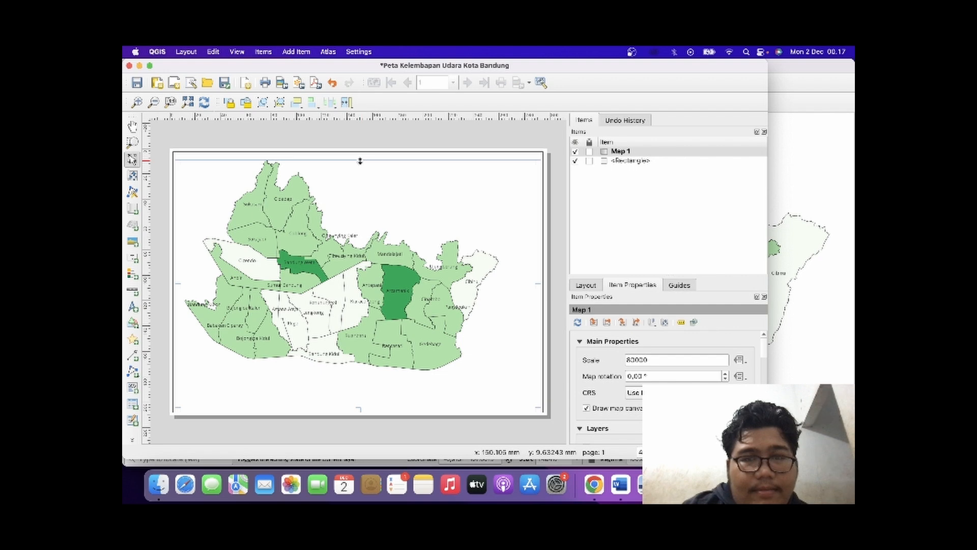
{"action": "left_click_drag", "start_coordinate": [360, 161], "coordinate": [360, 156]}
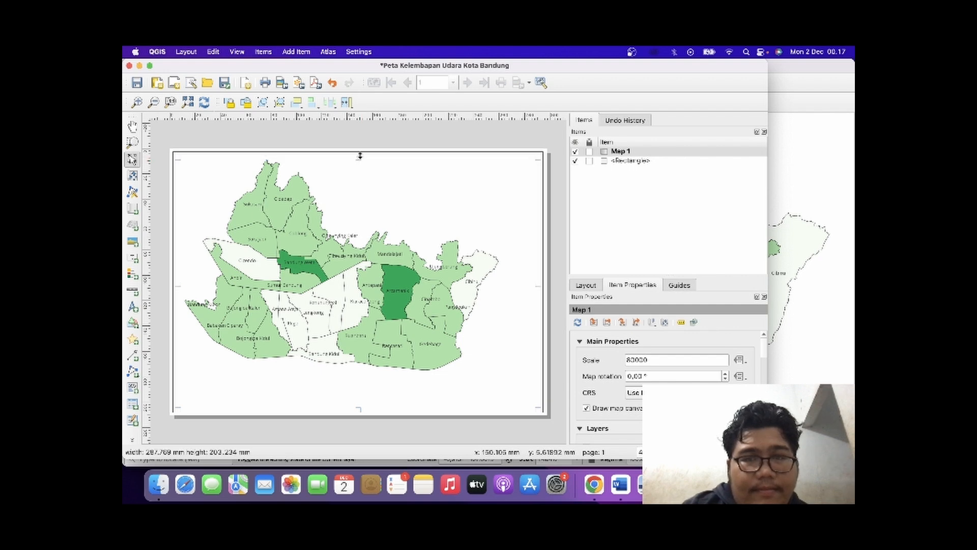
{"action": "left_click", "coordinate": [557, 230]}
{"action": "left_click", "coordinate": [388, 383]}
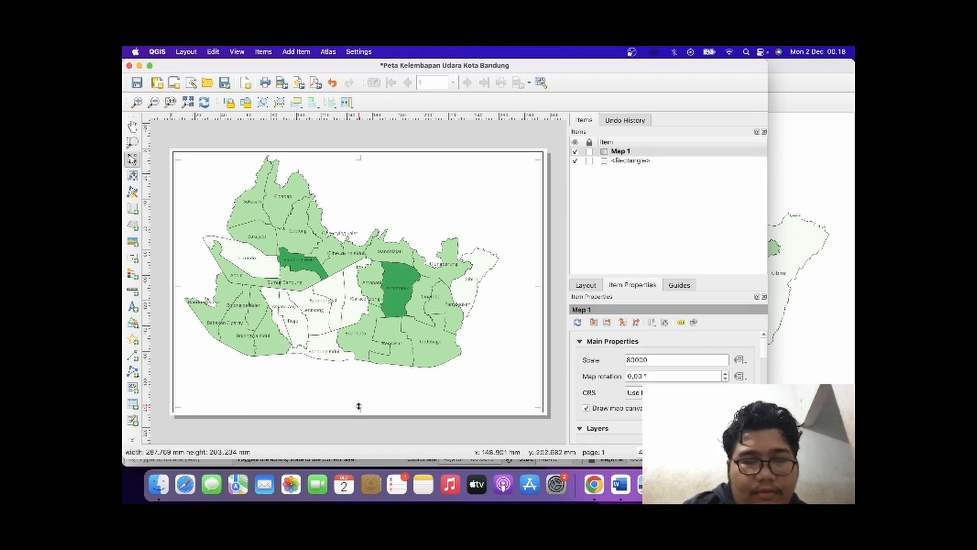
{"action": "left_click_drag", "start_coordinate": [358, 408], "coordinate": [359, 406]}
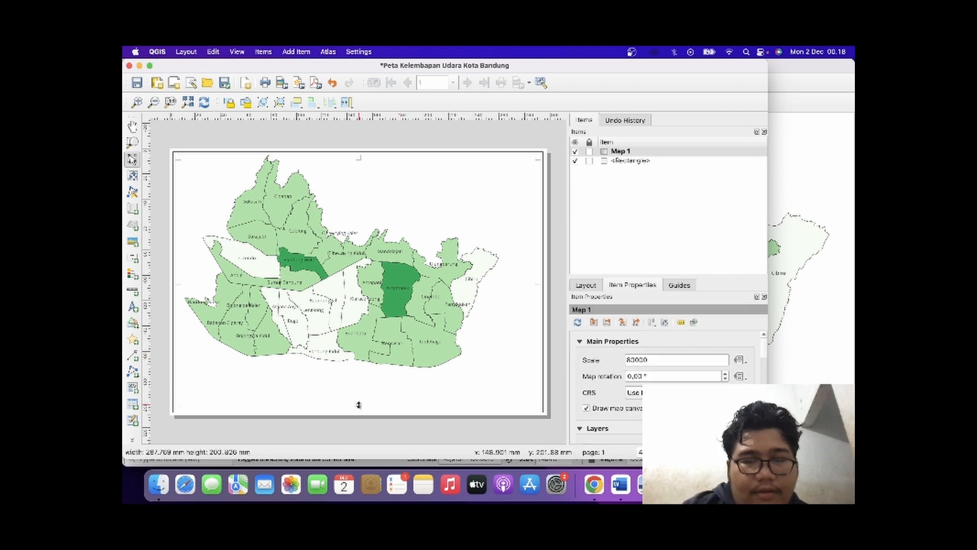
{"action": "left_click", "coordinate": [558, 379]}
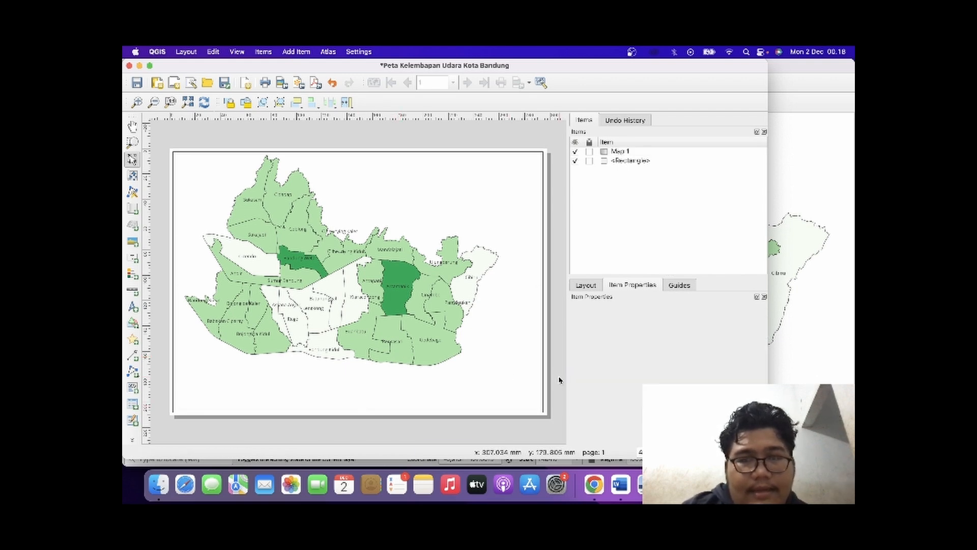
Add a grid to the map item and open the grid's properties for modification.
{"action": "left_click", "coordinate": [395, 328]}
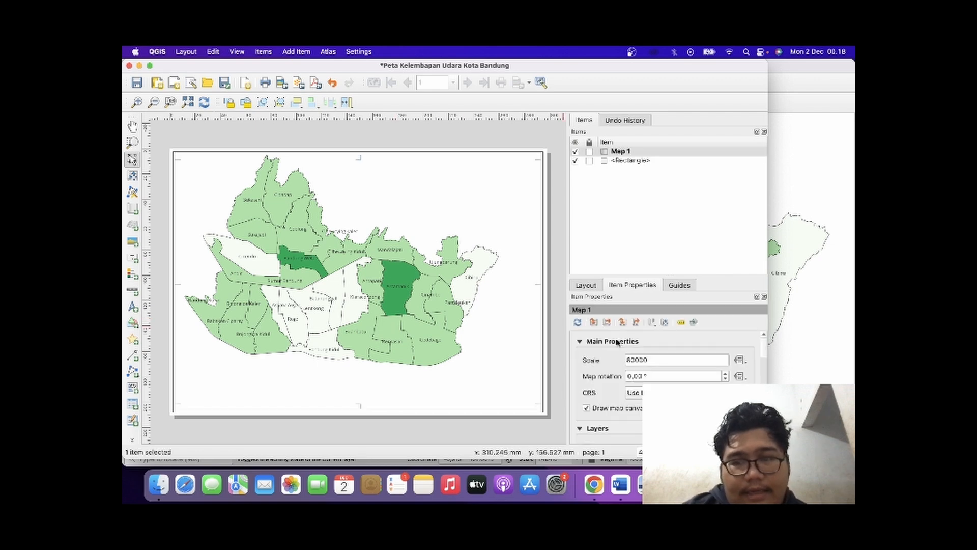
{"action": "scroll", "coordinate": [635, 429], "scroll_direction": "down", "scroll_amount": 10}
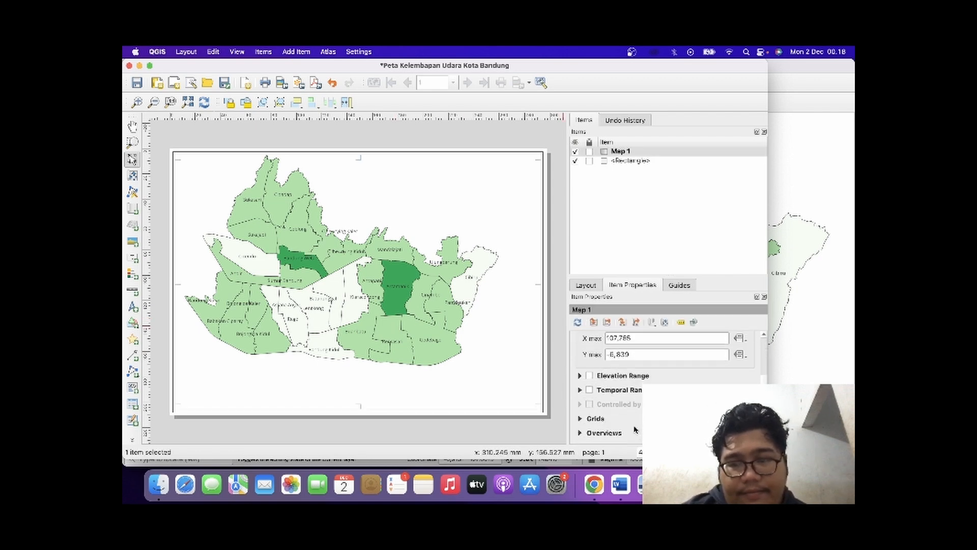
{"action": "scroll", "coordinate": [634, 429], "scroll_direction": "down", "scroll_amount": 2}
{"action": "left_click", "coordinate": [580, 388]}
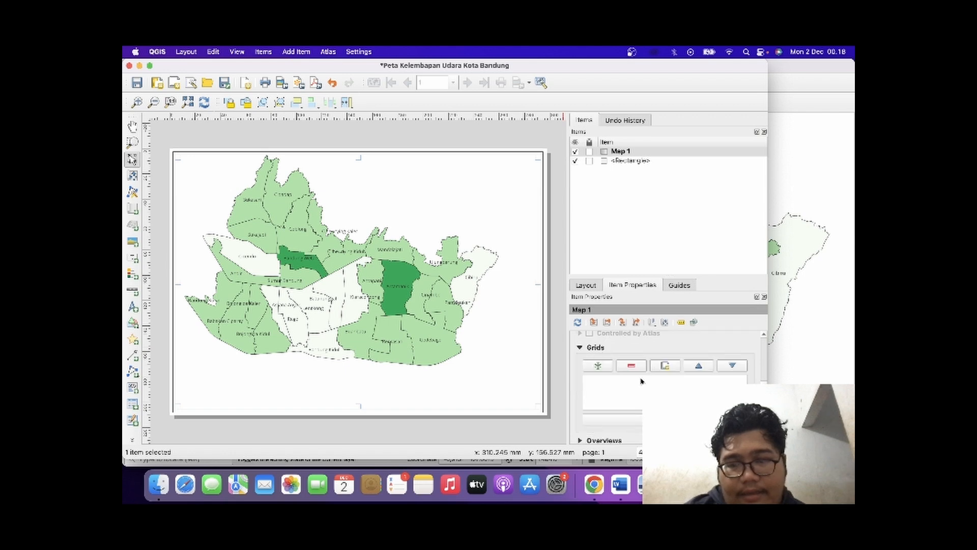
{"action": "left_click", "coordinate": [598, 365]}
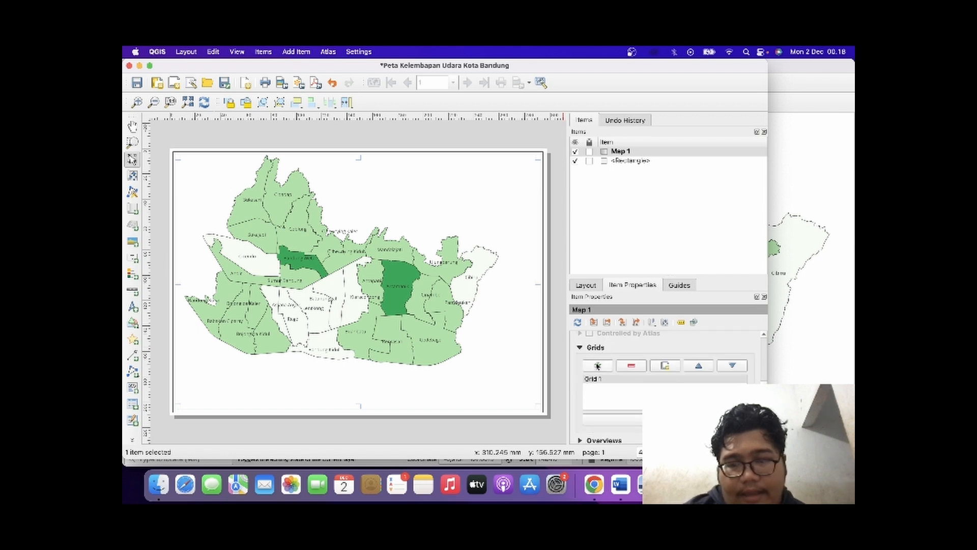
{"action": "left_click", "coordinate": [630, 422]}
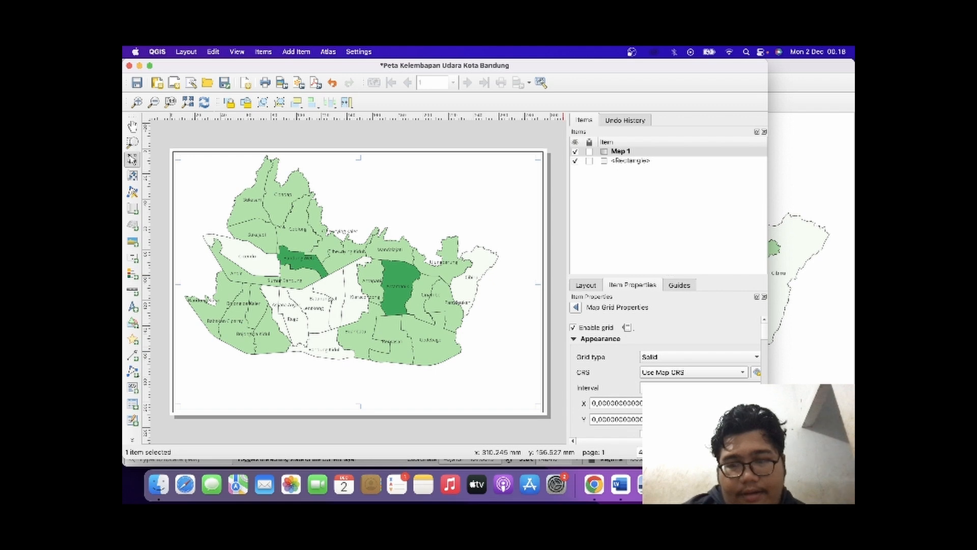
Change the grid interval to a minimum and maximum segment width, setting both to 91 mm.
{"action": "left_click", "coordinate": [701, 388]}
{"action": "left_click", "coordinate": [701, 425]}
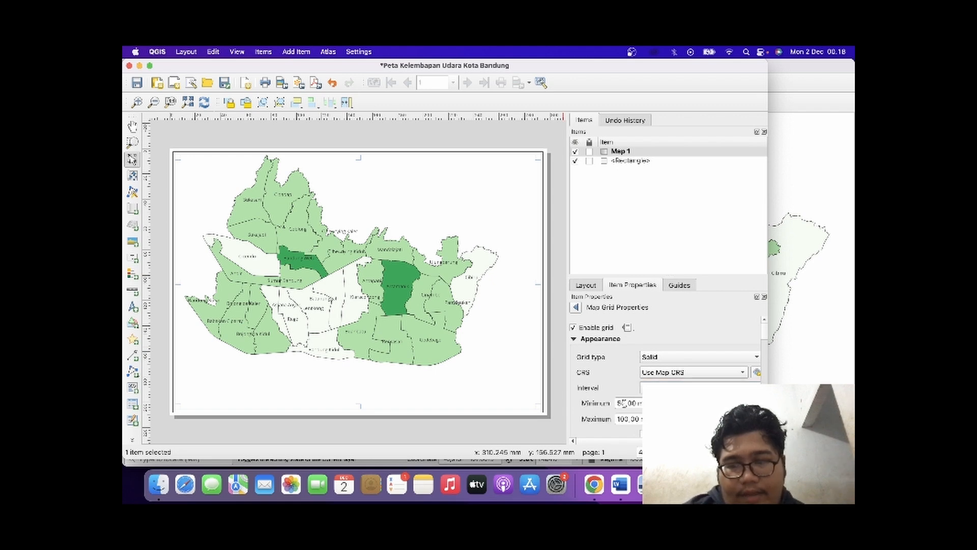
{"action": "key", "text": "BackSpace"}
{"action": "key", "text": "BackSpace"}
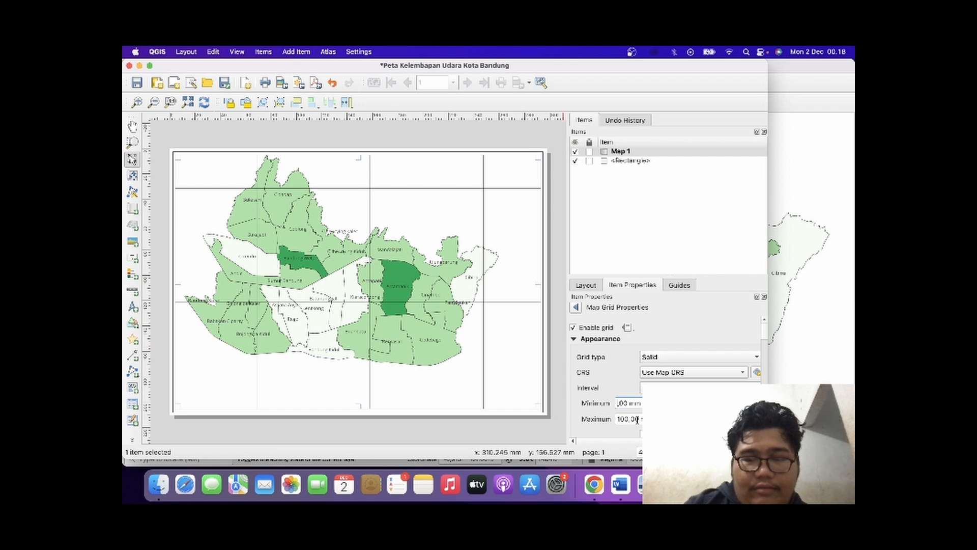
{"action": "type", "text": "91"}
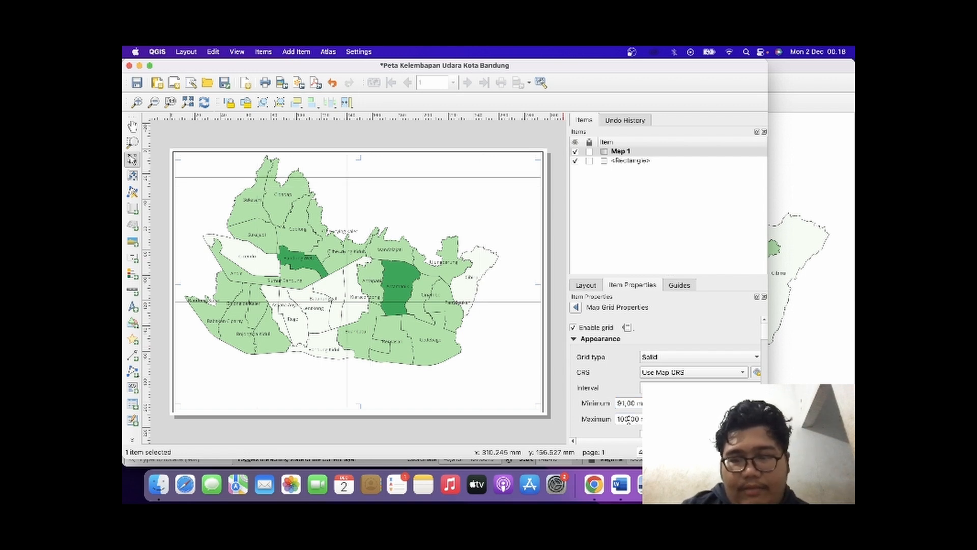
{"action": "key", "text": "BackSpace"}
{"action": "key", "text": "BackSpace"}
{"action": "key", "text": "BackSpace"}
{"action": "type", "text": "91"}
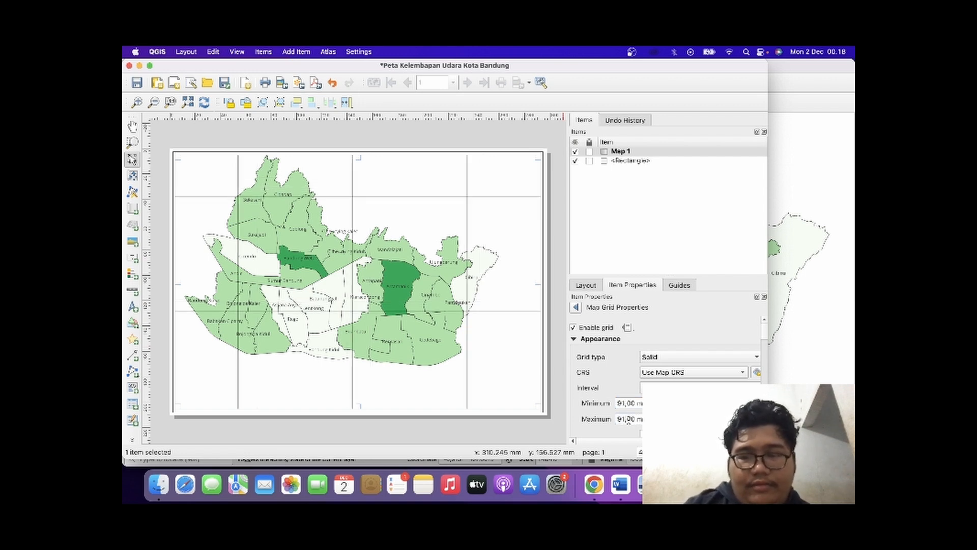
{"action": "scroll", "coordinate": [628, 420], "scroll_direction": "down", "scroll_amount": 1}
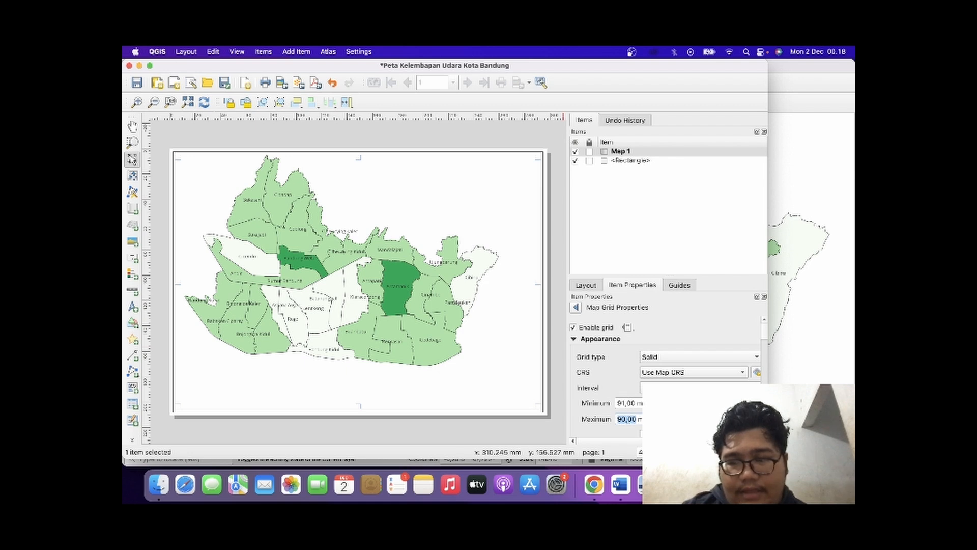
{"action": "scroll", "coordinate": [628, 418], "scroll_direction": "up", "scroll_amount": 1}
{"action": "left_click", "coordinate": [599, 432]}
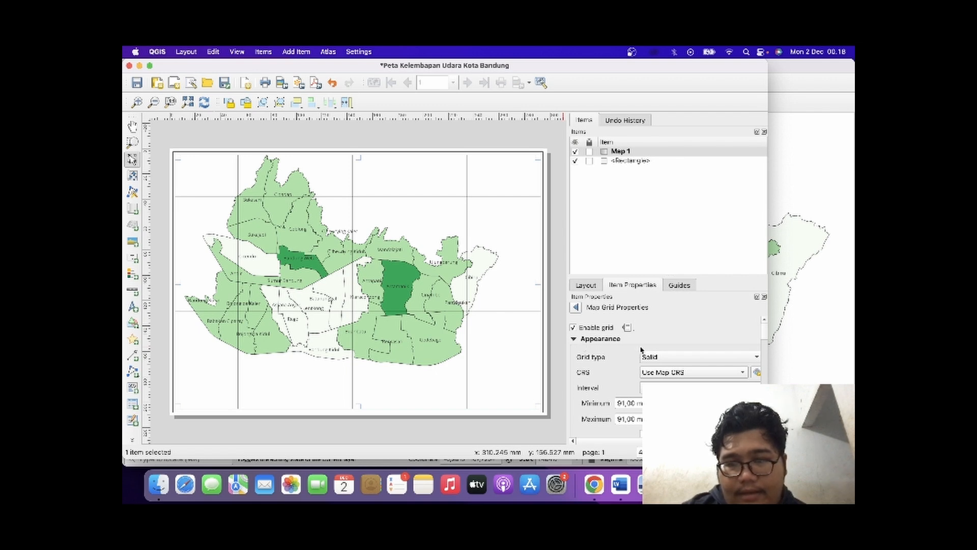
{"action": "scroll", "coordinate": [643, 356], "scroll_direction": "down", "scroll_amount": 3}
{"action": "scroll", "coordinate": [643, 356], "scroll_direction": "up", "scroll_amount": 3}
{"action": "scroll", "coordinate": [644, 355], "scroll_direction": "down", "scroll_amount": 3}
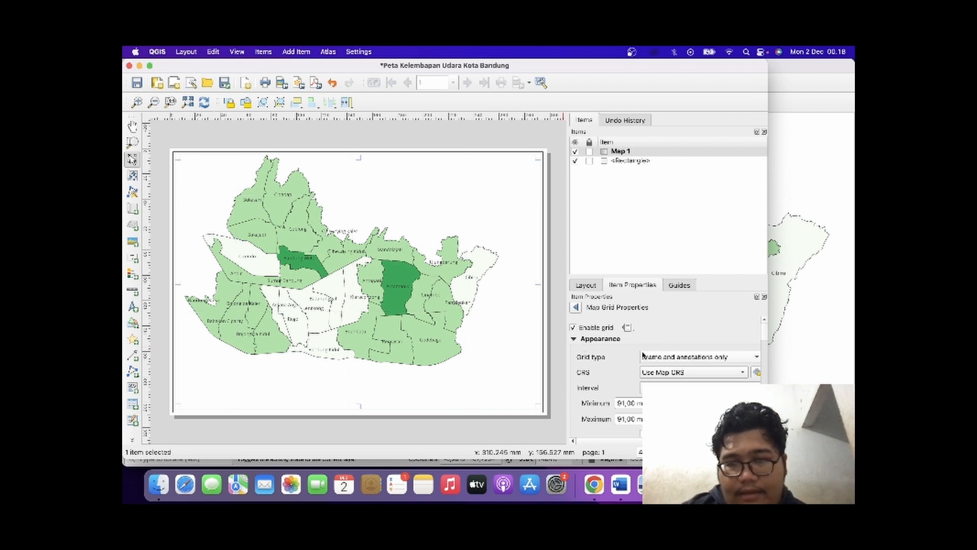
{"action": "scroll", "coordinate": [643, 355], "scroll_direction": "up", "scroll_amount": 3}
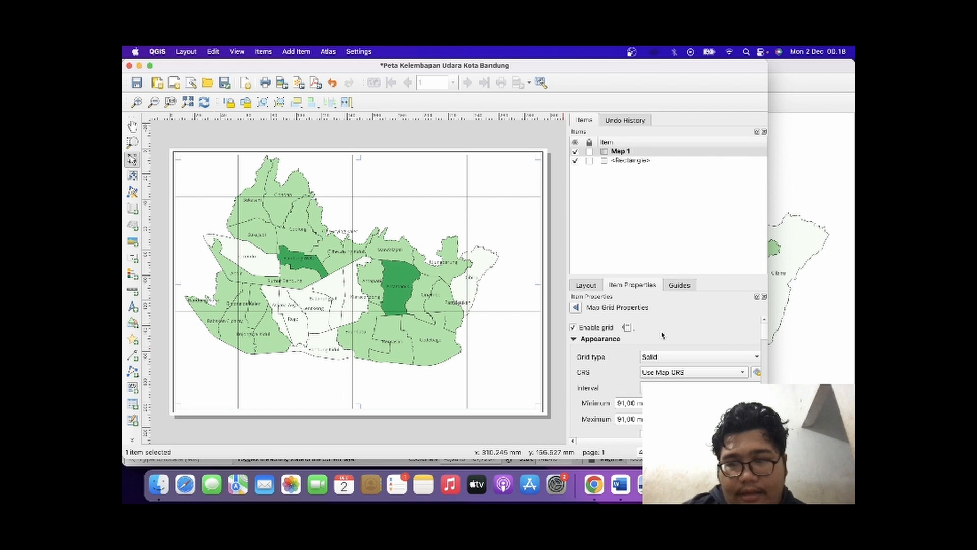
Set the map grid's frame style to Zebra and enable drawing of the grid coordinates.
{"action": "left_click_drag", "start_coordinate": [765, 336], "coordinate": [766, 361]}
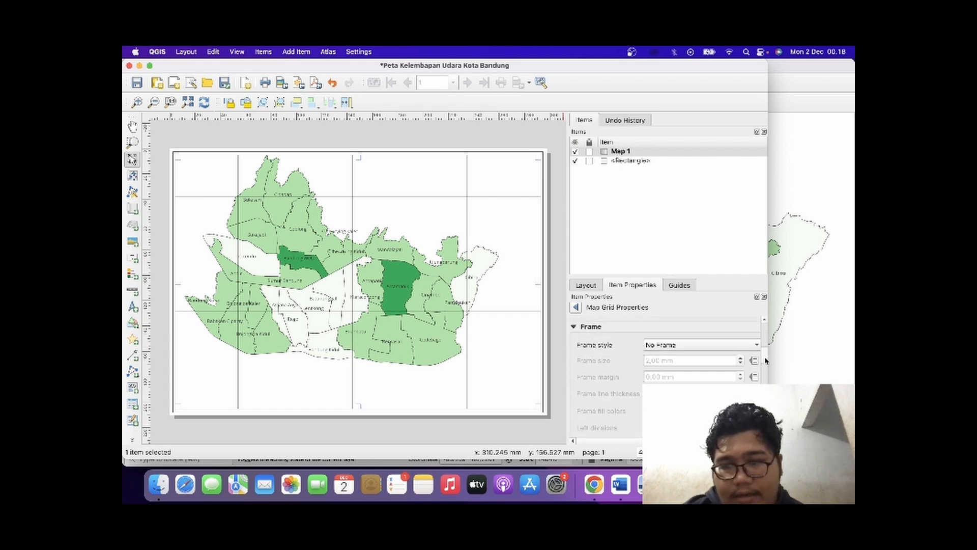
{"action": "left_click", "coordinate": [710, 346]}
{"action": "left_click", "coordinate": [711, 357]}
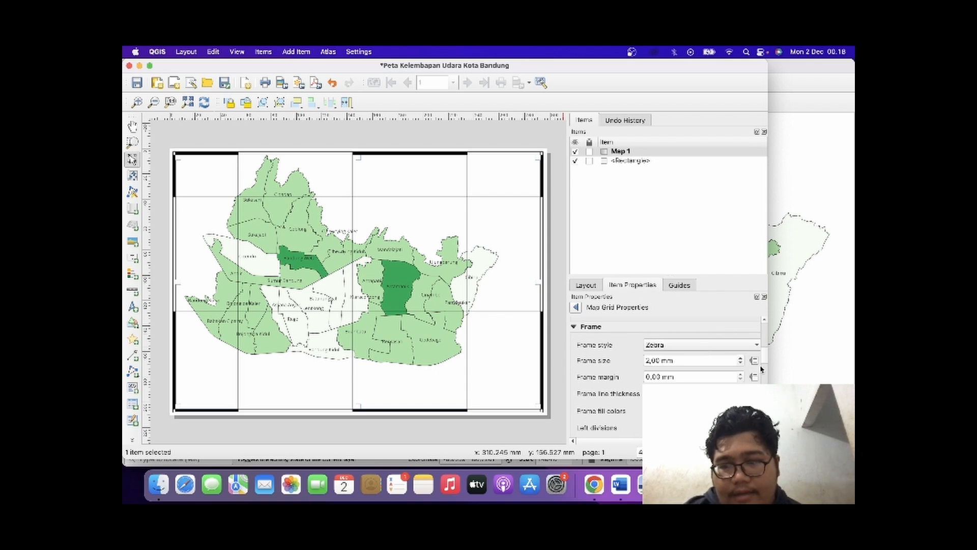
{"action": "left_click_drag", "start_coordinate": [765, 360], "coordinate": [766, 393]}
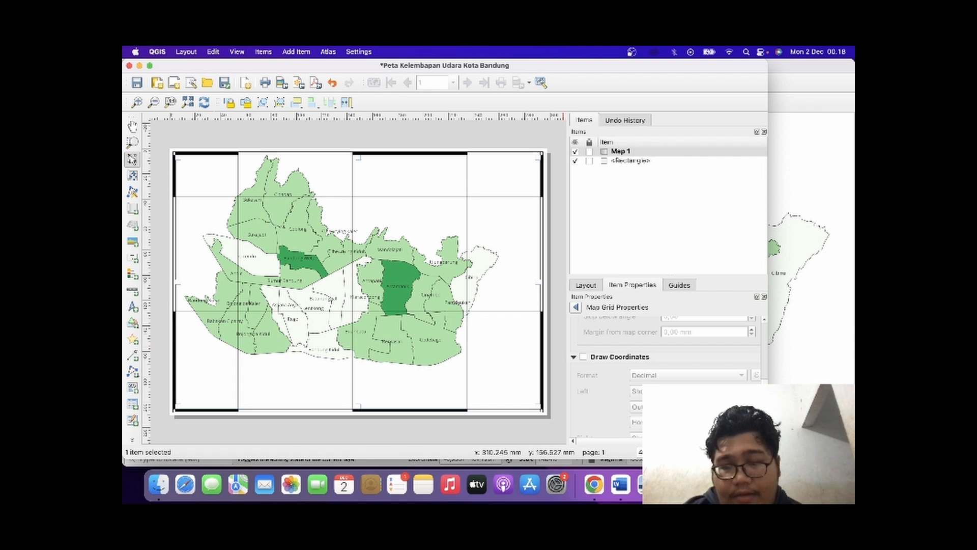
{"action": "left_click", "coordinate": [583, 357]}
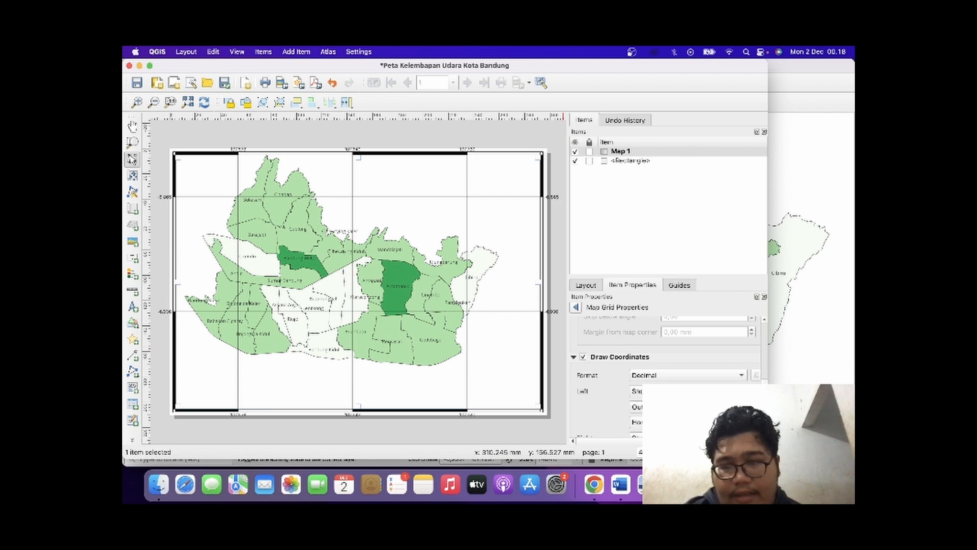
Orient the grid coordinates as Vertical Ascending on the map's left side and Vertical Descending on its right side.
{"action": "scroll", "coordinate": [667, 376], "scroll_direction": "down", "scroll_amount": 3}
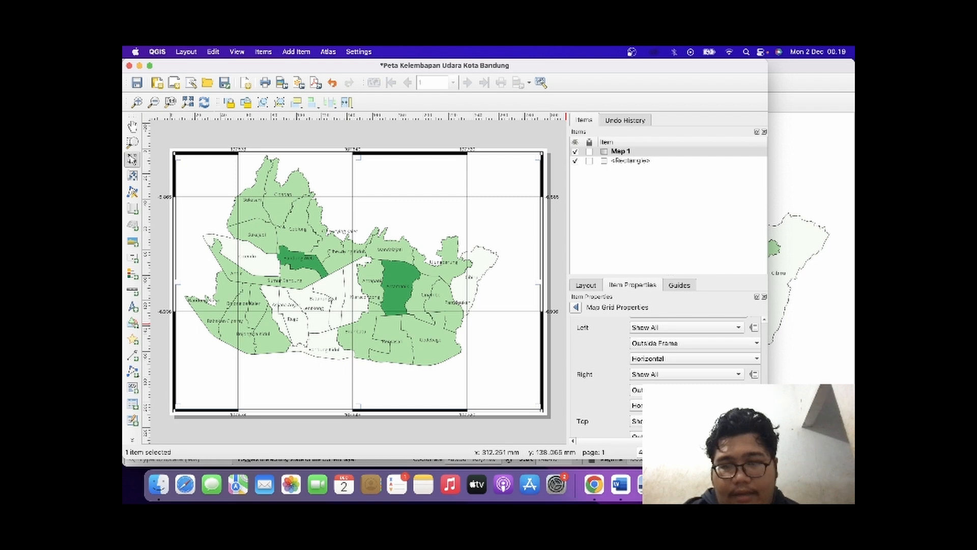
{"action": "left_click", "coordinate": [688, 358]}
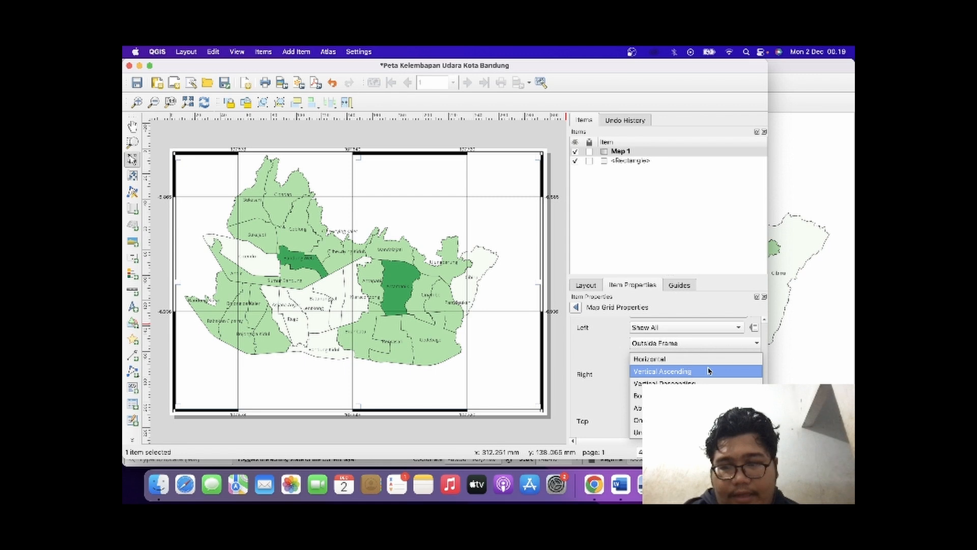
{"action": "left_click", "coordinate": [709, 371]}
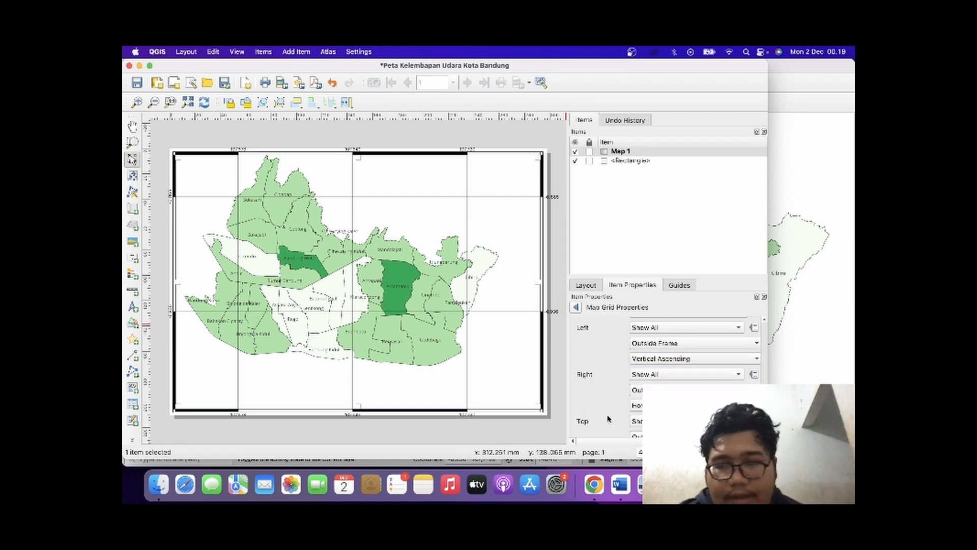
{"action": "left_click", "coordinate": [684, 406]}
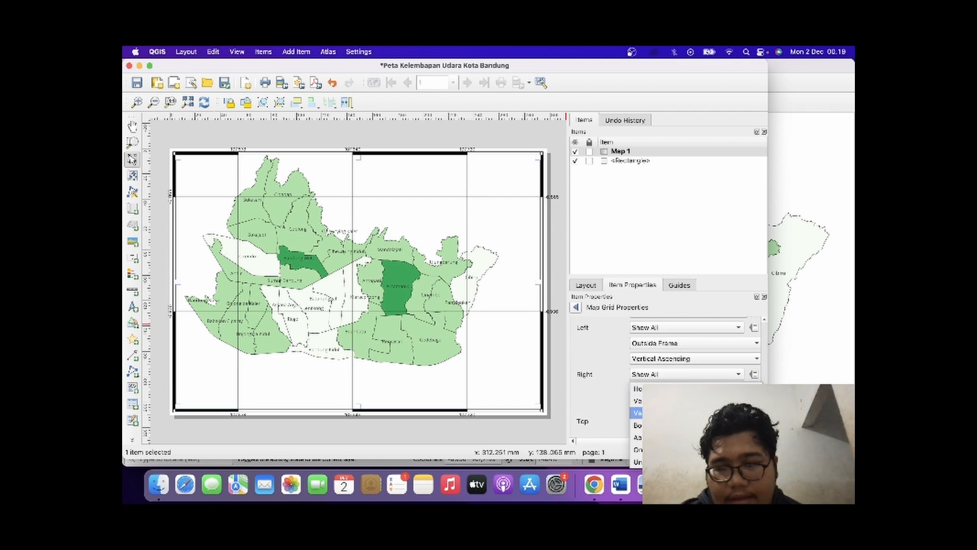
{"action": "left_click", "coordinate": [685, 412]}
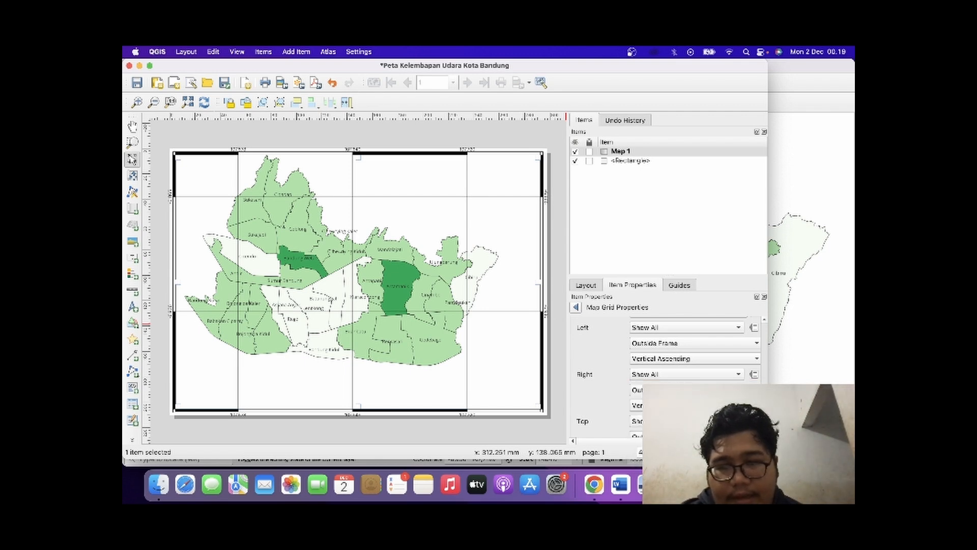
{"action": "left_click", "coordinate": [559, 377]}
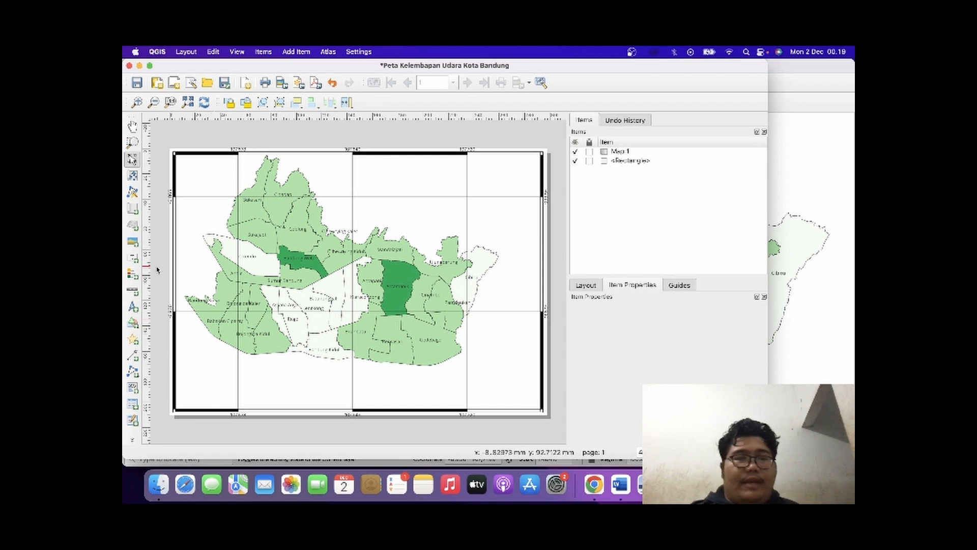
Add a small north arrow inside the lower-right corner of the map frame.
{"action": "left_click", "coordinate": [133, 306]}
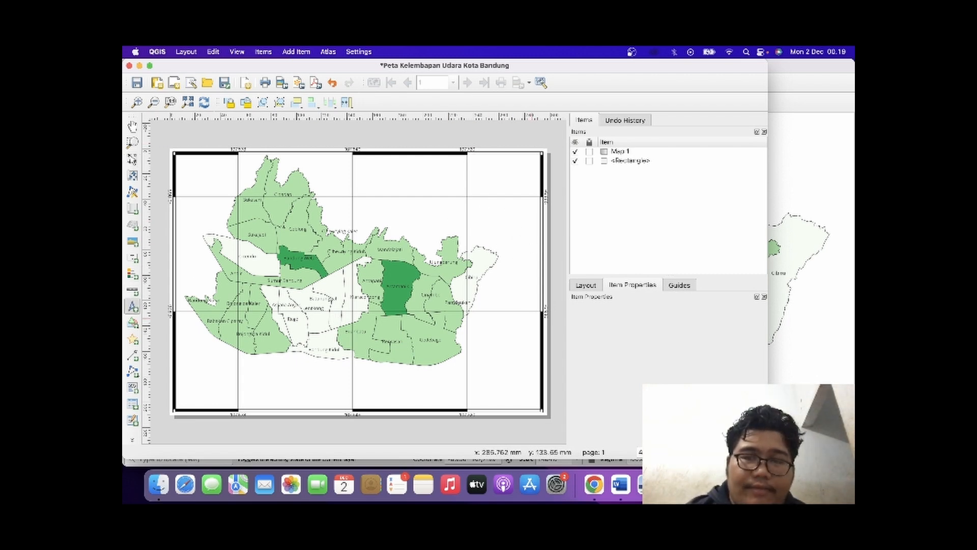
{"action": "left_click_drag", "start_coordinate": [500, 374], "coordinate": [527, 402]}
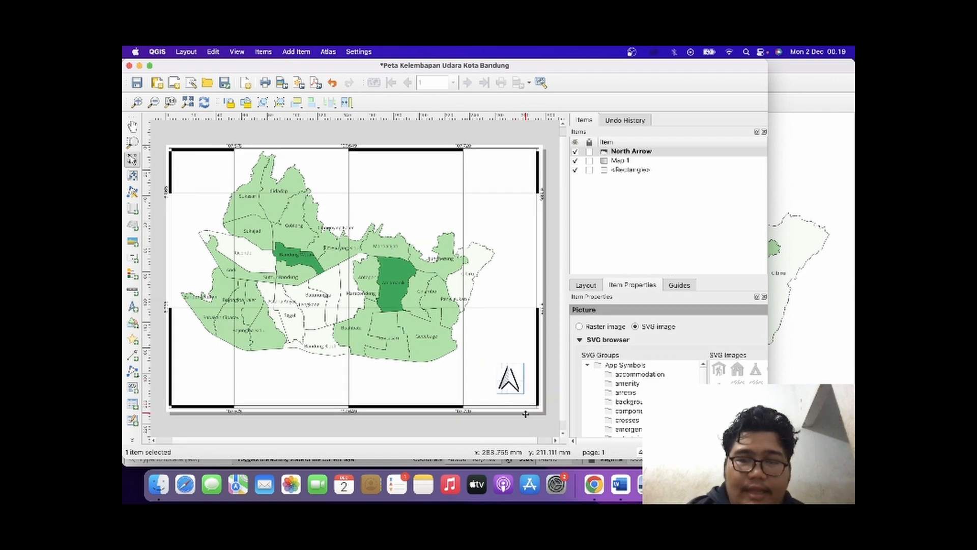
{"action": "left_click", "coordinate": [525, 429]}
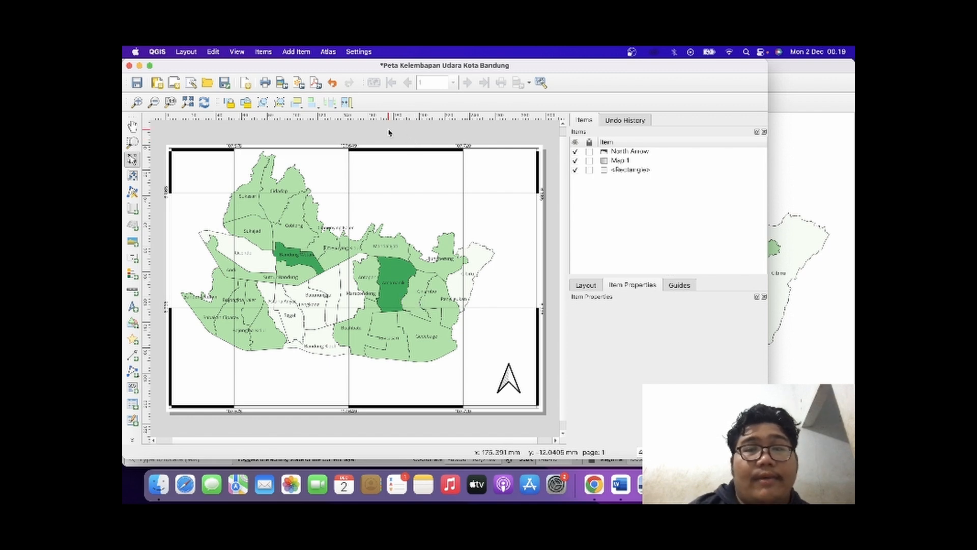
Switch to the journal PDF in Preview and examine the population density table (Tabel 8) and the density map's legend classes.
{"action": "left_click", "coordinate": [796, 218]}
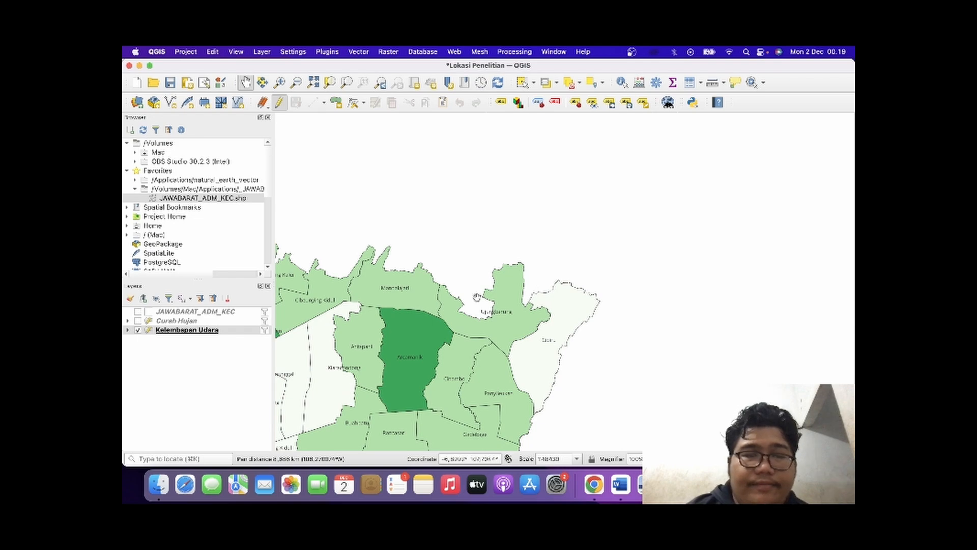
{"action": "left_click_drag", "start_coordinate": [399, 324], "coordinate": [620, 256]}
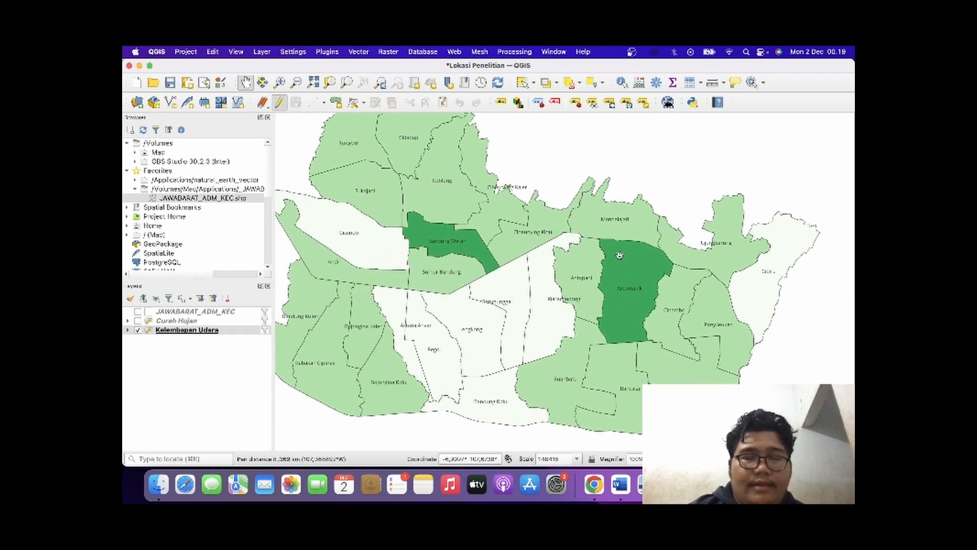
{"action": "key", "text": "super+Tab"}
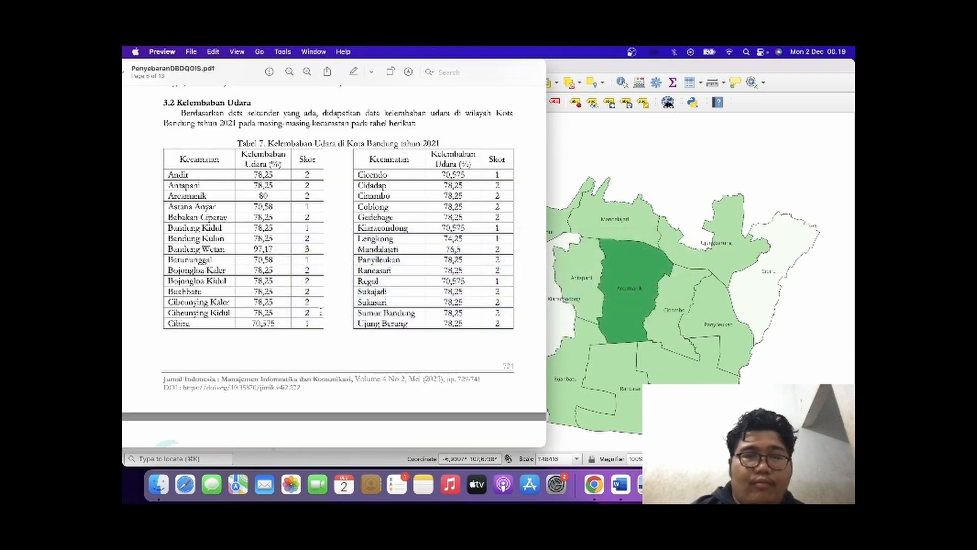
{"action": "scroll", "coordinate": [334, 264], "scroll_direction": "down", "scroll_amount": 5}
{"action": "scroll", "coordinate": [335, 265], "scroll_direction": "down", "scroll_amount": 10}
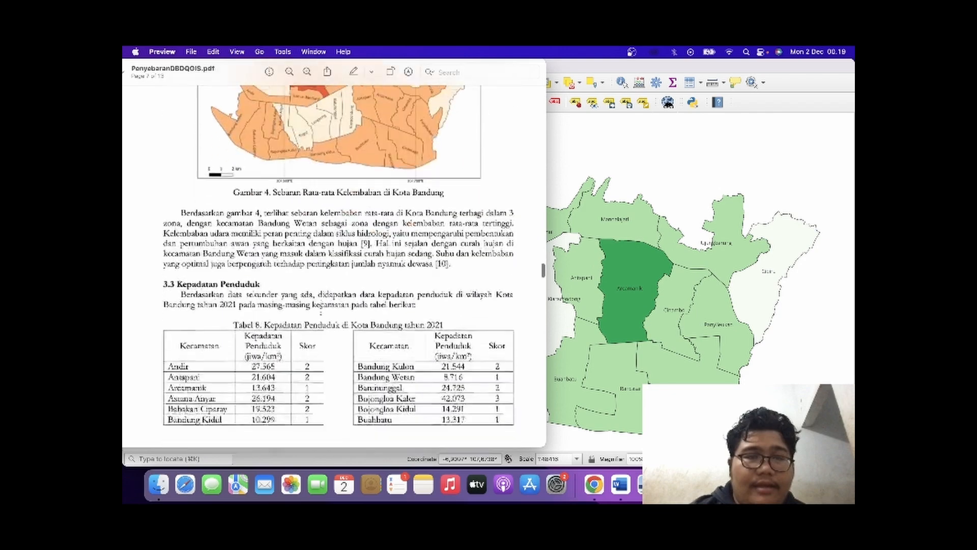
{"action": "scroll", "coordinate": [320, 312], "scroll_direction": "down", "scroll_amount": 5}
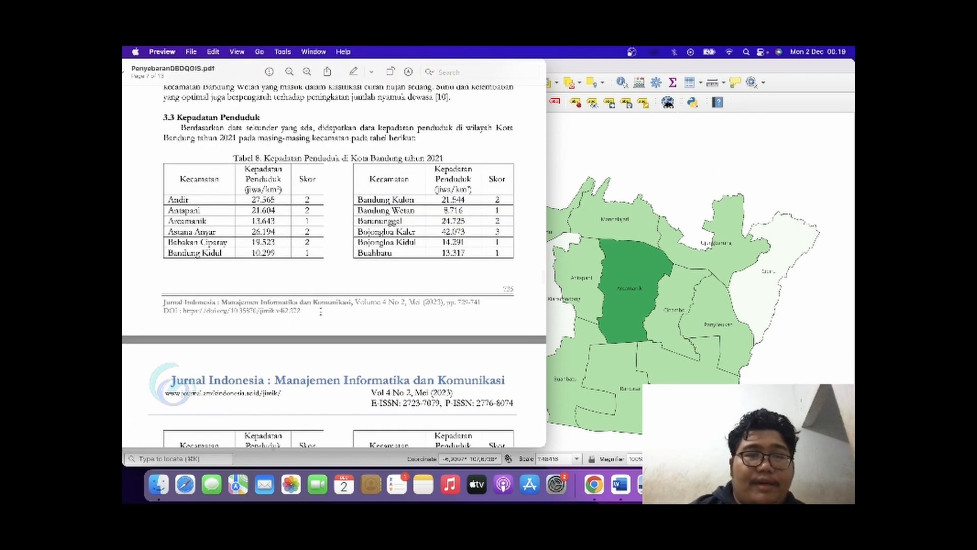
{"action": "scroll", "coordinate": [320, 312], "scroll_direction": "down", "scroll_amount": 3}
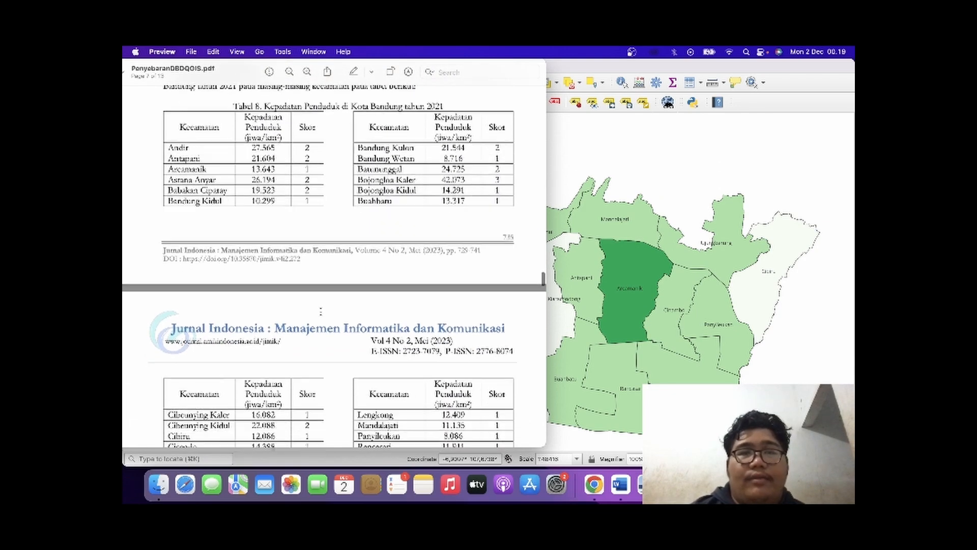
{"action": "scroll", "coordinate": [320, 311], "scroll_direction": "up", "scroll_amount": 1}
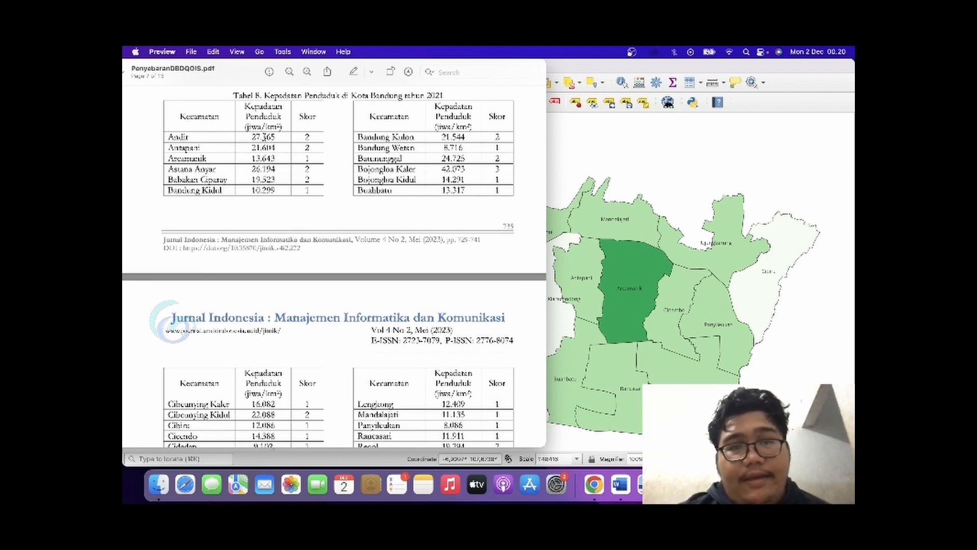
{"action": "scroll", "coordinate": [326, 206], "scroll_direction": "down", "scroll_amount": 10}
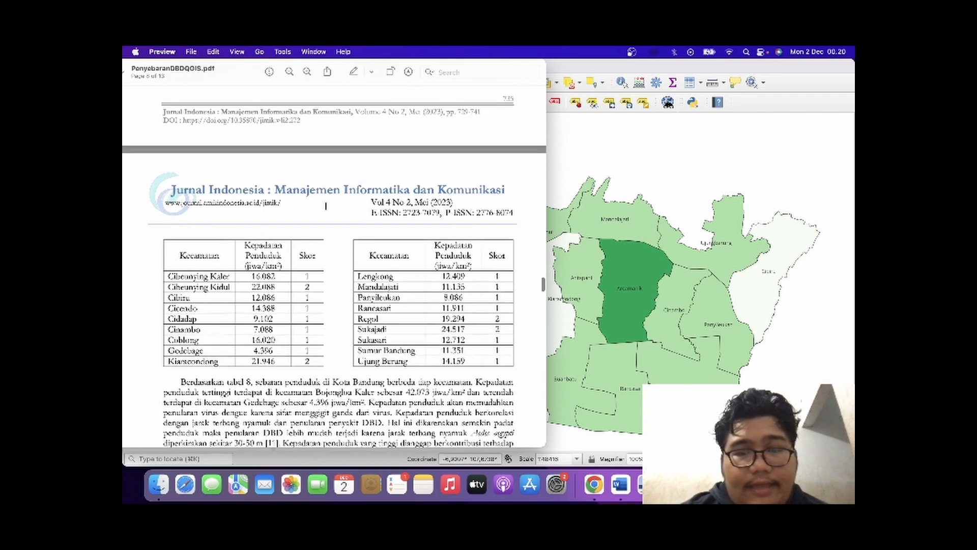
{"action": "scroll", "coordinate": [326, 206], "scroll_direction": "down", "scroll_amount": 4}
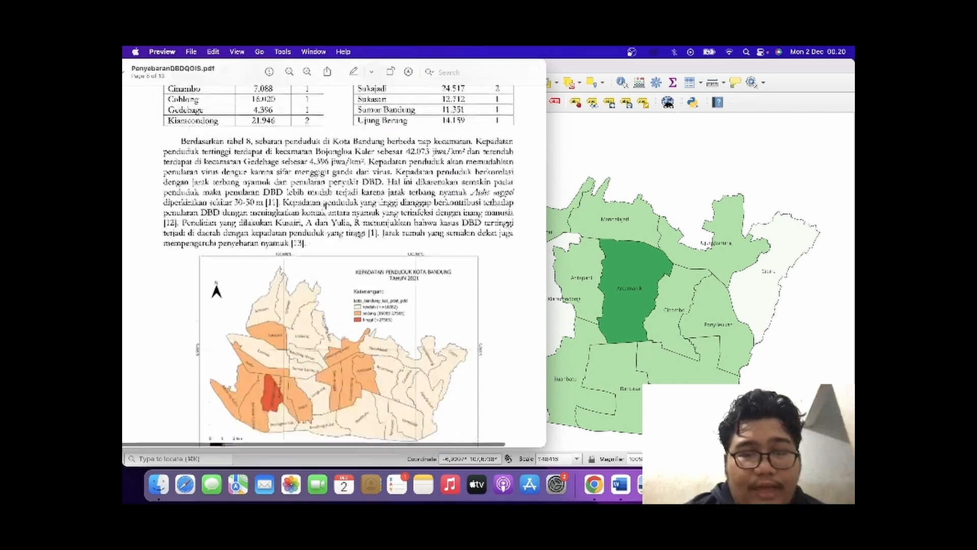
{"action": "scroll", "coordinate": [373, 300], "scroll_direction": "up", "scroll_amount": 5}
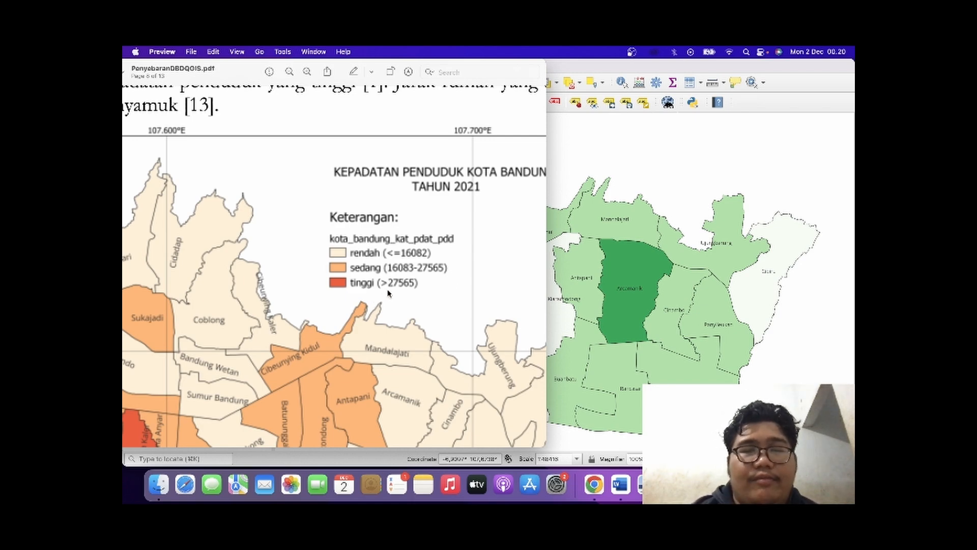
{"action": "scroll", "coordinate": [388, 293], "scroll_direction": "down", "scroll_amount": 5}
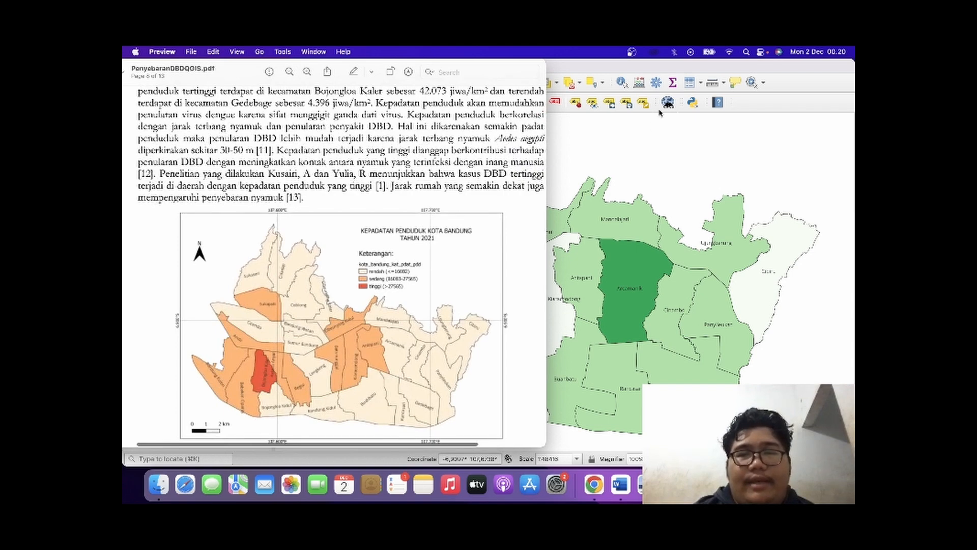
Return to the main QGIS project, duplicate the Kelembapan Udara layer and collapse the copy's legend.
{"action": "left_click", "coordinate": [645, 153]}
{"action": "left_click_drag", "start_coordinate": [539, 207], "coordinate": [696, 77]}
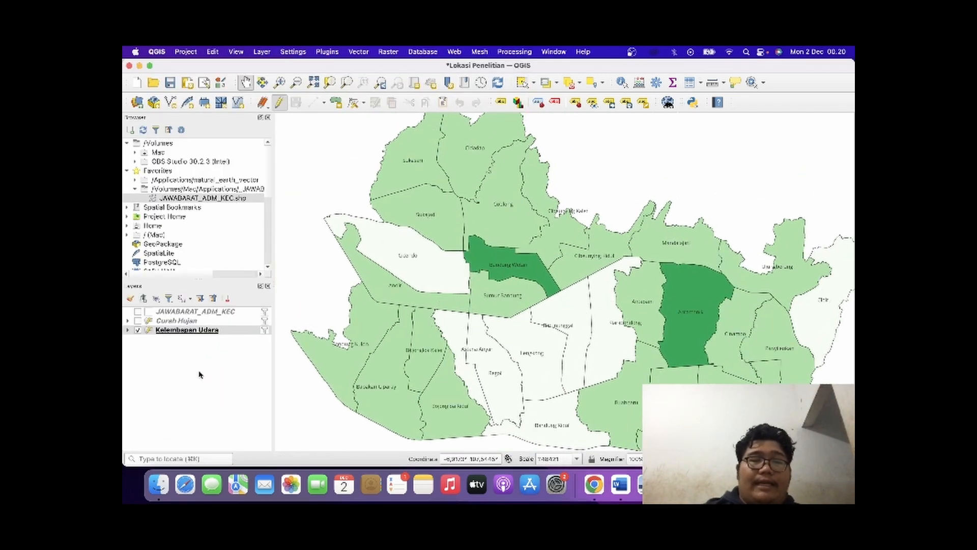
{"action": "right_click", "coordinate": [192, 334]}
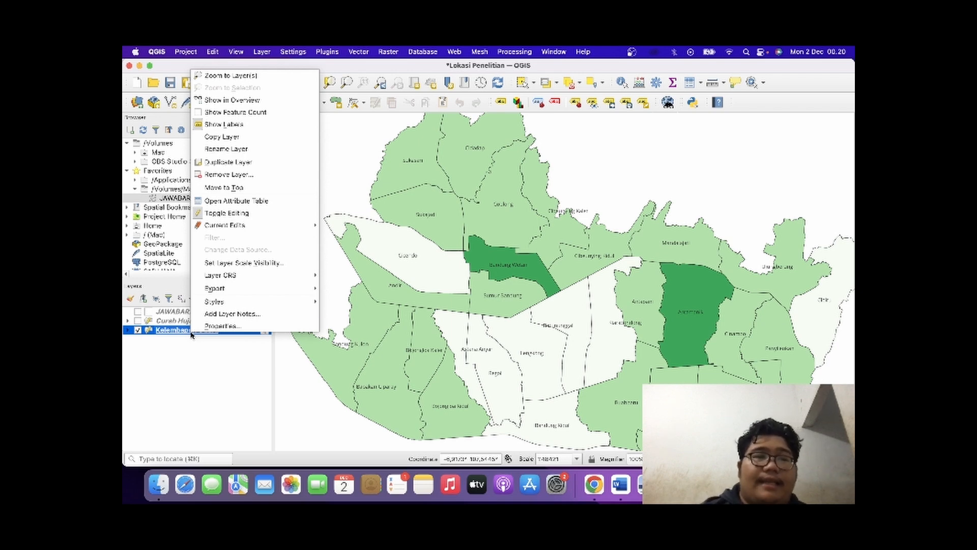
{"action": "left_click", "coordinate": [224, 162]}
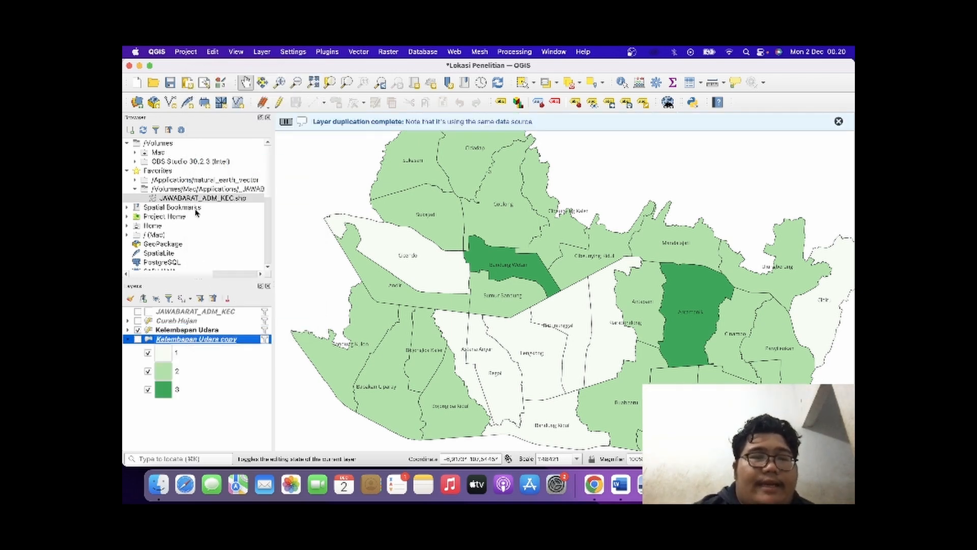
{"action": "left_click", "coordinate": [129, 340]}
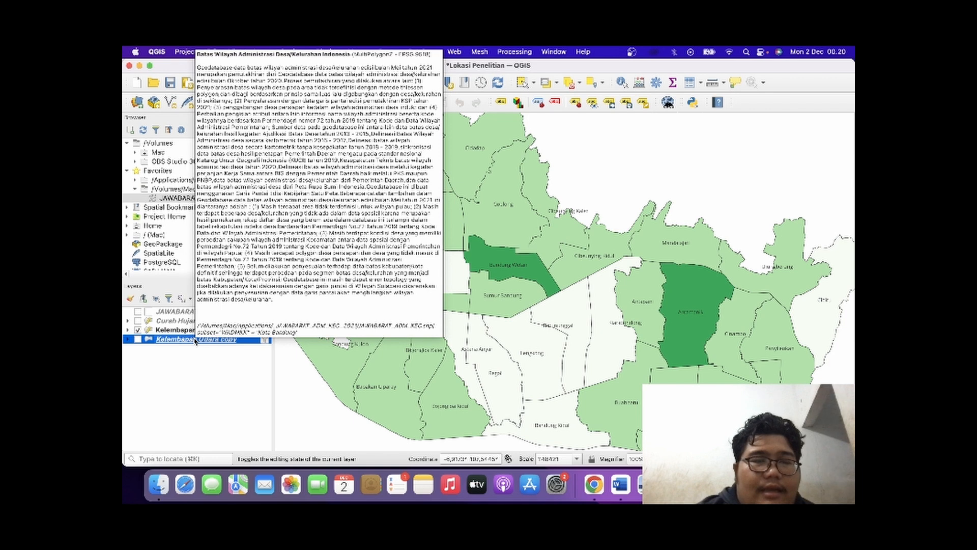
Open the attribute table of the Kelembapan Udara copy layer and turn on editing for it.
{"action": "right_click", "coordinate": [195, 340]}
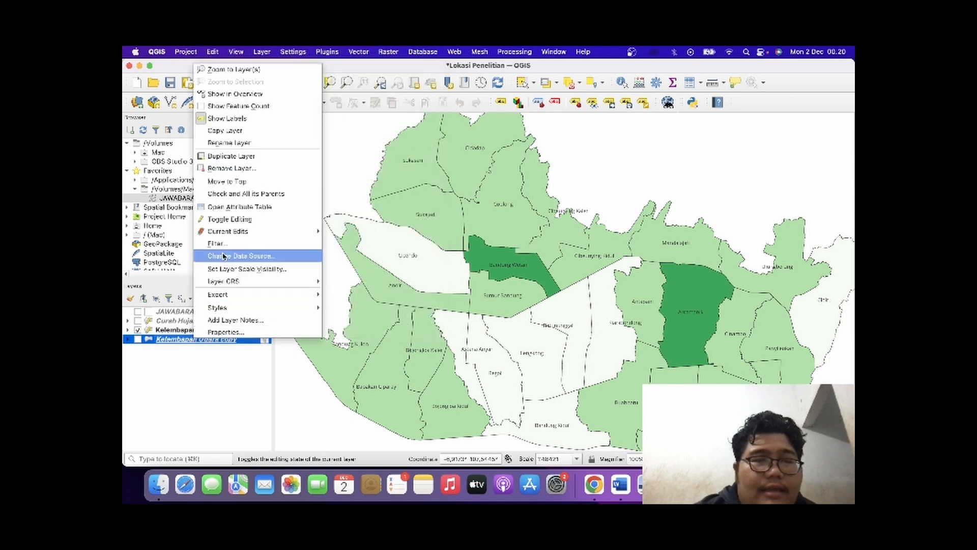
{"action": "left_click", "coordinate": [235, 208]}
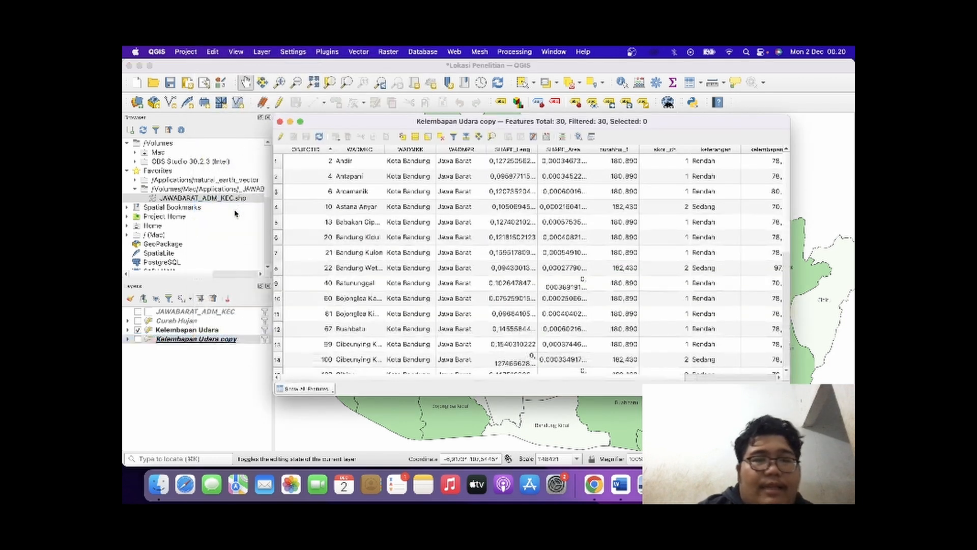
{"action": "scroll", "coordinate": [510, 247], "scroll_direction": "right", "scroll_amount": 5}
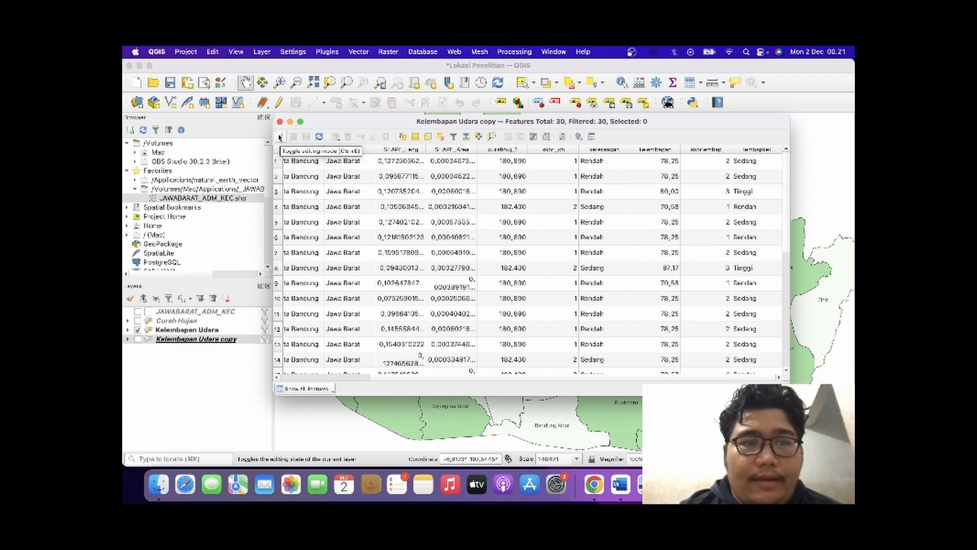
{"action": "left_click", "coordinate": [280, 137]}
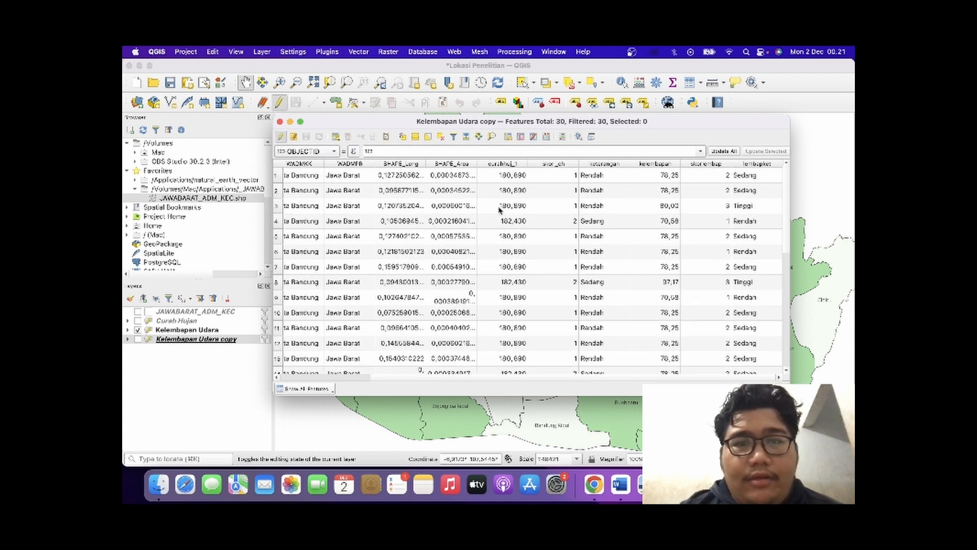
Add a population density field named padatpndkd with type Integer (64 bit) and length 10, checking the number format in the PDF's Tabel 8.
{"action": "left_click", "coordinate": [507, 140]}
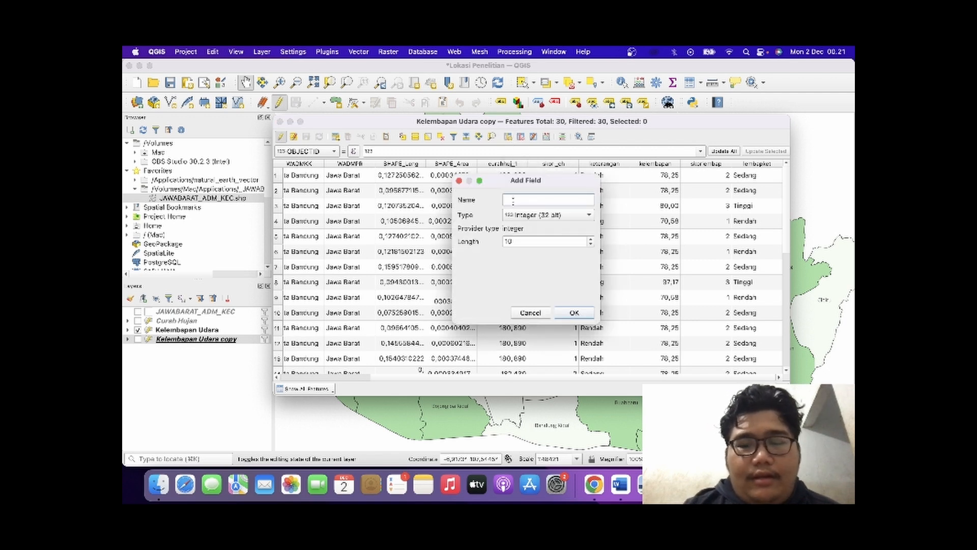
{"action": "type", "text": "pega"}
{"action": "type", "text": "tp"}
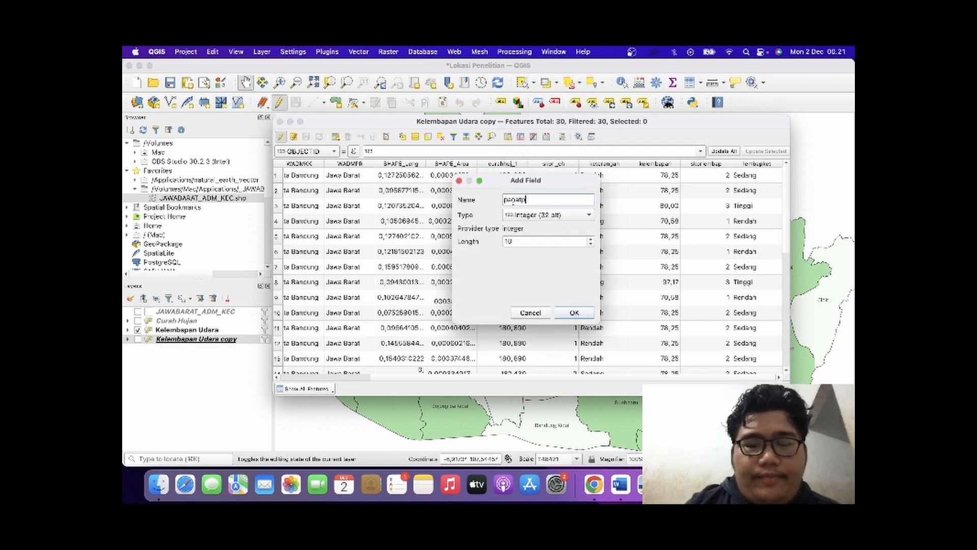
{"action": "type", "text": "ndk"}
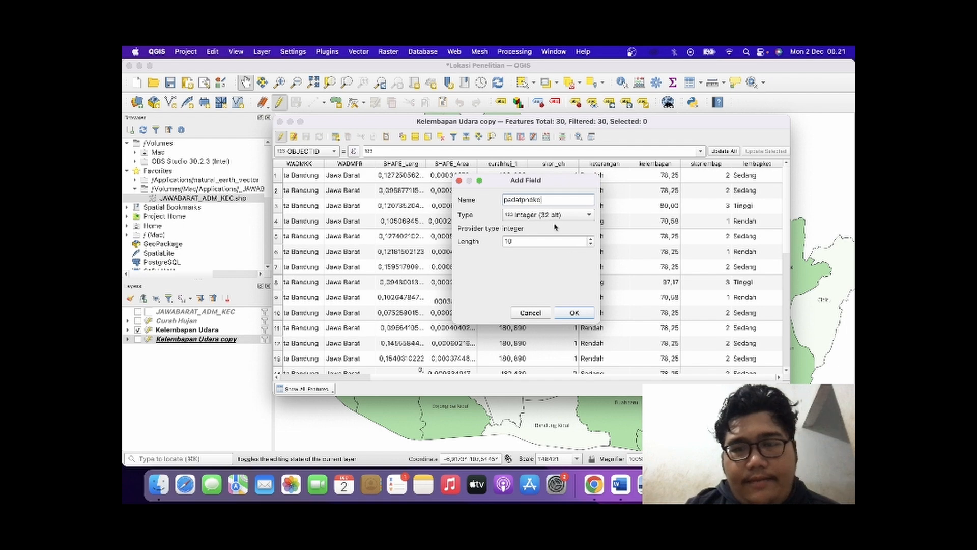
{"action": "key", "text": "super+Tab"}
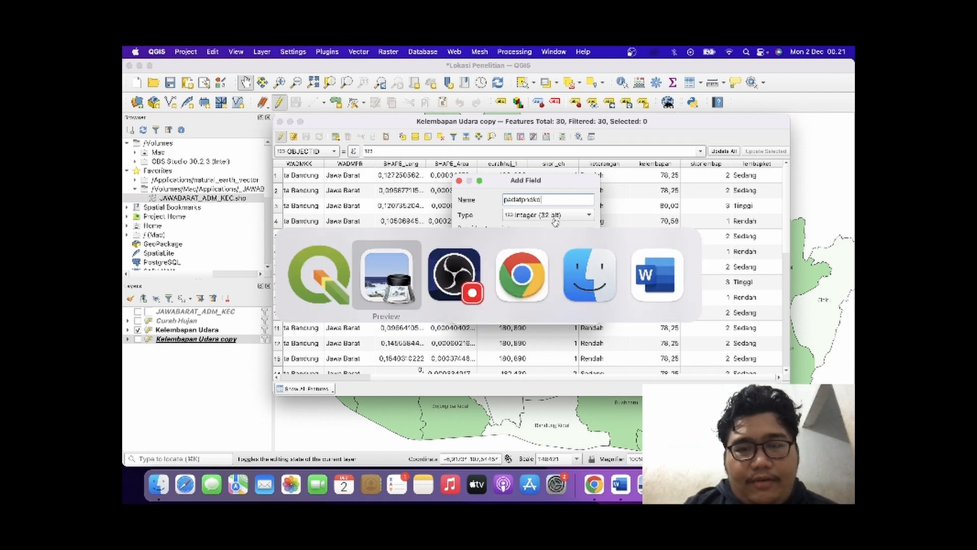
{"action": "scroll", "coordinate": [364, 233], "scroll_direction": "up", "scroll_amount": 5}
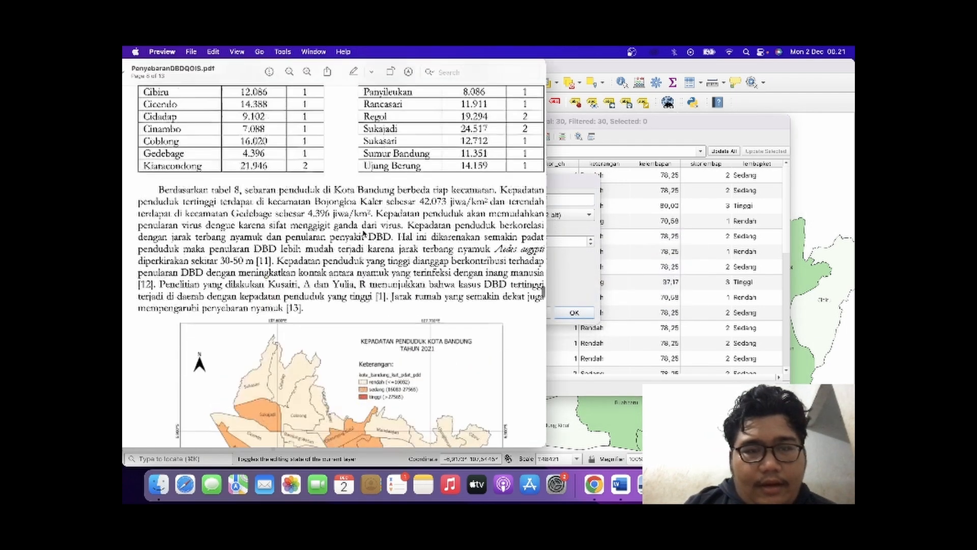
{"action": "scroll", "coordinate": [363, 233], "scroll_direction": "up", "scroll_amount": 10}
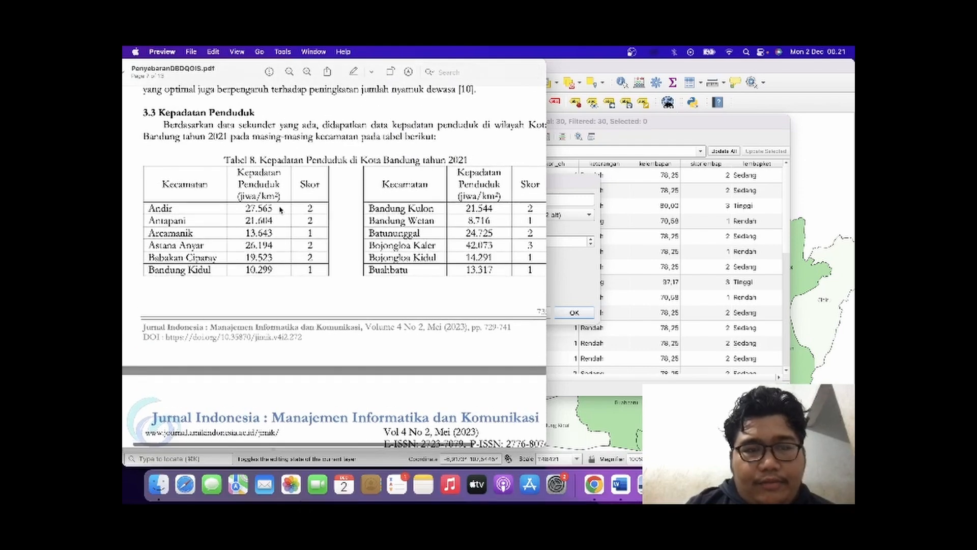
{"action": "left_click", "coordinate": [581, 274]}
{"action": "left_click", "coordinate": [582, 219]}
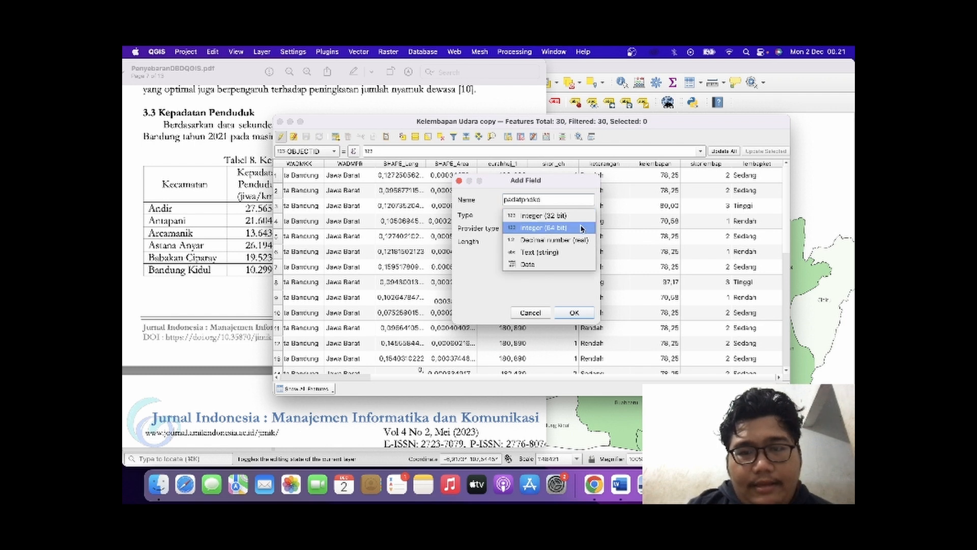
{"action": "left_click", "coordinate": [582, 229]}
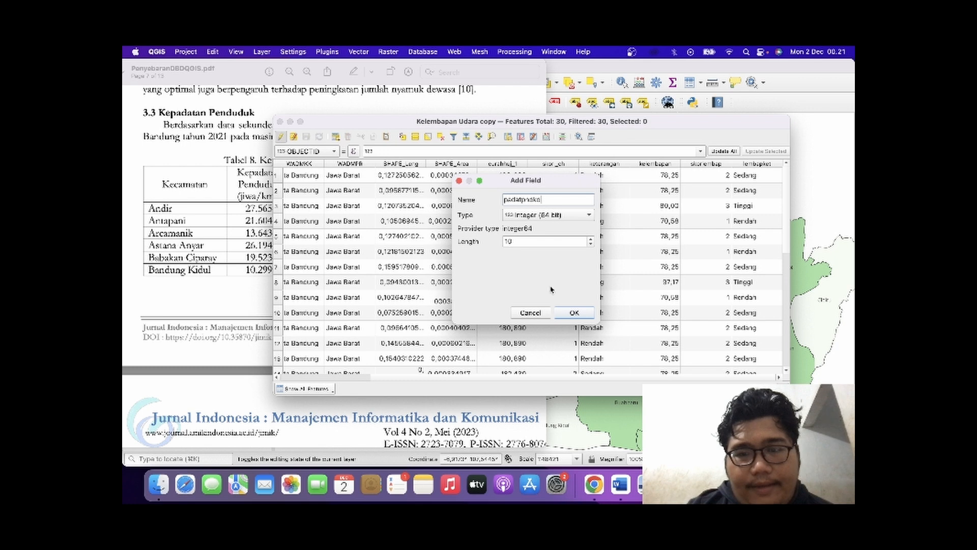
{"action": "left_click", "coordinate": [582, 313]}
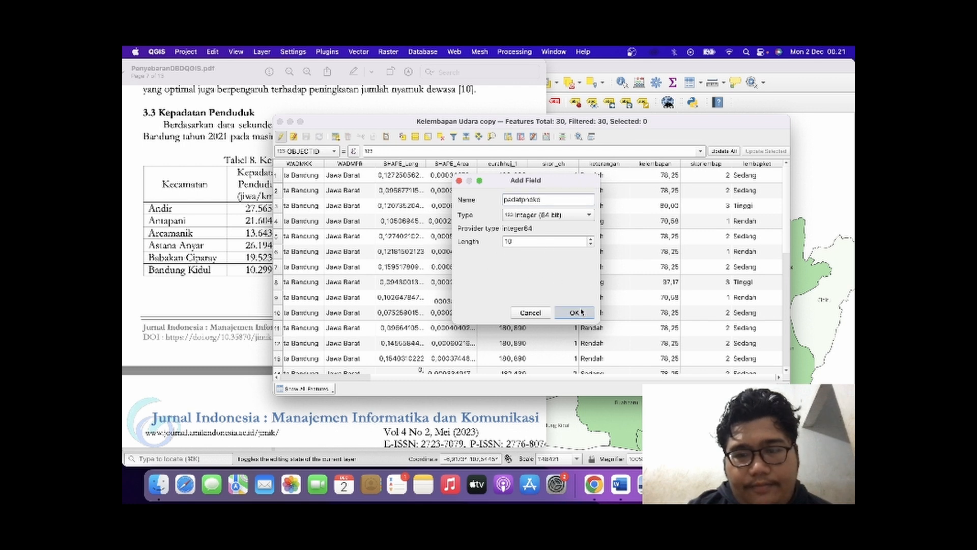
Resize and move the attribute table window so the padatpndkd column sits beside Tabel 8 of the PDF.
{"action": "scroll", "coordinate": [678, 282], "scroll_direction": "right", "scroll_amount": 5}
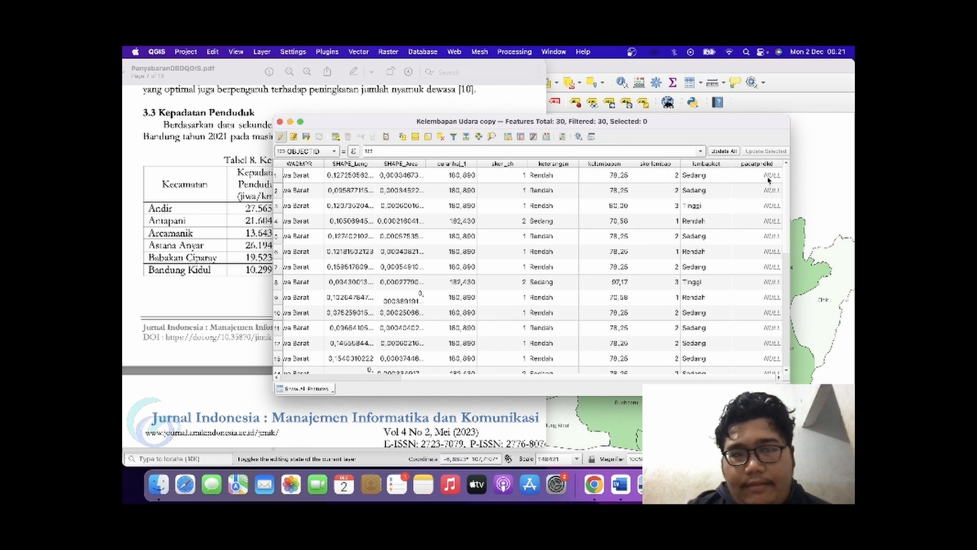
{"action": "left_click_drag", "start_coordinate": [725, 126], "coordinate": [690, 153]}
{"action": "scroll", "coordinate": [613, 277], "scroll_direction": "right", "scroll_amount": 3}
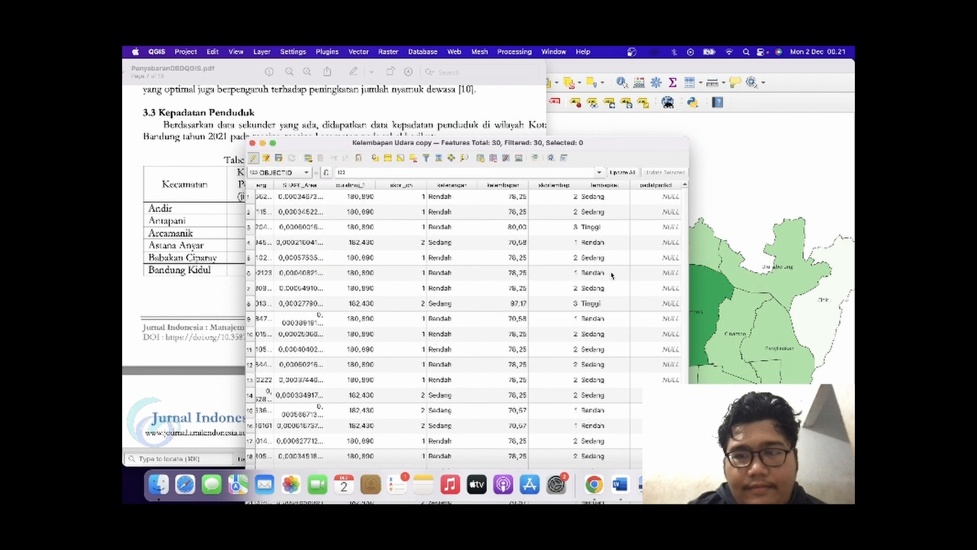
{"action": "left_click_drag", "start_coordinate": [618, 143], "coordinate": [769, 60]}
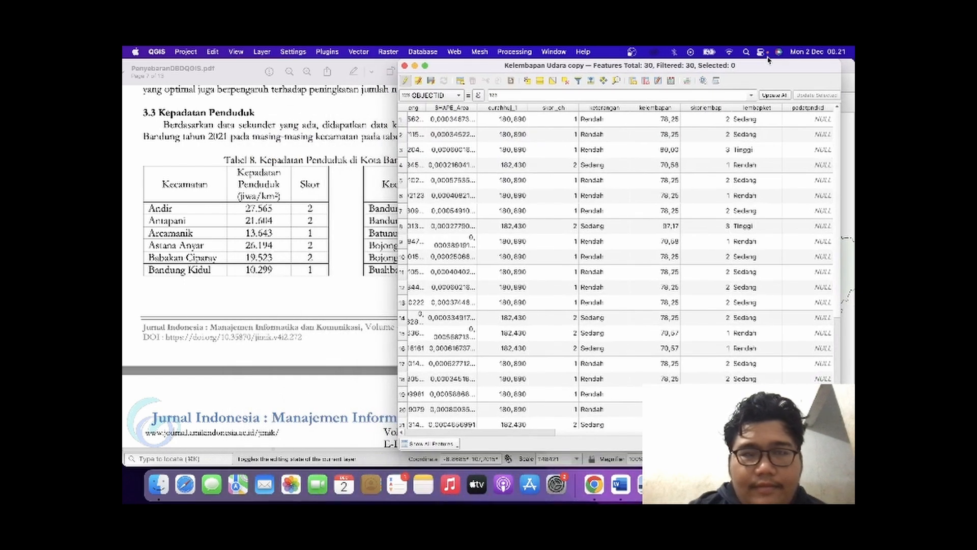
Fill in padatpndkd for the first three districts: Andir 27565, Antapani 21604 and Arcamanik 13643.
{"action": "double_click", "coordinate": [804, 121]}
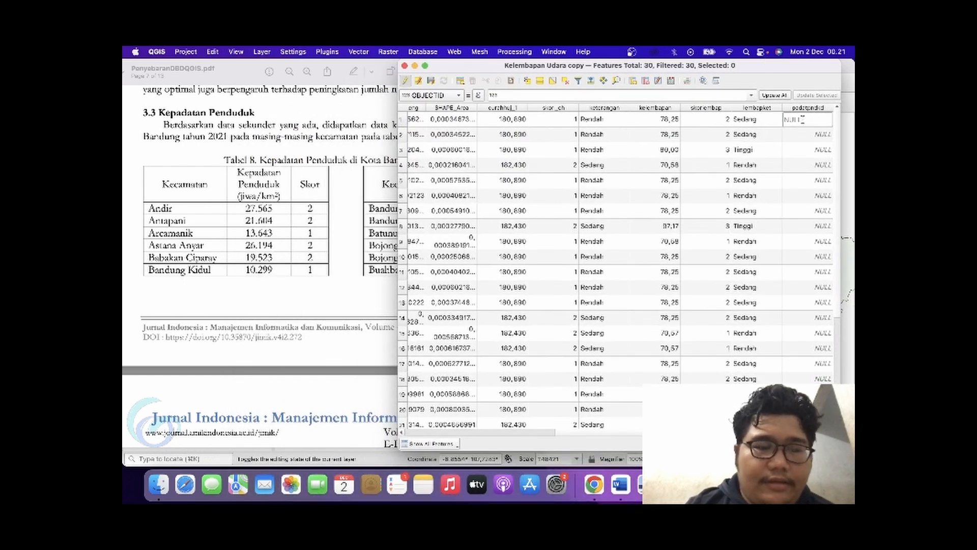
{"action": "type", "text": "27"}
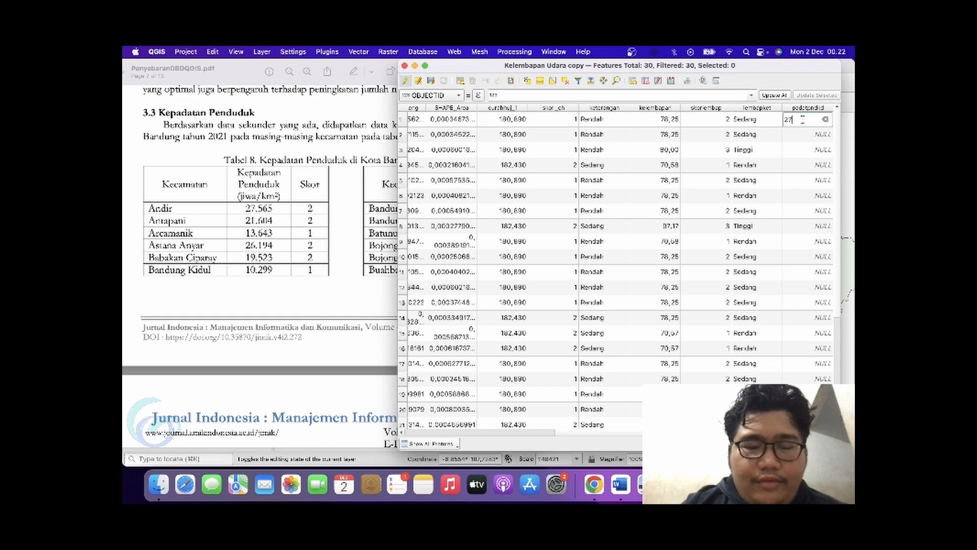
{"action": "type", "text": "56"}
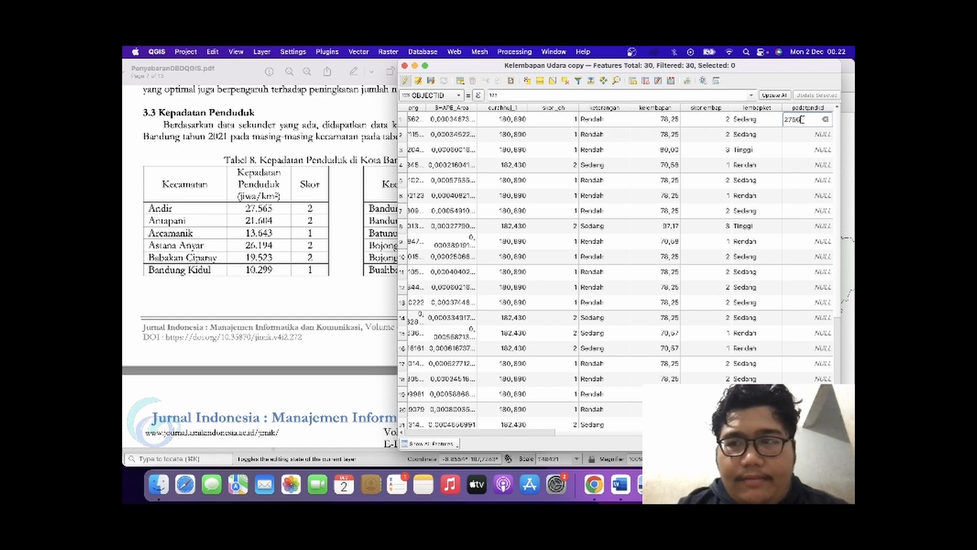
{"action": "type", "text": "5"}
{"action": "double_click", "coordinate": [805, 135]}
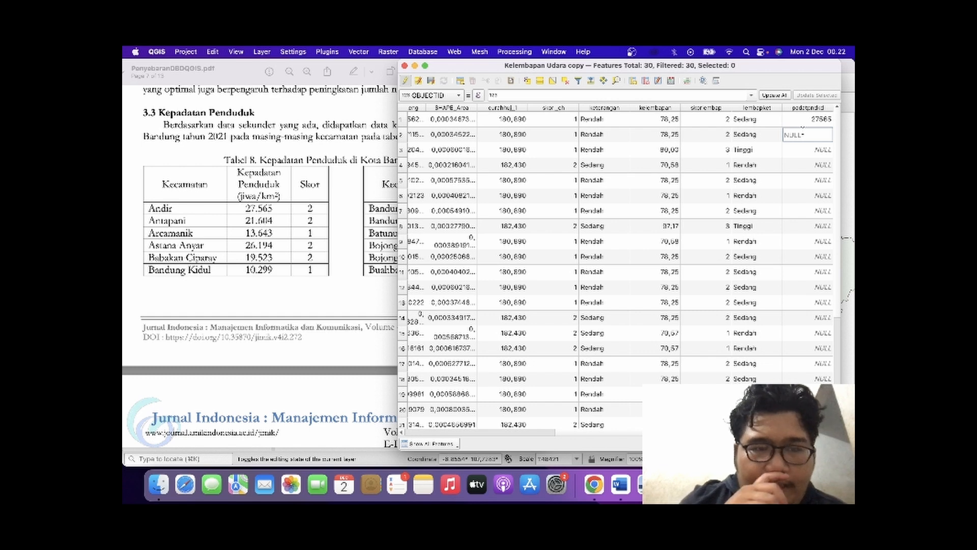
{"action": "type", "text": "21"}
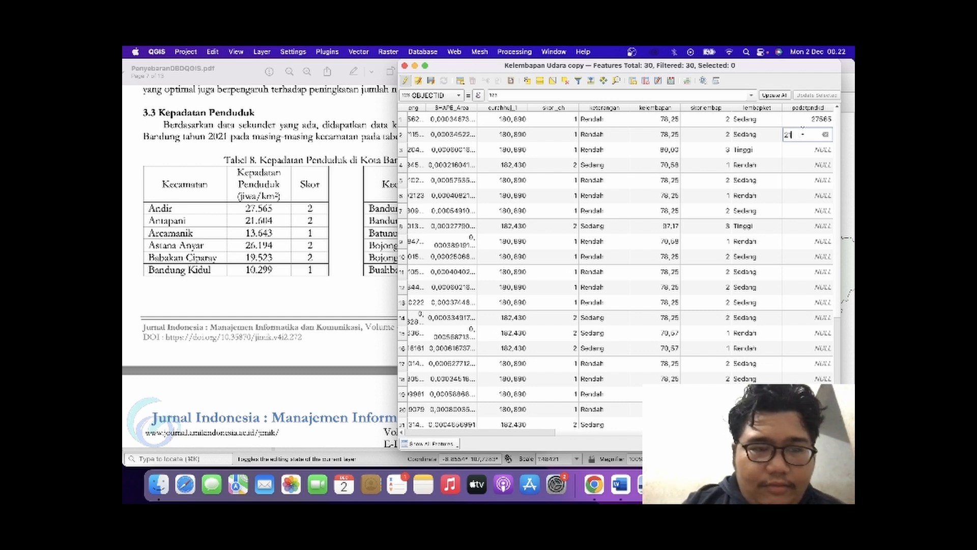
{"action": "type", "text": "604"}
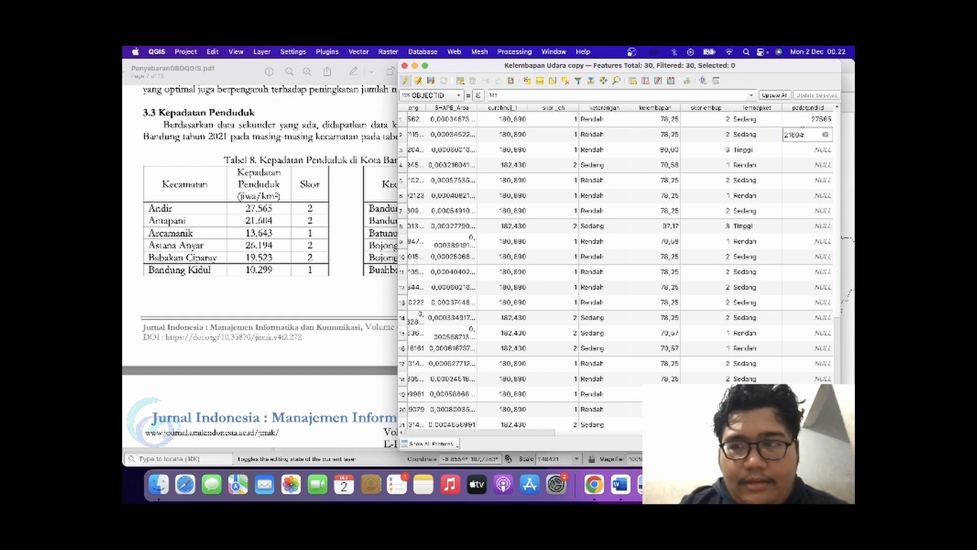
{"action": "double_click", "coordinate": [802, 148]}
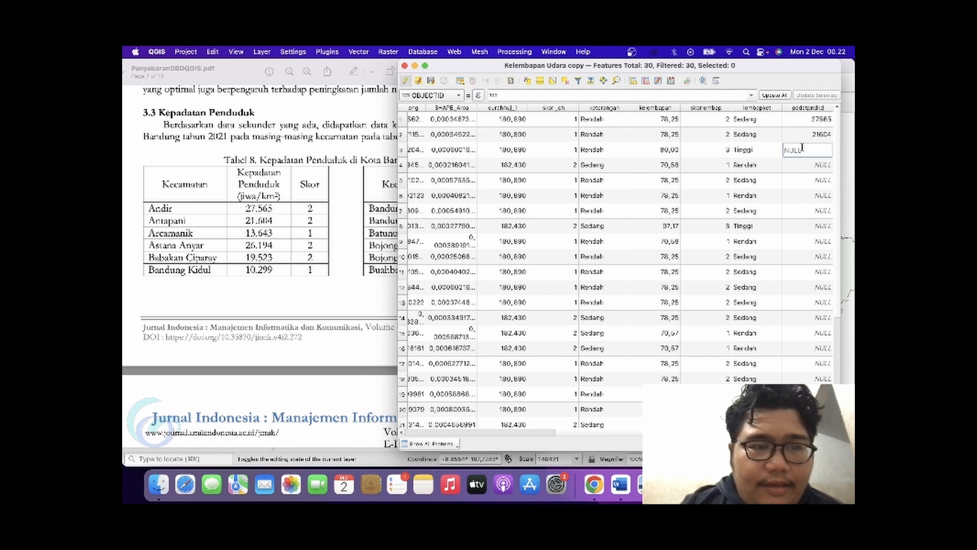
{"action": "type", "text": "13"}
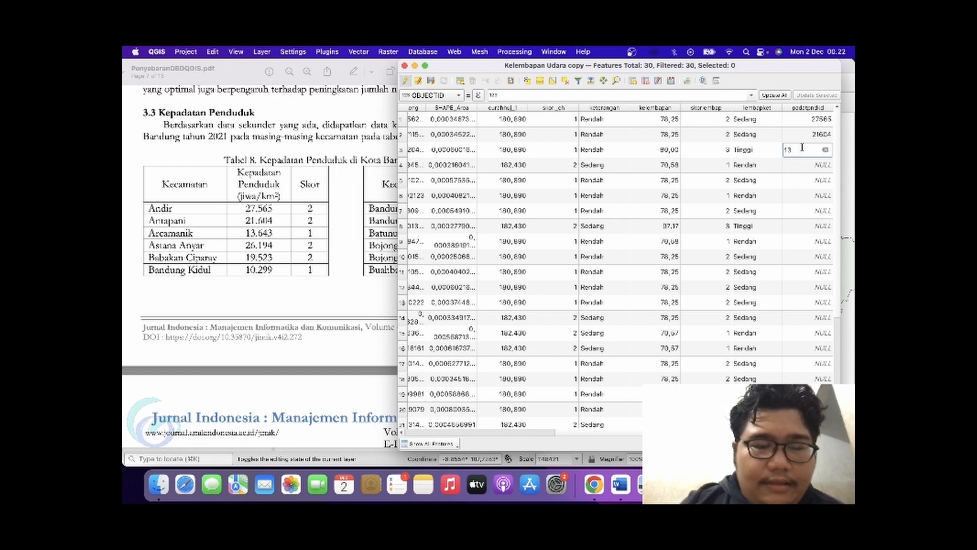
{"action": "type", "text": "643"}
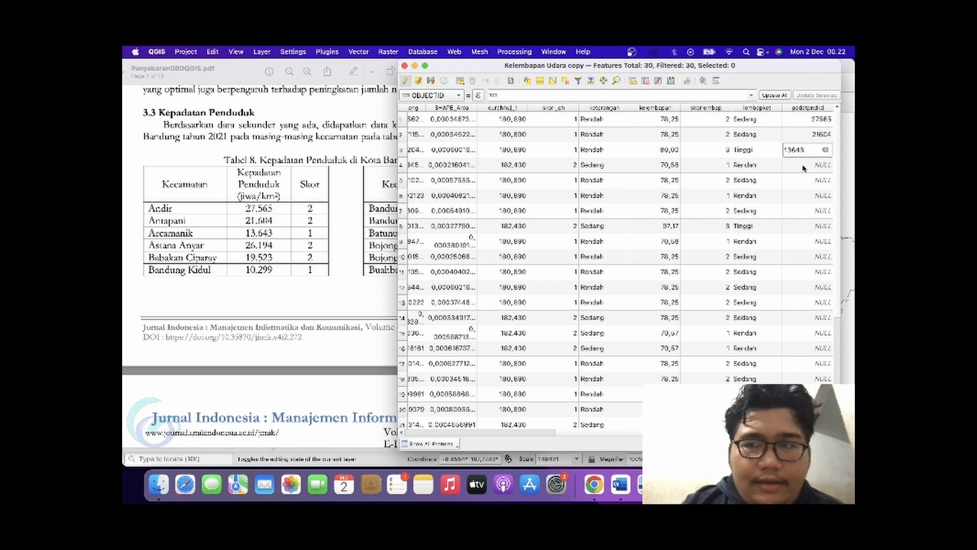
Enter the padatpndkd values 26194 for Astana Anyar, 19523 for Babakan Ciparay and 10299 for Bandung Kidul.
{"action": "left_click", "coordinate": [803, 166]}
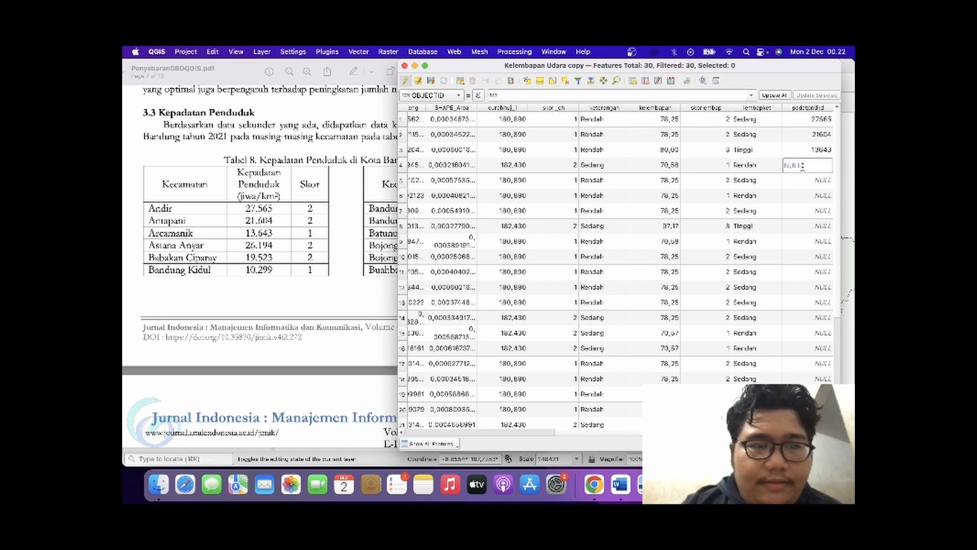
{"action": "type", "text": "2"}
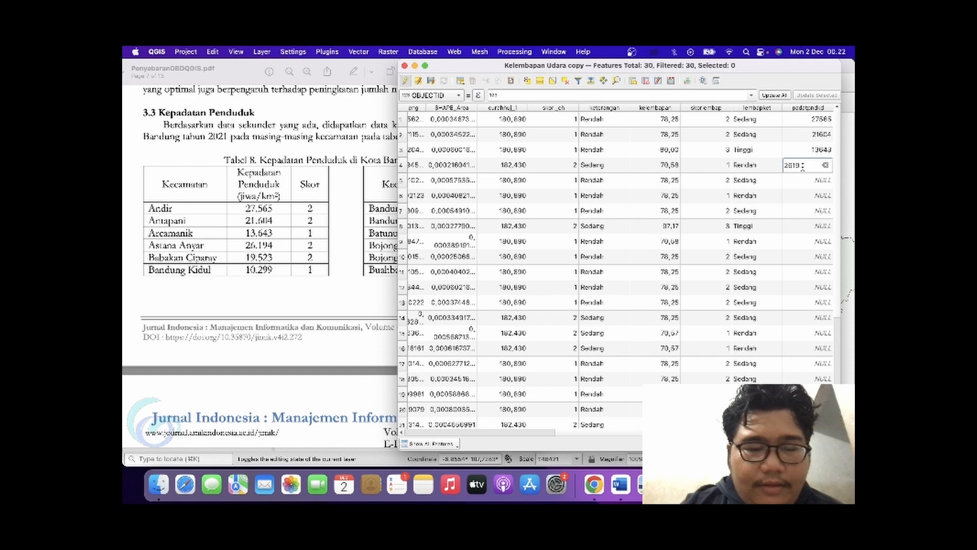
{"action": "type", "text": "6194"}
{"action": "left_click", "coordinate": [800, 179]}
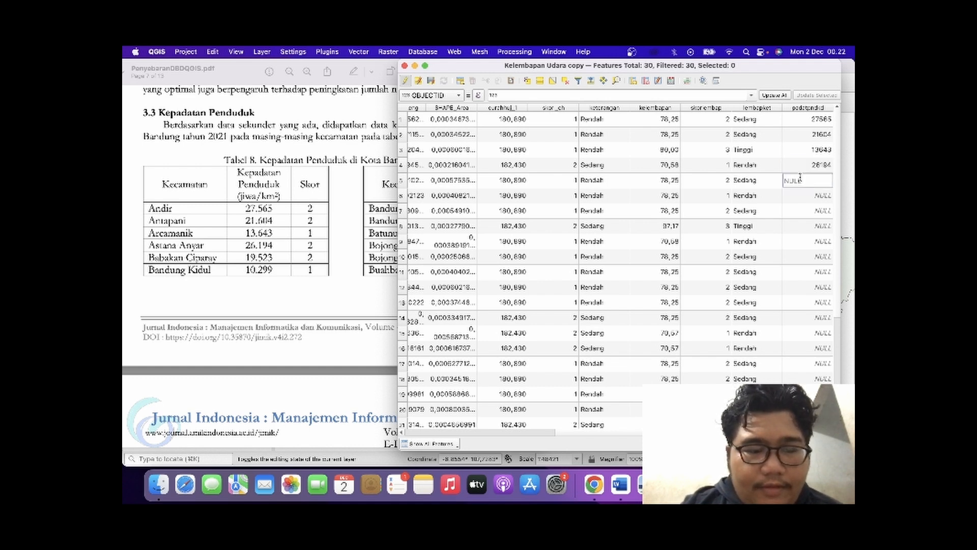
{"action": "type", "text": "19523"}
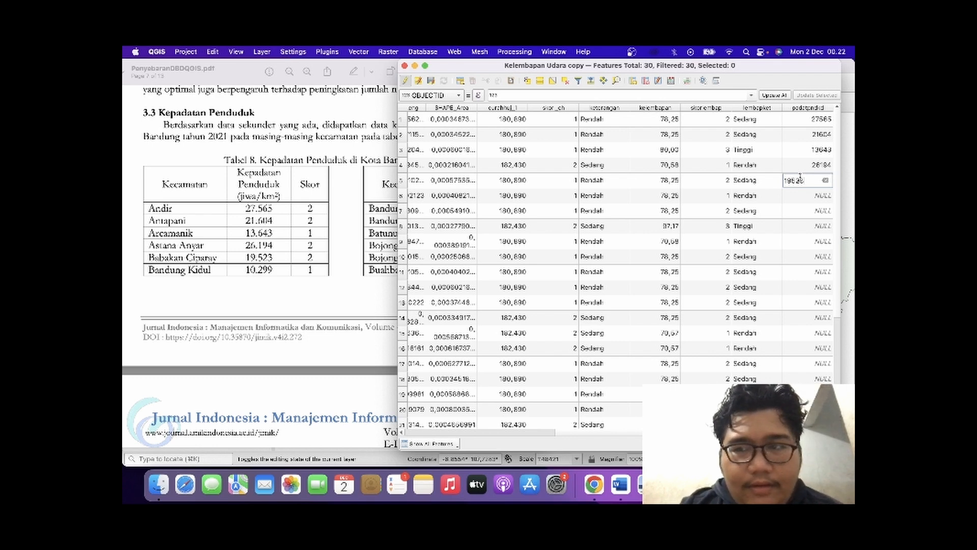
{"action": "left_click", "coordinate": [799, 197]}
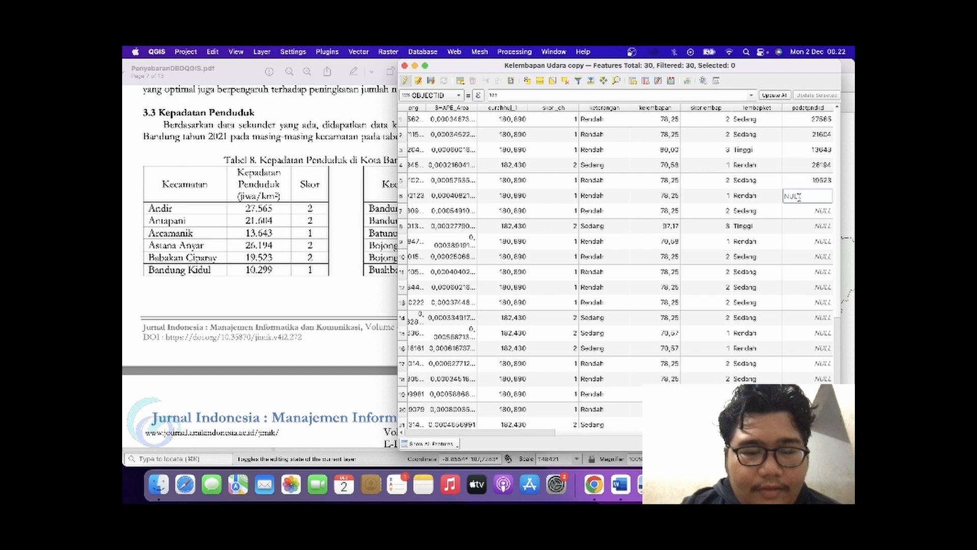
{"action": "type", "text": "10299"}
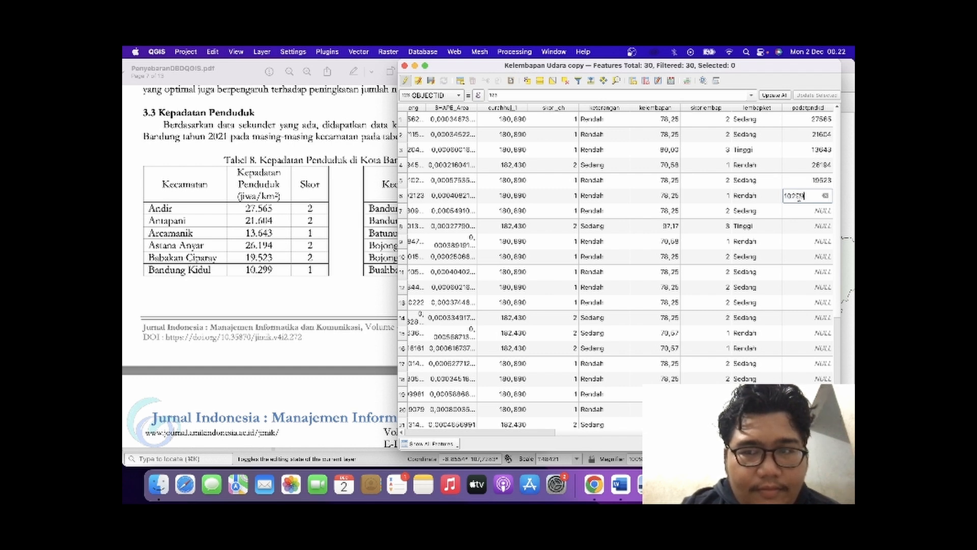
Compare the district order in the attribute table with the PDF's Tabel 8, locating the density values from Bandung Kulon onward.
{"action": "left_click", "coordinate": [800, 210]}
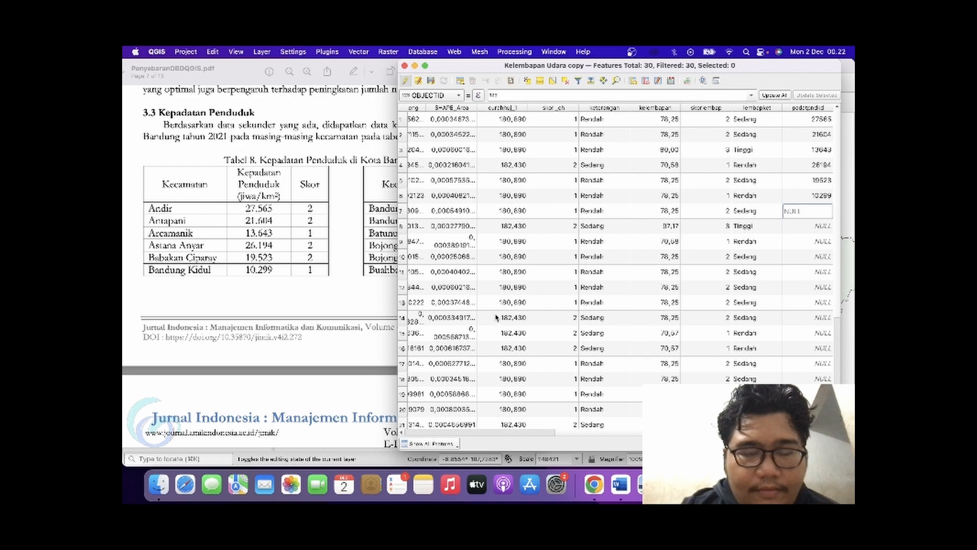
{"action": "scroll", "coordinate": [497, 317], "scroll_direction": "left", "scroll_amount": 10}
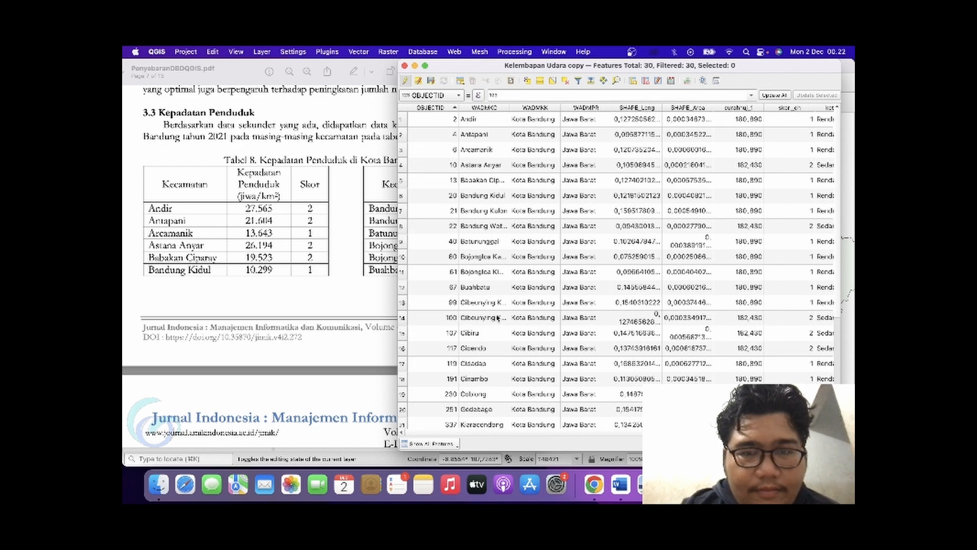
{"action": "scroll", "coordinate": [544, 255], "scroll_direction": "right", "scroll_amount": 10}
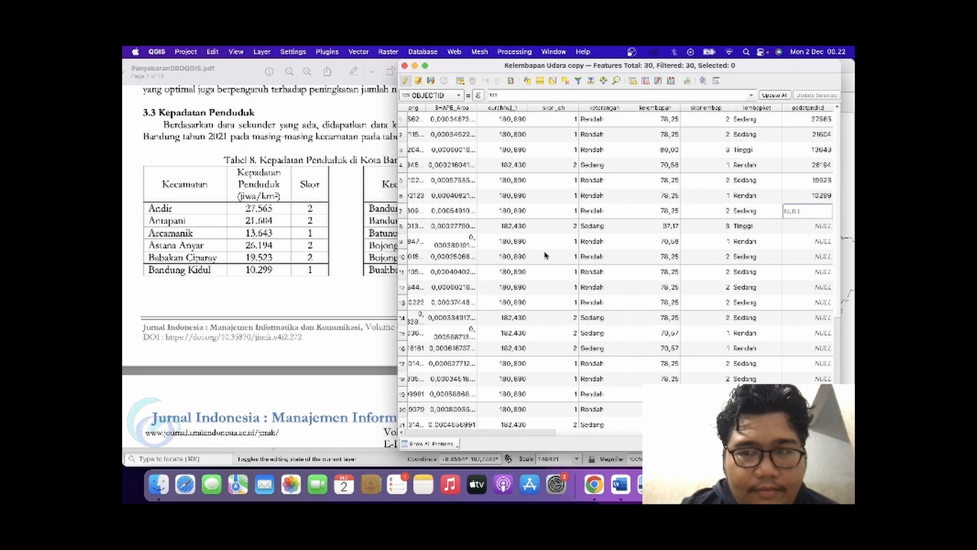
{"action": "scroll", "coordinate": [342, 304], "scroll_direction": "right", "scroll_amount": 5}
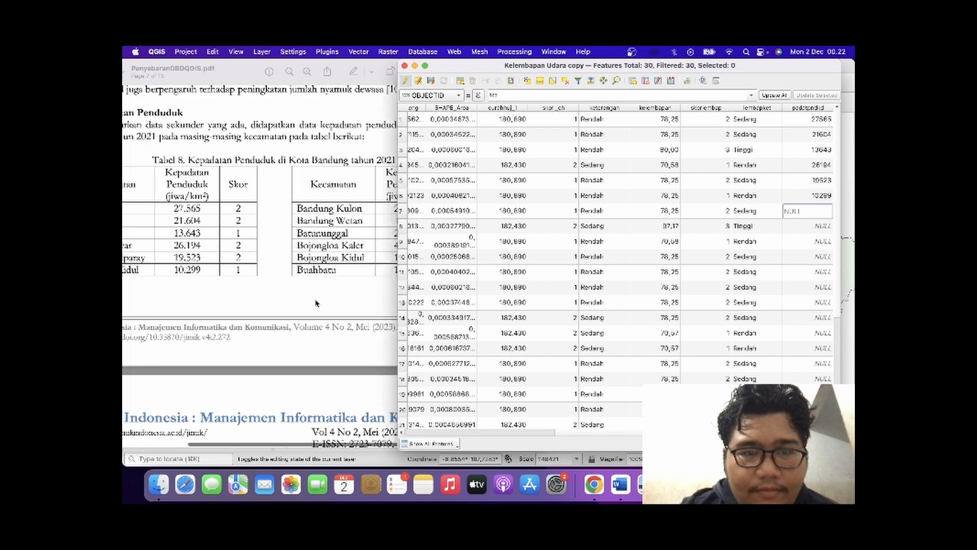
{"action": "scroll", "coordinate": [316, 304], "scroll_direction": "left", "scroll_amount": 5}
{"action": "scroll", "coordinate": [316, 303], "scroll_direction": "down", "scroll_amount": 10}
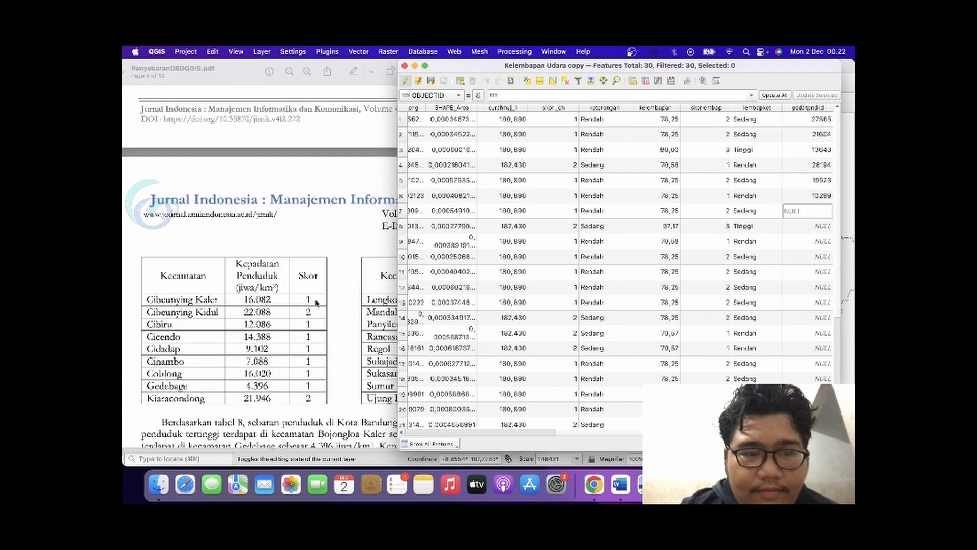
{"action": "scroll", "coordinate": [316, 302], "scroll_direction": "down", "scroll_amount": 1}
{"action": "scroll", "coordinate": [460, 252], "scroll_direction": "left", "scroll_amount": 10}
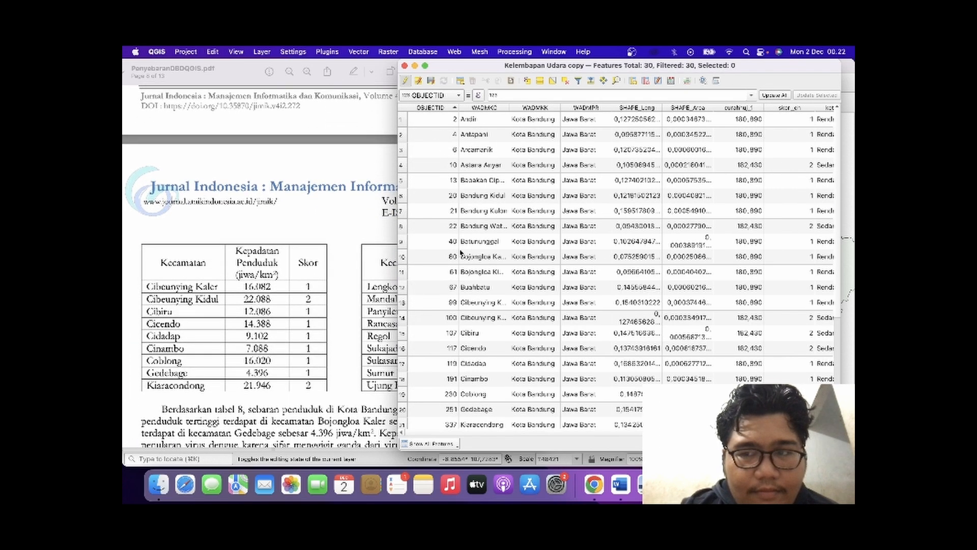
{"action": "scroll", "coordinate": [461, 252], "scroll_direction": "right", "scroll_amount": 10}
{"action": "scroll", "coordinate": [461, 252], "scroll_direction": "left", "scroll_amount": 10}
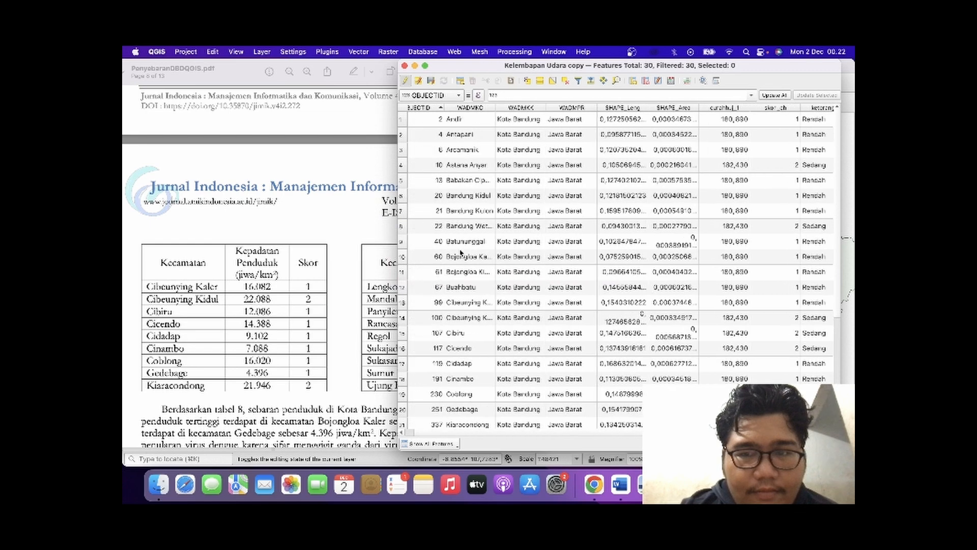
{"action": "scroll", "coordinate": [461, 252], "scroll_direction": "right", "scroll_amount": 10}
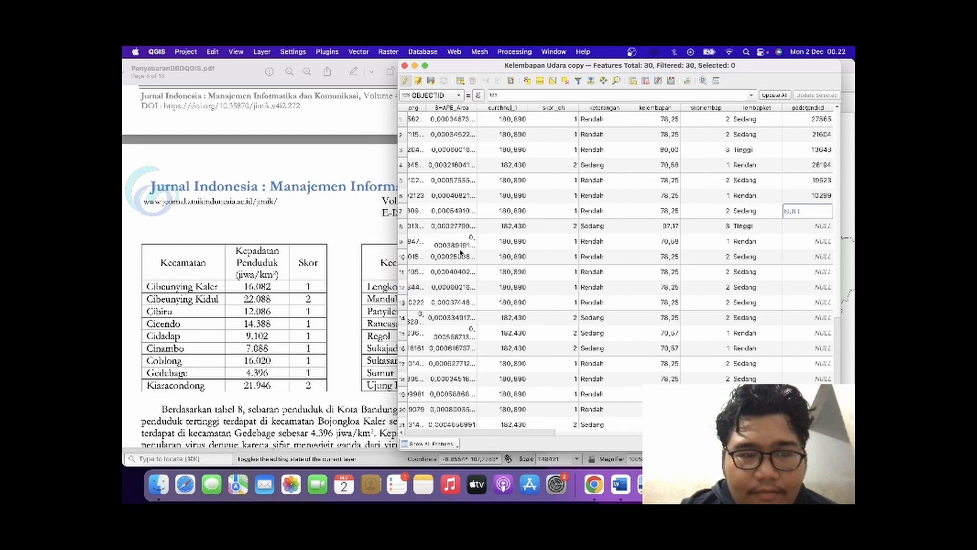
{"action": "scroll", "coordinate": [287, 274], "scroll_direction": "up", "scroll_amount": 5}
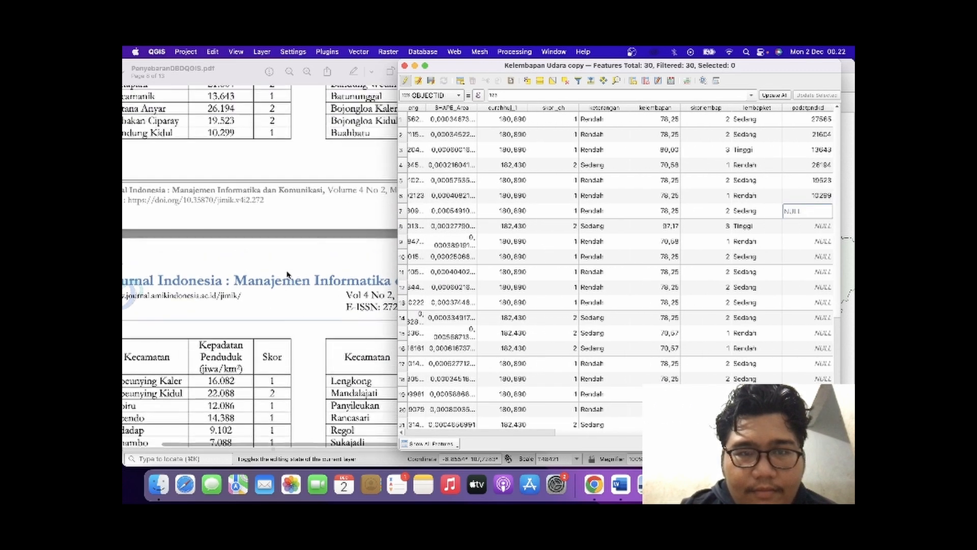
{"action": "scroll", "coordinate": [287, 277], "scroll_direction": "right", "scroll_amount": 3}
{"action": "scroll", "coordinate": [287, 277], "scroll_direction": "up", "scroll_amount": 2}
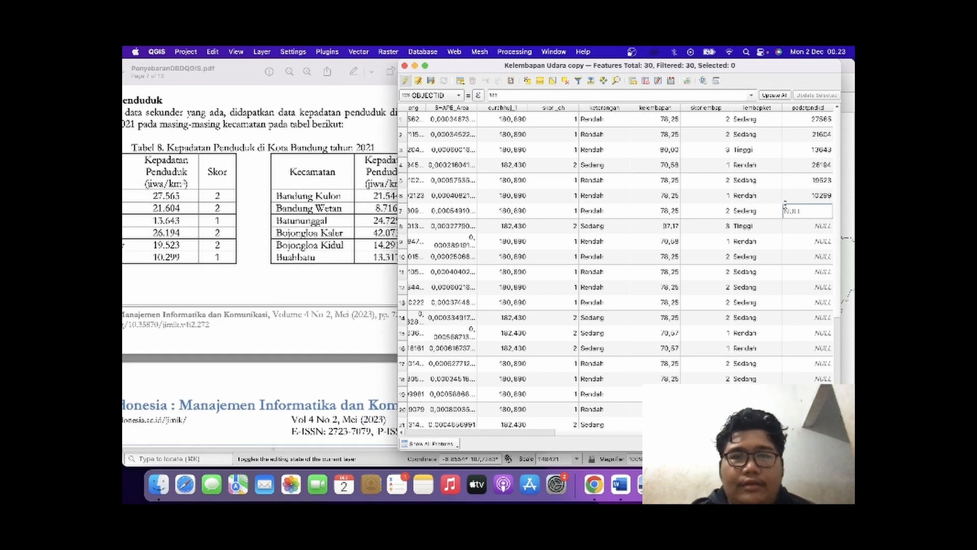
Narrow the PDF and attribute table windows to sit side by side, and open Bandung Kulon's padatpndkd value for editing.
{"action": "left_click", "coordinate": [297, 199]}
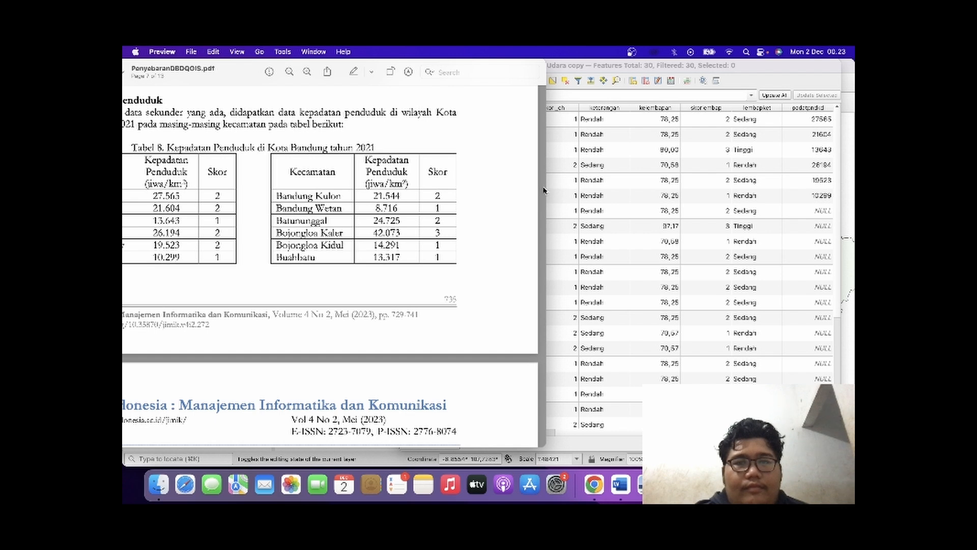
{"action": "left_click_drag", "start_coordinate": [545, 188], "coordinate": [436, 191]}
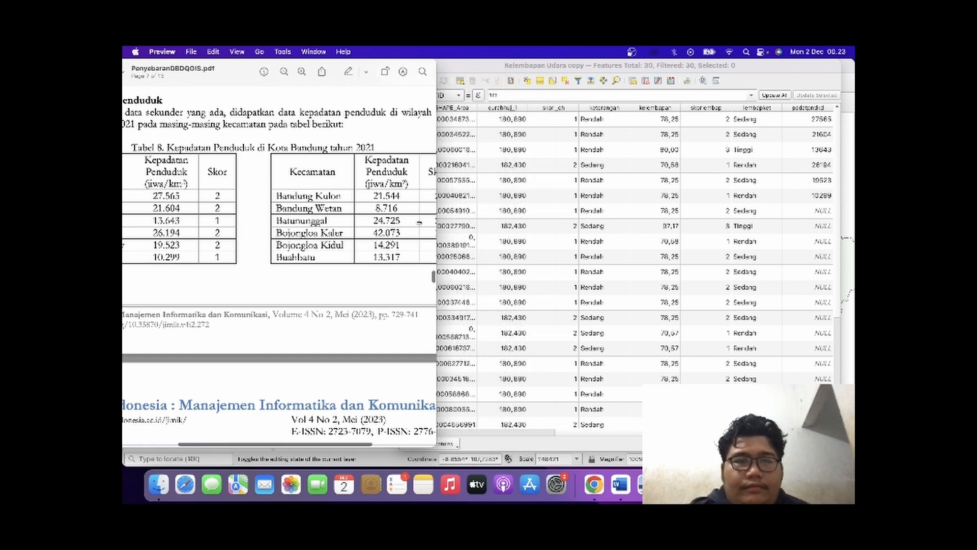
{"action": "scroll", "coordinate": [344, 265], "scroll_direction": "right", "scroll_amount": 5}
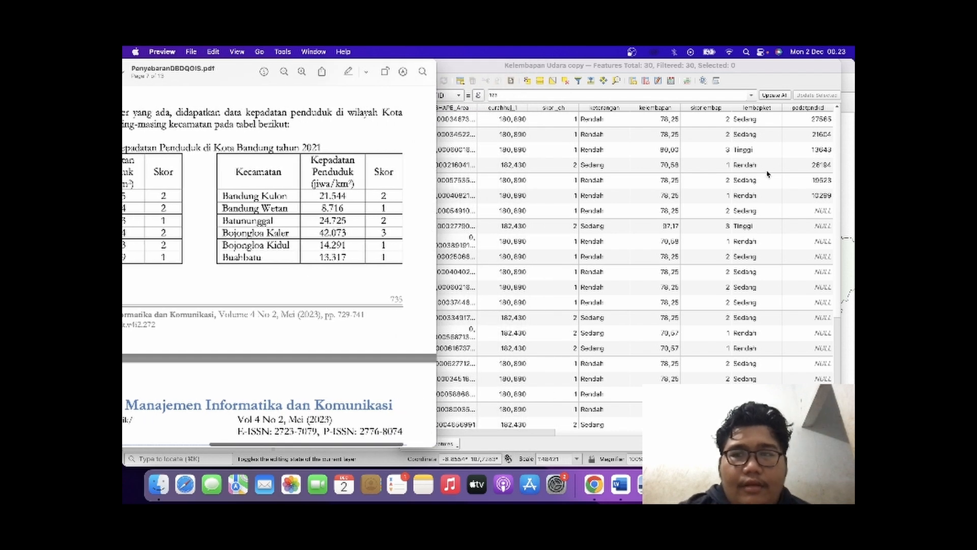
{"action": "left_click", "coordinate": [822, 212]}
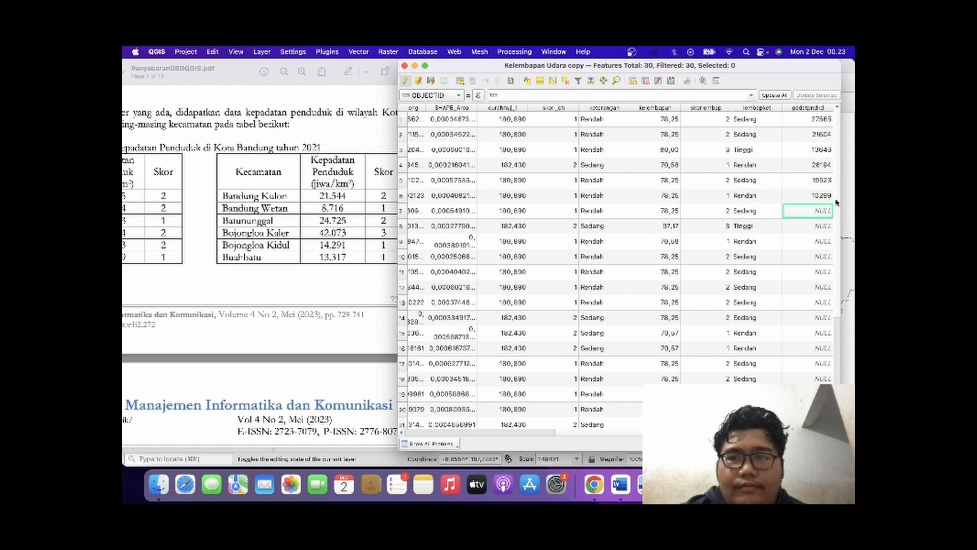
{"action": "left_click_drag", "start_coordinate": [840, 202], "coordinate": [741, 249]}
{"action": "scroll", "coordinate": [612, 312], "scroll_direction": "right", "scroll_amount": 5}
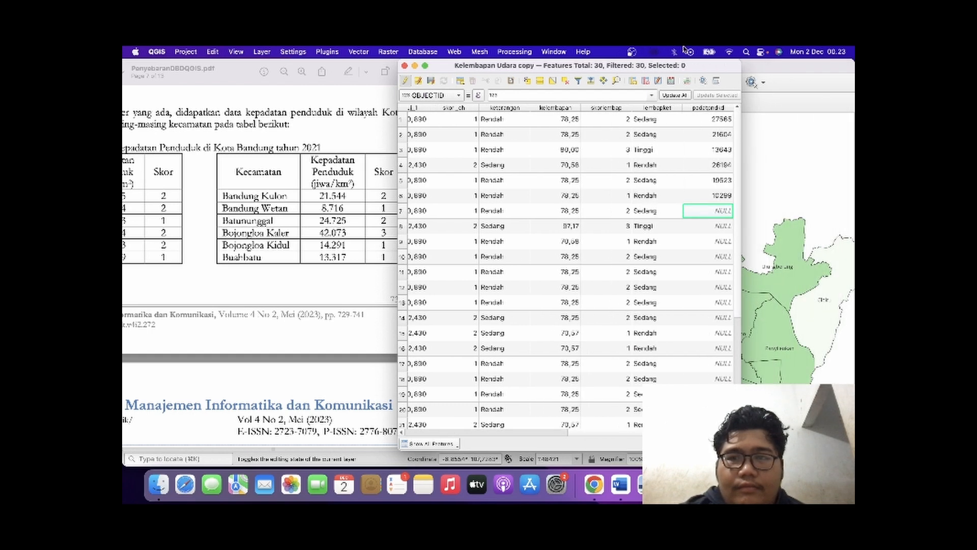
{"action": "left_click_drag", "start_coordinate": [700, 68], "coordinate": [764, 68]}
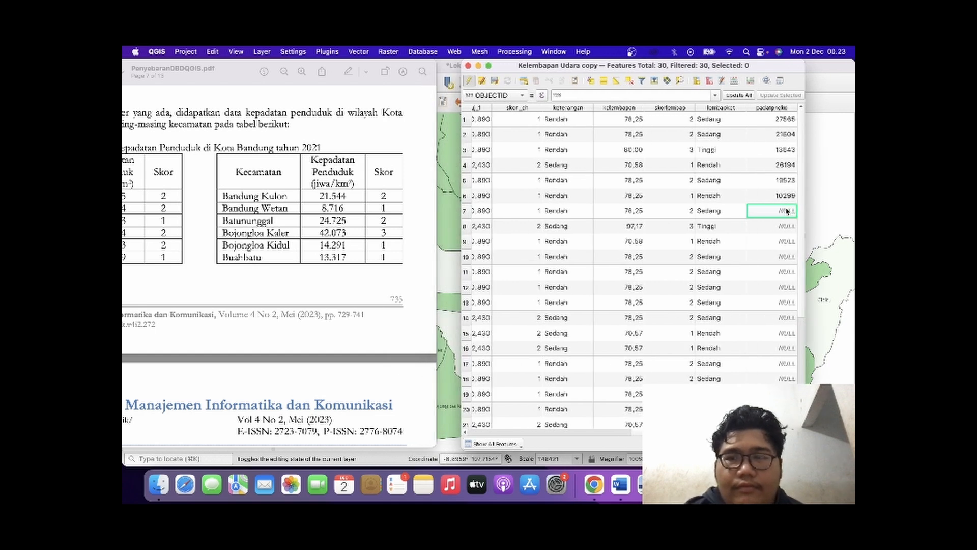
{"action": "double_click", "coordinate": [770, 227]}
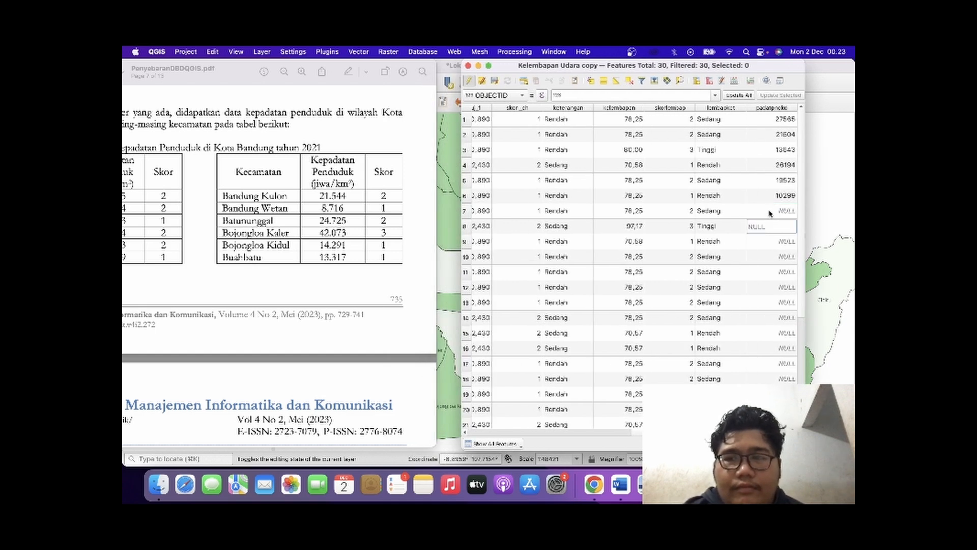
{"action": "double_click", "coordinate": [769, 210]}
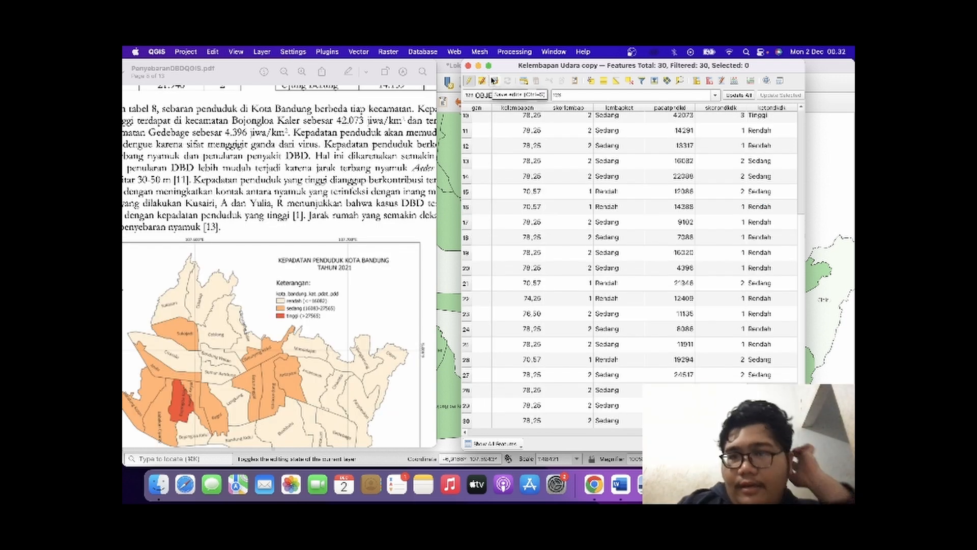
Save the edits to the Kelembapan Udara copy layer and close its attribute table.
{"action": "left_click", "coordinate": [494, 80]}
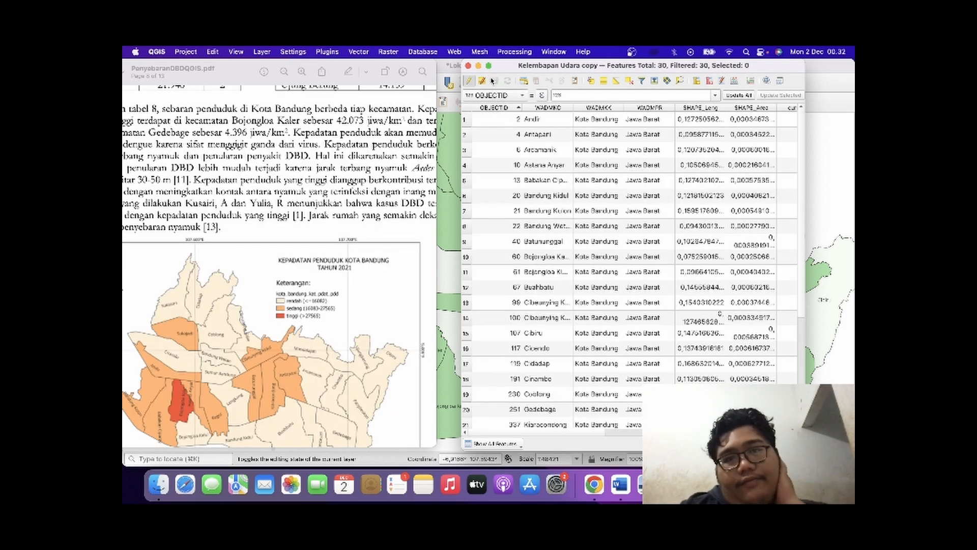
{"action": "left_click", "coordinate": [468, 66]}
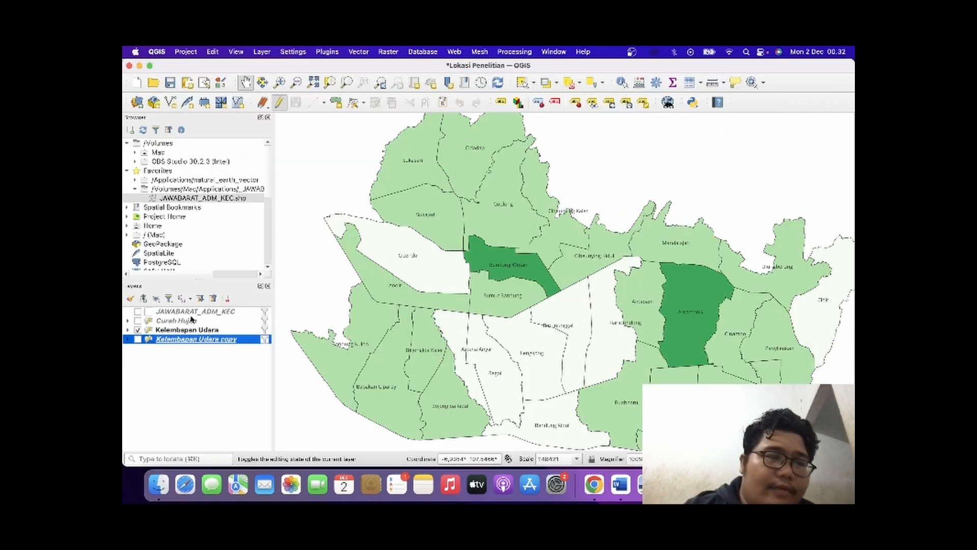
{"action": "right_click", "coordinate": [215, 337]}
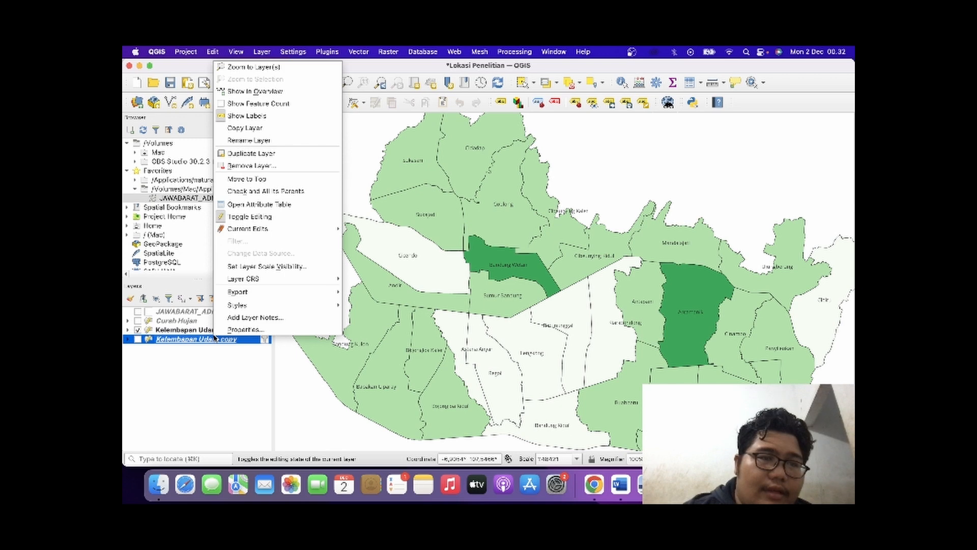
{"action": "left_click", "coordinate": [197, 361]}
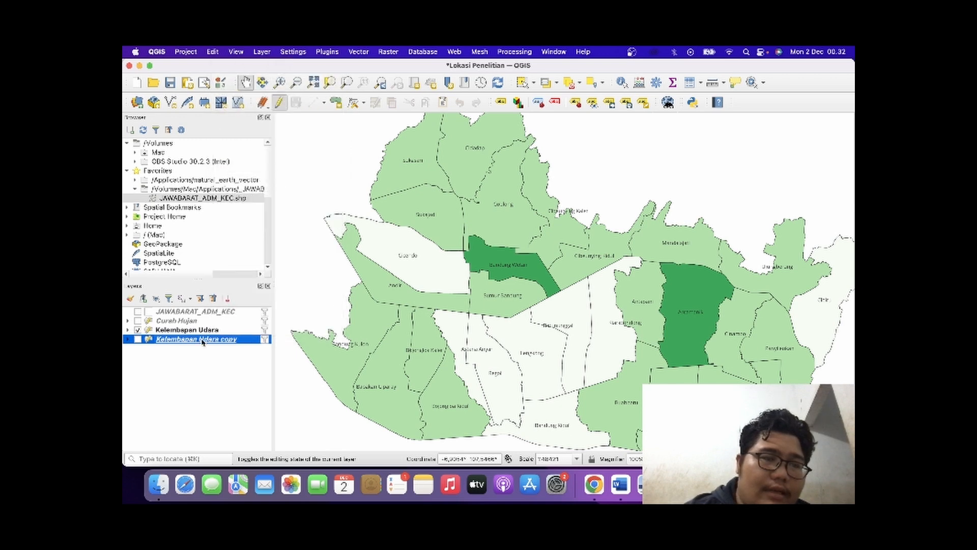
Categorize the Kelembapan Udara copy layer's symbology by skorpndkdk with a yellow color ramp and apply it.
{"action": "double_click", "coordinate": [202, 339]}
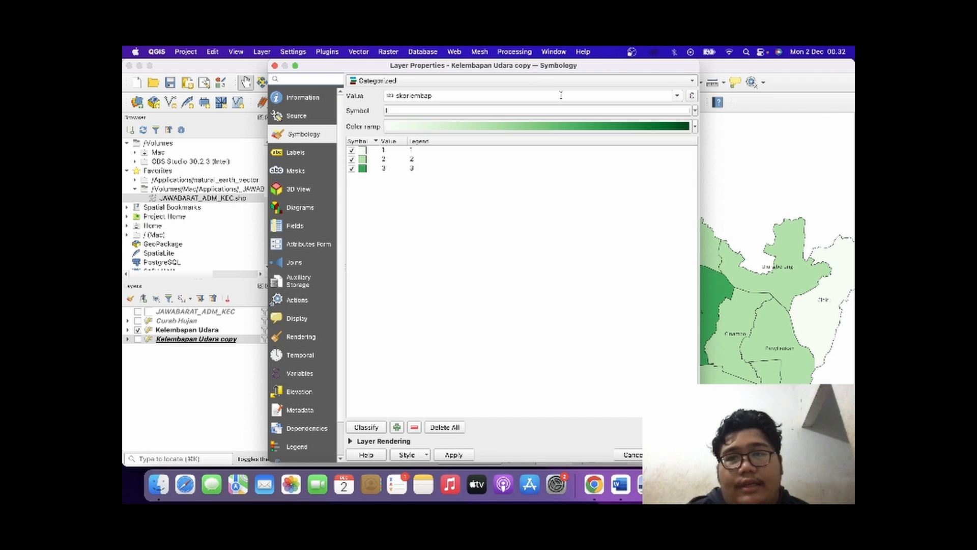
{"action": "left_click", "coordinate": [678, 96]}
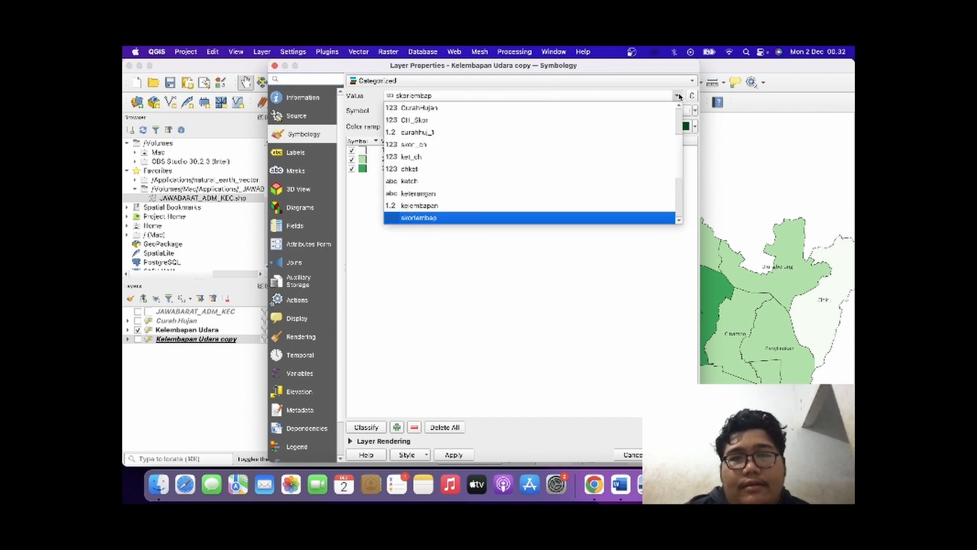
{"action": "scroll", "coordinate": [617, 200], "scroll_direction": "down", "scroll_amount": 3}
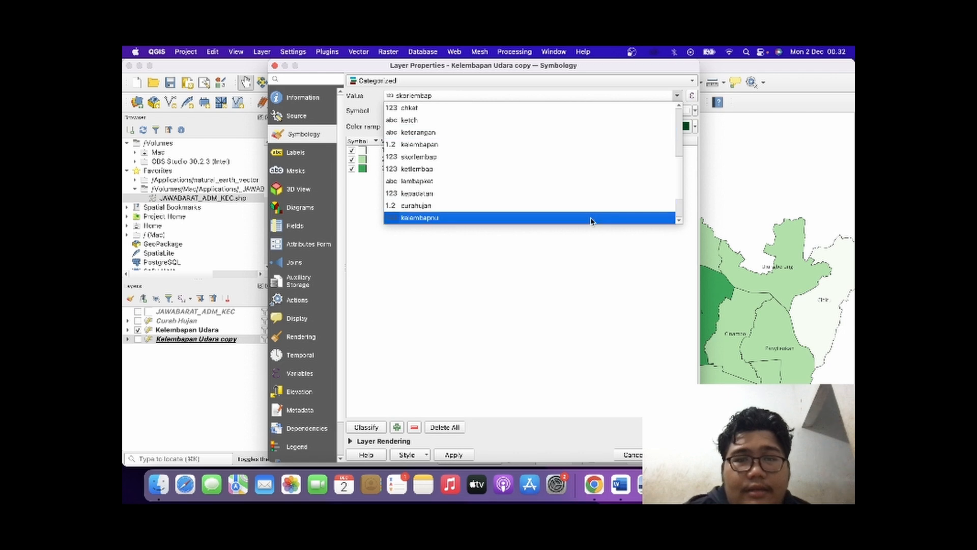
{"action": "scroll", "coordinate": [589, 208], "scroll_direction": "down", "scroll_amount": 2}
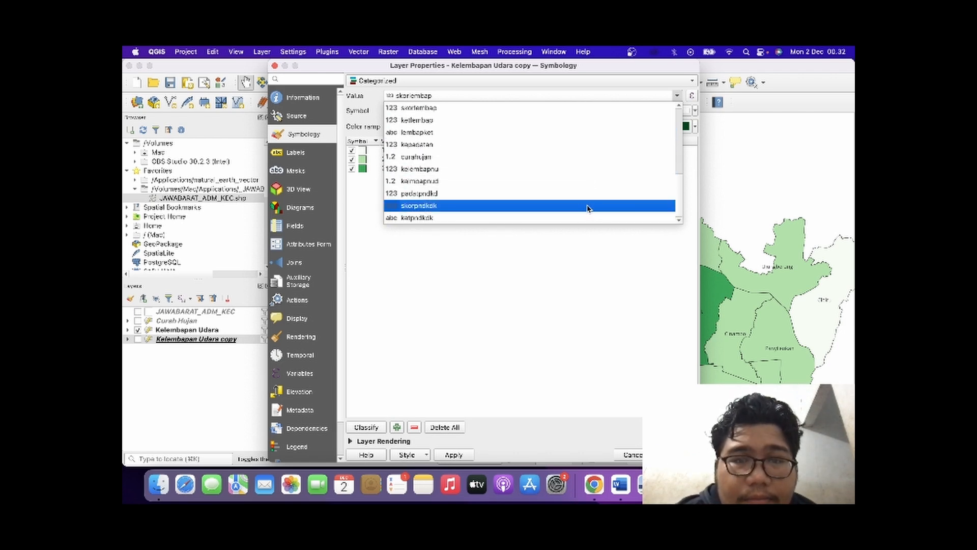
{"action": "left_click", "coordinate": [576, 211]}
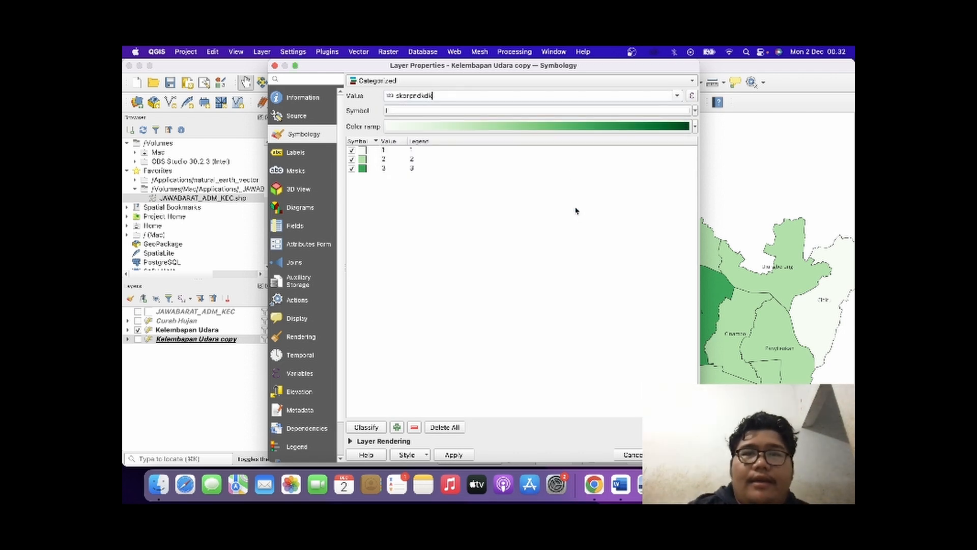
{"action": "left_click", "coordinate": [690, 127]}
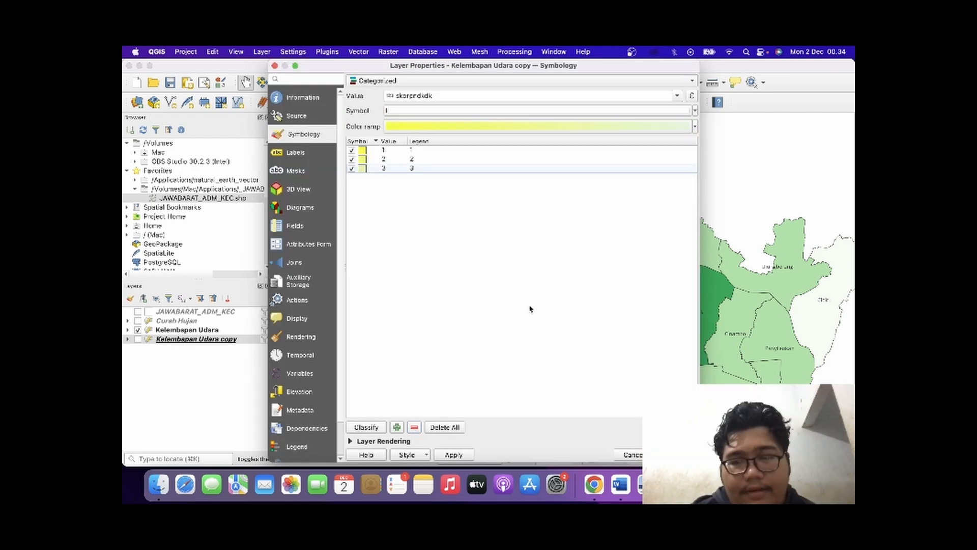
{"action": "left_click", "coordinate": [677, 455]}
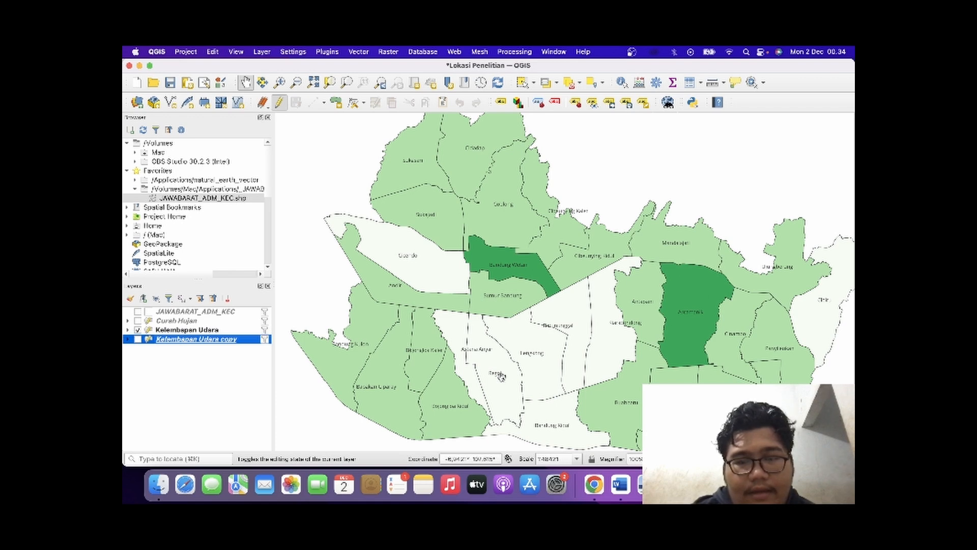
Show the Kelembapan Udara copy layer on the map and hide the Kelembapan Udara layer.
{"action": "left_click_drag", "start_coordinate": [438, 333], "coordinate": [393, 357]}
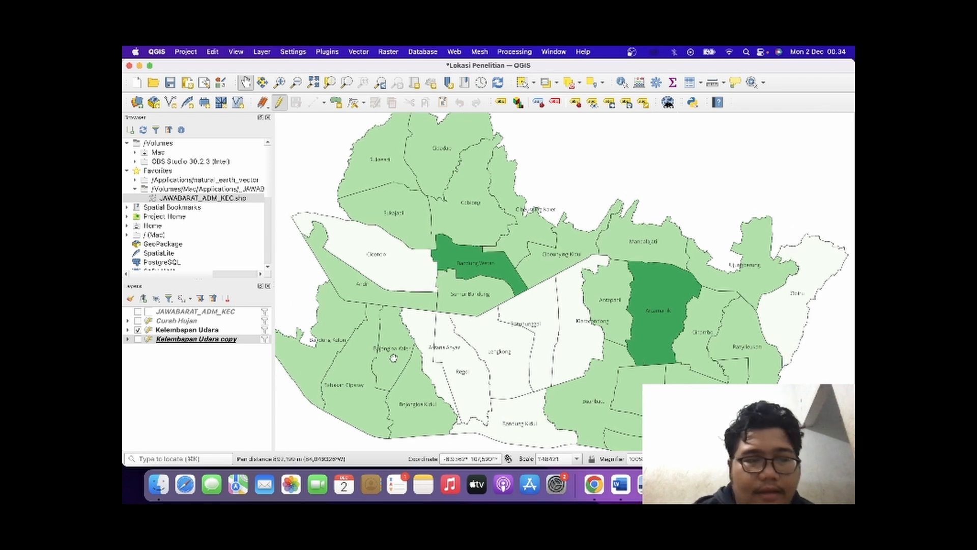
{"action": "left_click", "coordinate": [137, 339]}
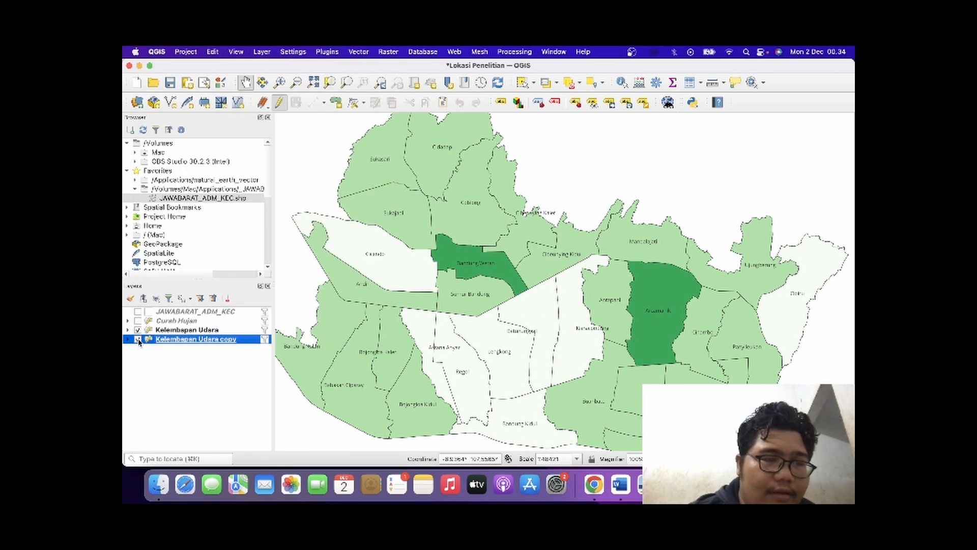
{"action": "left_click", "coordinate": [138, 330]}
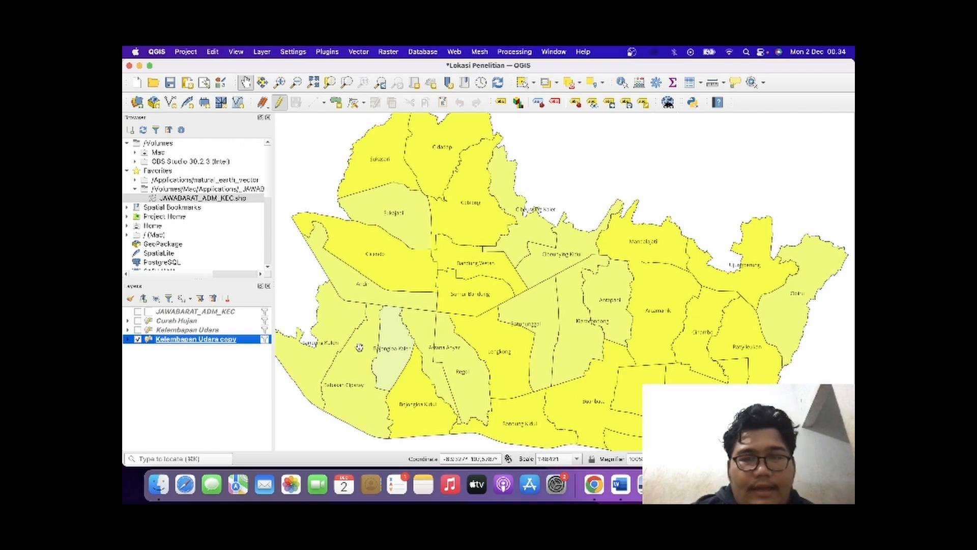
{"action": "left_click", "coordinate": [360, 348]}
{"action": "left_click_drag", "start_coordinate": [359, 348], "coordinate": [340, 337]}
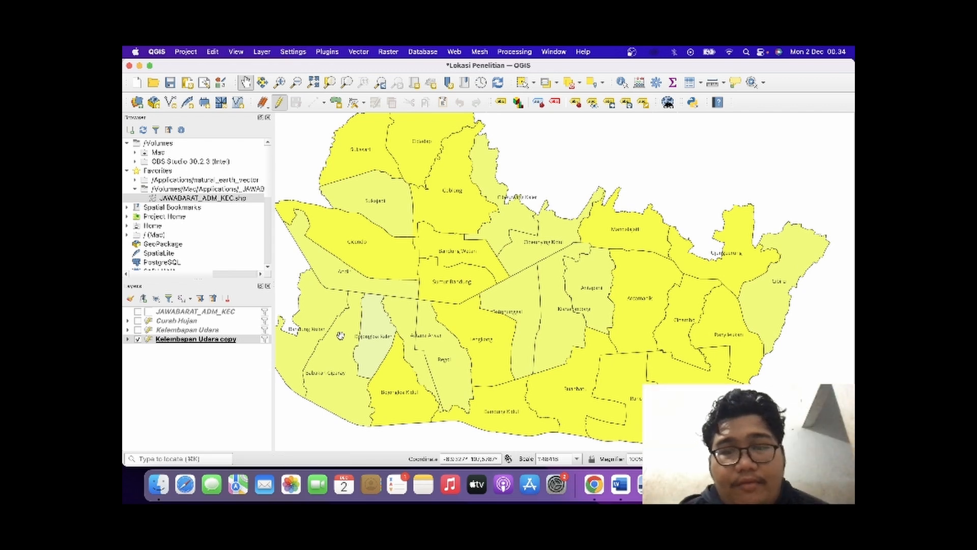
Recolor the Kelembapan Udara copy layer's score classes in yellow, orange and olive green.
{"action": "left_click", "coordinate": [164, 339]}
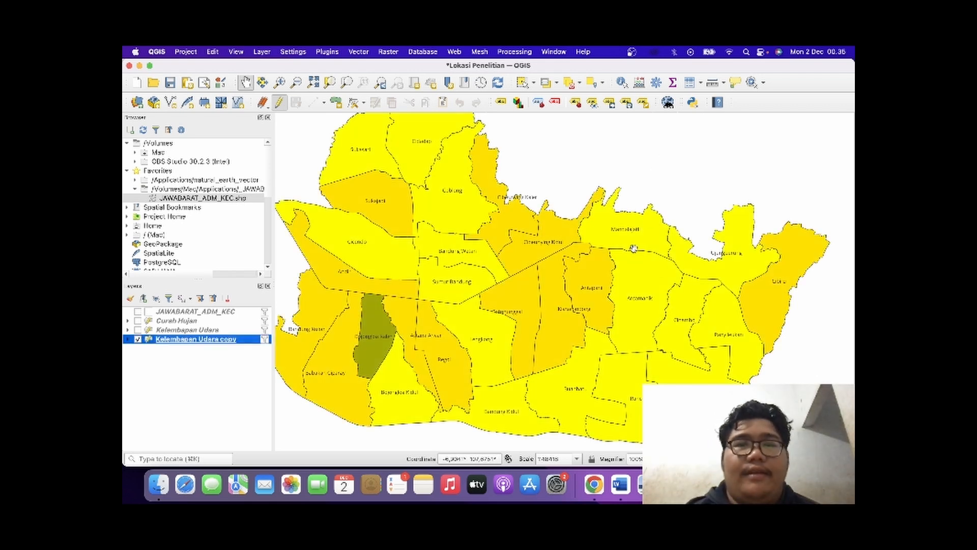
{"action": "left_click_drag", "start_coordinate": [634, 249], "coordinate": [661, 313]}
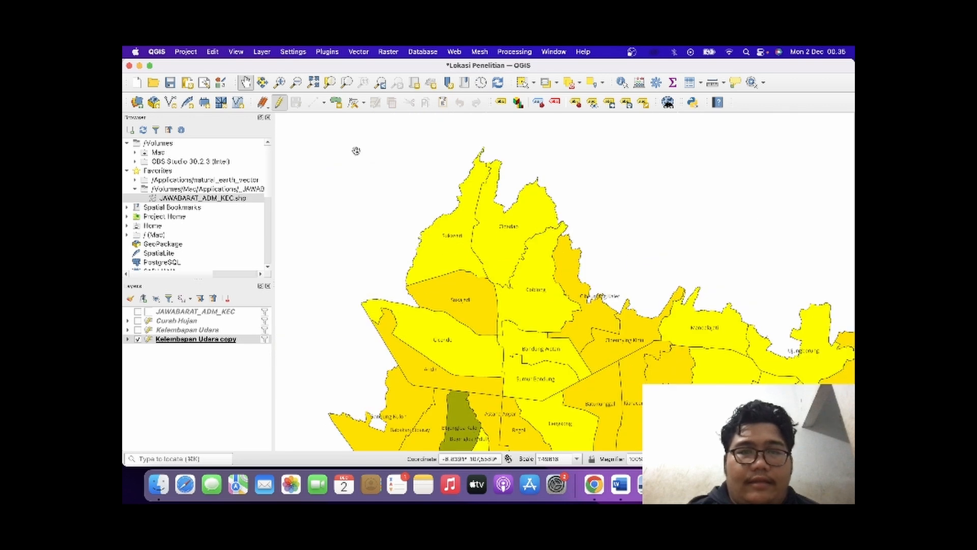
Create a print layout titled Peta Kepadatan Penduduk Kota Bandung with the whole city framed in the map canvas.
{"action": "left_click_drag", "start_coordinate": [468, 231], "coordinate": [447, 184]}
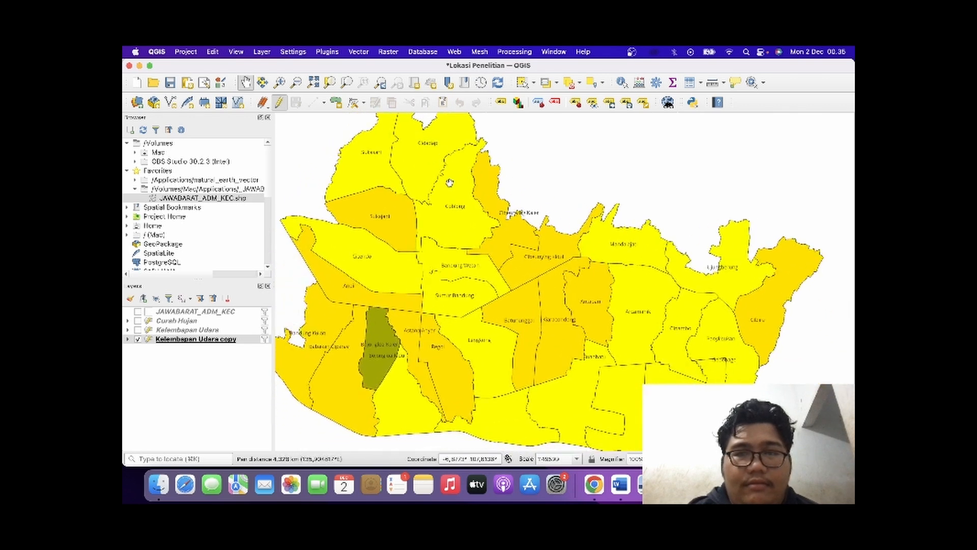
{"action": "left_click", "coordinate": [297, 83]}
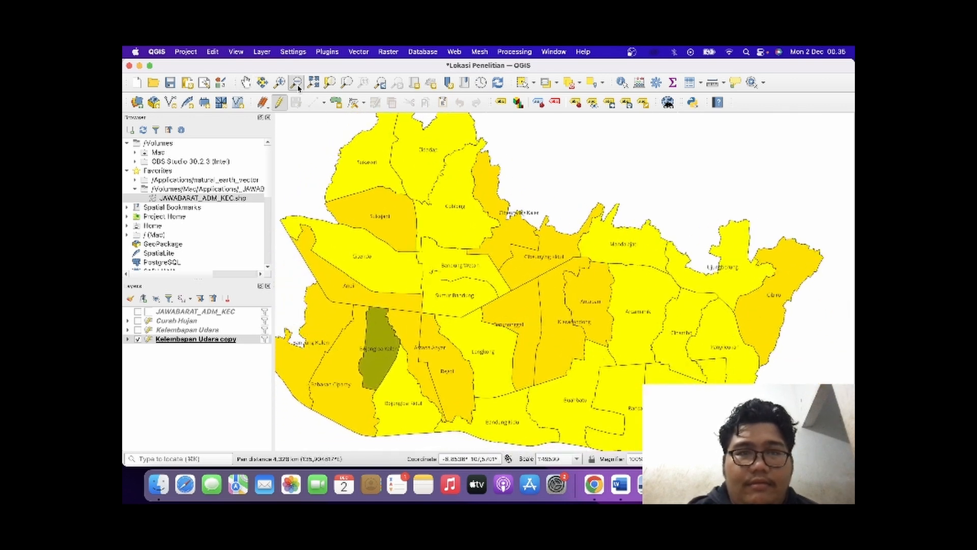
{"action": "left_click", "coordinate": [385, 163]}
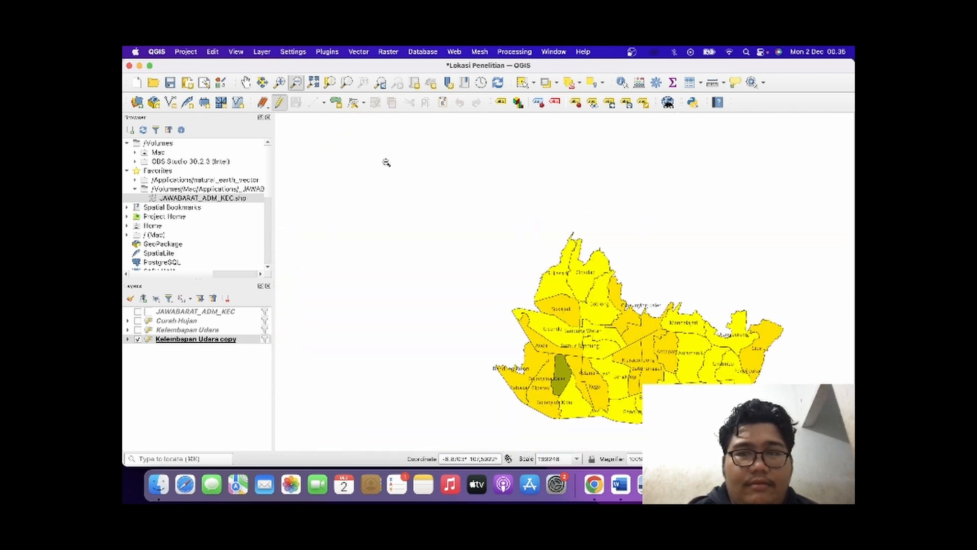
{"action": "left_click", "coordinate": [246, 83]}
{"action": "left_click_drag", "start_coordinate": [621, 303], "coordinate": [504, 236]}
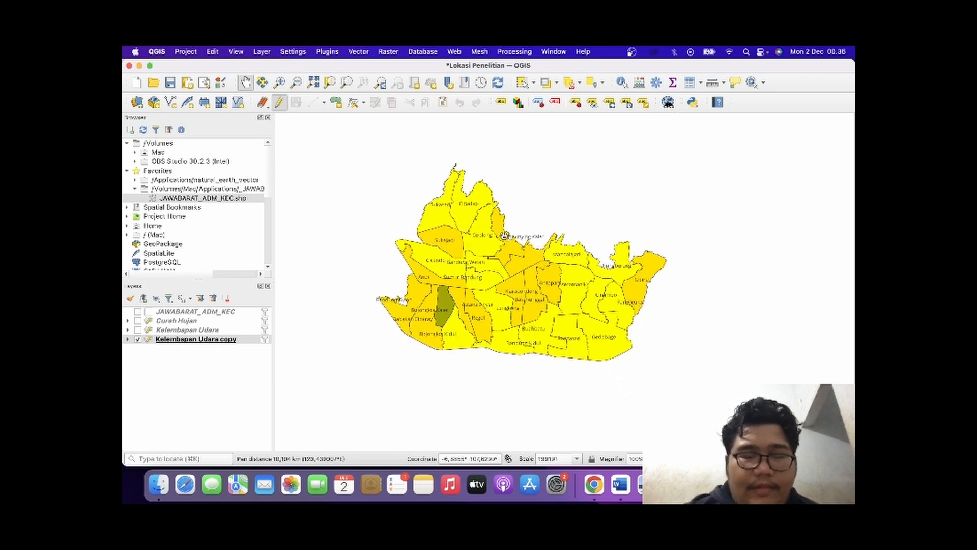
{"action": "key", "text": "super+p"}
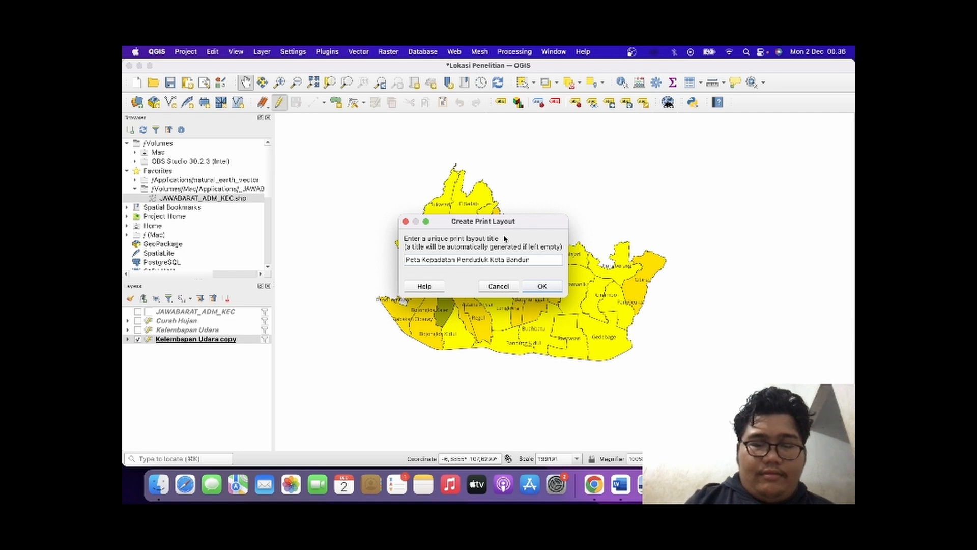
{"action": "left_click", "coordinate": [539, 286]}
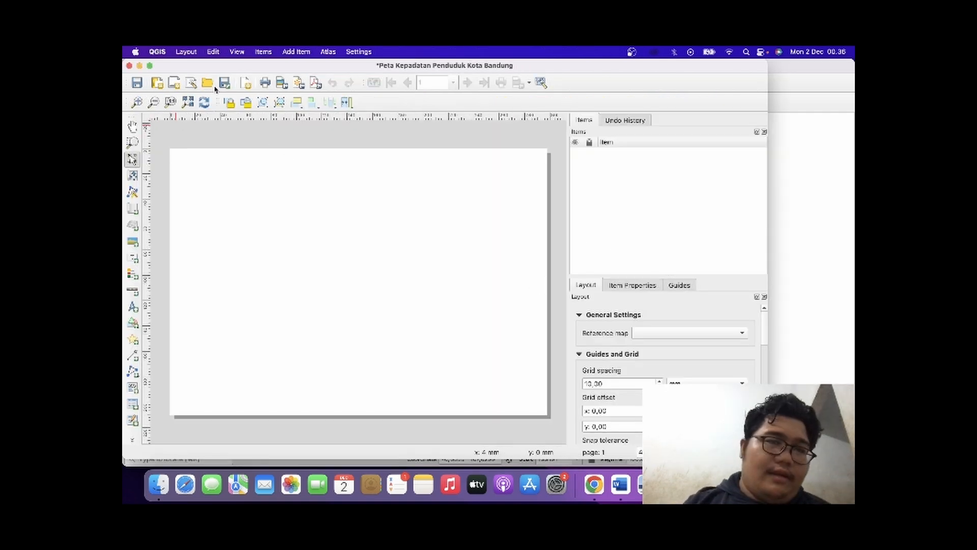
Add a rectangle shape to the layout as a border just inside the page edges.
{"action": "left_click", "coordinate": [290, 53]}
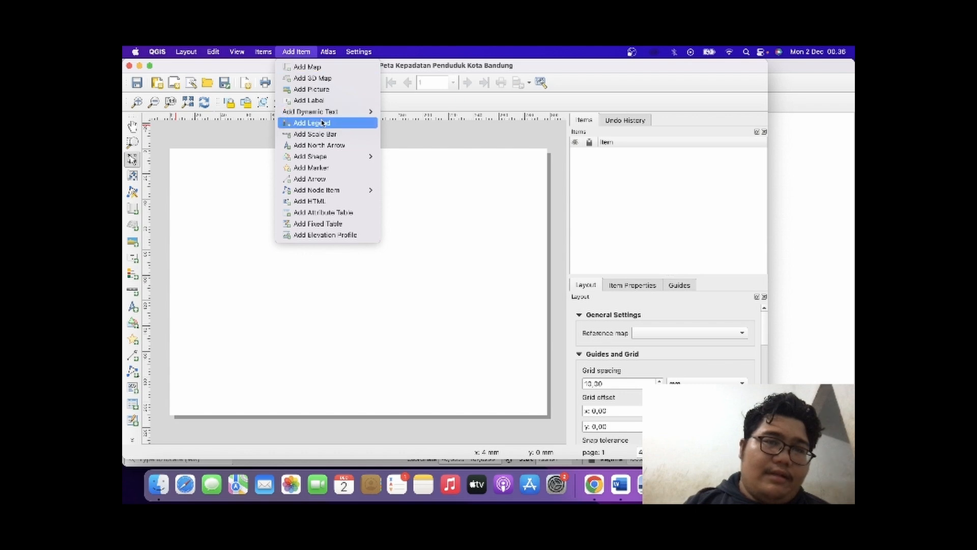
{"action": "mouse_move", "coordinate": [337, 113]}
{"action": "mouse_move", "coordinate": [369, 157]}
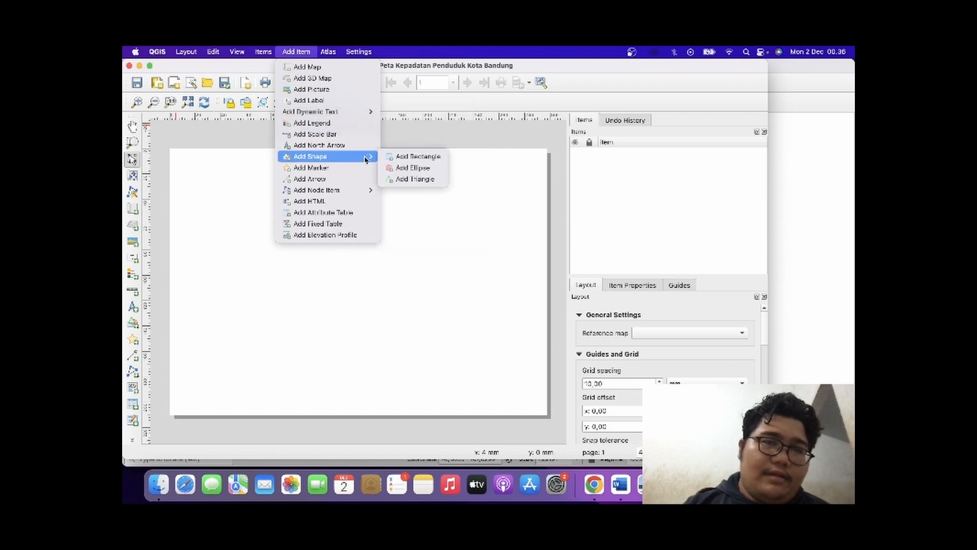
{"action": "left_click", "coordinate": [406, 157]}
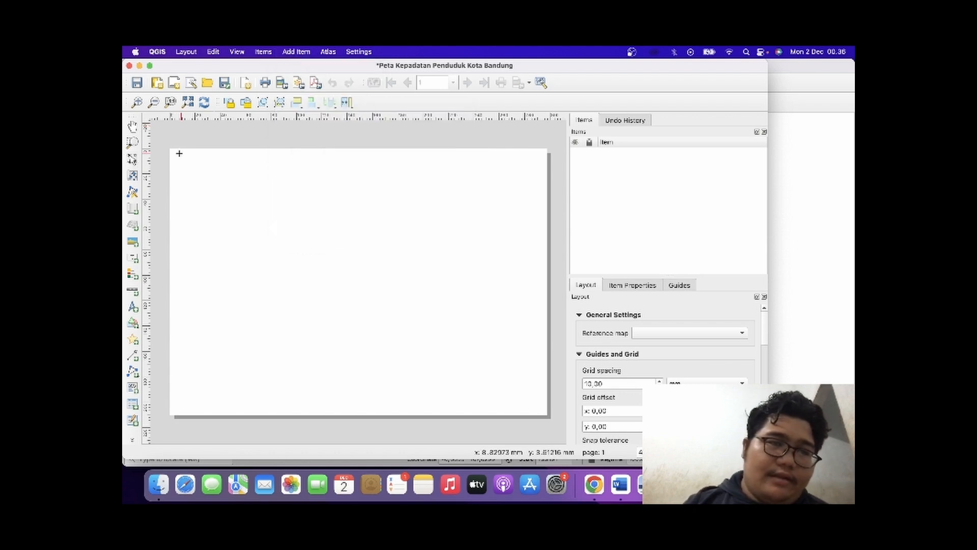
{"action": "left_click_drag", "start_coordinate": [174, 152], "coordinate": [513, 387]}
{"action": "left_click_drag", "start_coordinate": [468, 351], "coordinate": [467, 347]}
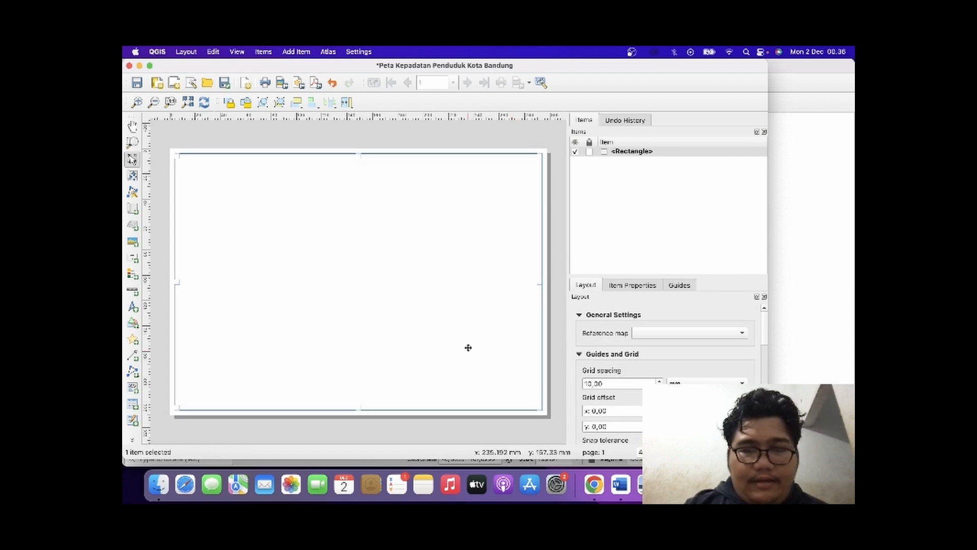
{"action": "left_click", "coordinate": [566, 389]}
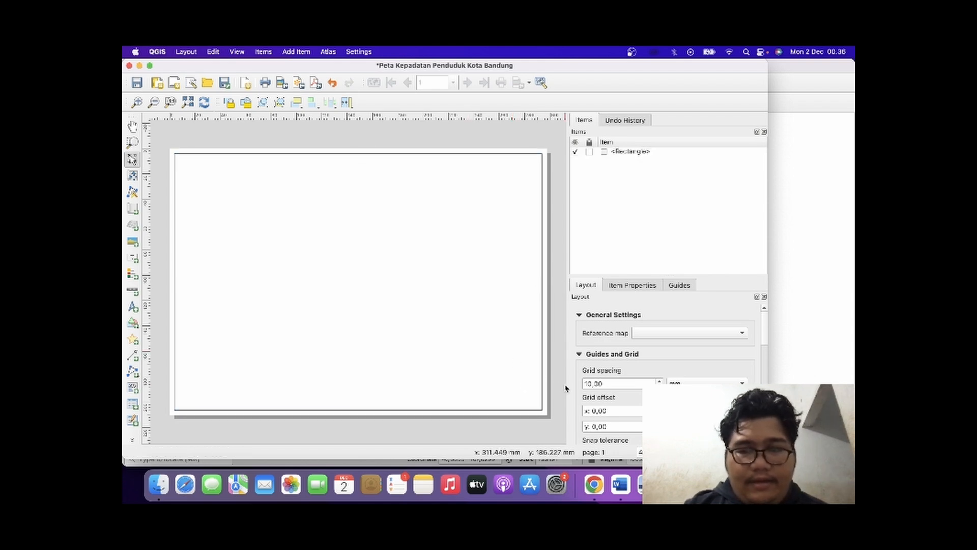
Add a map item that fills the rectangular border and align it within the border.
{"action": "left_click", "coordinate": [281, 51]}
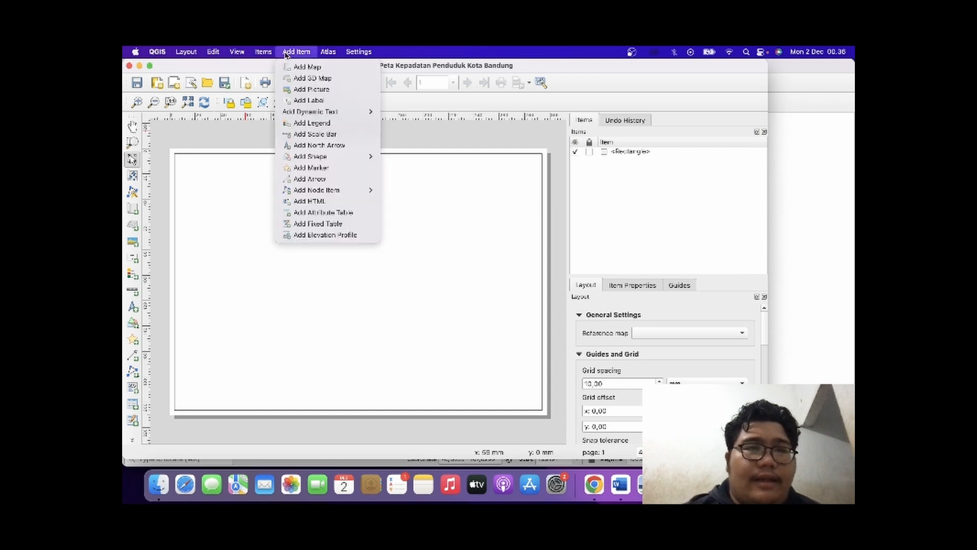
{"action": "left_click", "coordinate": [305, 67]}
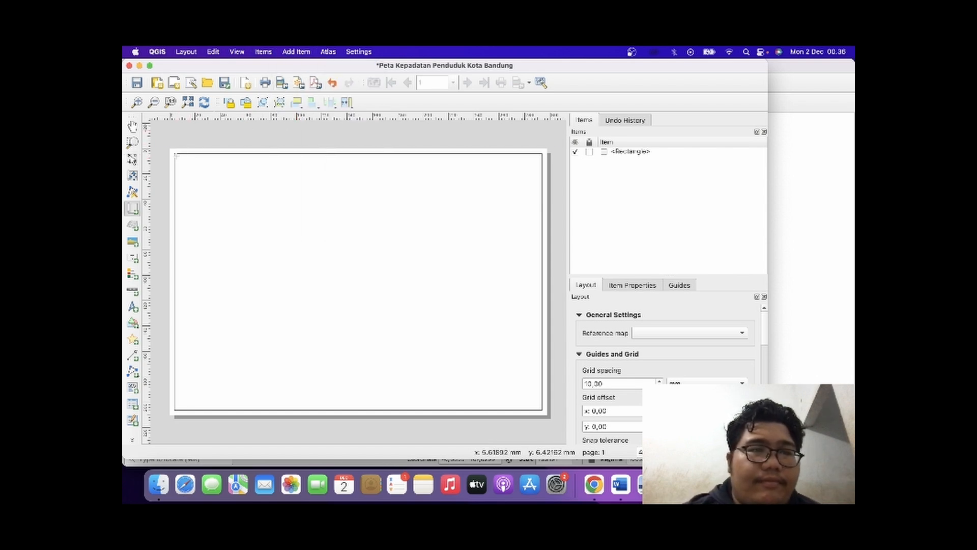
{"action": "left_click_drag", "start_coordinate": [176, 155], "coordinate": [539, 406]}
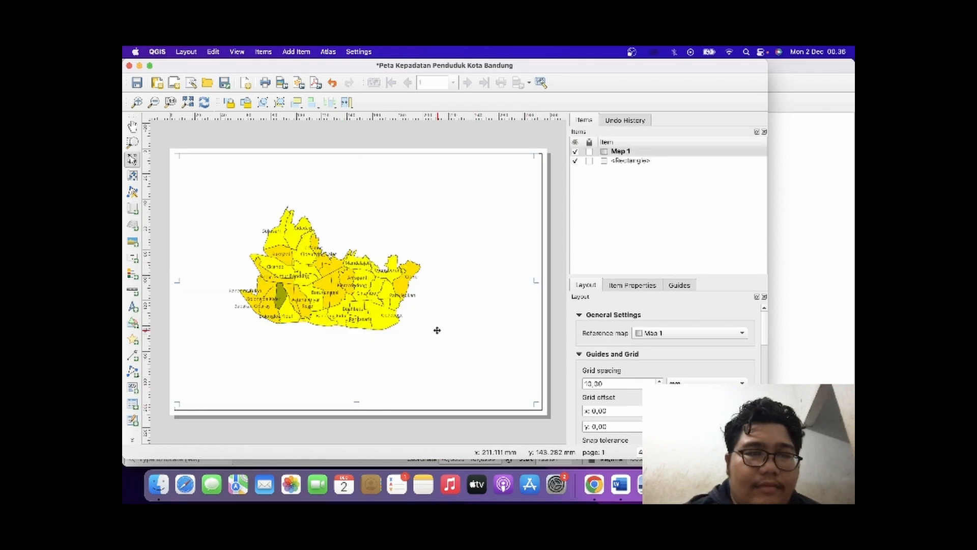
{"action": "left_click_drag", "start_coordinate": [437, 329], "coordinate": [439, 332]}
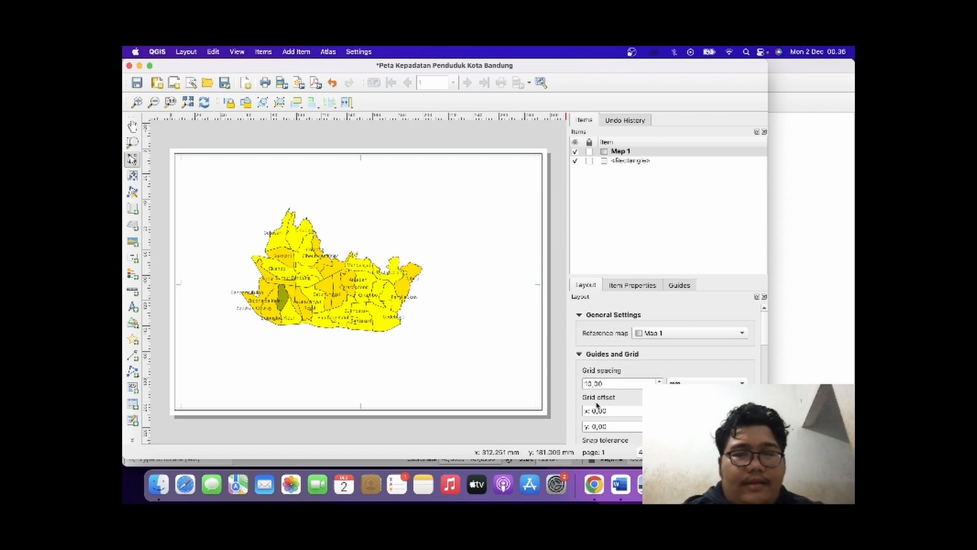
Set the map item's scale to 80000 and shift the item rightward on the page.
{"action": "left_click", "coordinate": [613, 285]}
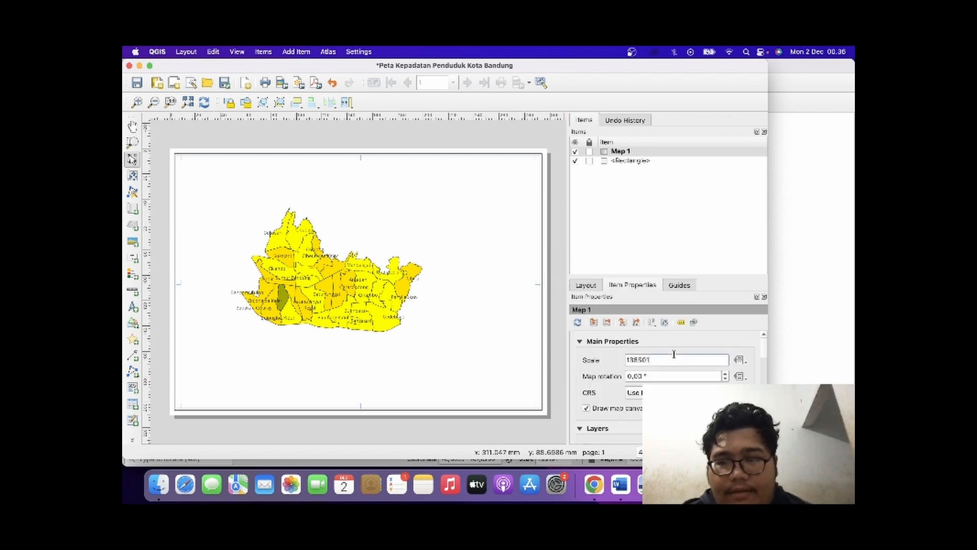
{"action": "key", "text": "BackSpace"}
{"action": "key", "text": "BackSpace"}
{"action": "key", "text": "BackSpace"}
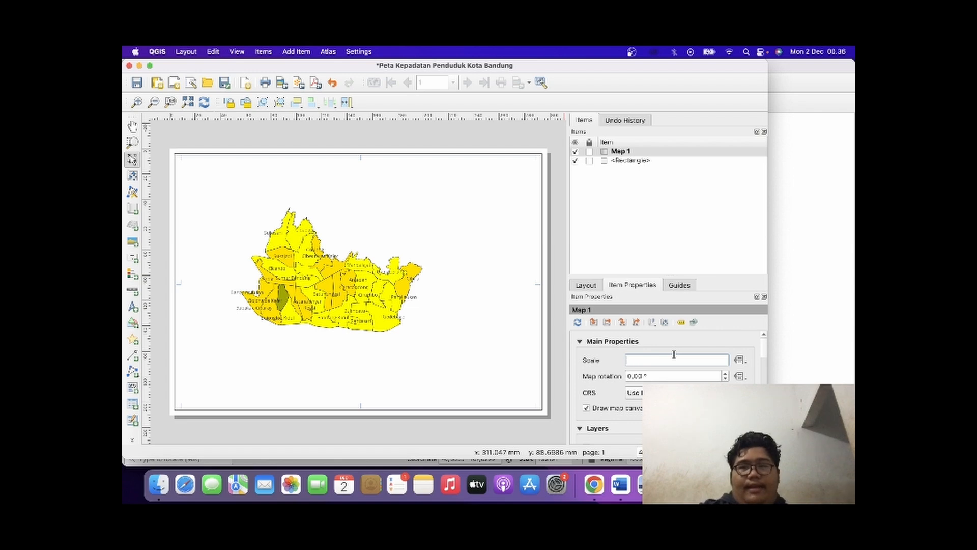
{"action": "type", "text": "8"}
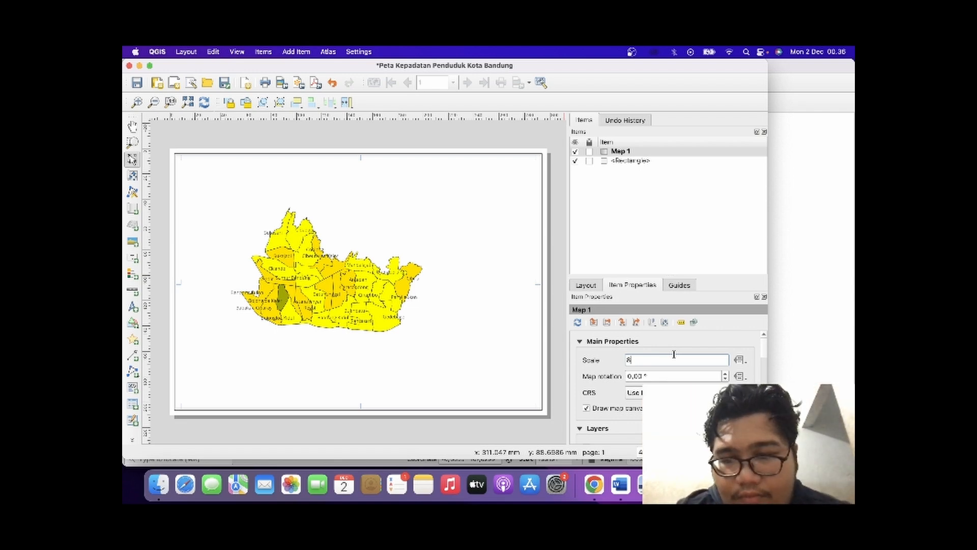
{"action": "type", "text": "3000"}
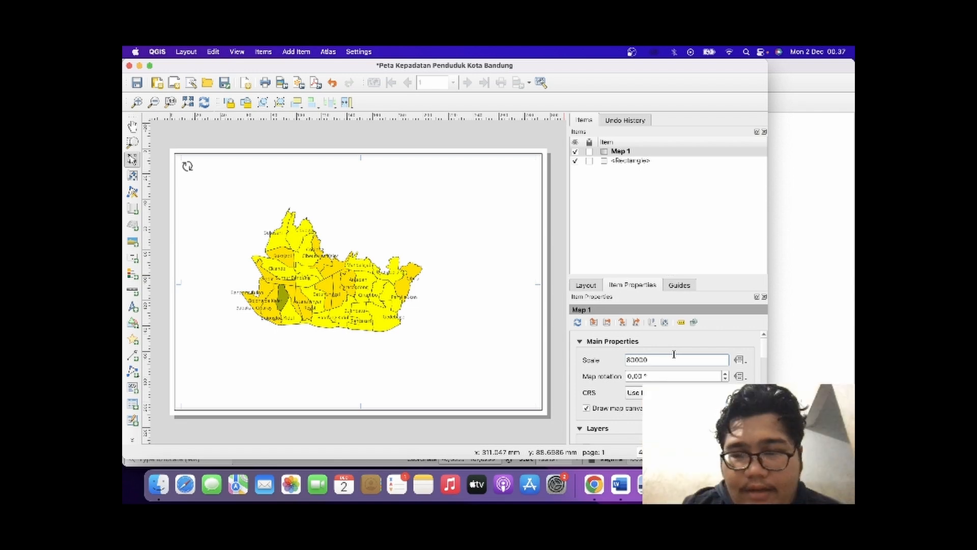
{"action": "key", "text": "Return"}
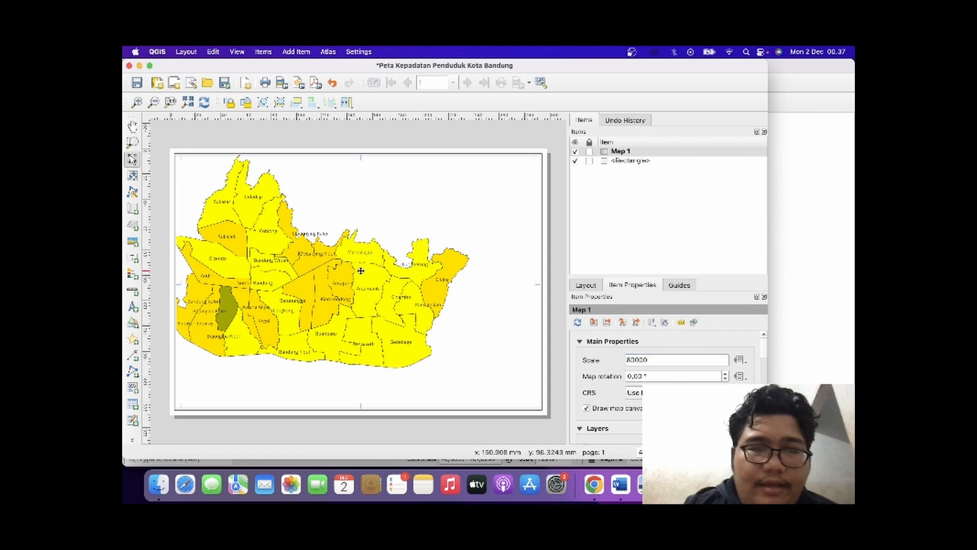
{"action": "left_click_drag", "start_coordinate": [360, 271], "coordinate": [375, 272]}
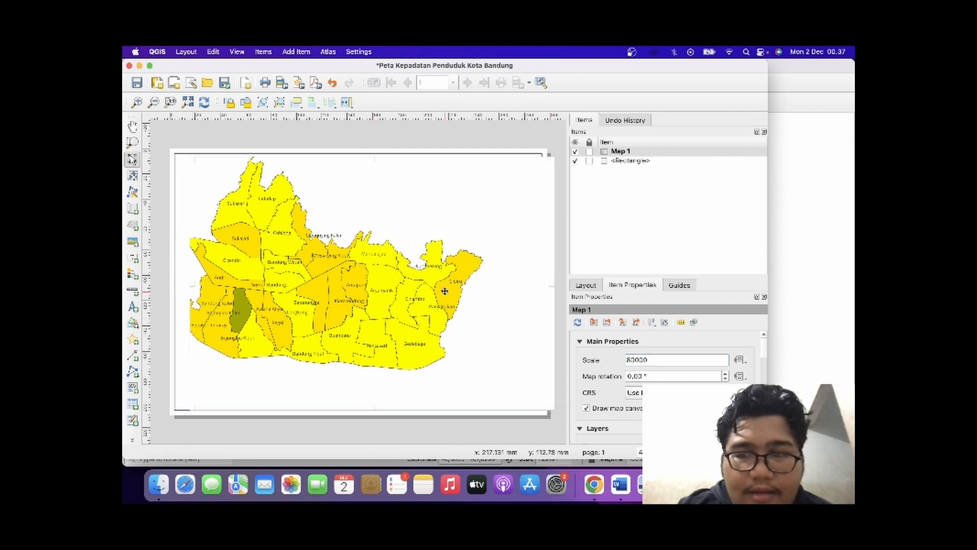
{"action": "left_click_drag", "start_coordinate": [442, 272], "coordinate": [459, 292]}
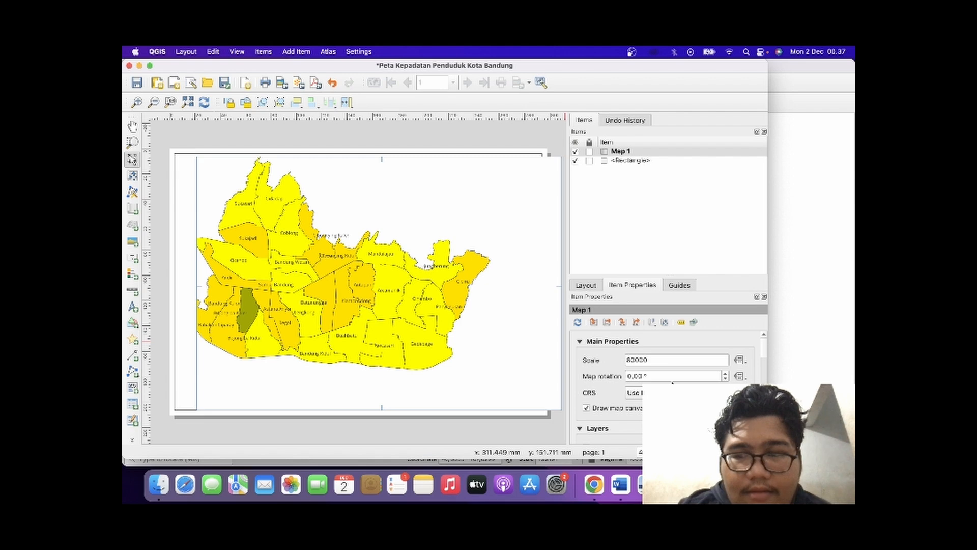
Try a 2° rotation on the map item and reset the rotation to 0°.
{"action": "left_click", "coordinate": [725, 375]}
{"action": "left_click", "coordinate": [725, 375]}
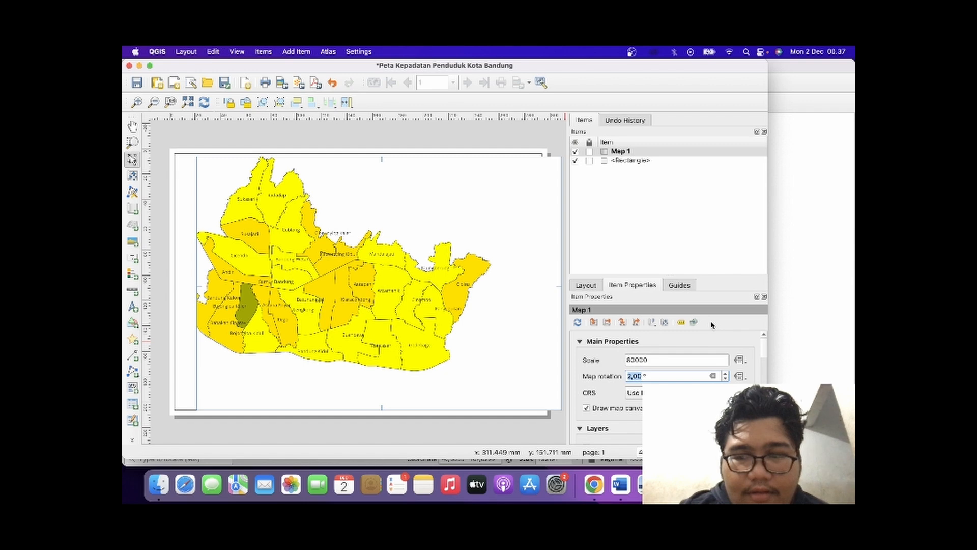
{"action": "left_click", "coordinate": [727, 380]}
{"action": "left_click", "coordinate": [727, 379]}
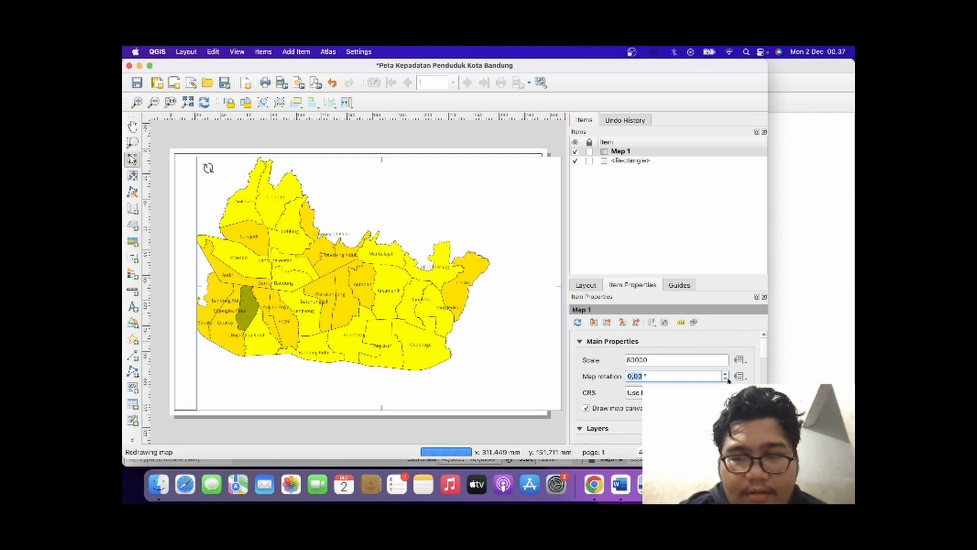
{"action": "left_click", "coordinate": [705, 392]}
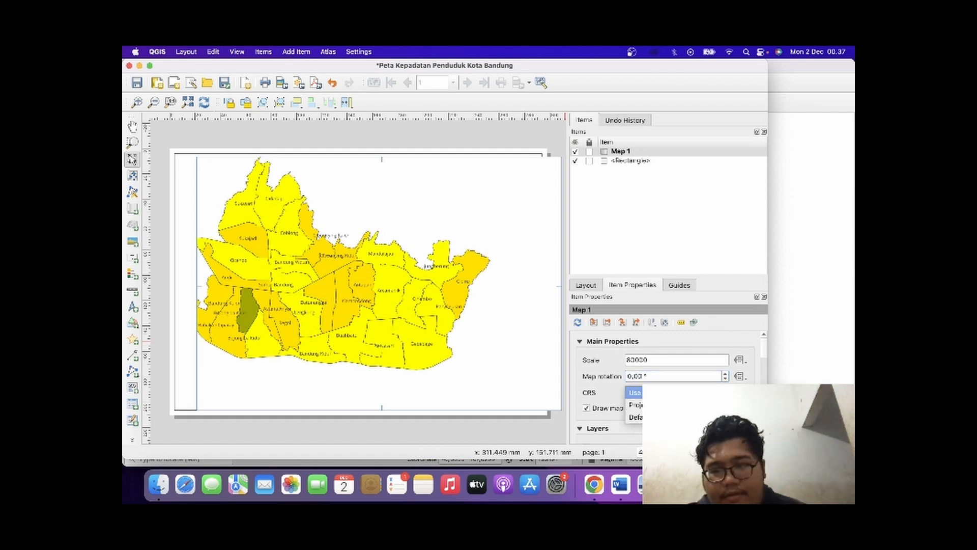
{"action": "left_click", "coordinate": [613, 435]}
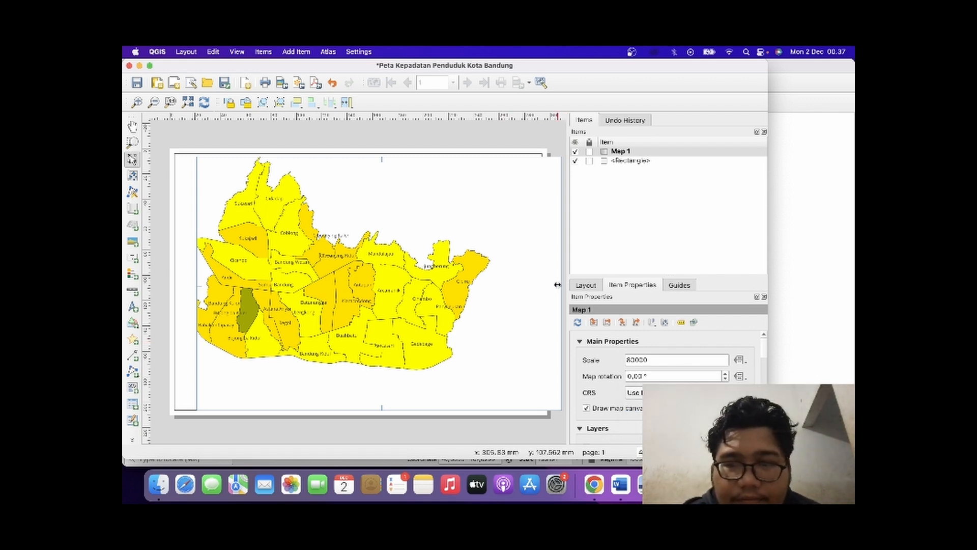
Pull in the map item's right edge, extend its left edge slightly, and nudge the item rightward.
{"action": "left_click_drag", "start_coordinate": [561, 285], "coordinate": [534, 284]}
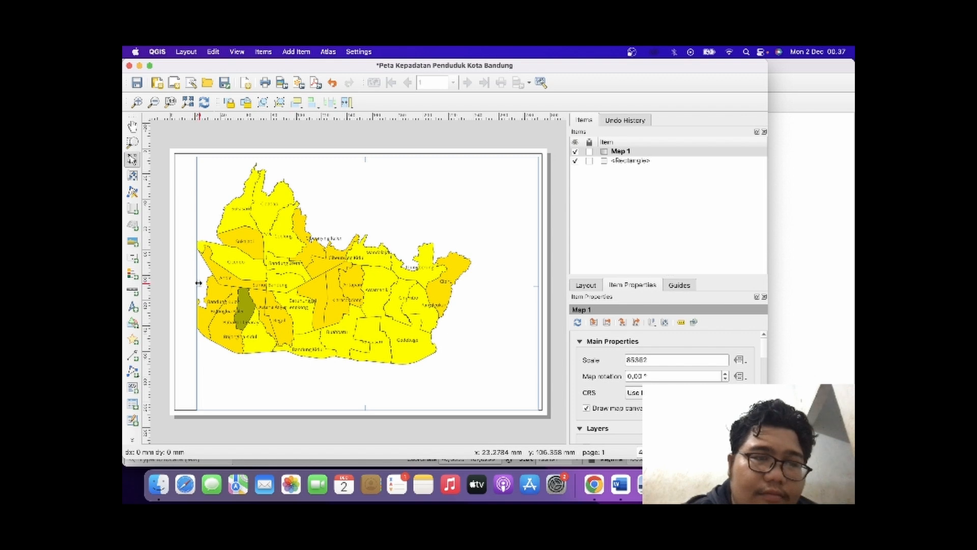
{"action": "left_click_drag", "start_coordinate": [197, 283], "coordinate": [189, 283]}
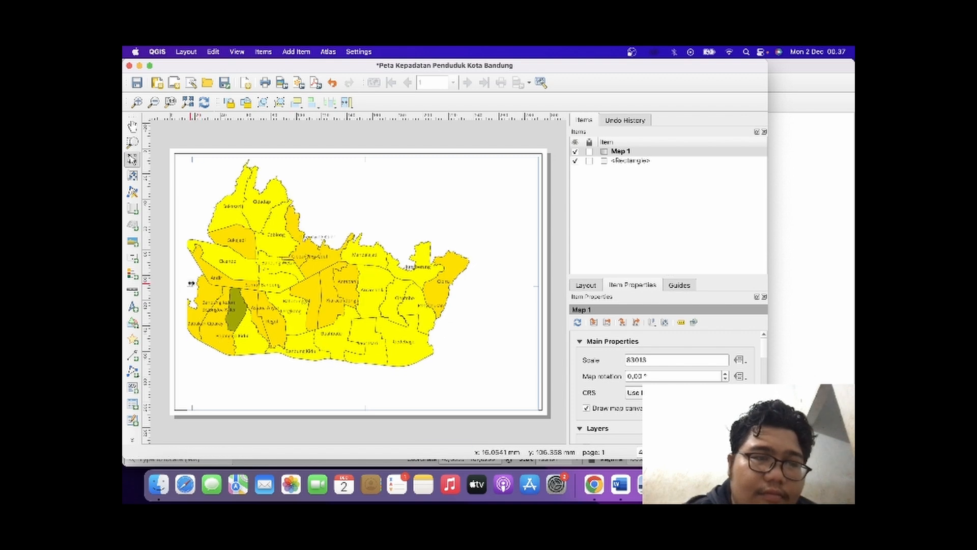
{"action": "left_click_drag", "start_coordinate": [317, 292], "coordinate": [327, 291]}
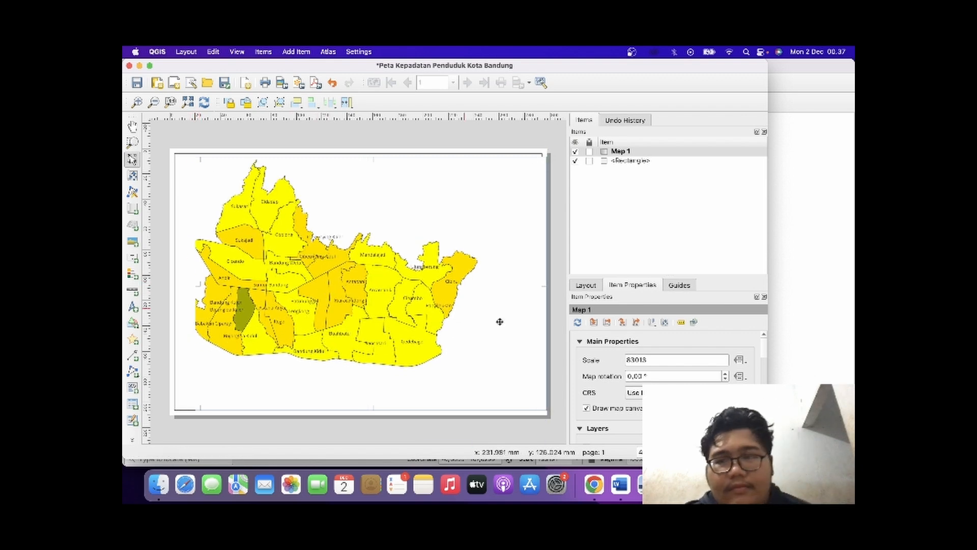
{"action": "scroll", "coordinate": [662, 367], "scroll_direction": "down", "scroll_amount": 3}
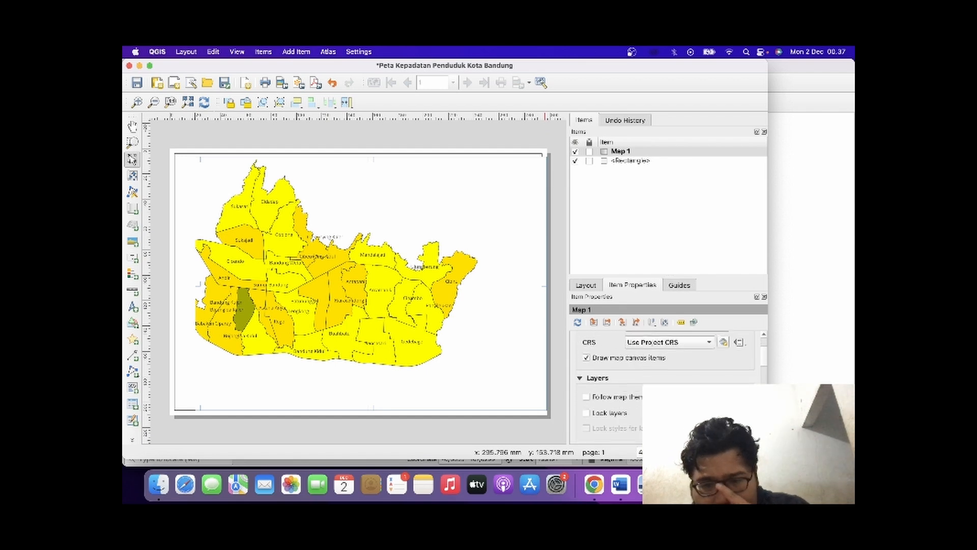
{"action": "scroll", "coordinate": [662, 367], "scroll_direction": "up", "scroll_amount": 1}
{"action": "scroll", "coordinate": [694, 374], "scroll_direction": "up", "scroll_amount": 2}
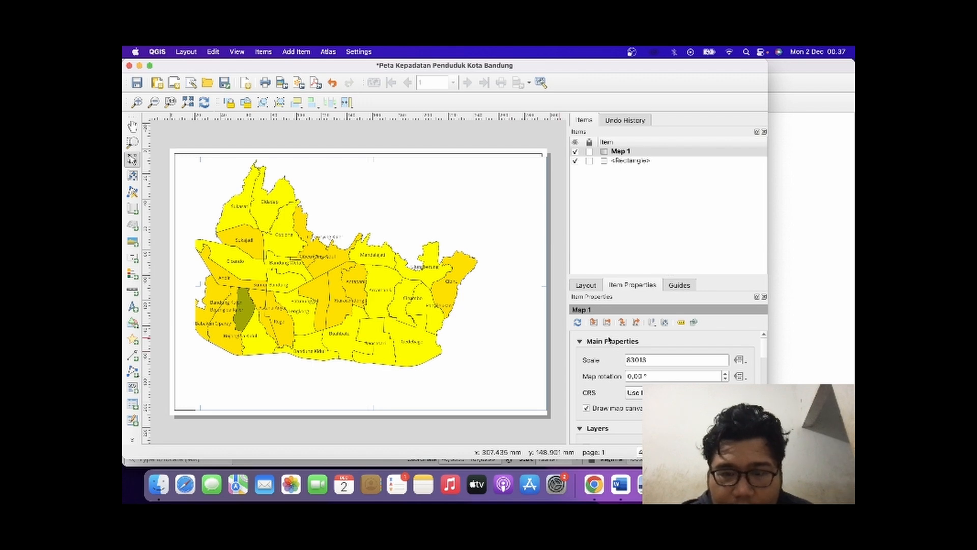
Move the map item back leftward inside the border and widen it toward the border's right side.
{"action": "left_click_drag", "start_coordinate": [430, 333], "coordinate": [411, 332]}
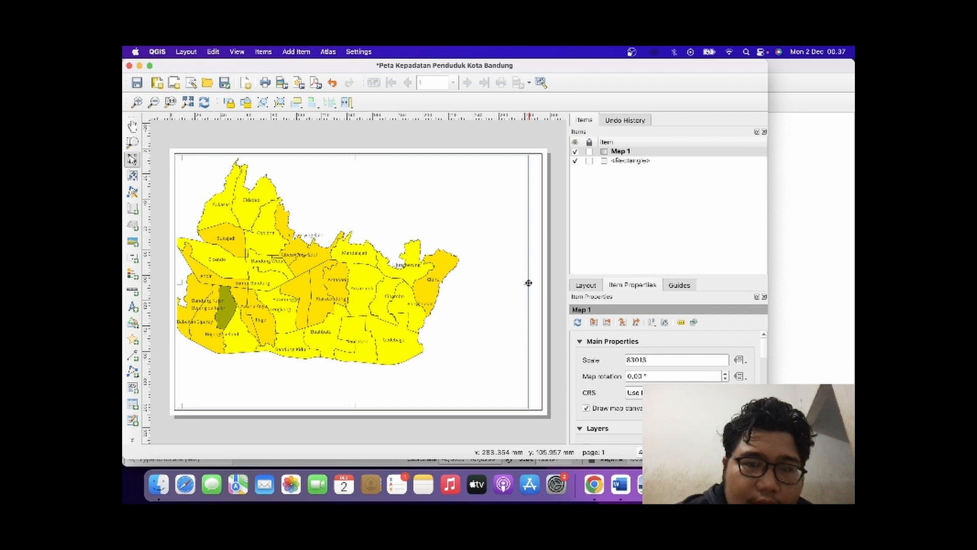
{"action": "left_click_drag", "start_coordinate": [529, 283], "coordinate": [533, 283]}
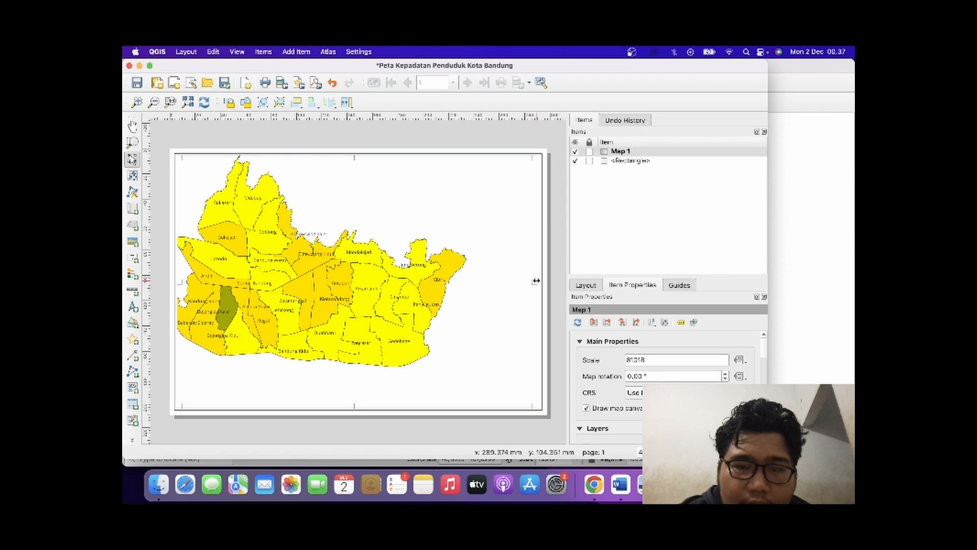
{"action": "left_click_drag", "start_coordinate": [536, 281], "coordinate": [537, 280]}
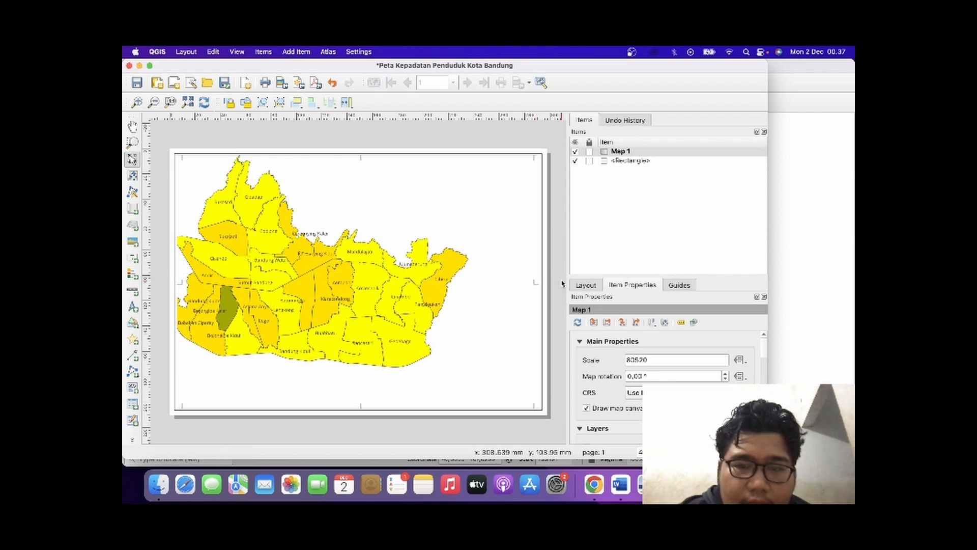
{"action": "left_click", "coordinate": [562, 281]}
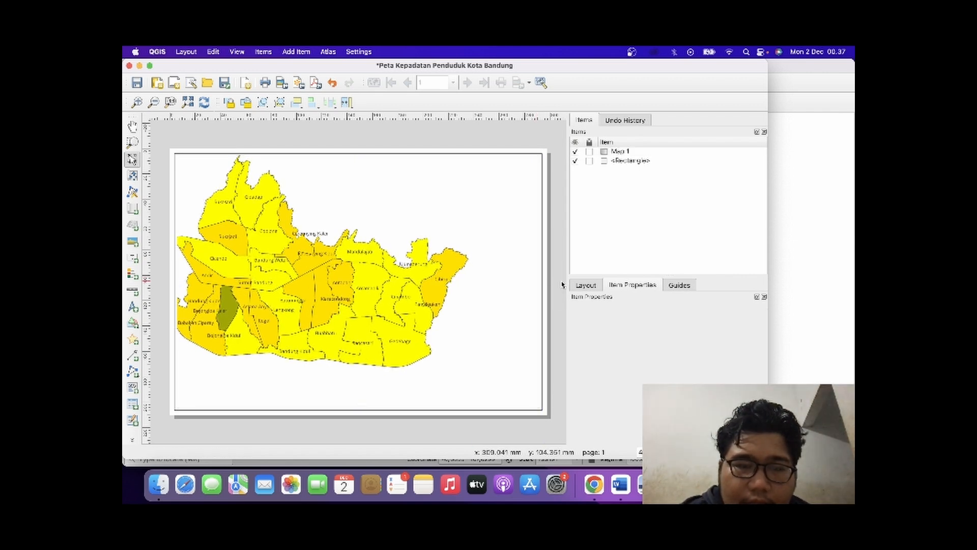
Shift the map item slightly rightward and extend its left edge toward the border.
{"action": "left_click", "coordinate": [416, 293]}
{"action": "left_click_drag", "start_coordinate": [416, 294], "coordinate": [425, 294]}
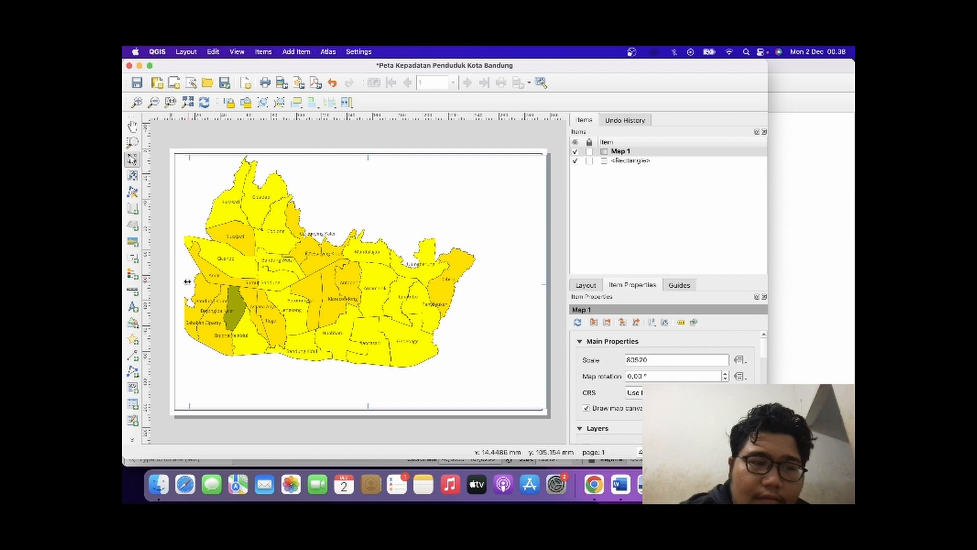
{"action": "left_click_drag", "start_coordinate": [187, 281], "coordinate": [182, 283]}
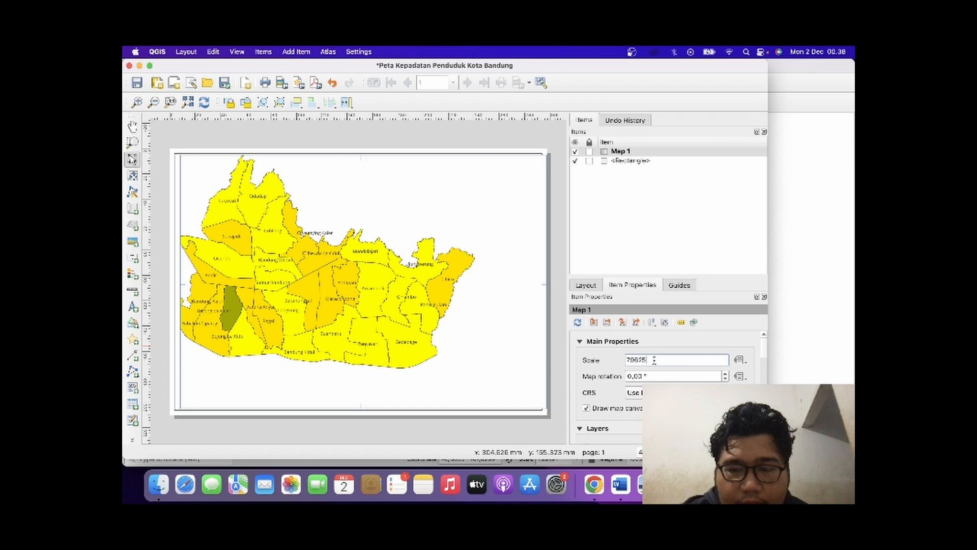
{"action": "scroll", "coordinate": [654, 379], "scroll_direction": "up", "scroll_amount": 1}
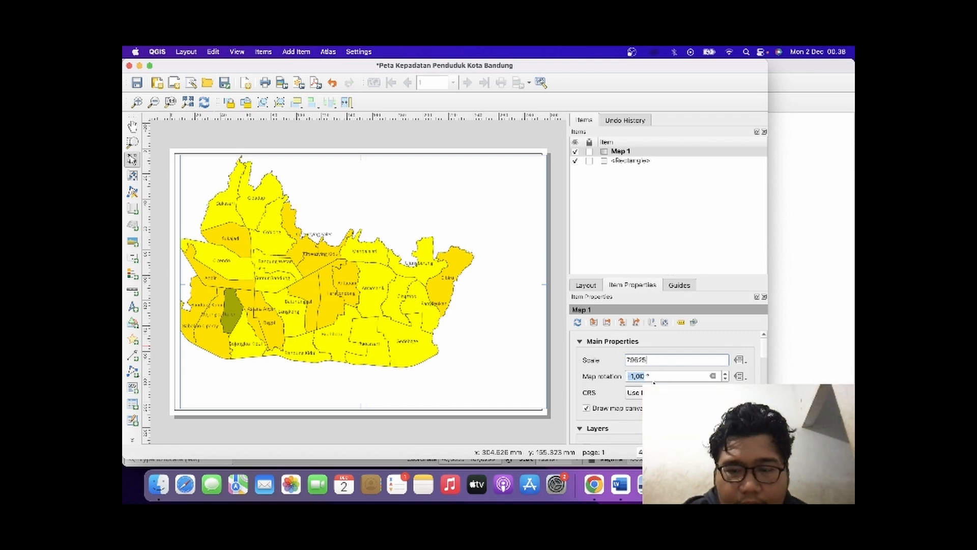